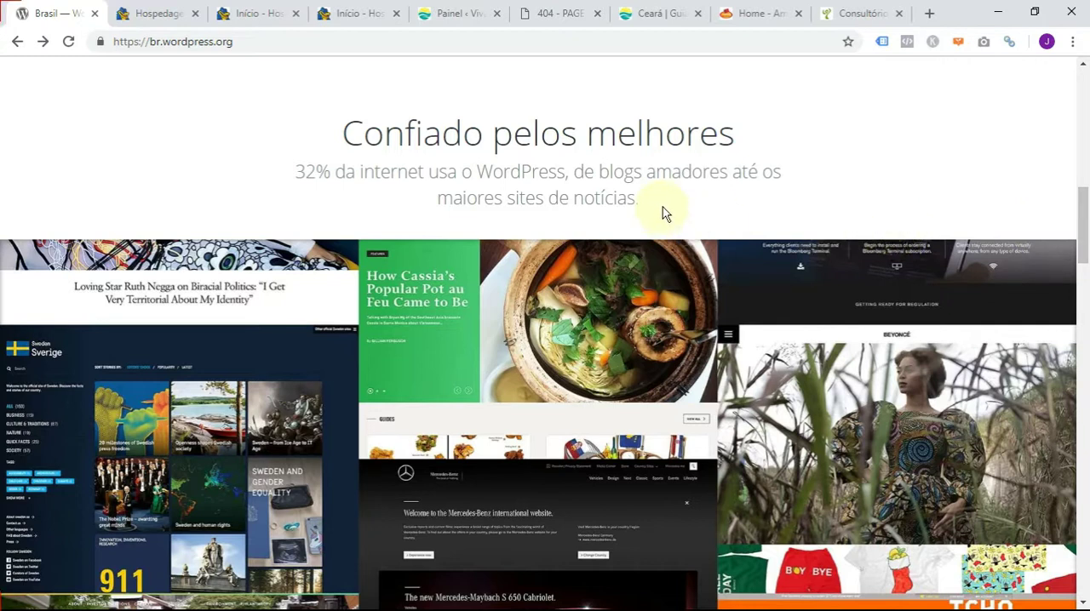
- Highlight the words "32% da internet" in the WordPress usage statement, and clear the highlight
left_click_drag(293, 171, 437, 173)
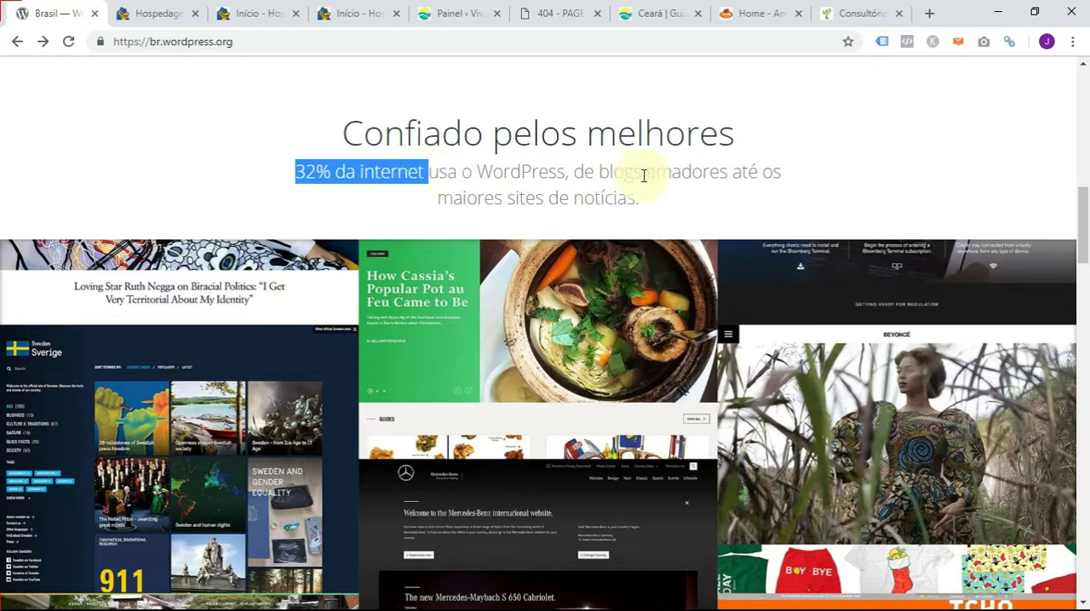
left_click(671, 198)
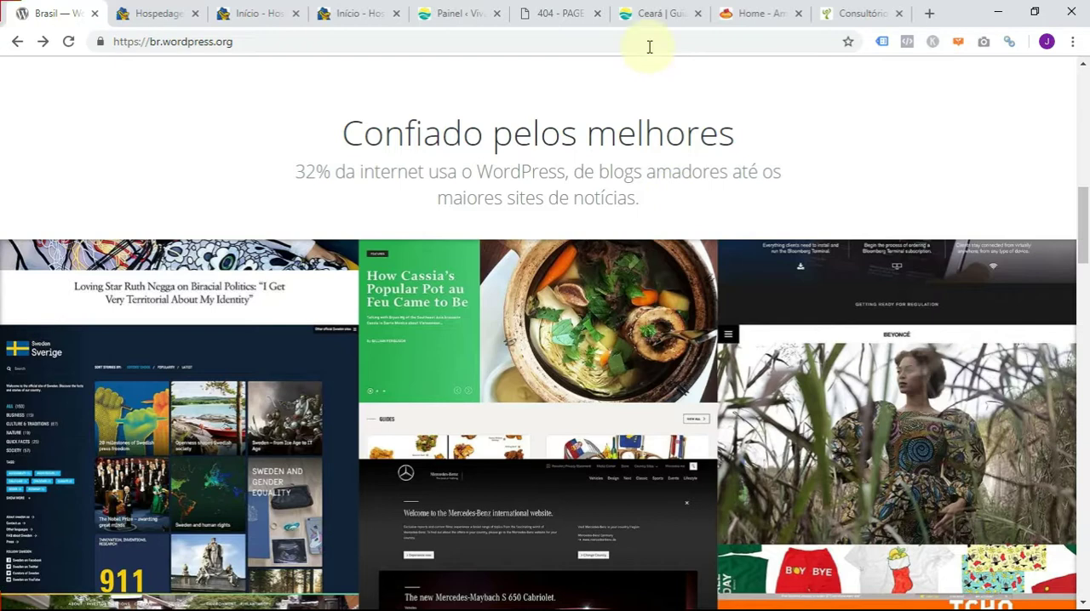
- Look over the Viva o Ceará homepage as a WordPress example, including its banner slides and introduction text
left_click(651, 12)
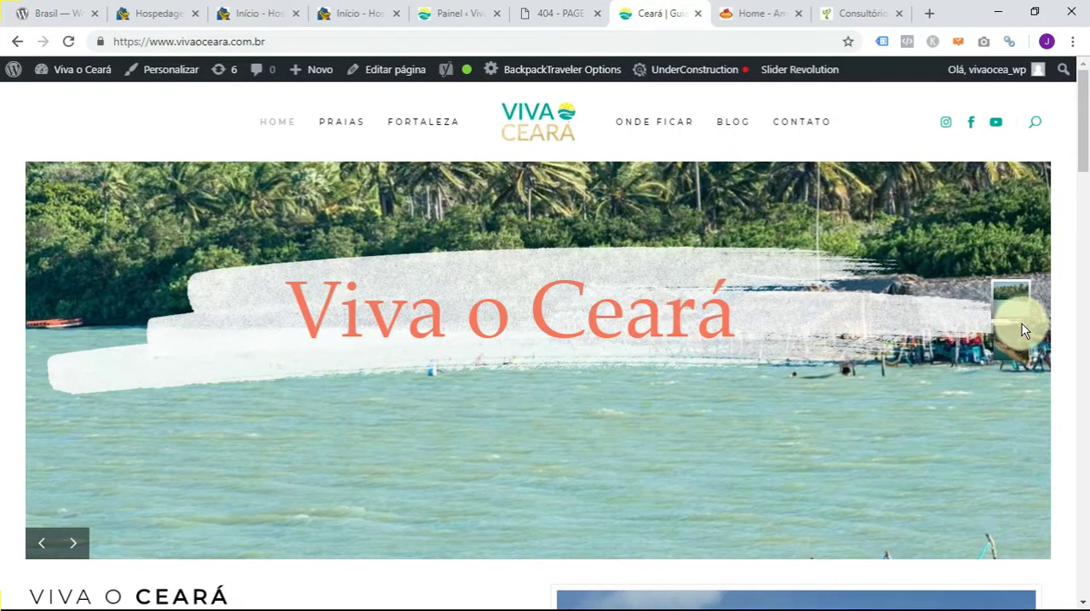
left_click(68, 545)
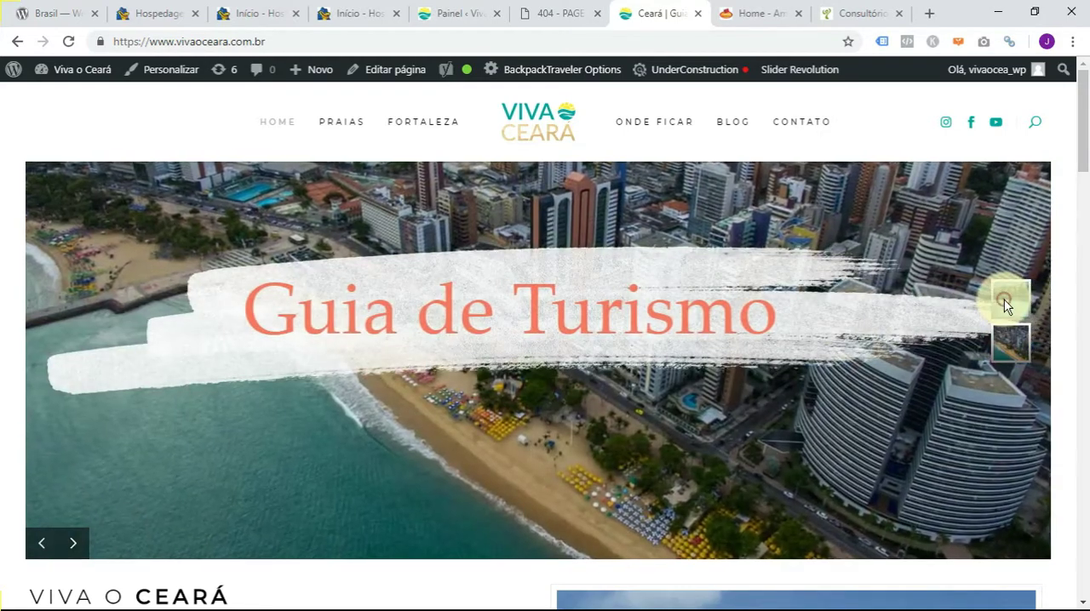
scroll(625, 426, "down", 2)
scroll(620, 433, "down", 3)
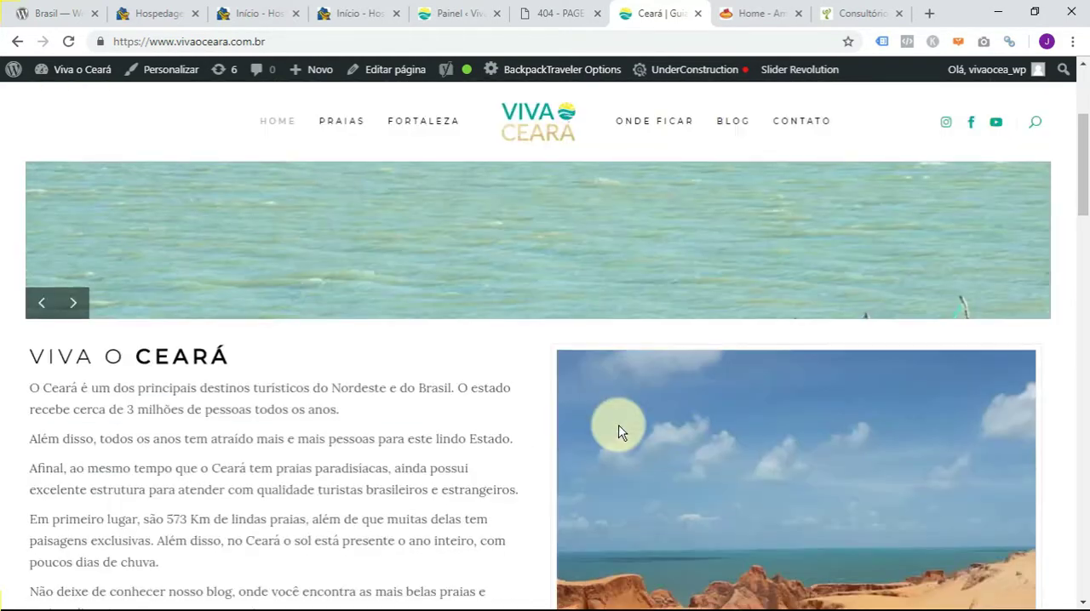
scroll(623, 433, "up", 5)
- Look over the Amigos da Costela restaurant site and the psychology clinic site's banner slides and service cards
left_click(751, 10)
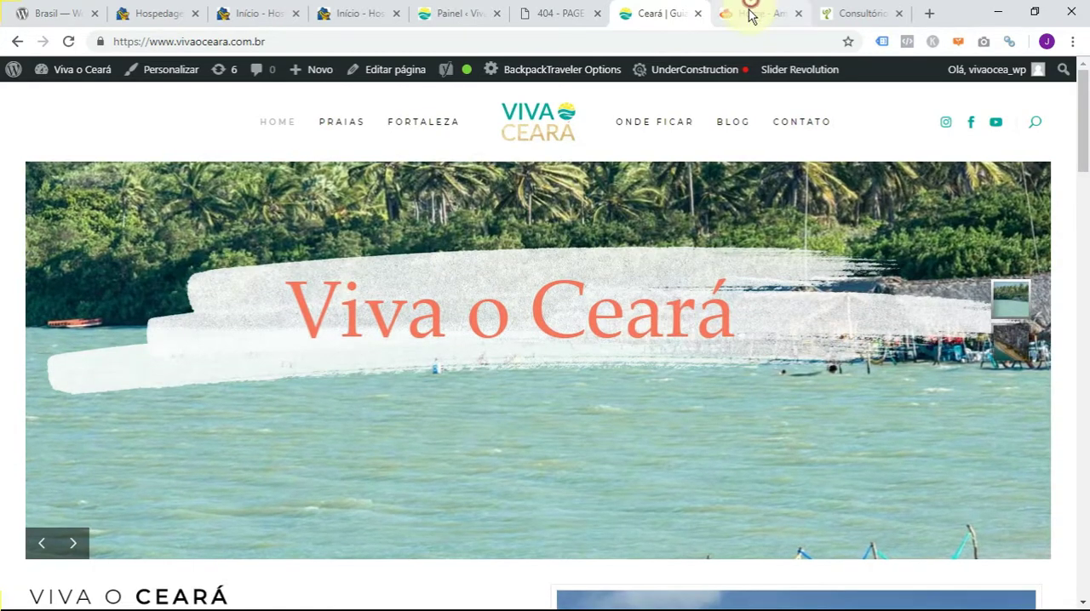
scroll(1081, 147, "up", 15)
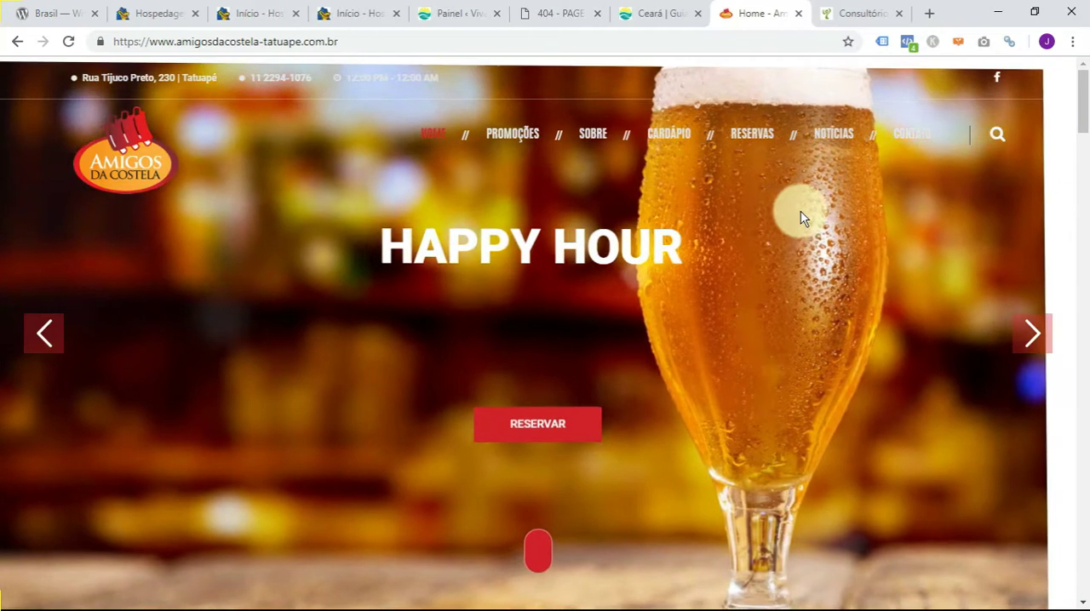
left_click(853, 10)
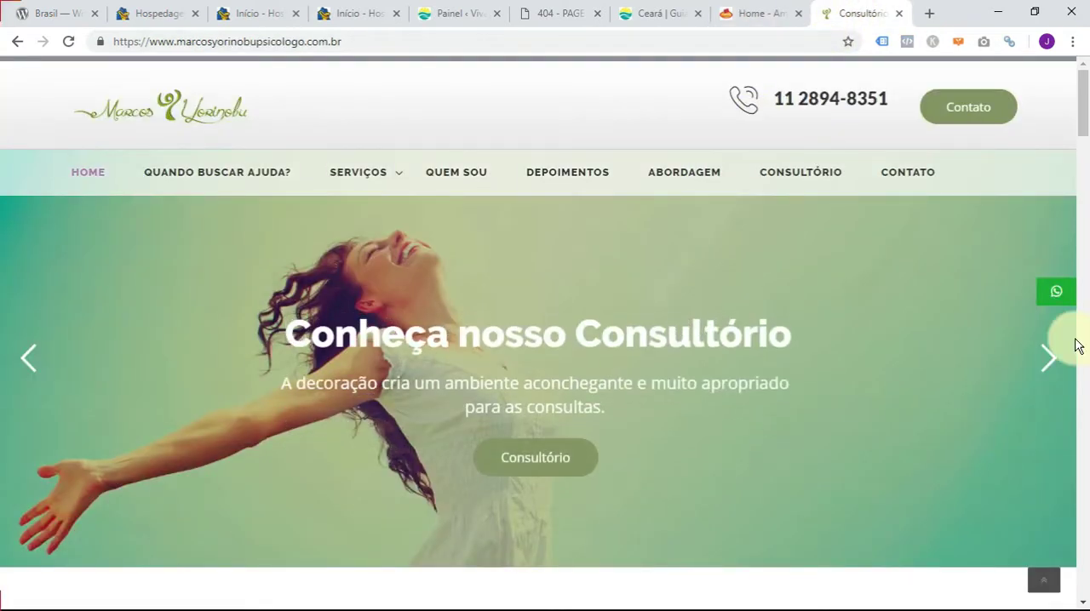
left_click(1048, 358)
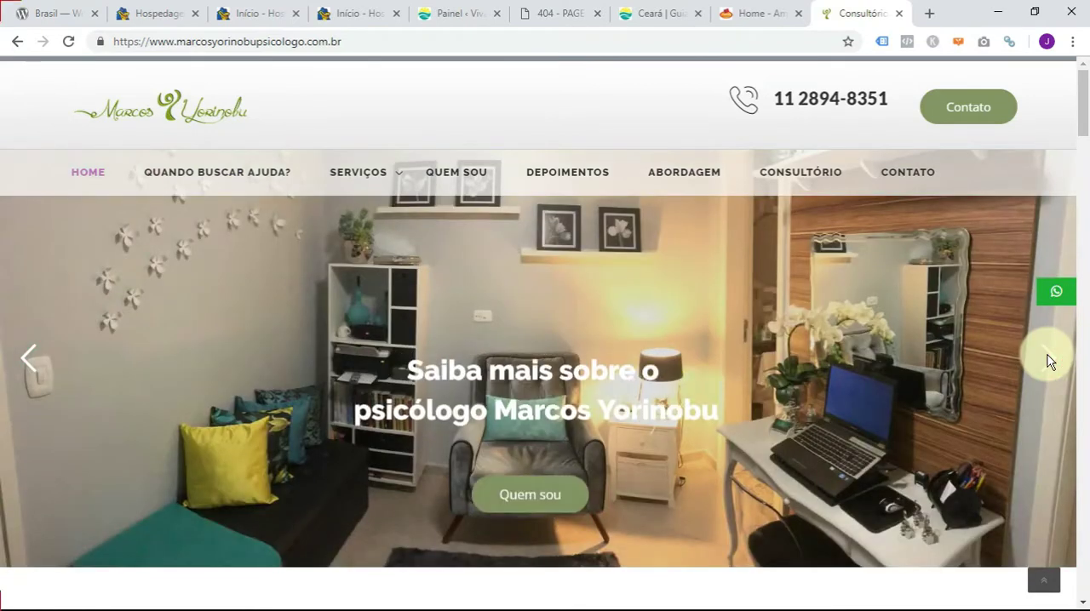
left_click(1048, 357)
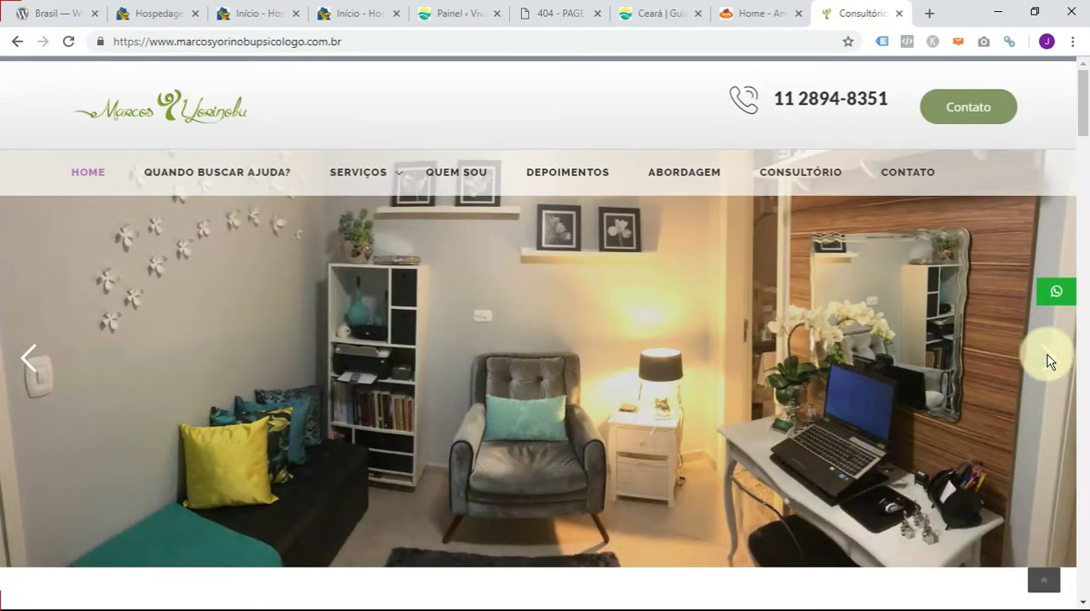
scroll(705, 368, "down", 6)
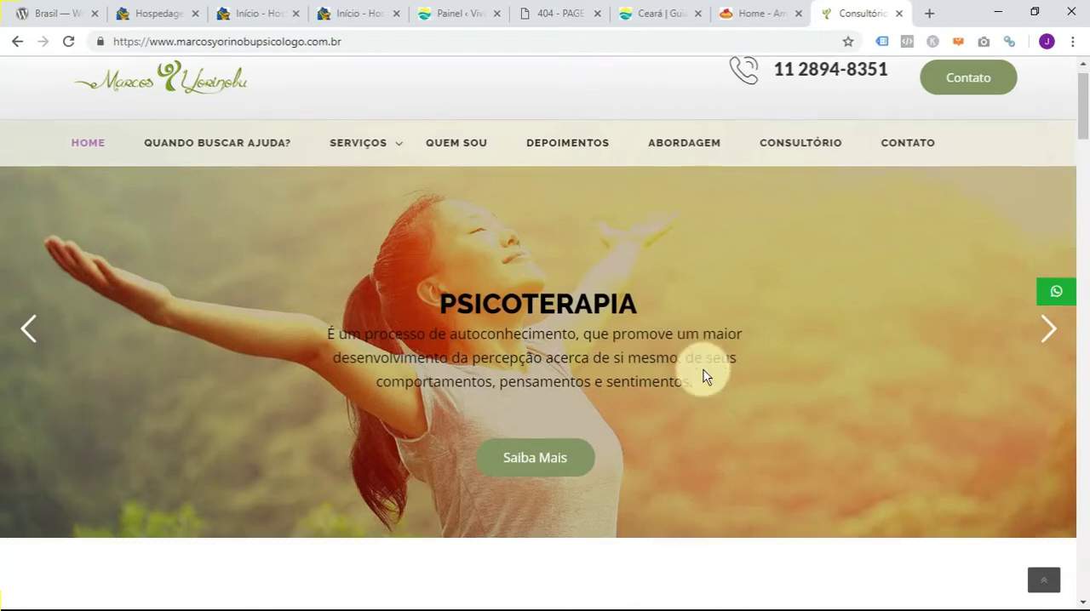
scroll(704, 378, "down", 1)
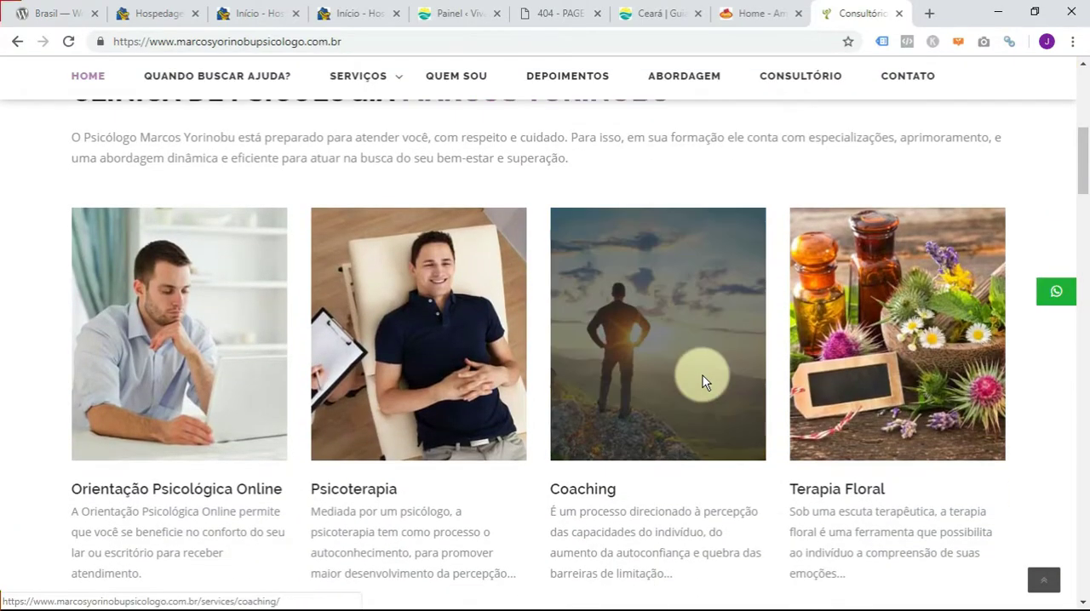
scroll(632, 299, "up", 3)
scroll(637, 304, "up", 5)
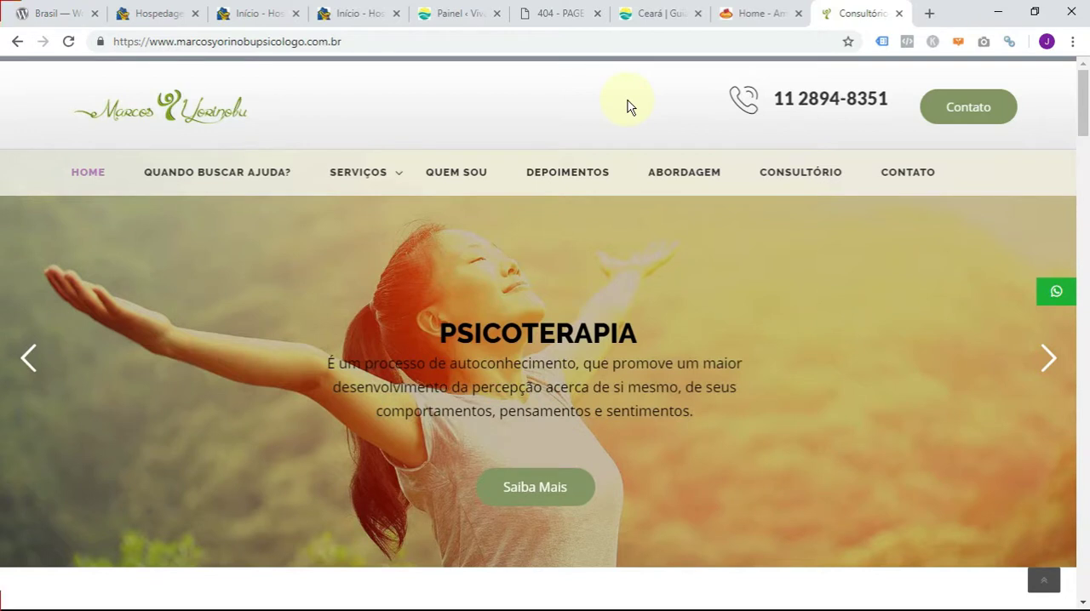
- Check the HostGator WordPress plans and the vivaoceara.com.br hosting panel, including its e-mail account creation form
left_click(168, 17)
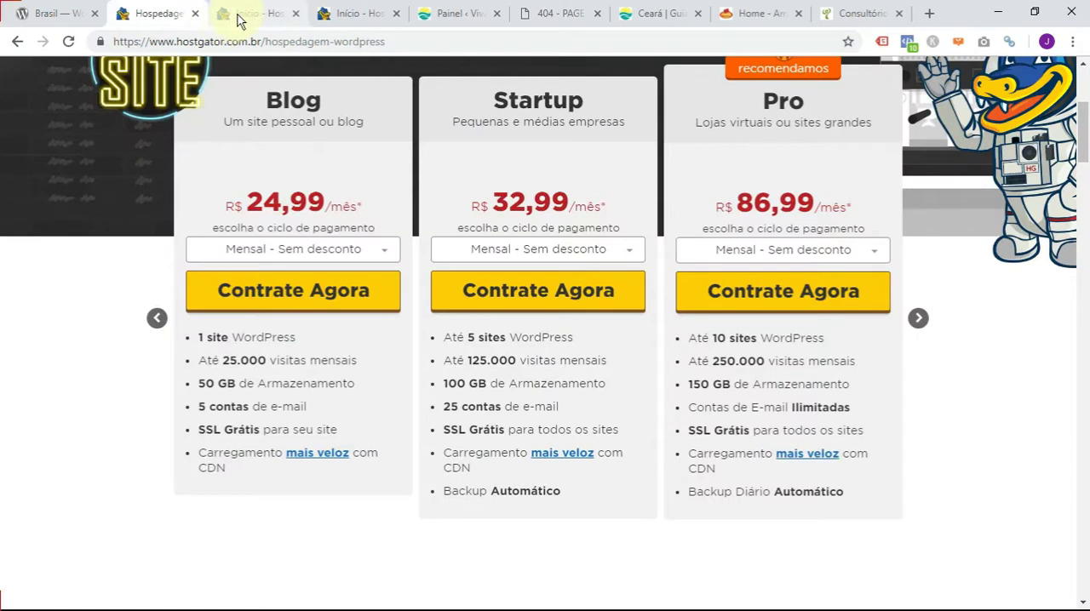
left_click(238, 19)
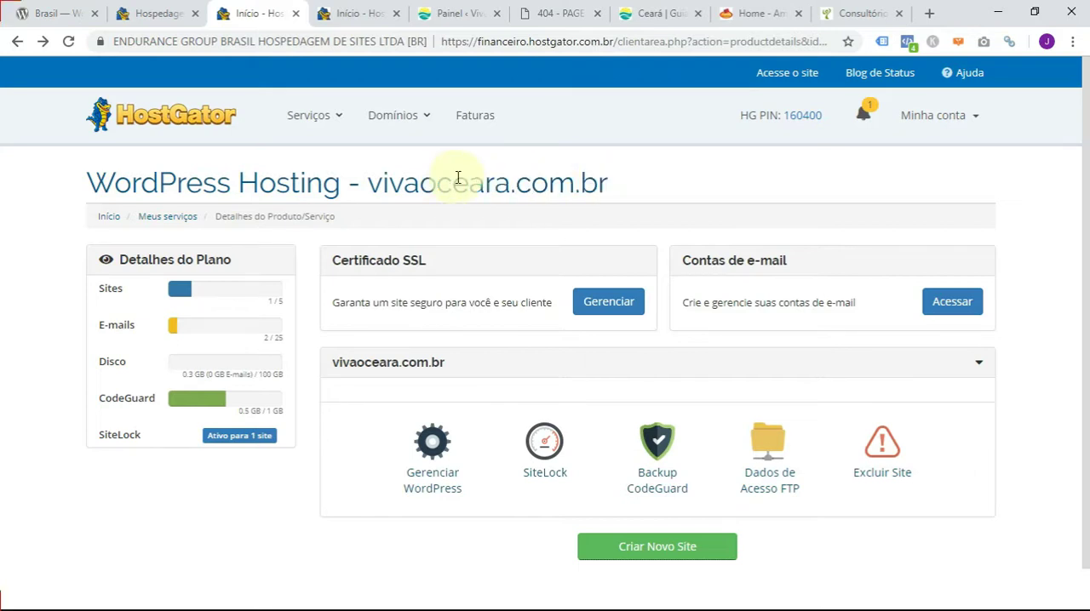
left_click(345, 12)
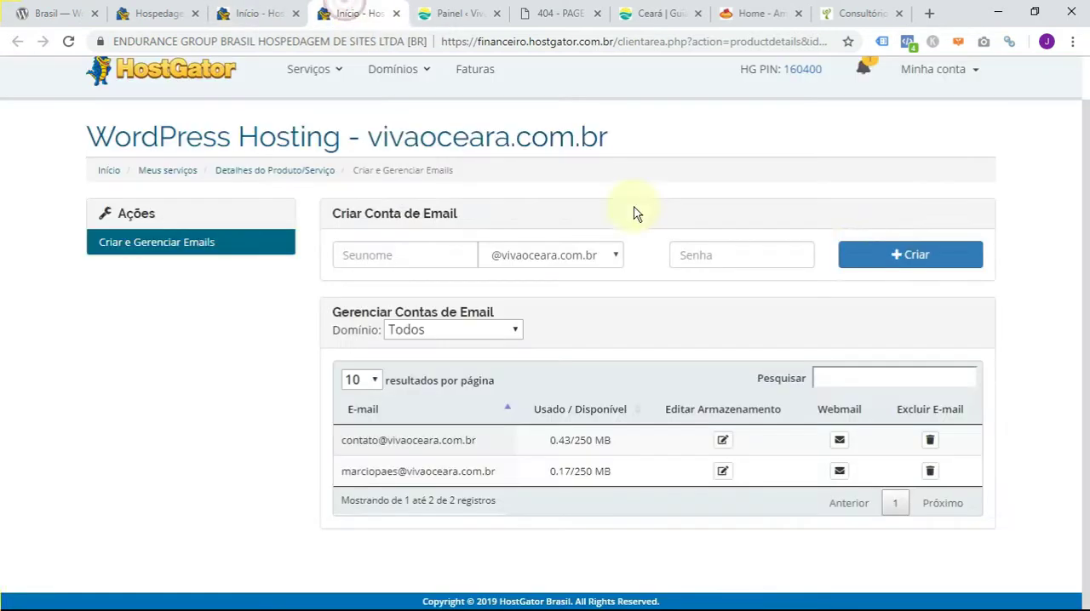
left_click(390, 254)
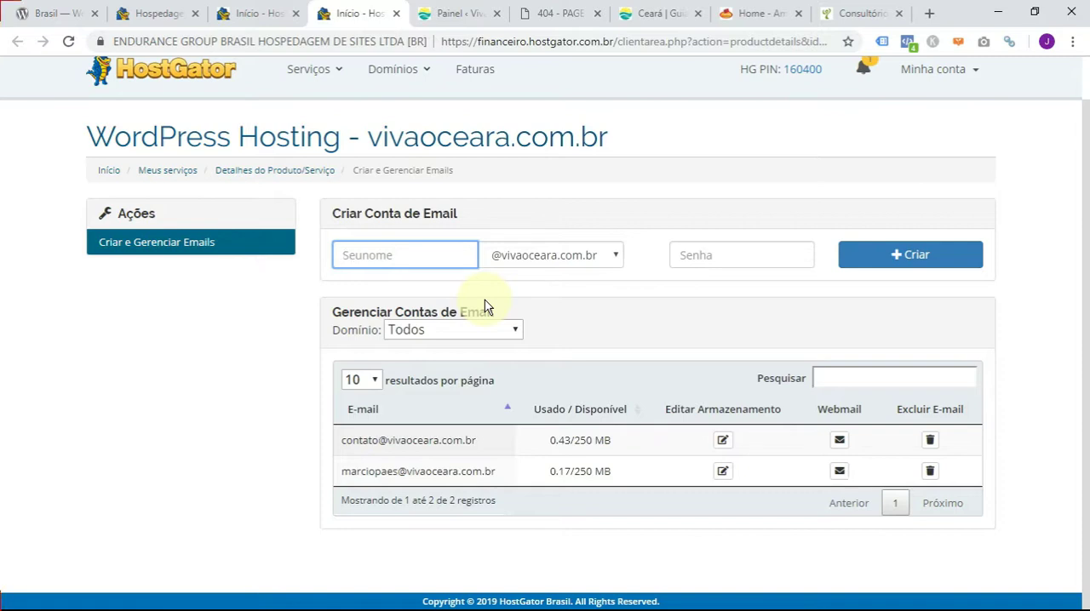
- Return to the HostGator WordPress plans and set the Blog plan's payment cycle to "Anual - 30% OFF"
left_click(155, 10)
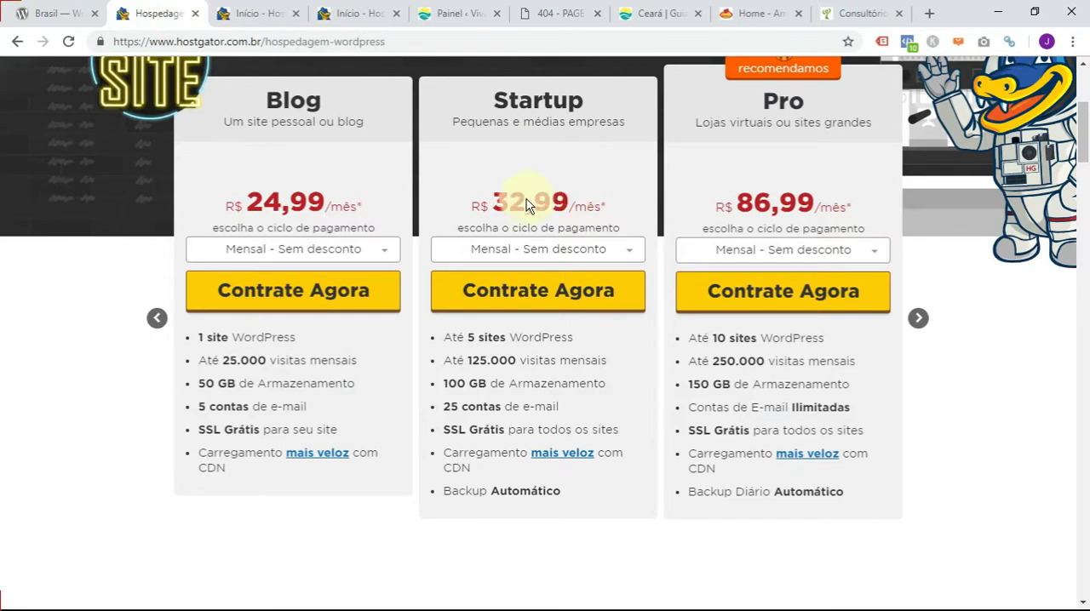
left_click(303, 249)
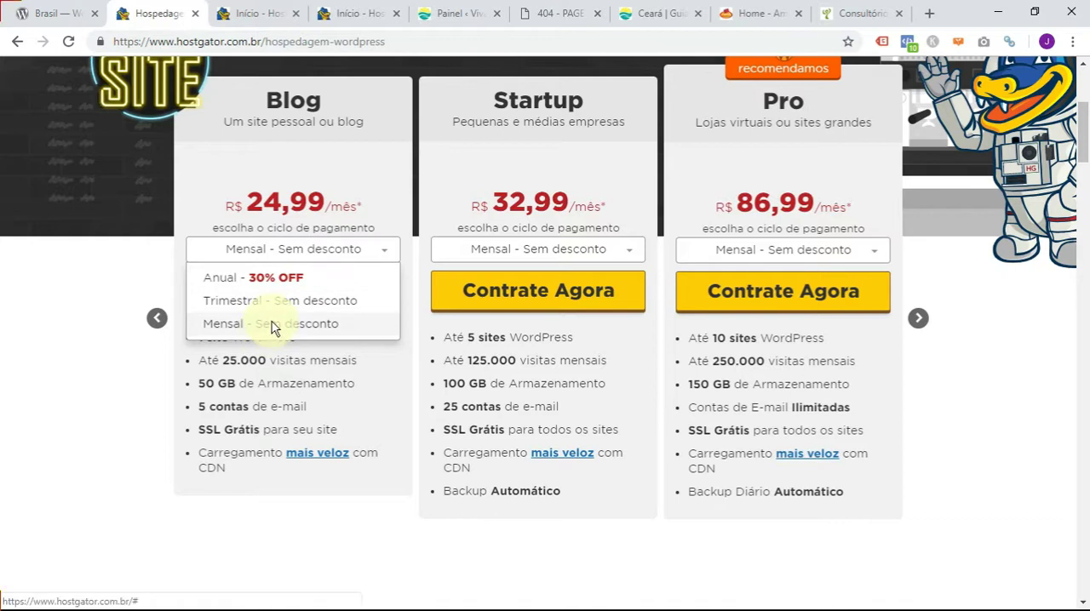
left_click(272, 322)
left_click(312, 246)
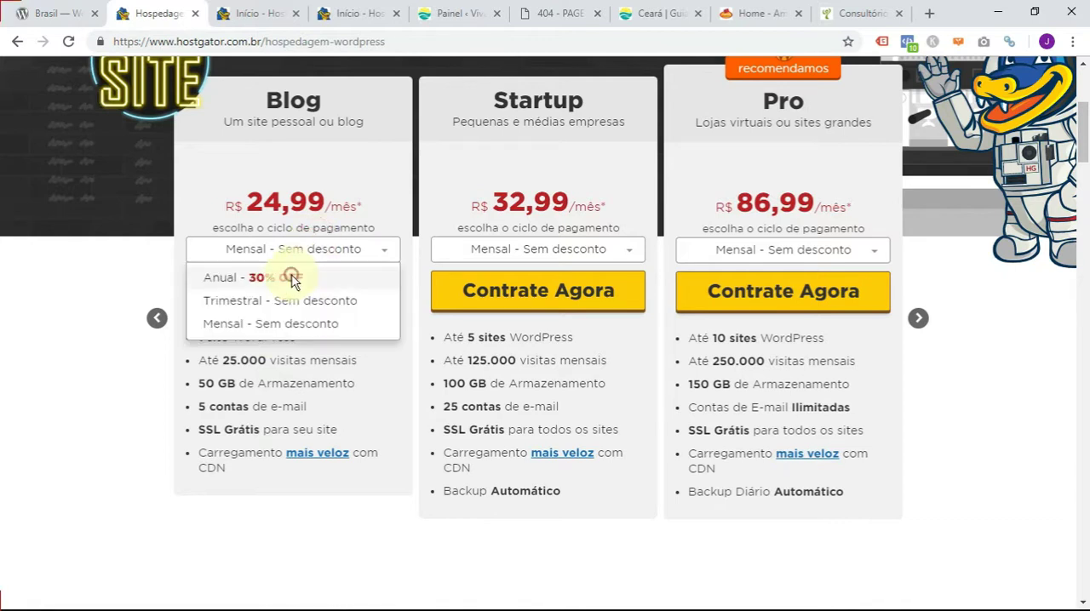
left_click(291, 277)
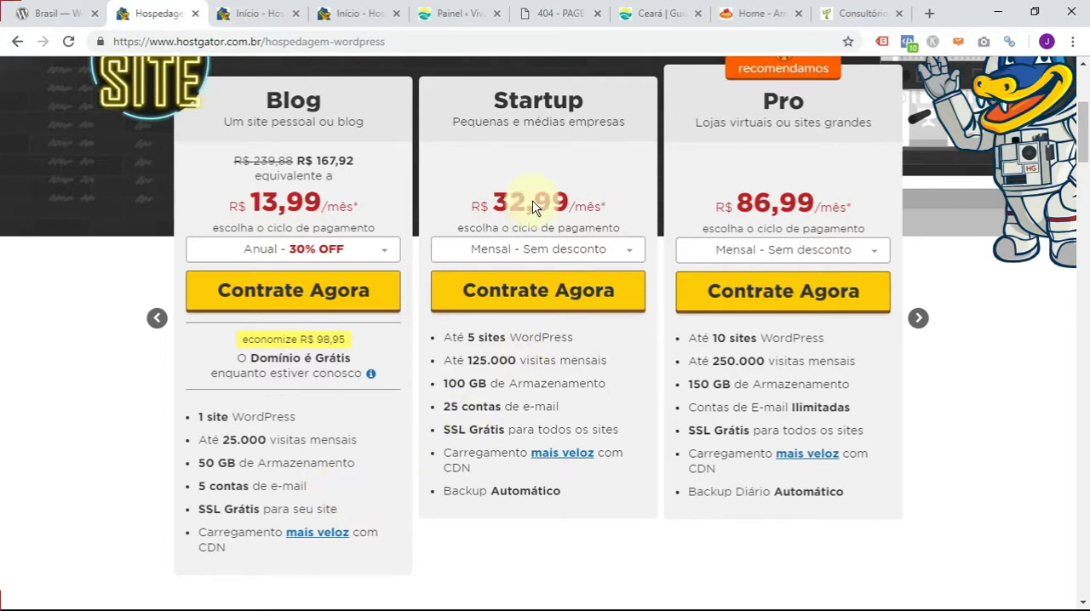
- View the connection security information for satmarket.com.br, and close it
left_click(572, 13)
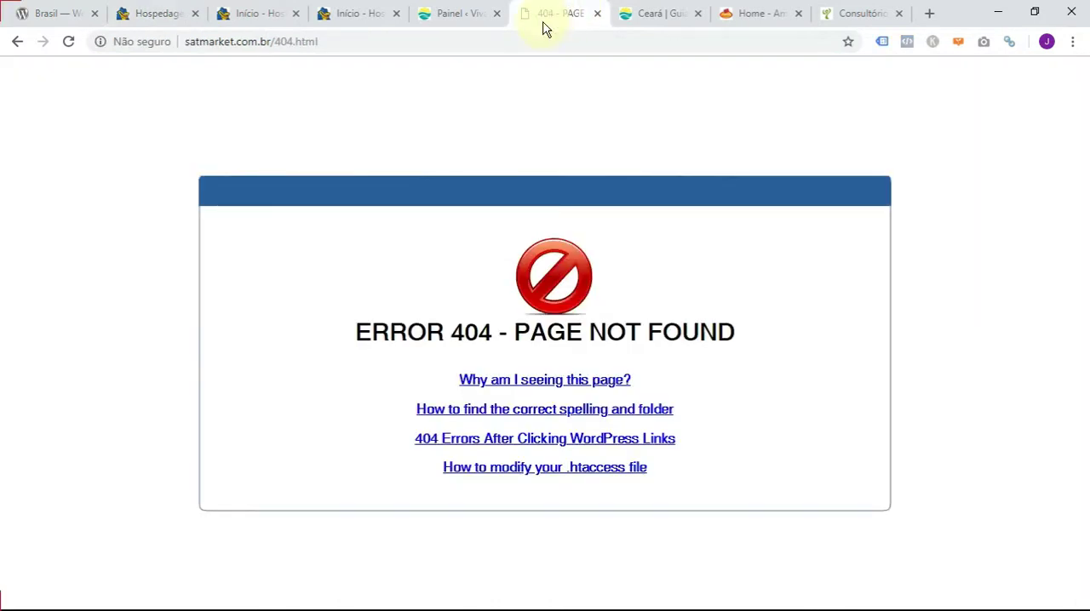
left_click(132, 42)
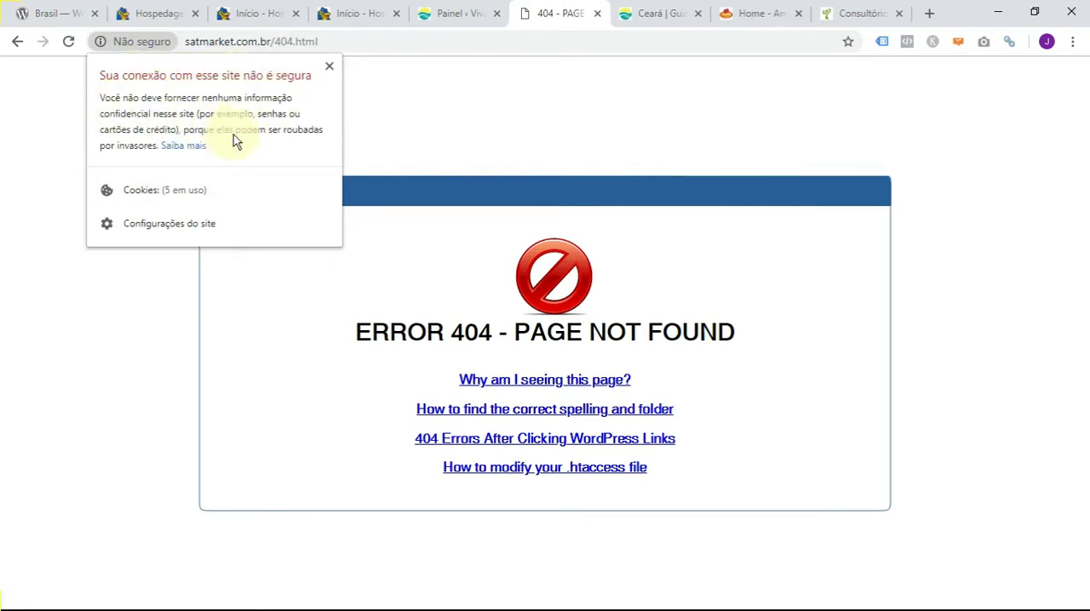
left_click(328, 65)
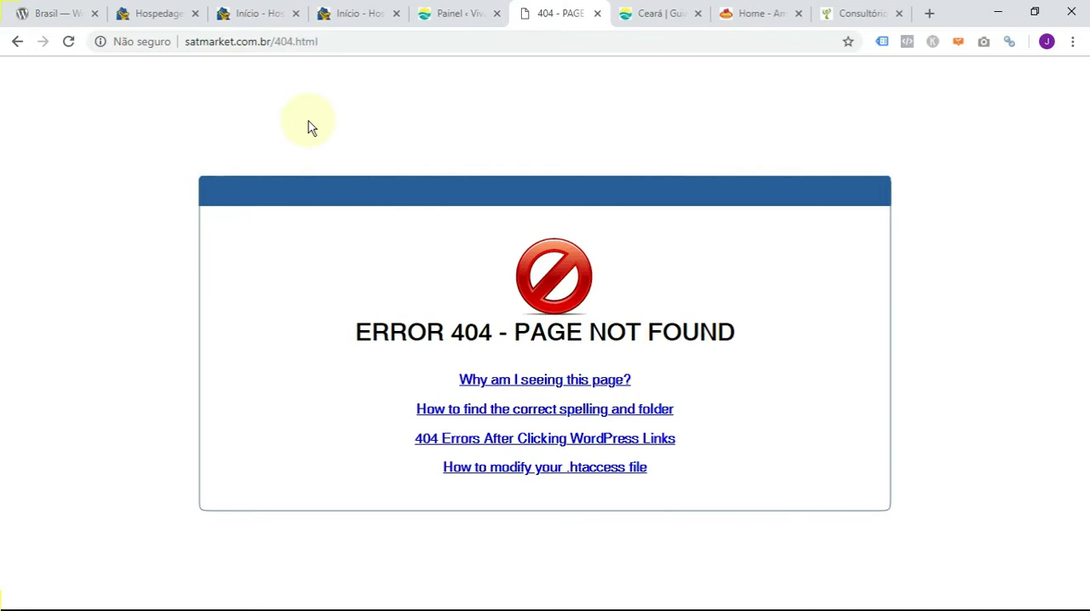
- View the connection security information for vivaoceara.com.br, and close it
left_click(645, 13)
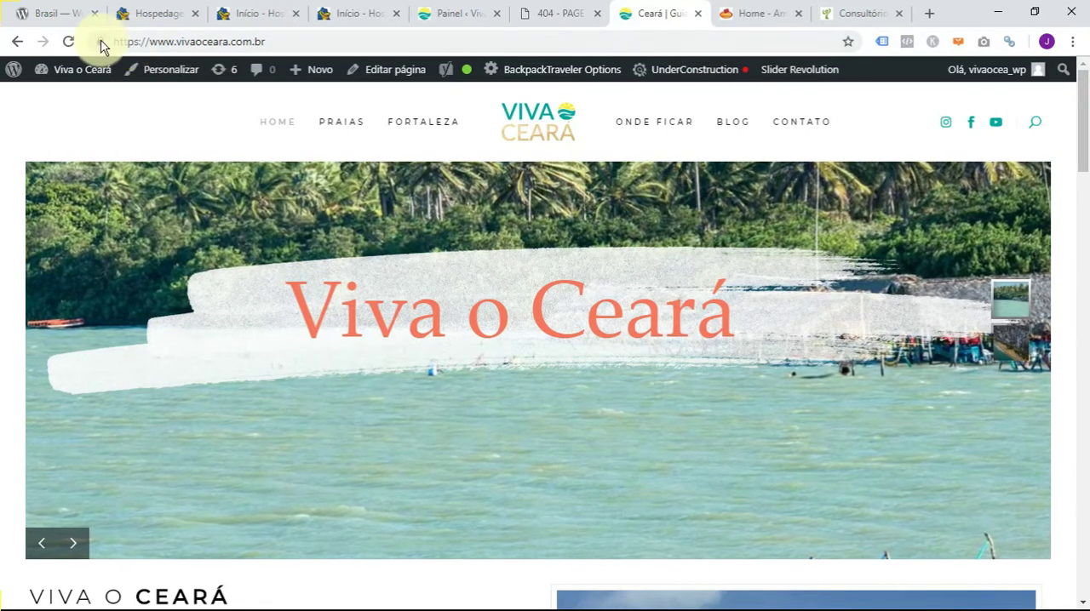
left_click(99, 42)
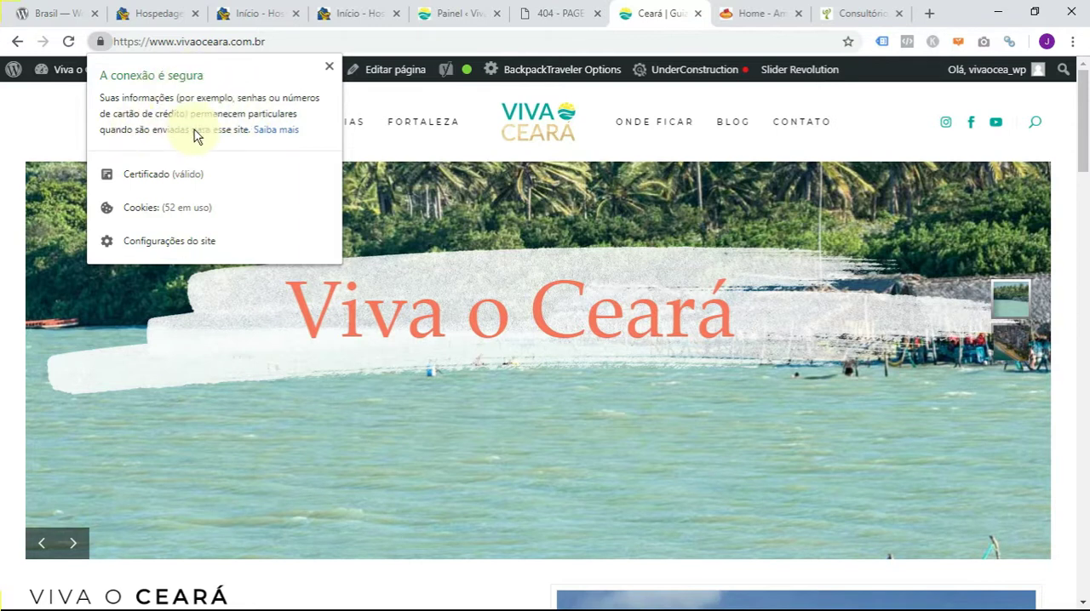
left_click(327, 69)
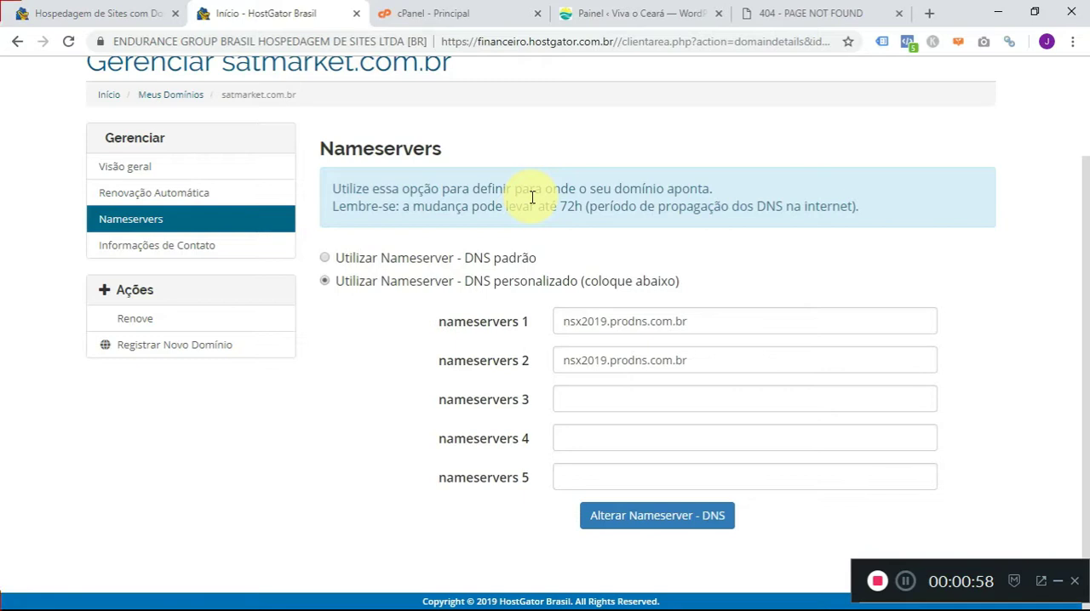
- Examine the custom nameservers 1 and 2 entered for satmarket.com.br, selecting the nameservers 2 value
left_click(707, 320)
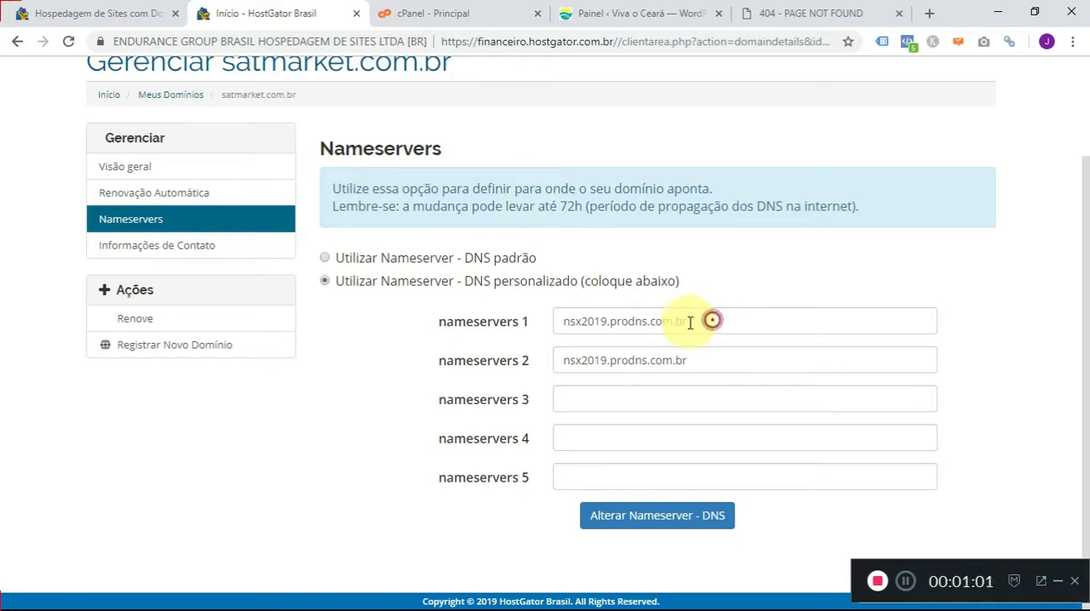
left_click(515, 332)
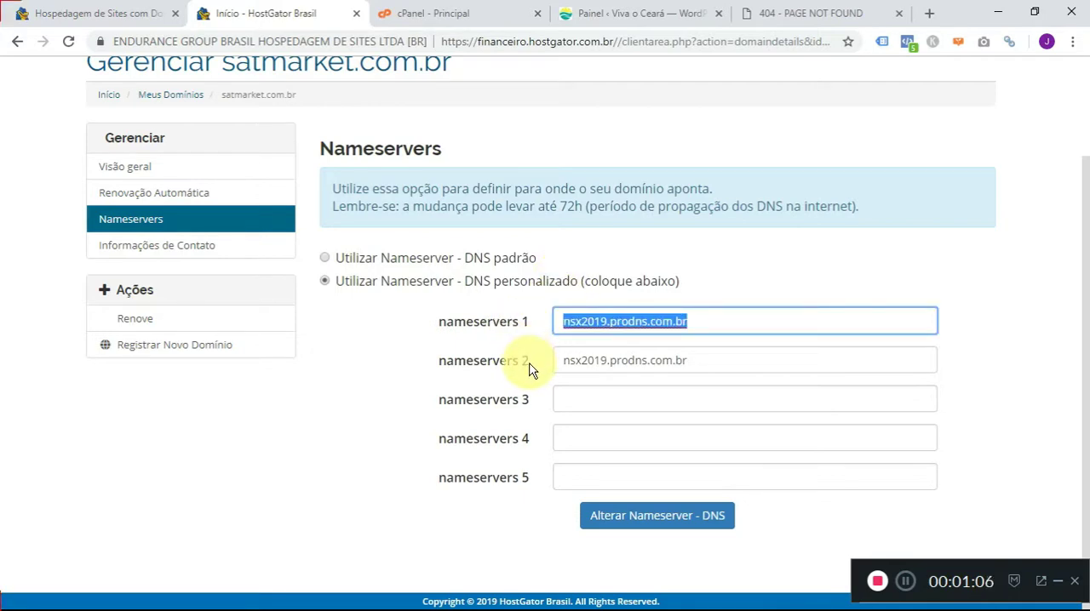
left_click(706, 359)
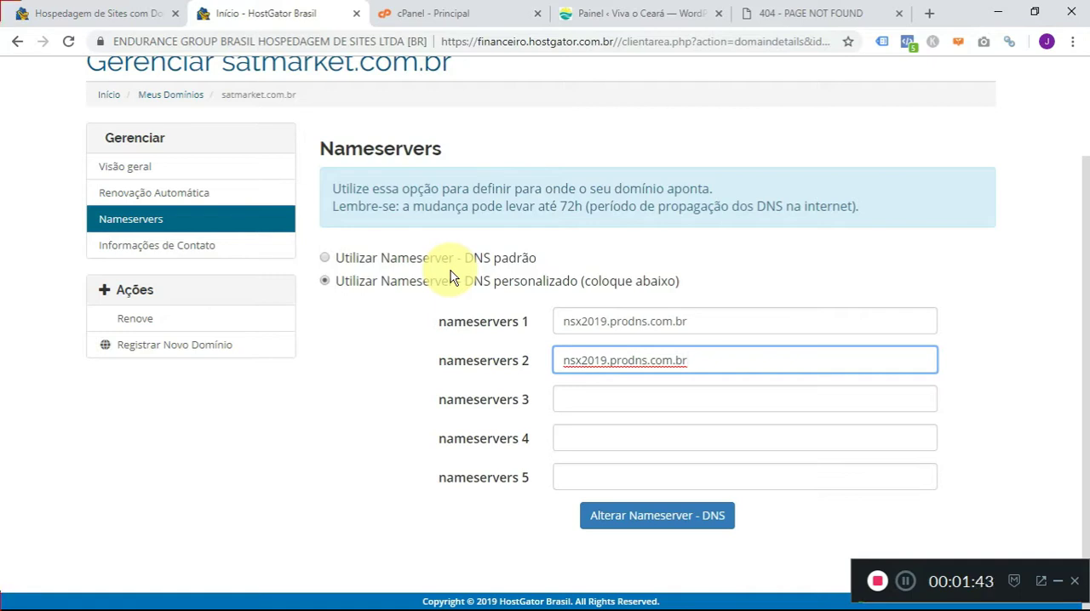
scroll(701, 319, "up", 1)
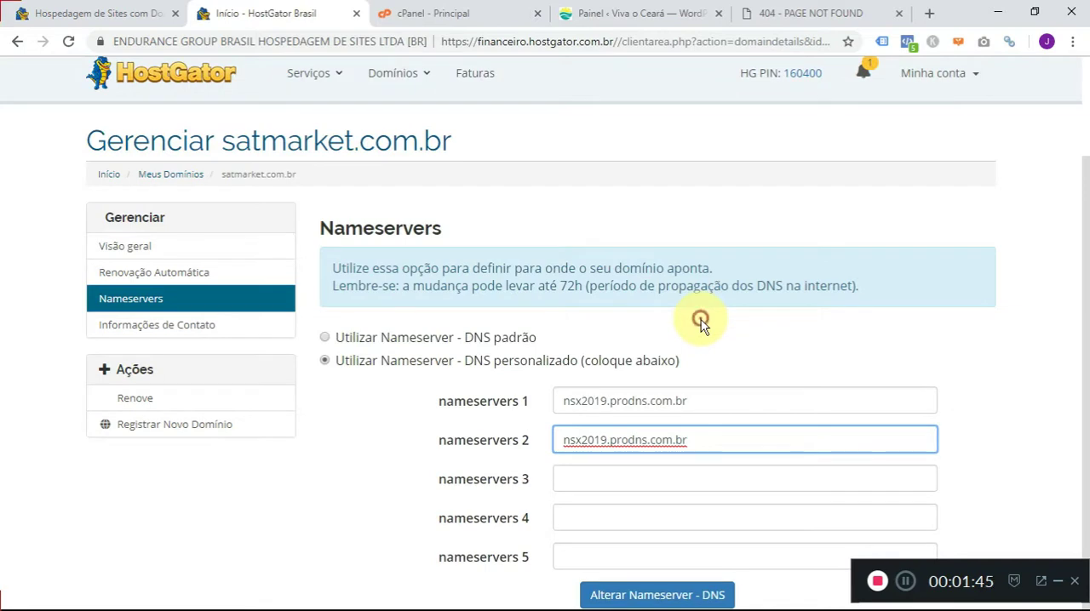
left_click_drag(703, 439, 558, 439)
scroll(689, 318, "down", 1)
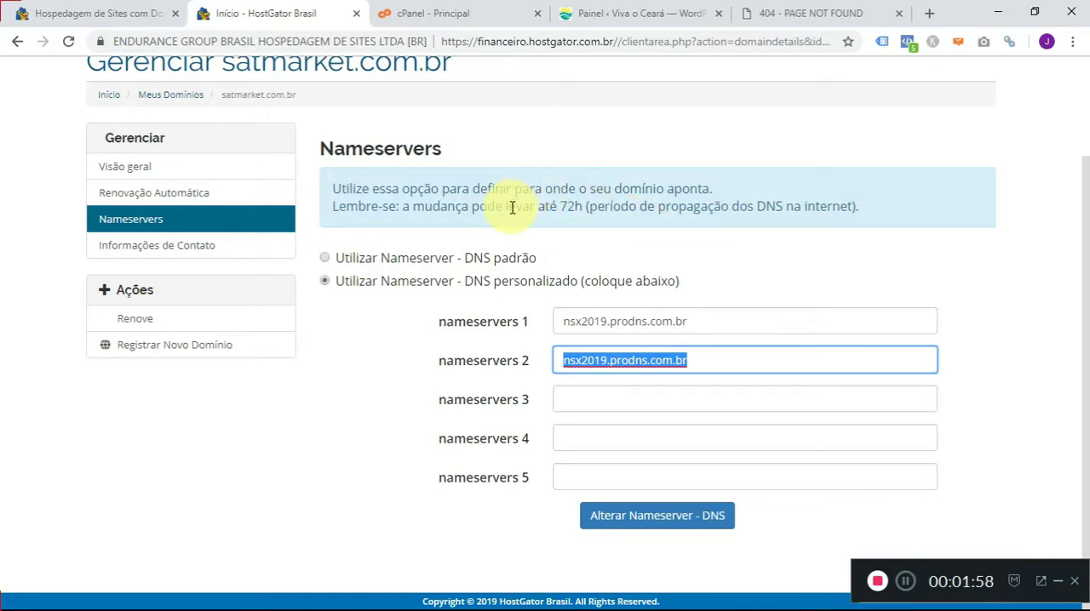
- Open the Softaculous Apps Installer from the Software section of satmarket.com.br's cPanel
left_click(451, 10)
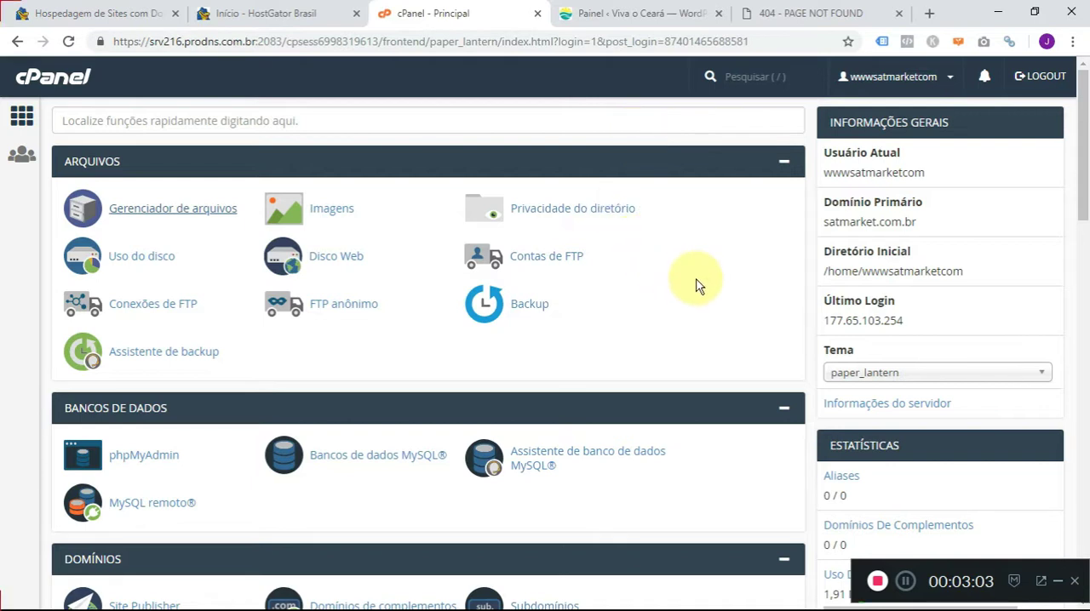
scroll(814, 285, "down", 4)
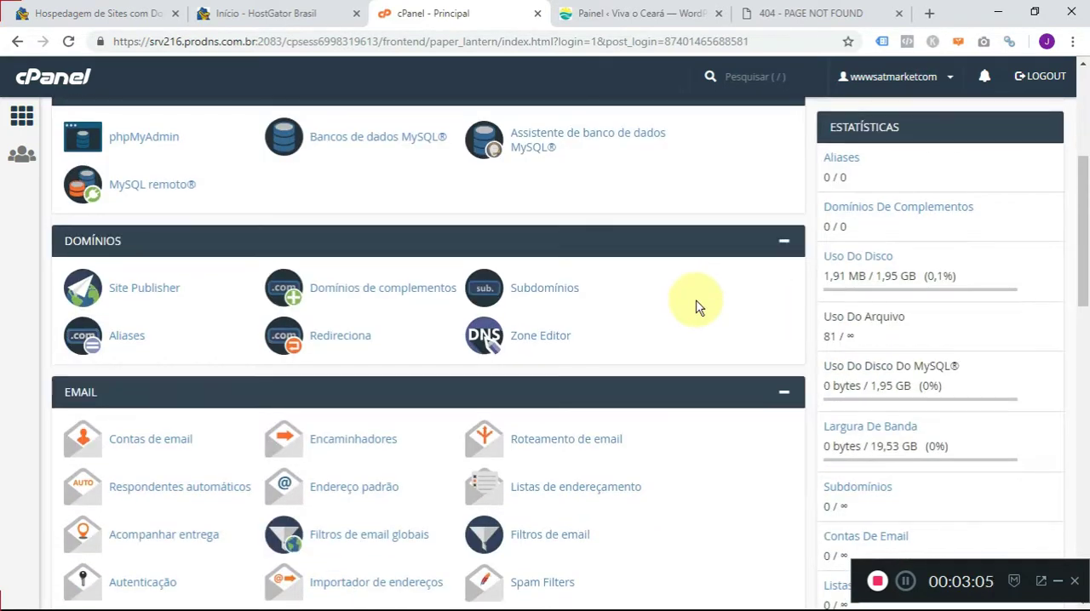
scroll(707, 305, "down", 4)
scroll(695, 307, "down", 4)
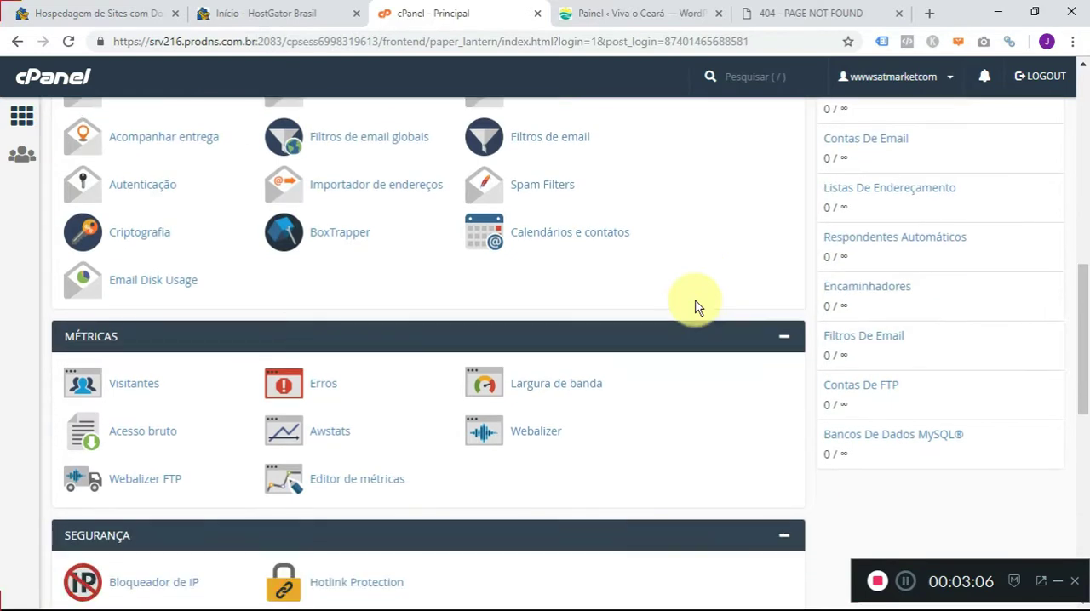
scroll(696, 308, "down", 2)
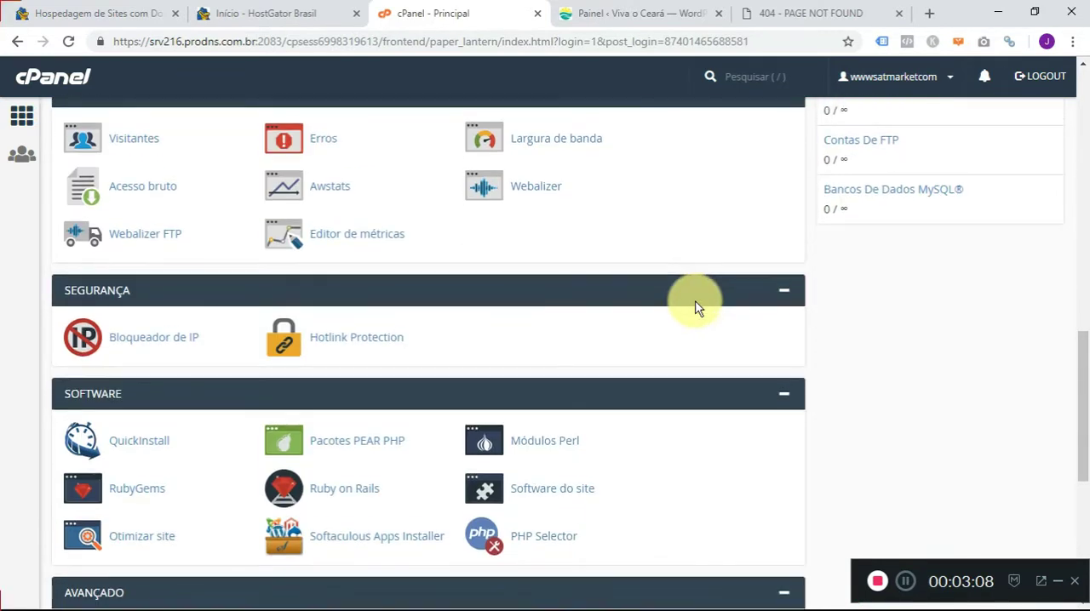
scroll(696, 308, "down", 2)
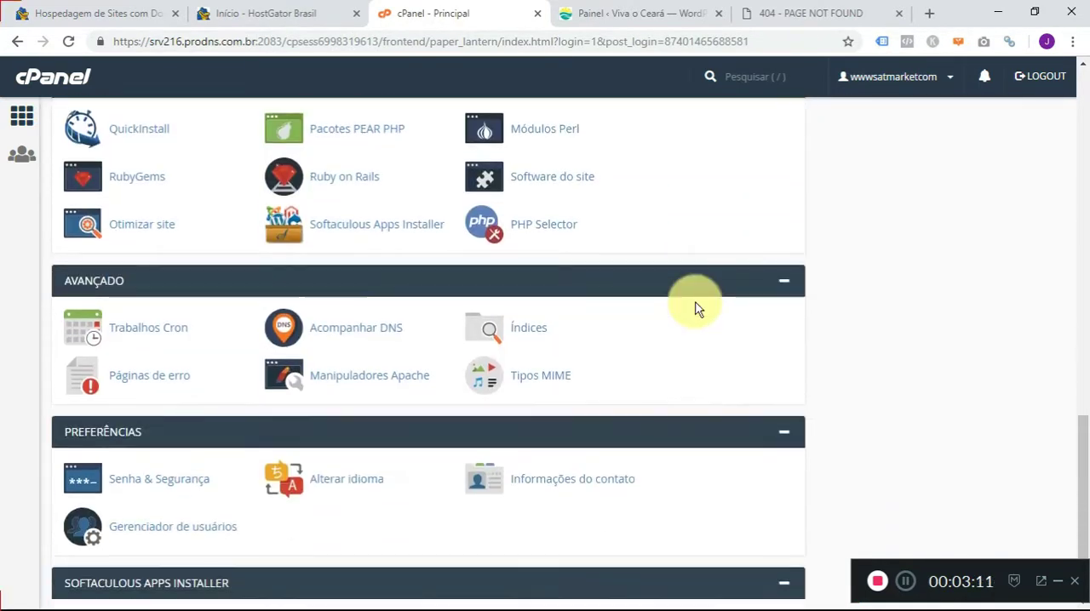
left_click_drag(1081, 443, 1085, 460)
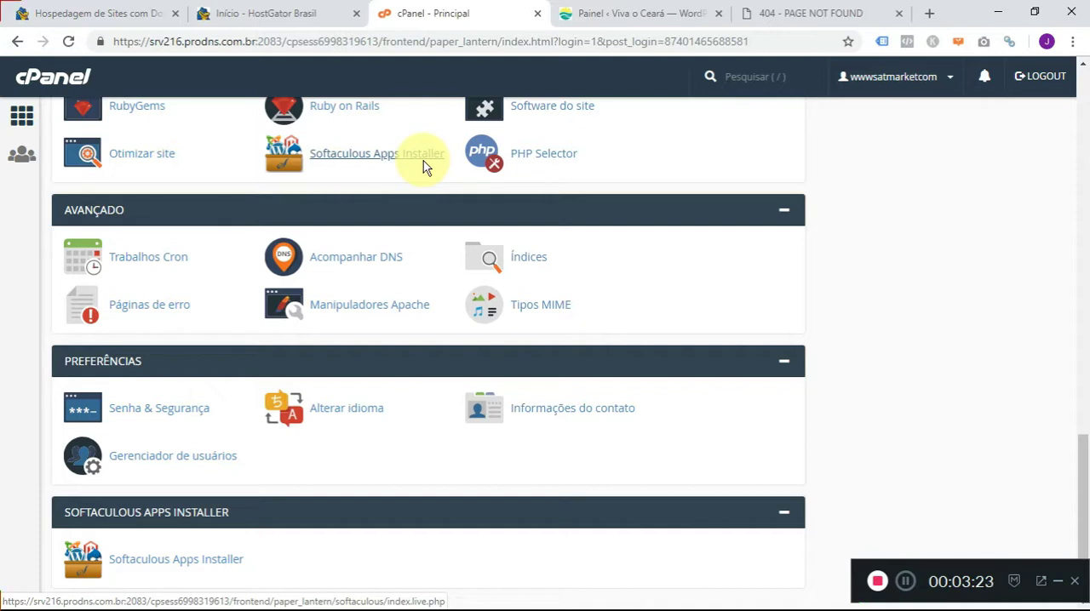
left_click(362, 157)
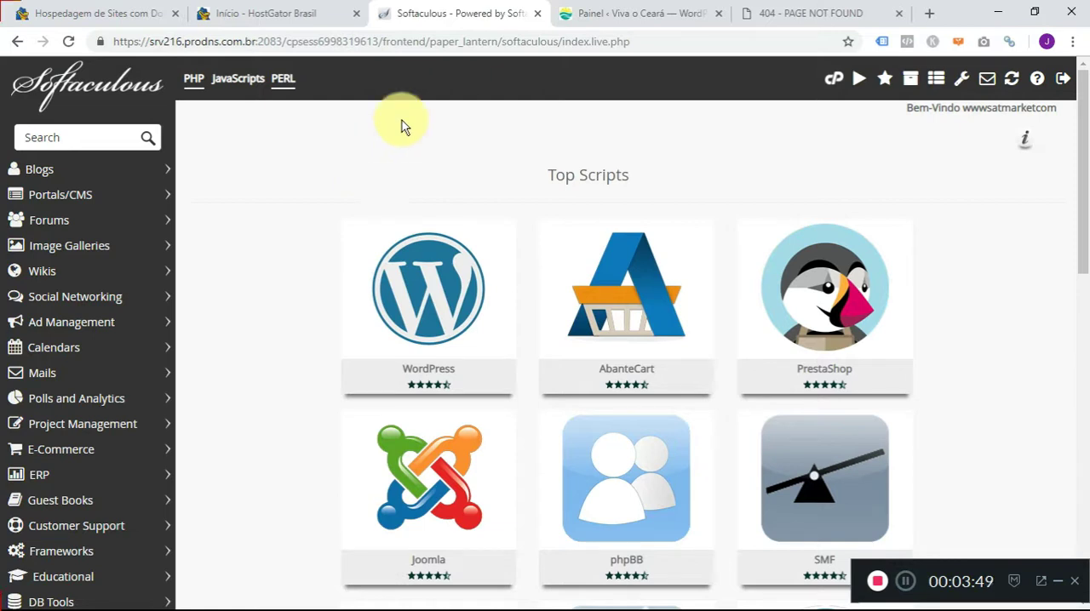
- Check the HostGator hosting plans page again, and open the WordPress installation form in Softaculous
left_click(110, 12)
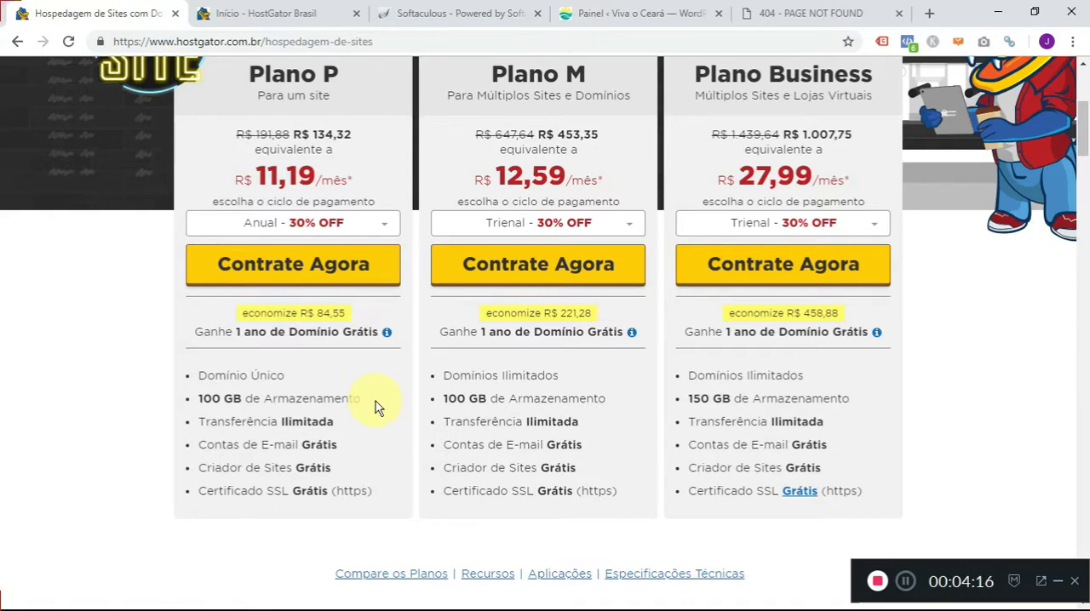
left_click(460, 15)
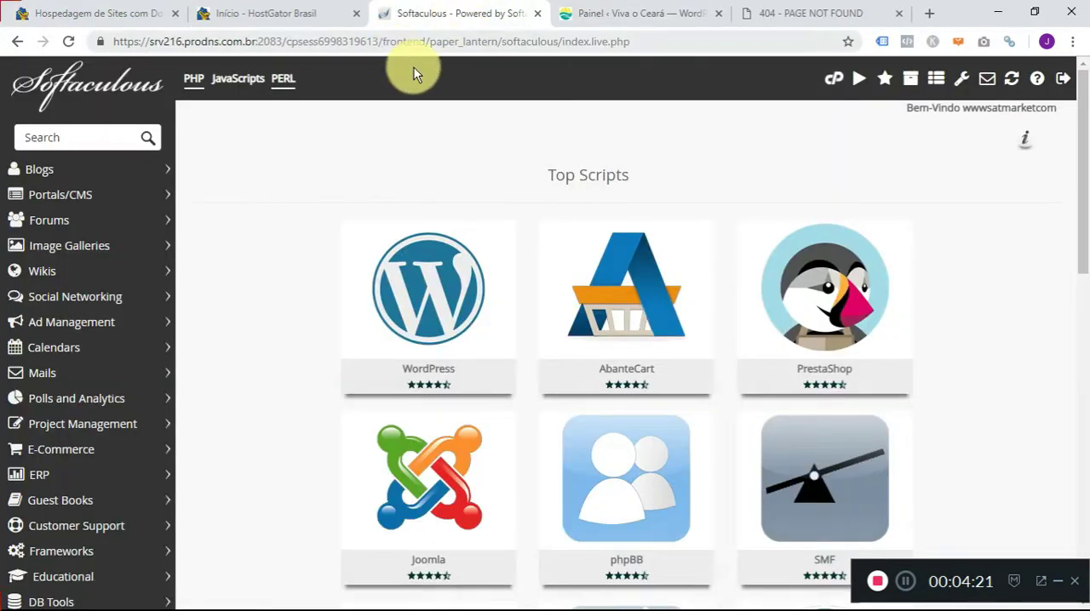
mouse_move(419, 313)
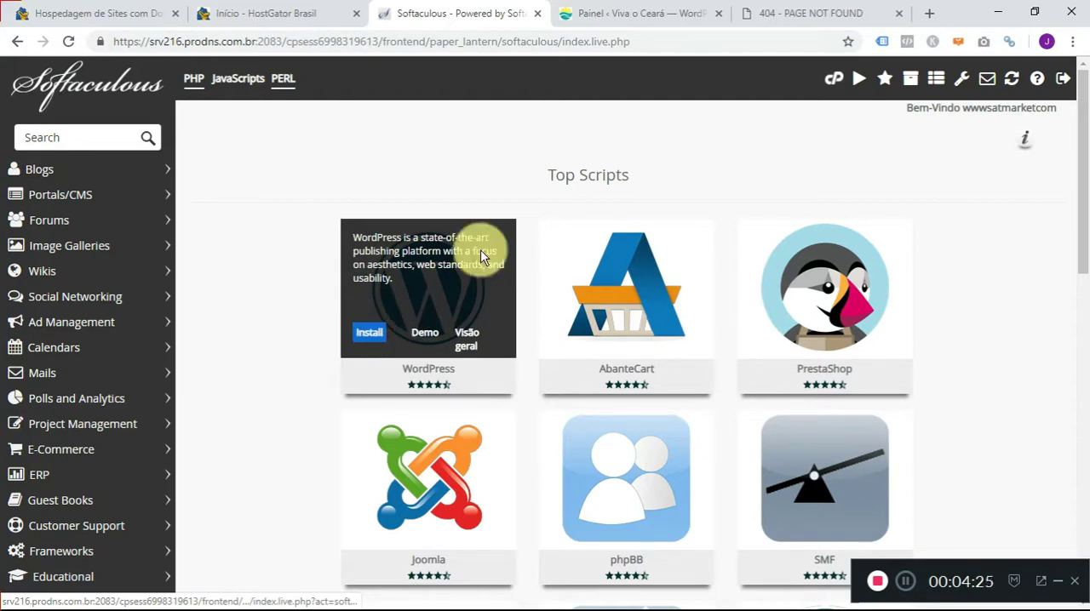
left_click(366, 332)
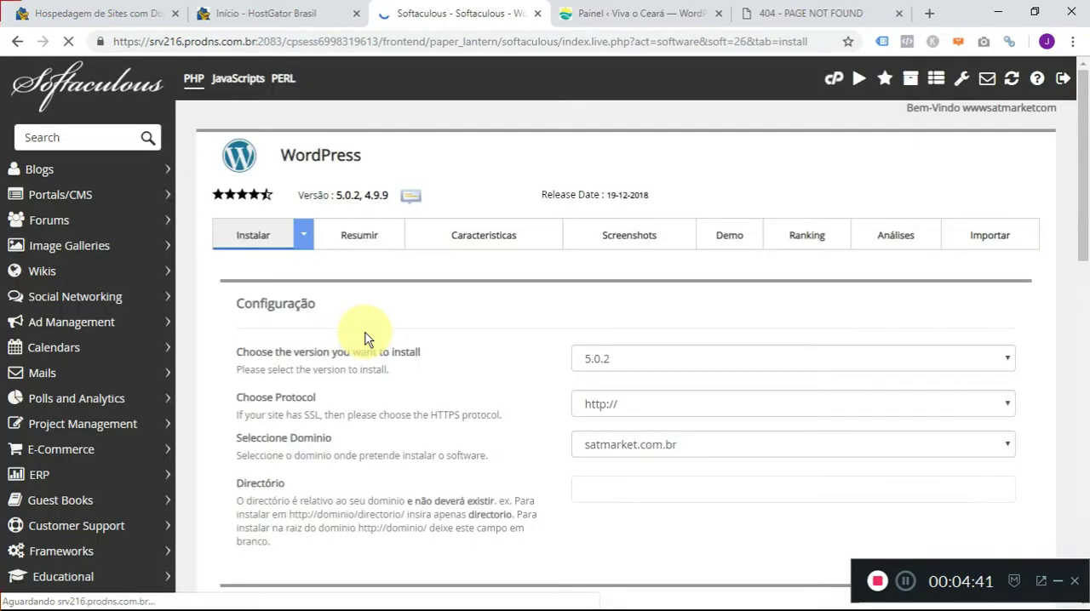
left_click(1055, 583)
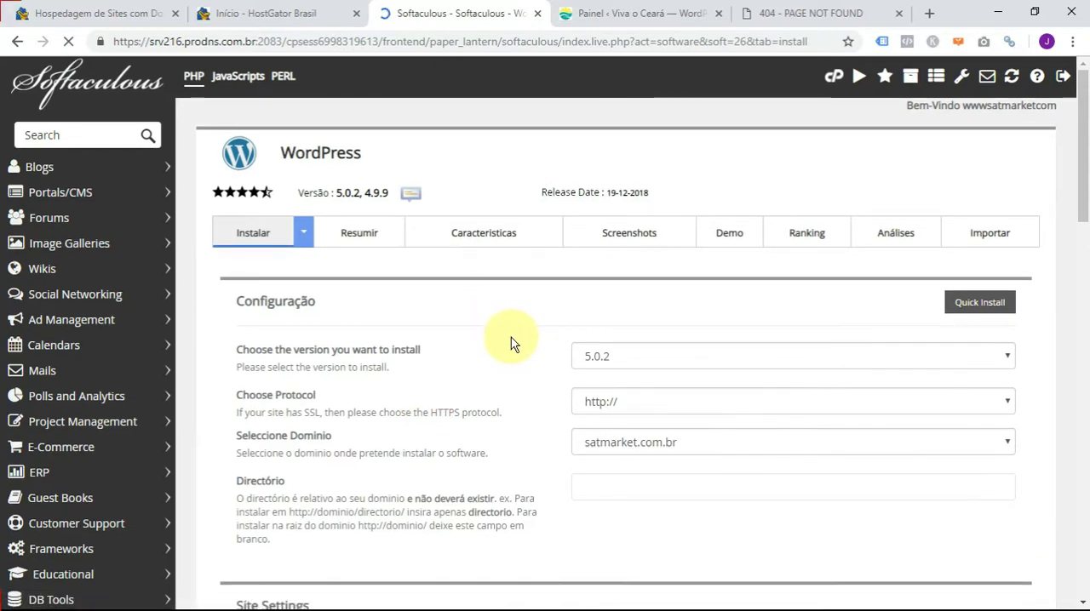
- Choose 5.0.2 as the WordPress version to install
scroll(511, 337, "down", 2)
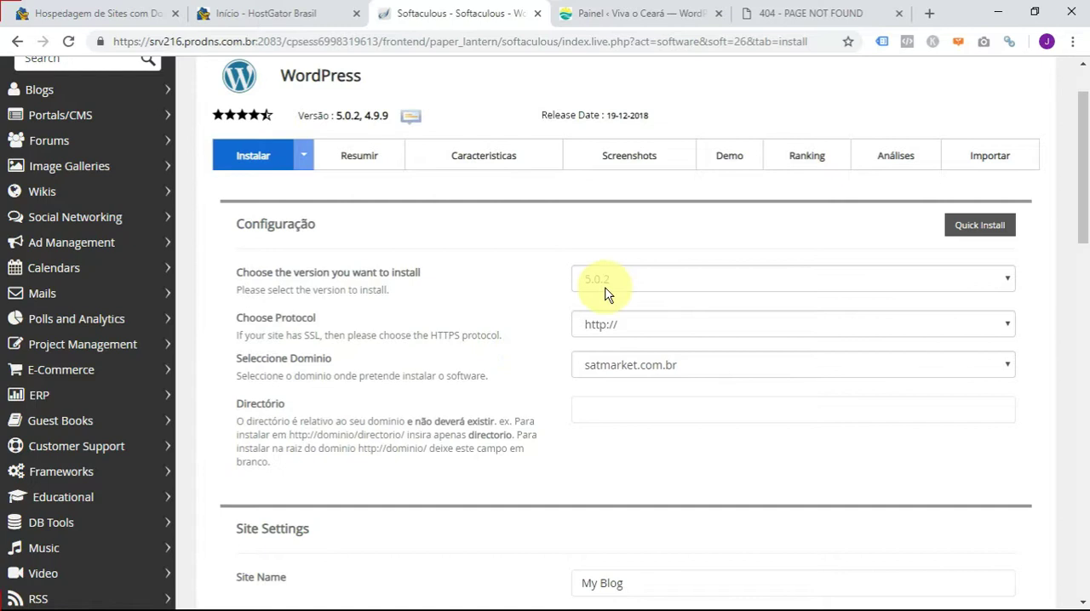
left_click(628, 283)
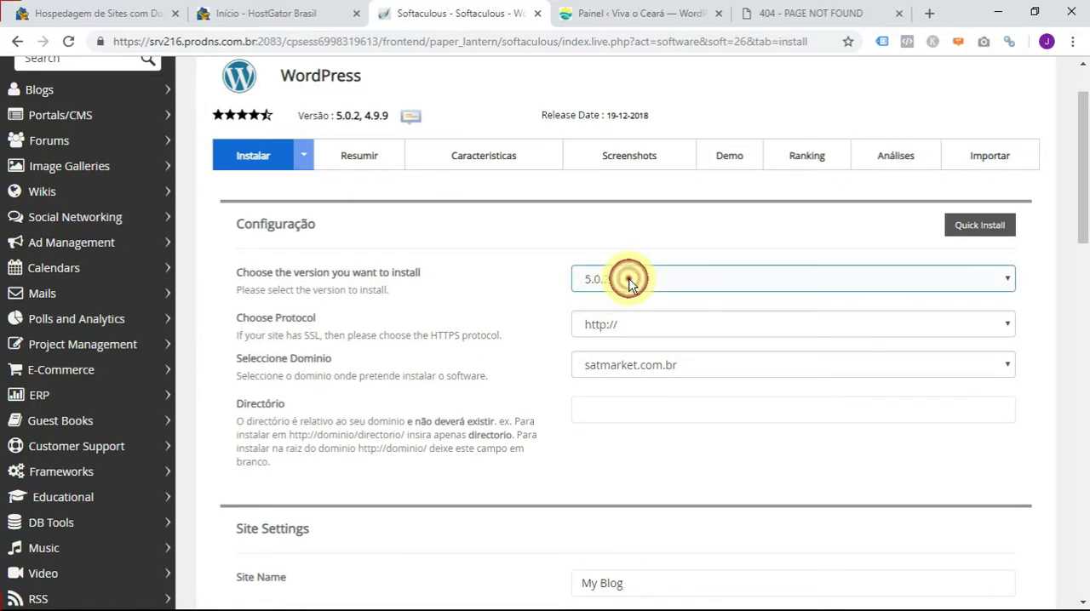
left_click(628, 281)
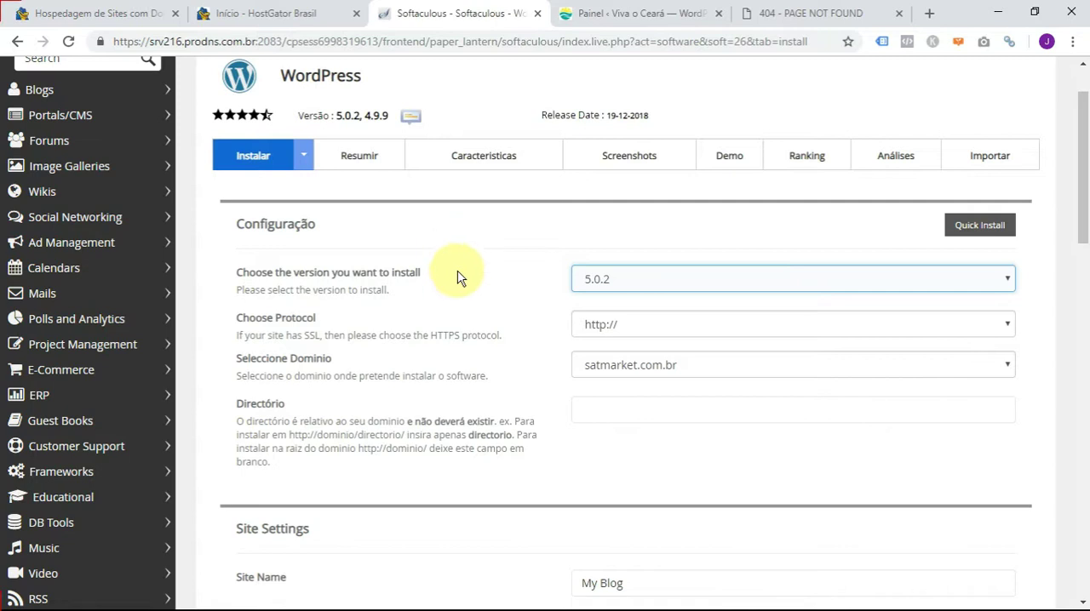
left_click(930, 325)
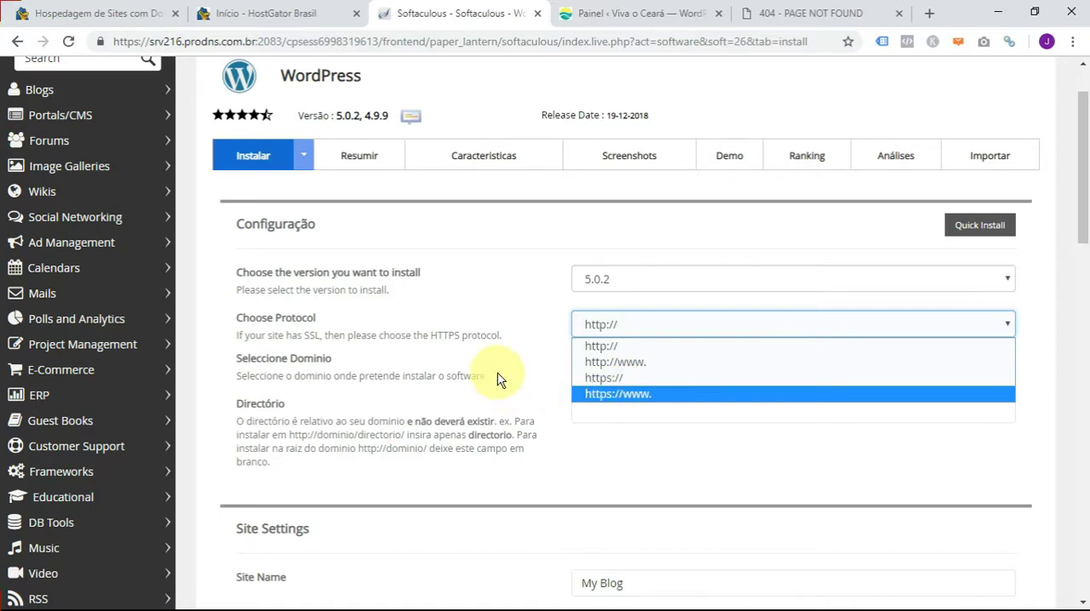
left_click(524, 312)
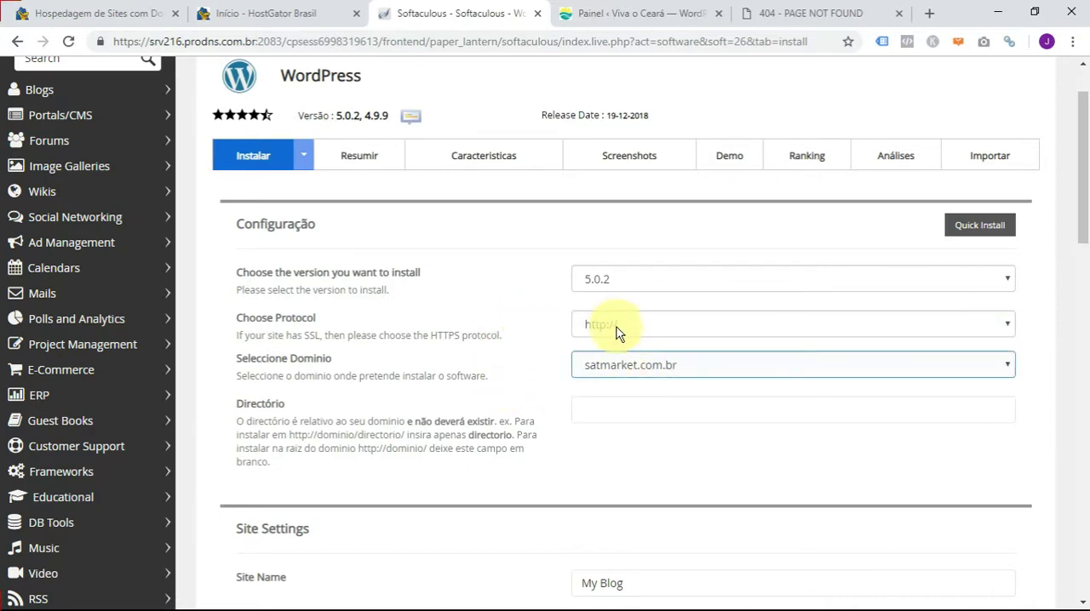
left_click(643, 330)
left_click(634, 374)
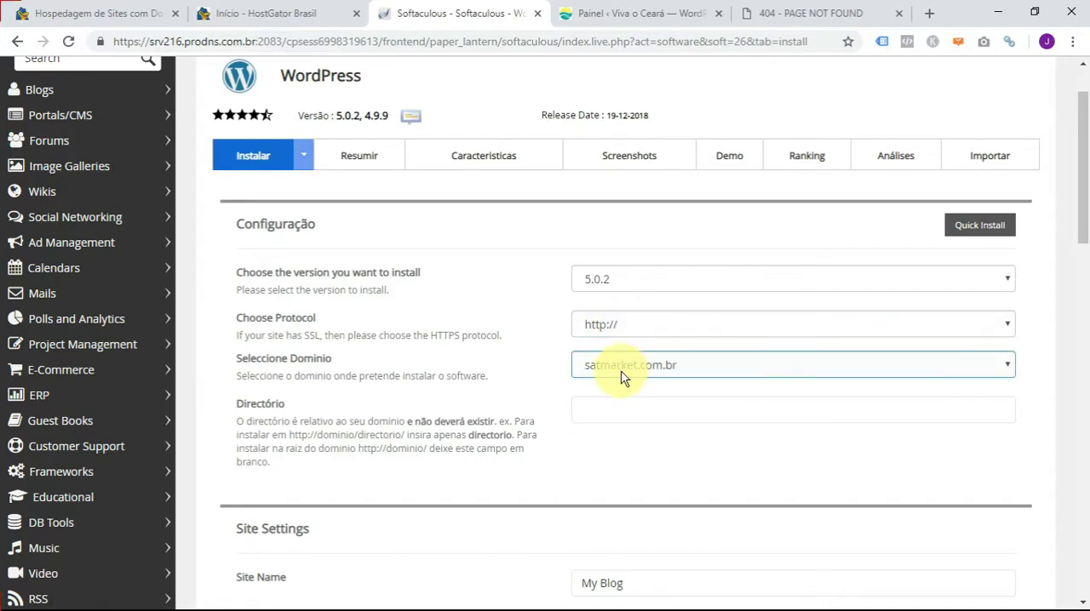
left_click(626, 324)
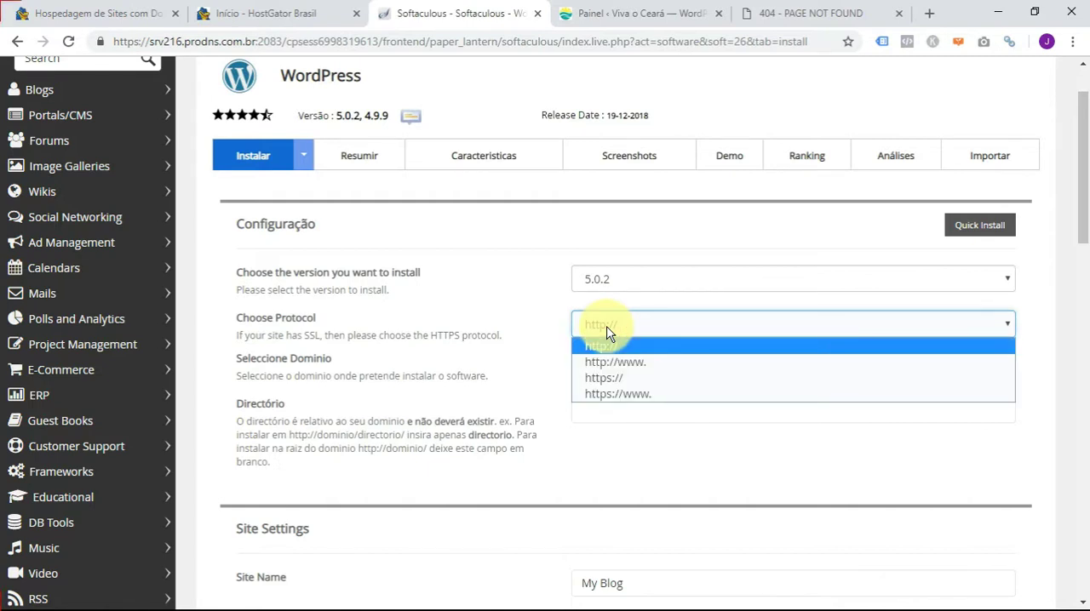
left_click(614, 378)
left_click(617, 330)
left_click(606, 346)
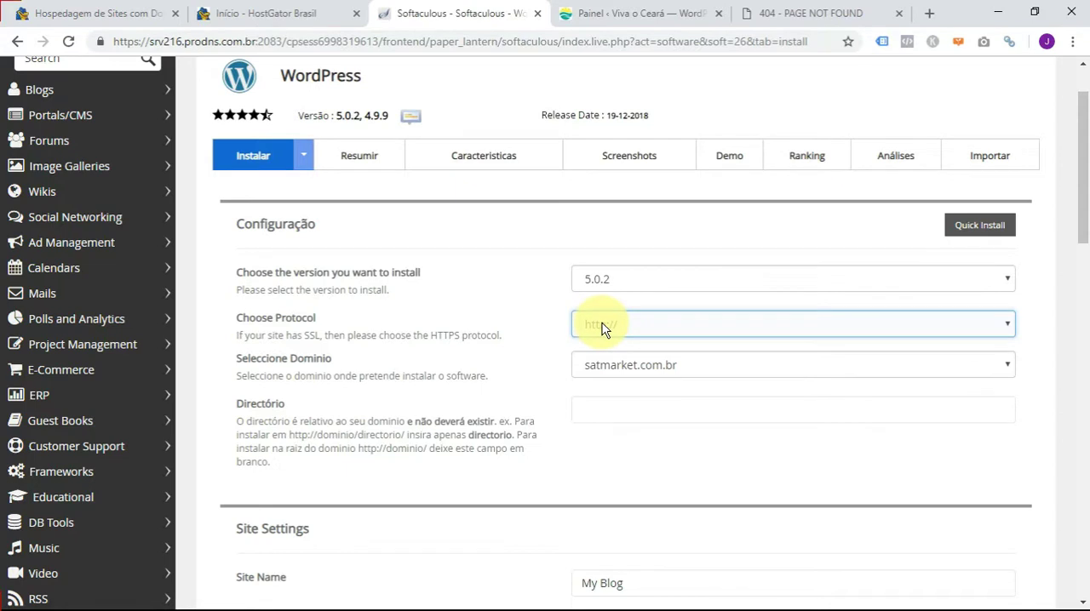
left_click(601, 329)
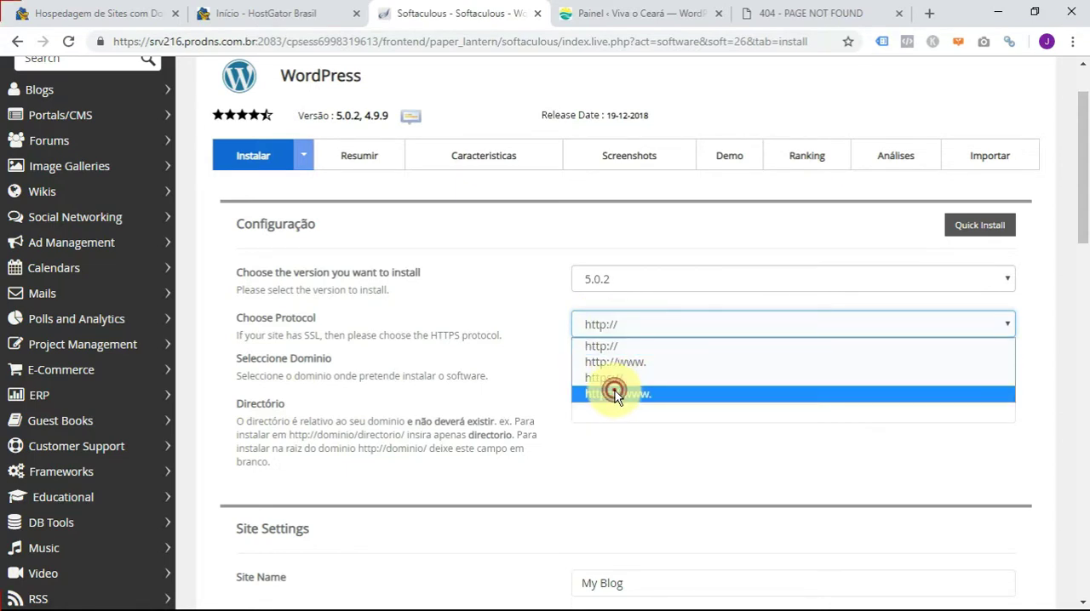
left_click(615, 395)
left_click(602, 414)
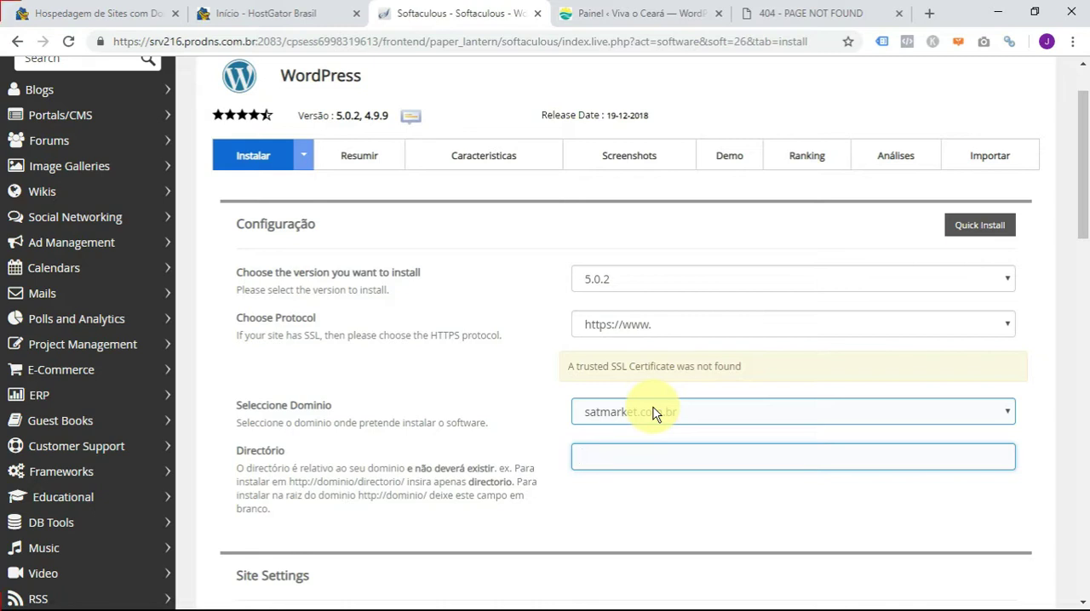
left_click(651, 328)
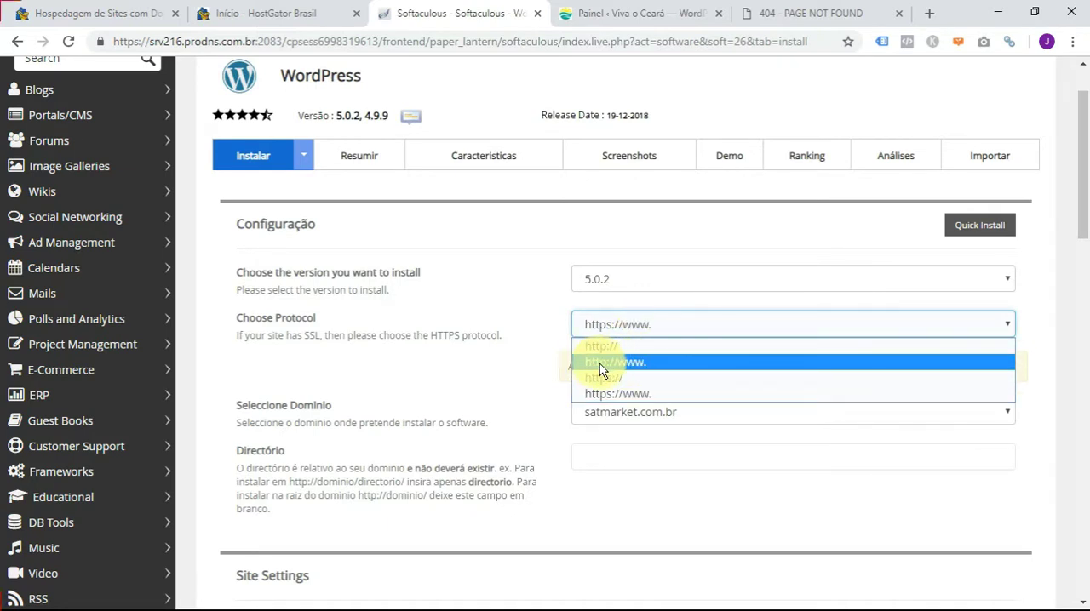
left_click(627, 364)
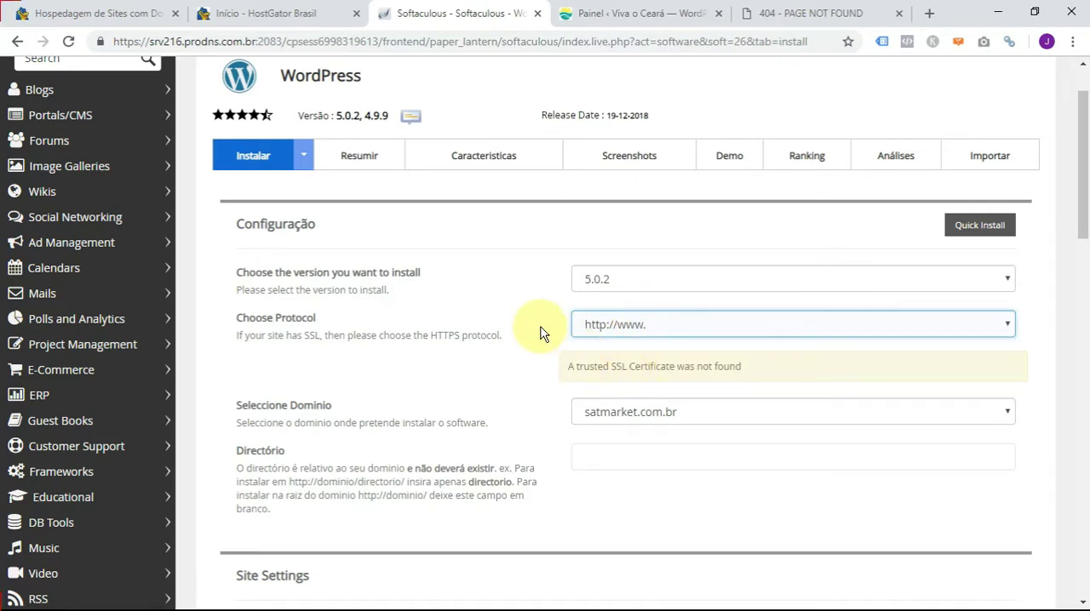
scroll(521, 335, "down", 2)
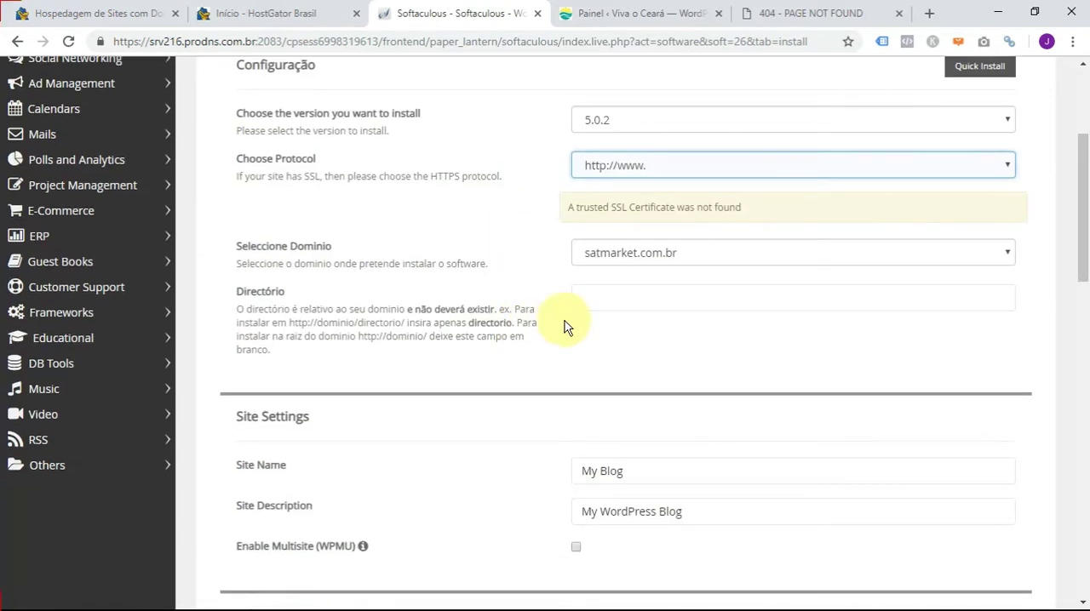
left_click(587, 297)
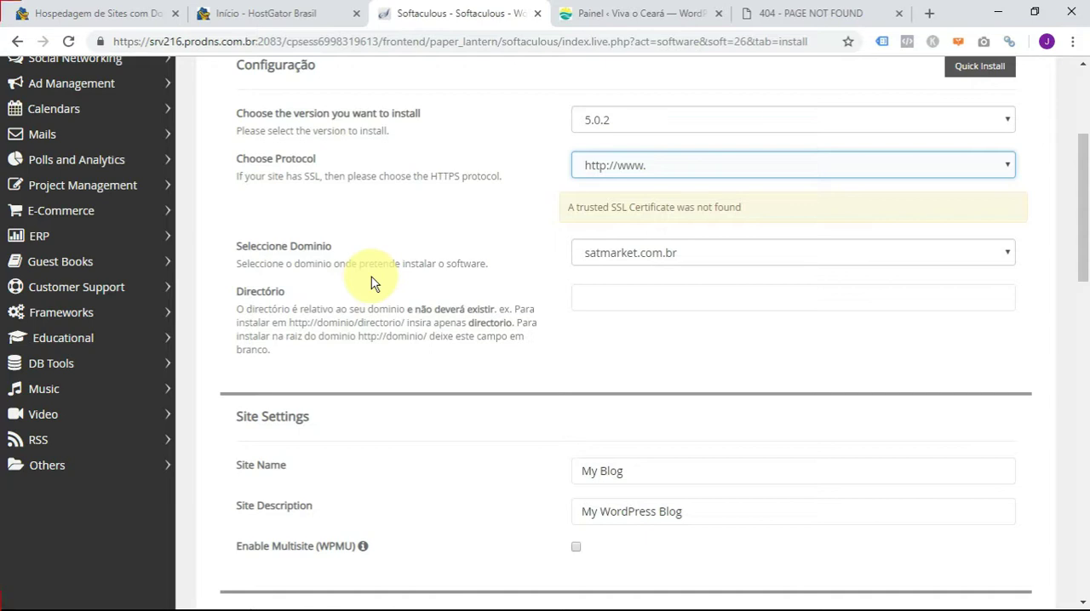
left_click(290, 322)
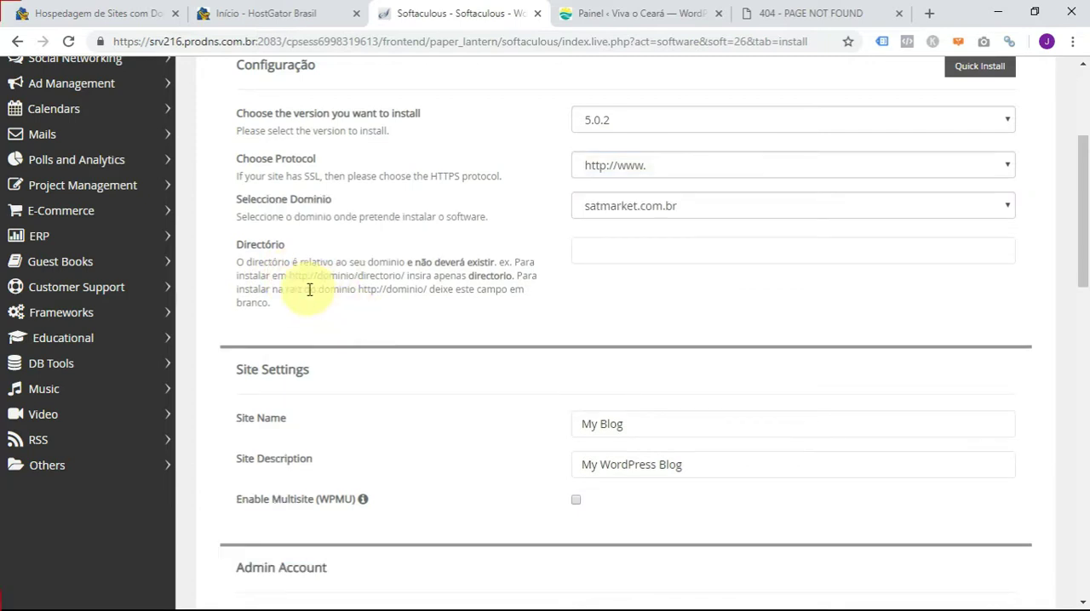
left_click_drag(289, 276, 356, 276)
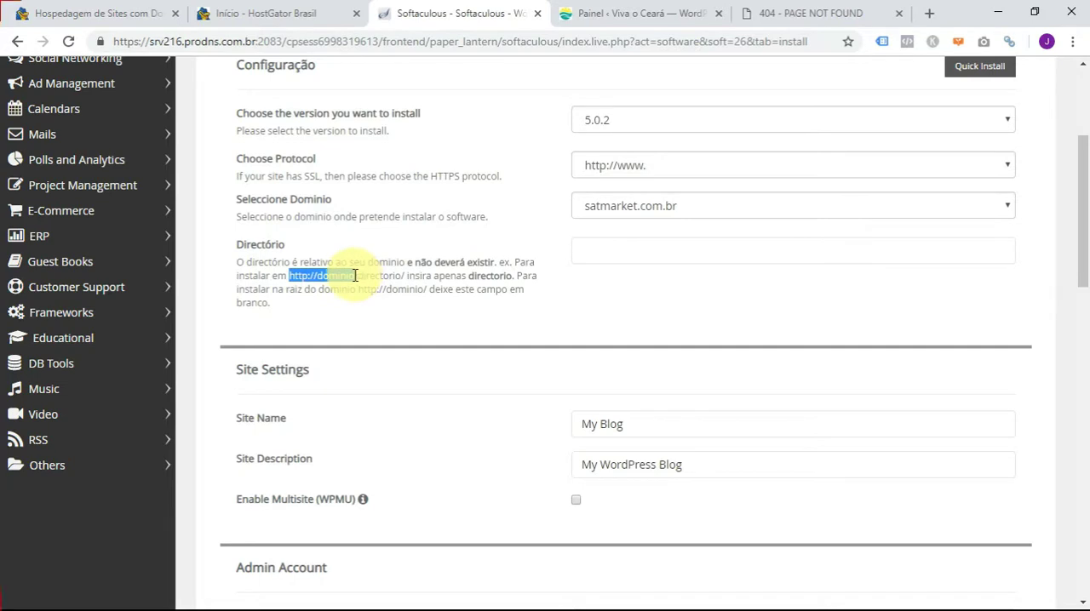
left_click_drag(355, 276, 403, 272)
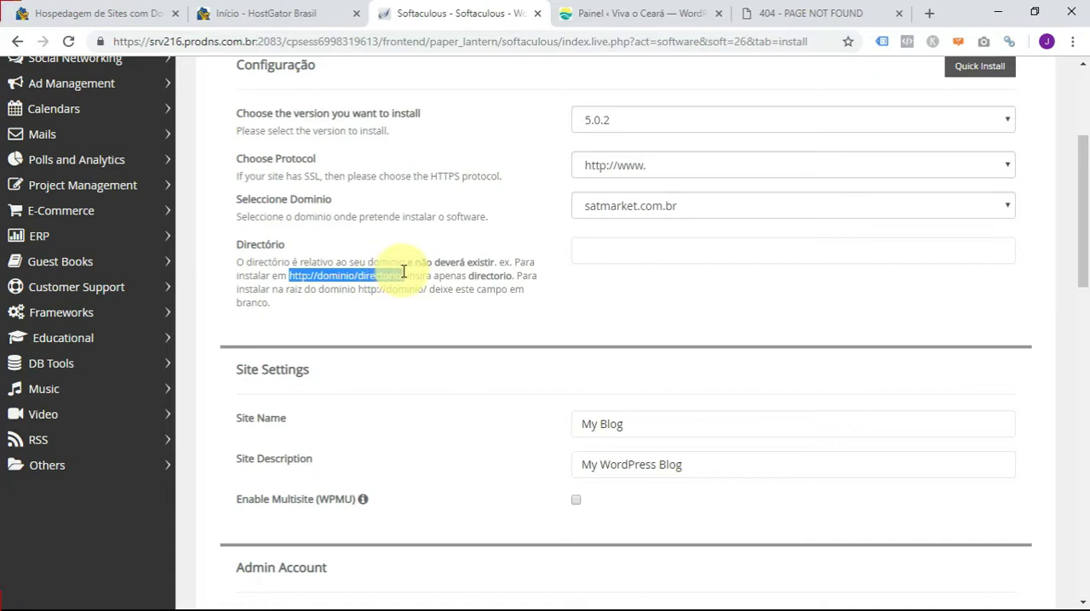
left_click_drag(403, 272, 407, 272)
left_click(576, 298)
left_click(618, 252)
left_click(671, 302)
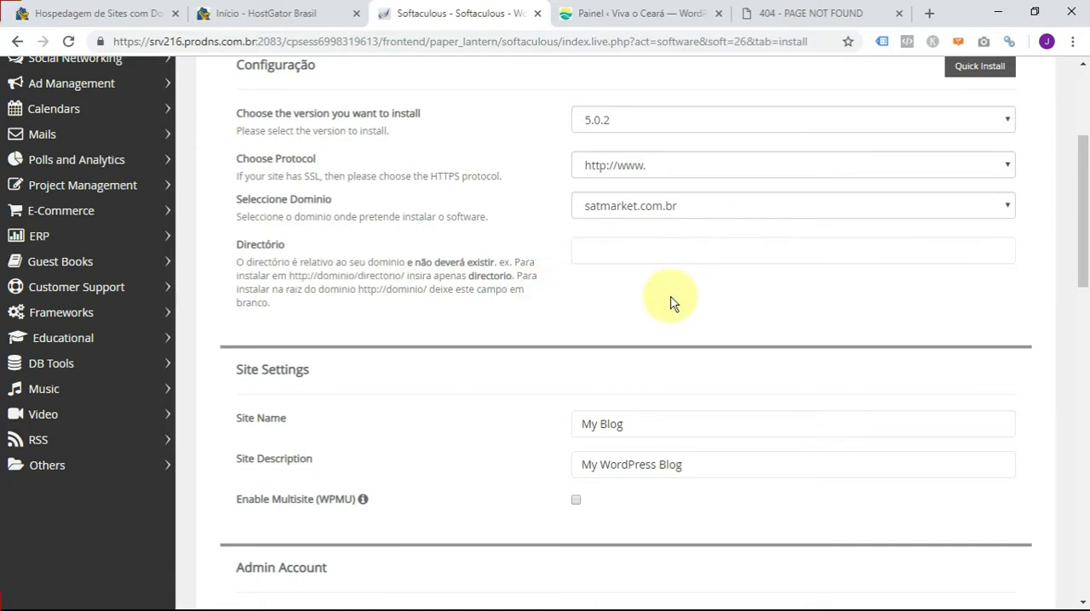
- Set the site name to "Minha Empresa" in the Site Settings
scroll(672, 302, "down", 2)
left_click(664, 300)
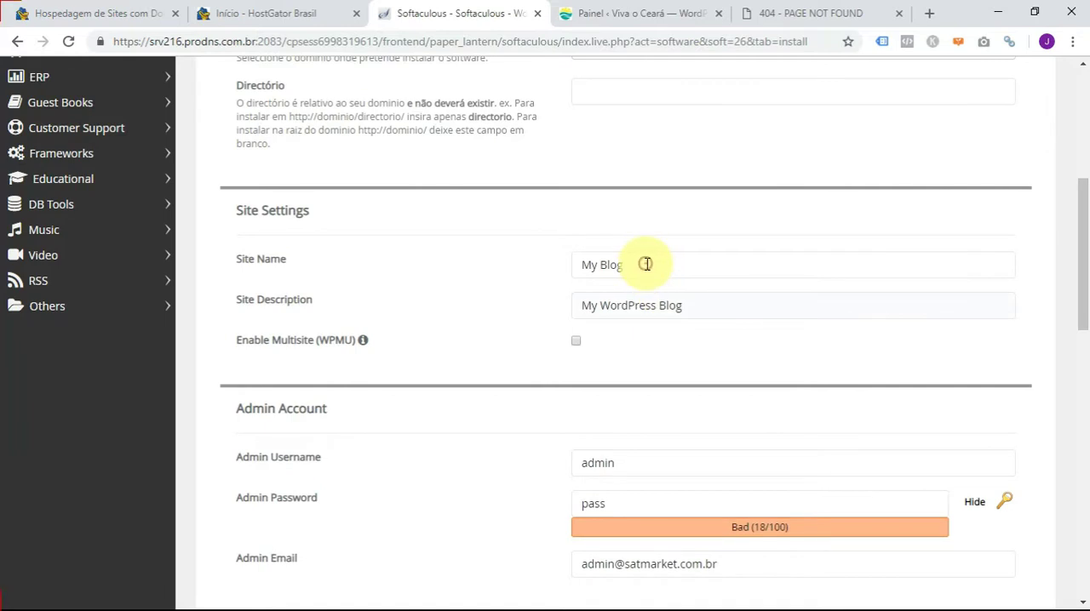
left_click(660, 264)
left_click_drag(655, 264, 573, 264)
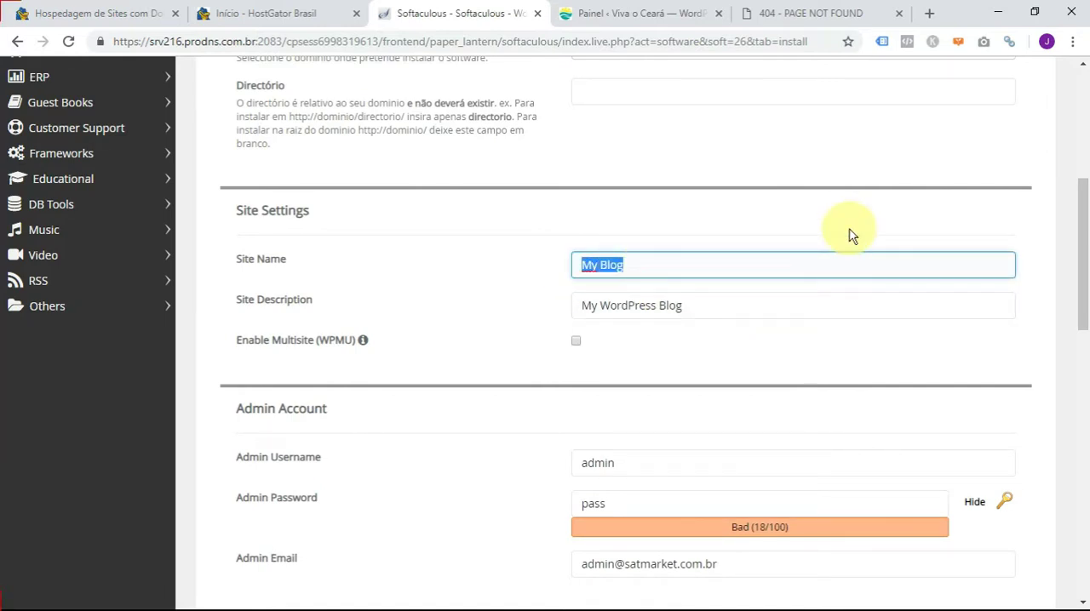
type("Minha Empresa")
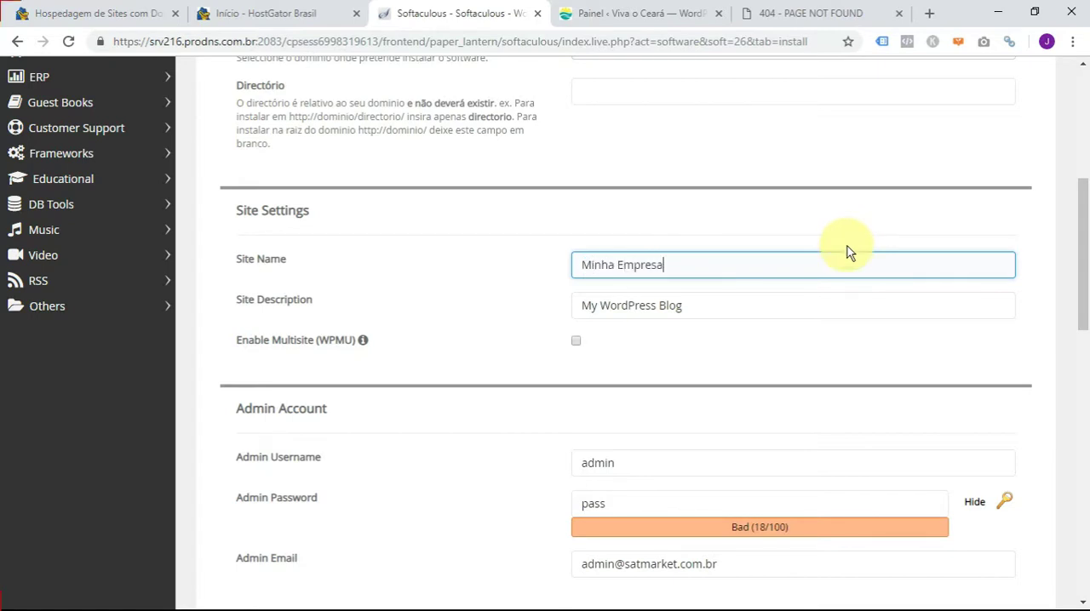
- Set the site description to "Inserir descrição" in the Site Settings
left_click(715, 300)
left_click(734, 301)
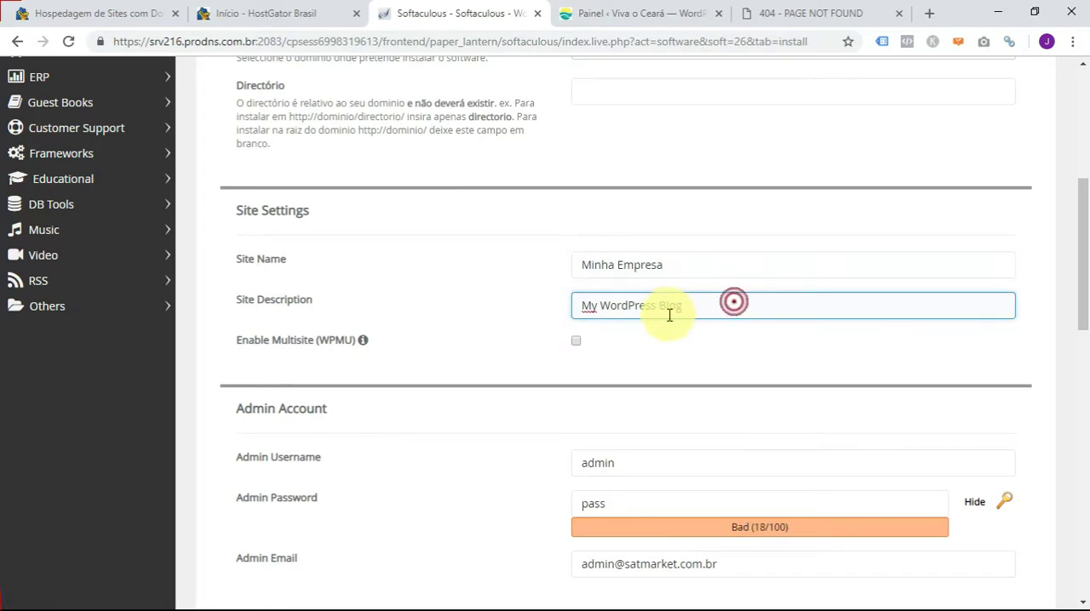
triple_click(576, 314)
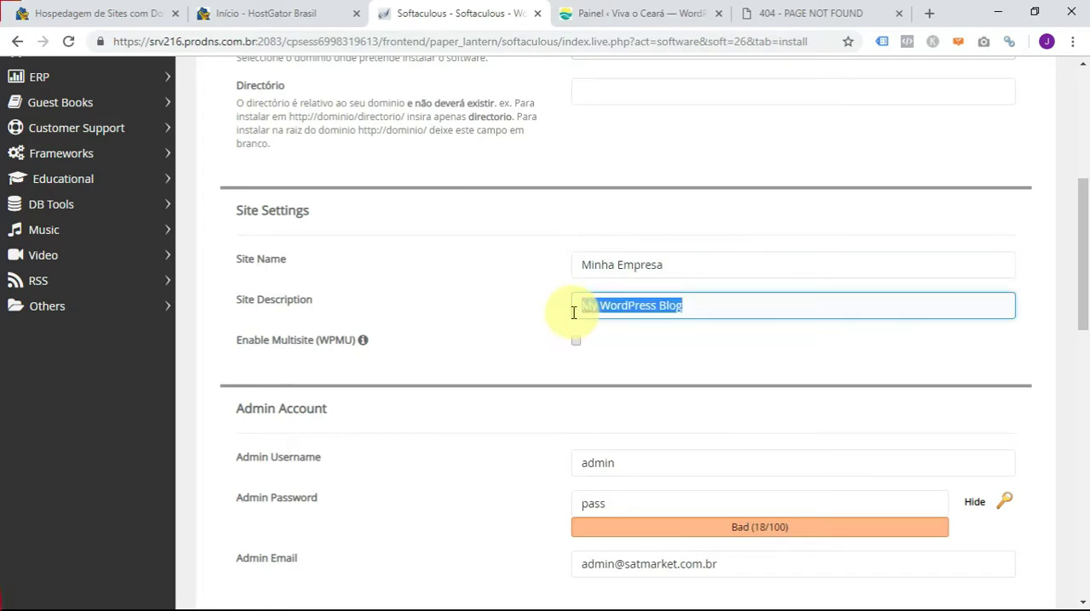
key("BackSpace")
type("inserir ")
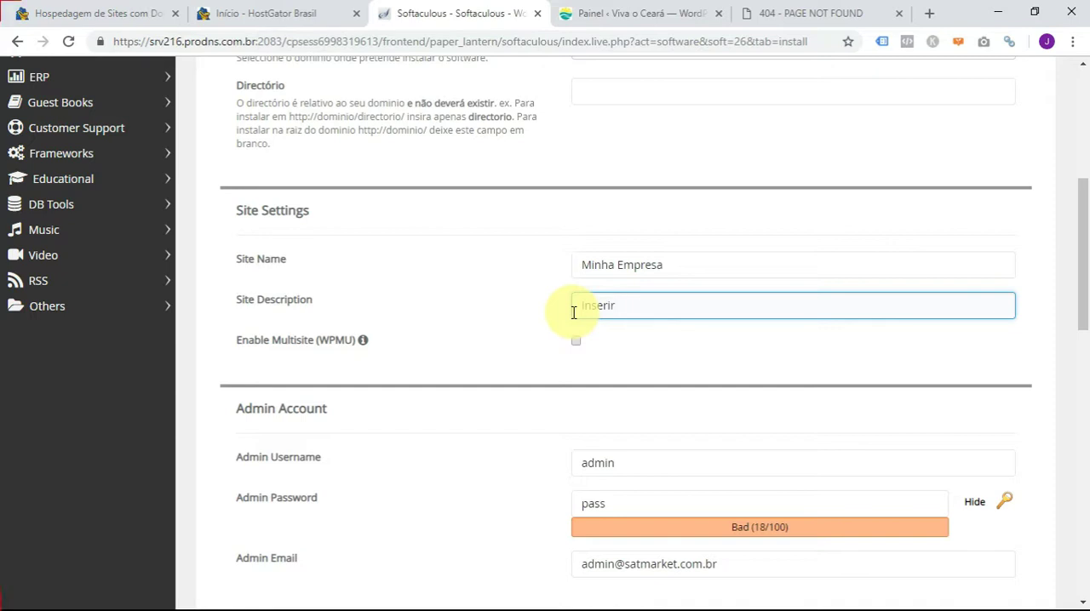
type("descrição")
left_click(549, 409)
- View the Viva o Ceará WordPress dashboard as an example, return to the Softaculous form and highlight the admin username
scroll(550, 415, "down", 2)
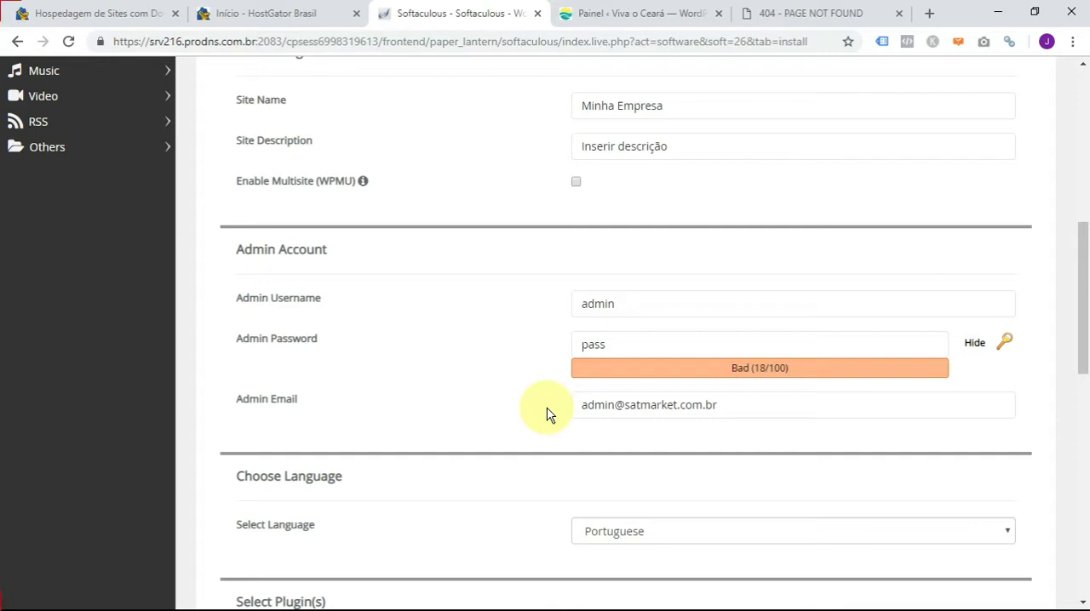
left_click(605, 13)
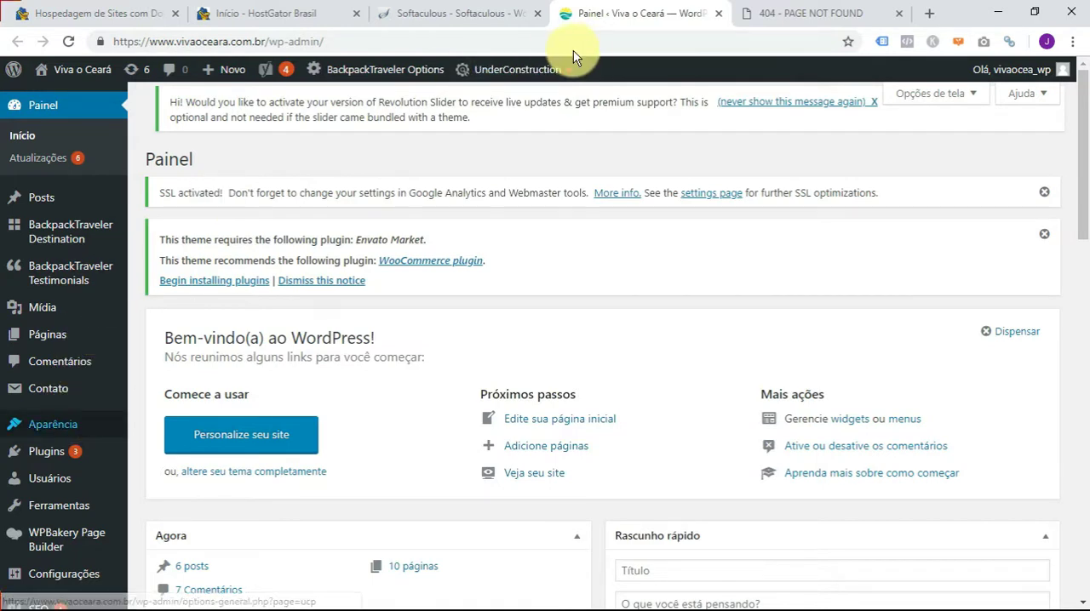
left_click(462, 10)
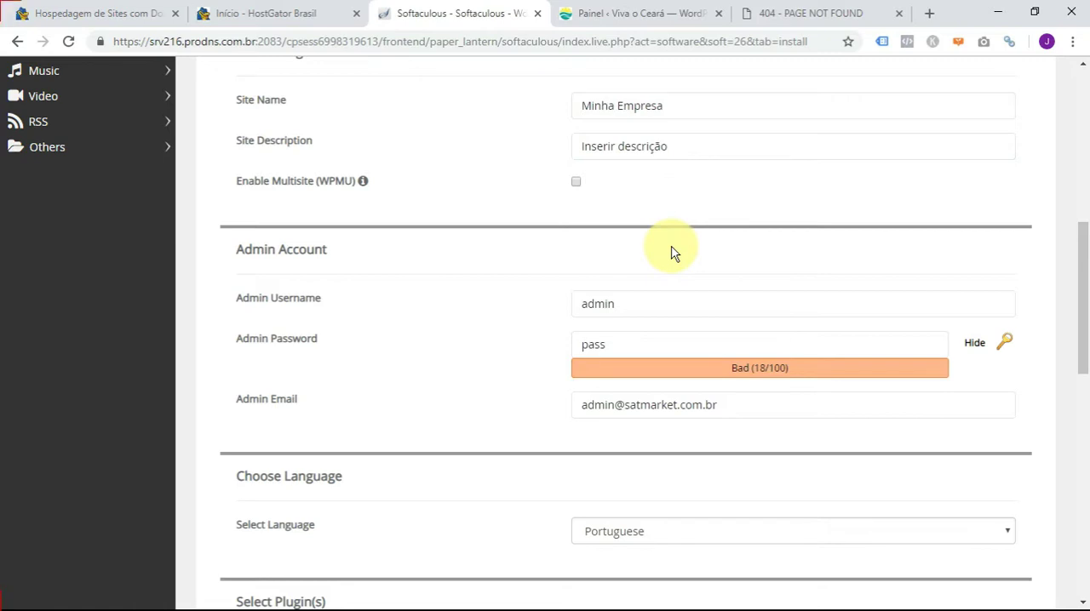
left_click(620, 304)
double_click(627, 304)
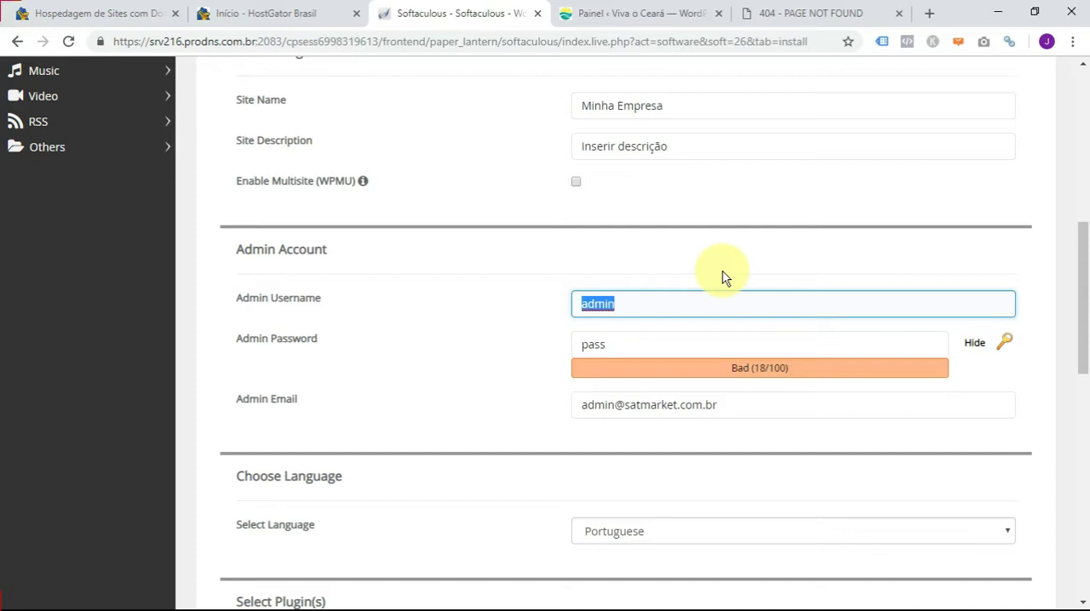
- Replace the default admin password with a stronger one in the Admin Account section
left_click(647, 344)
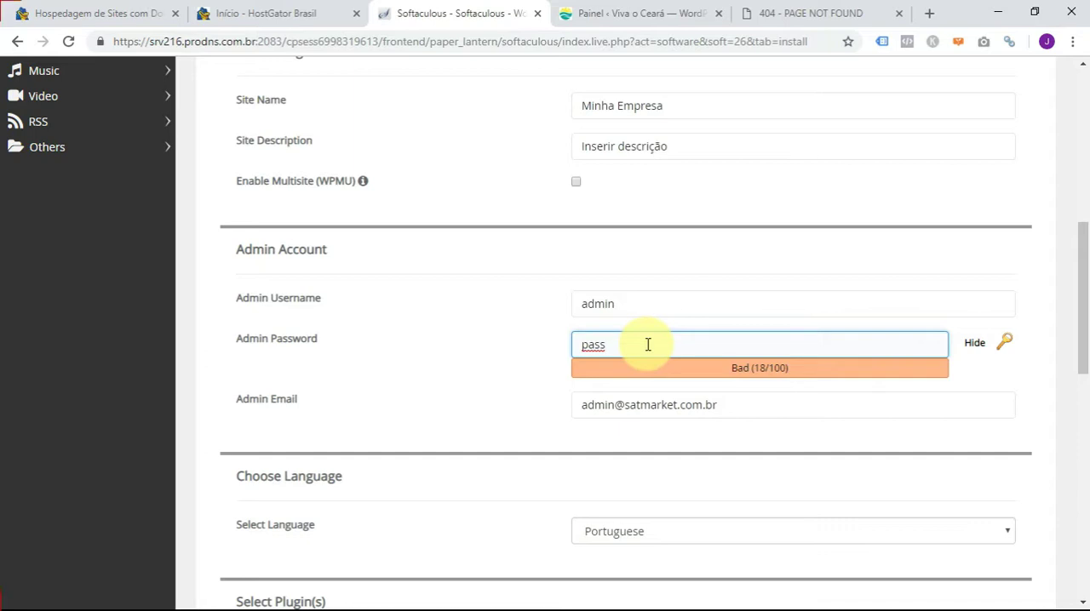
key("ctrl+a")
type("m")
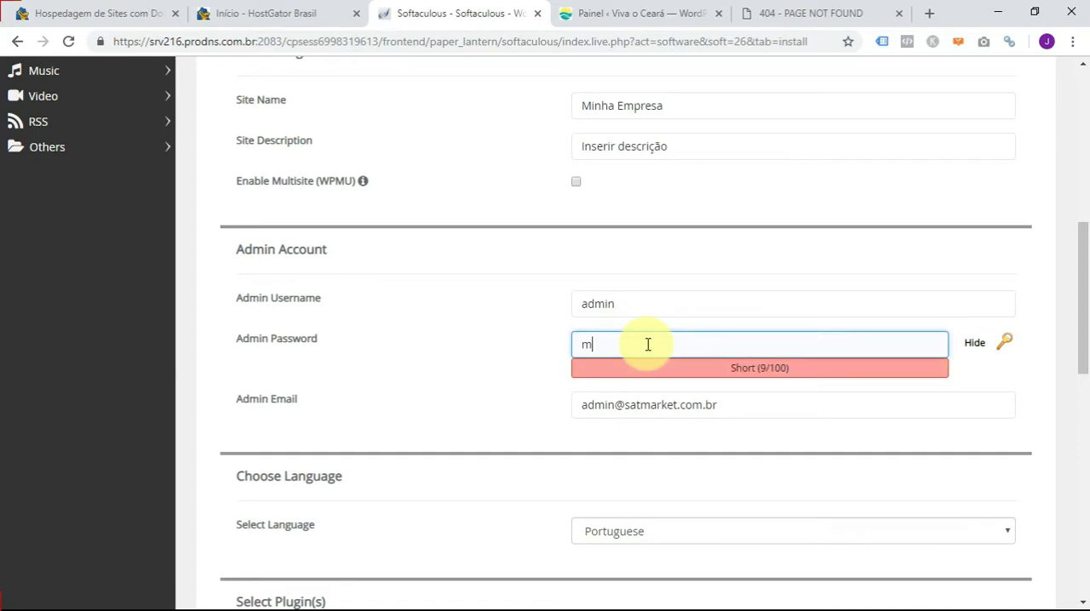
key("BackSpace")
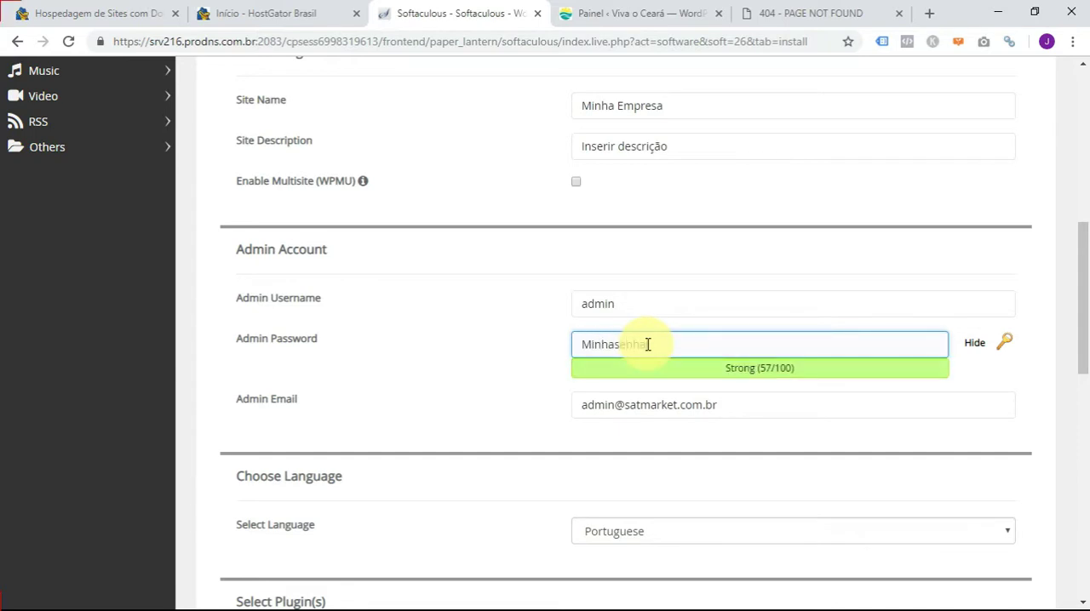
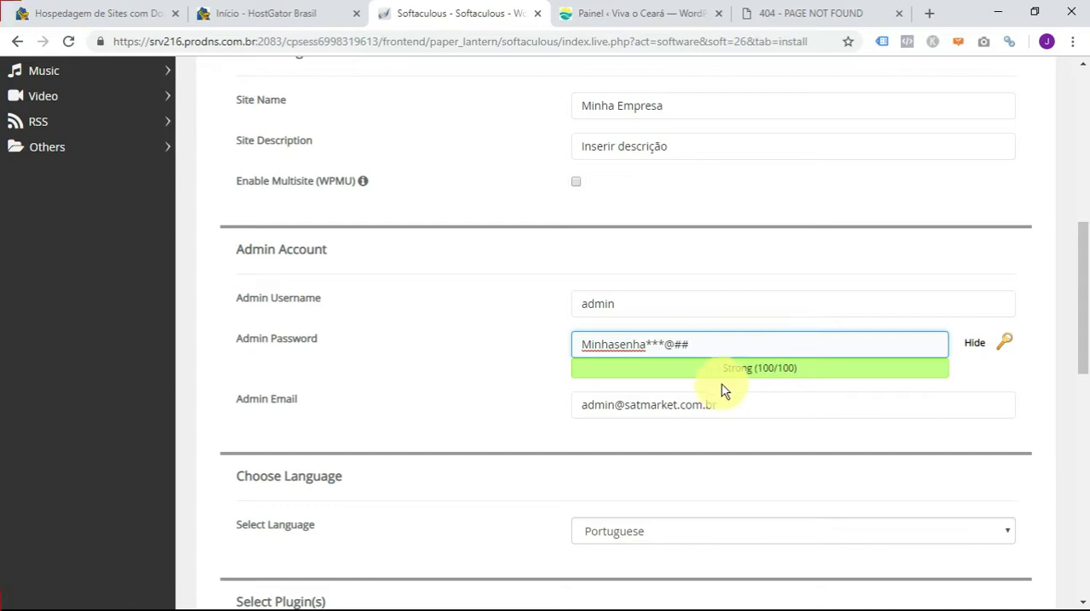
- Examine the default address in the Admin Email field, highlighting its account name
left_click(722, 404)
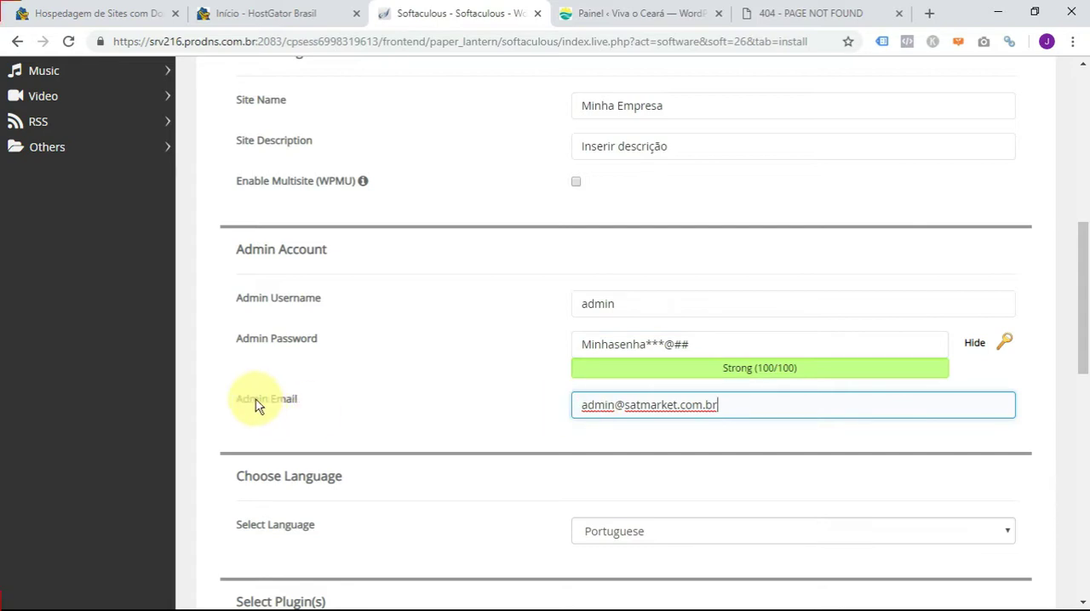
double_click(593, 405)
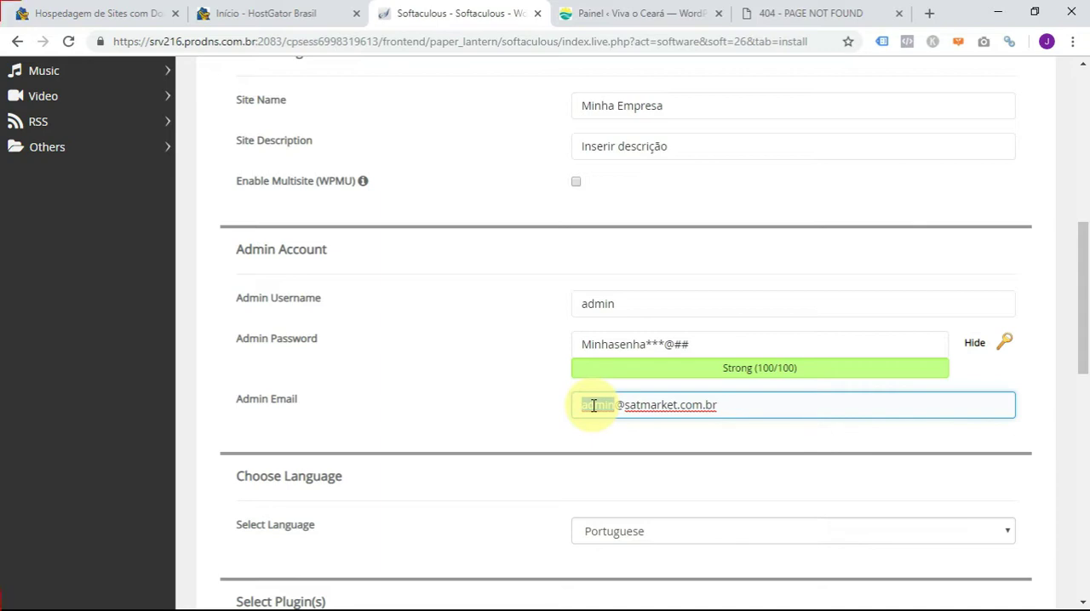
key("Right")
key("Right")
key("Right")
key("Right")
key("Right")
key("Right")
key("Right")
key("Right")
key("Right")
key("Right")
key("Right")
key("Right")
key("Right")
key("Right")
key("Right")
key("Right")
key("Right")
key("Right")
- Review the language and plugin choices, and inspect the database and upgrade settings under Advanced Options
scroll(516, 408, "down", 1)
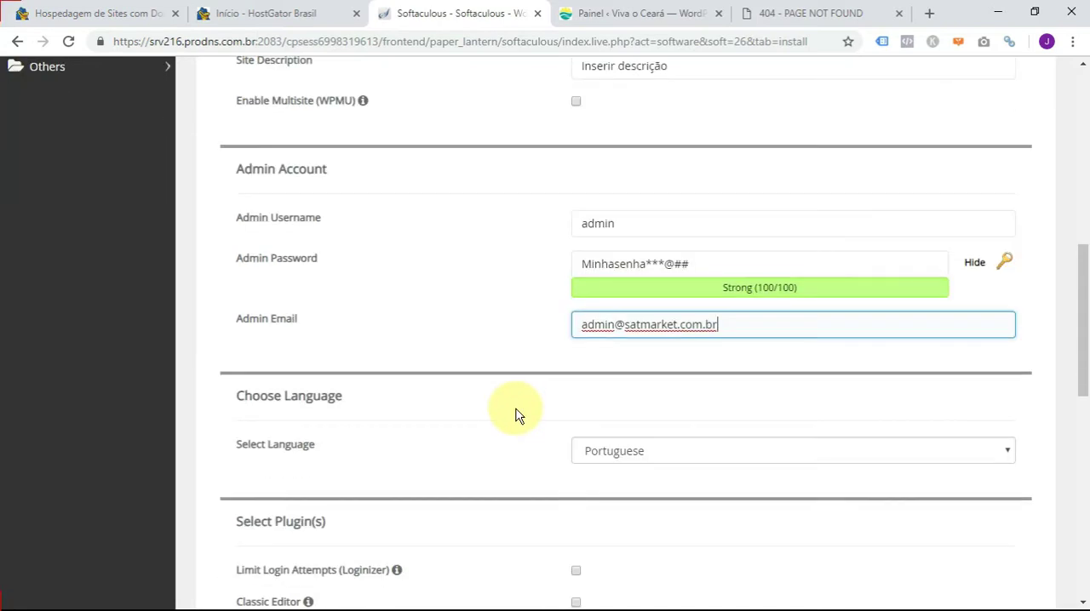
scroll(516, 416, "down", 2)
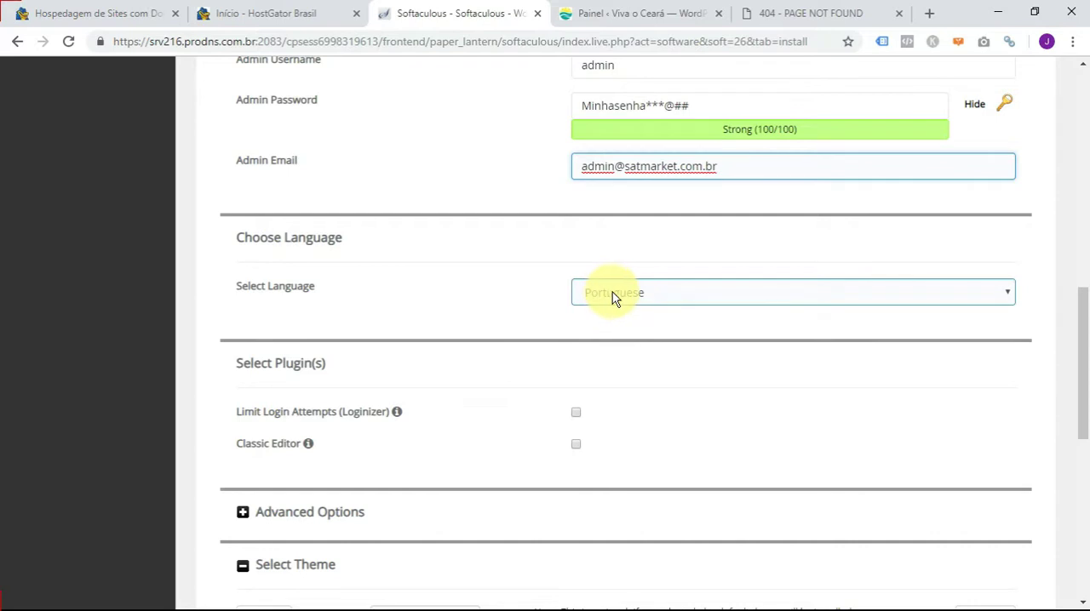
scroll(659, 363, "down", 2)
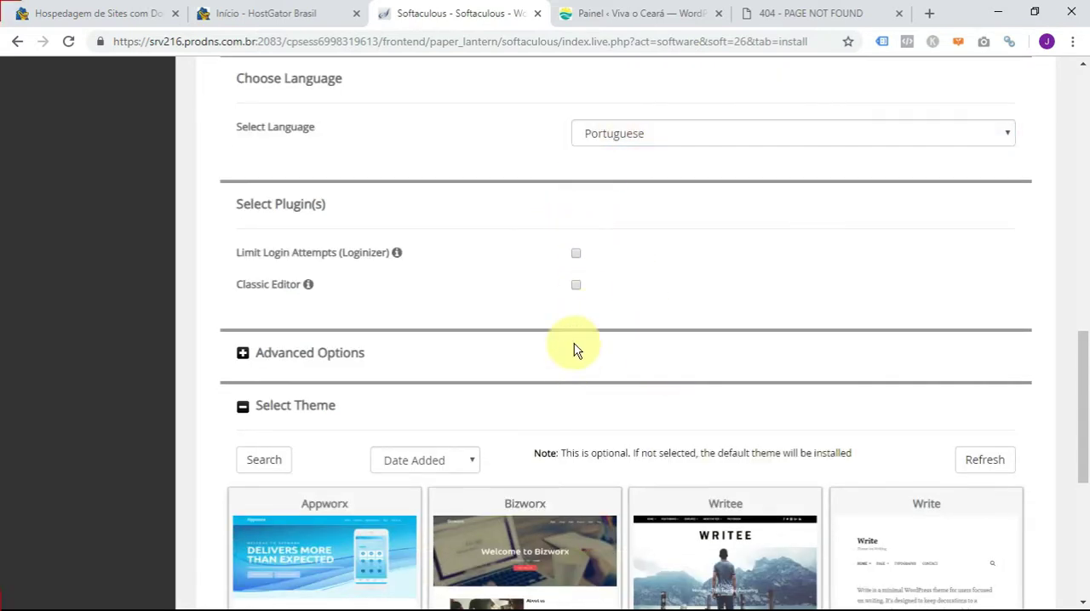
scroll(576, 363, "down", 2)
mouse_move(360, 118)
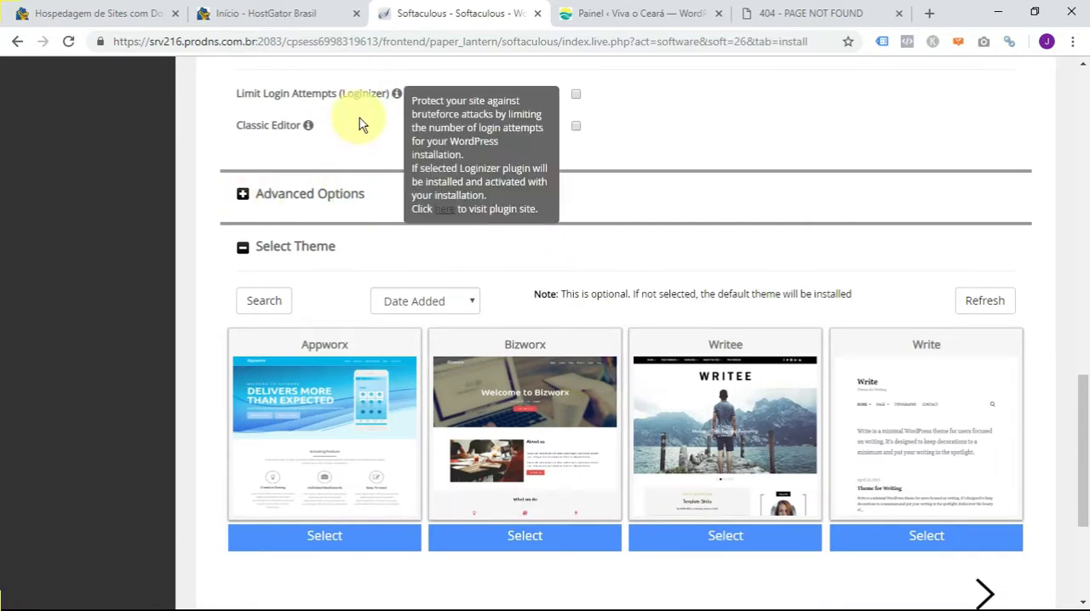
left_click(243, 195)
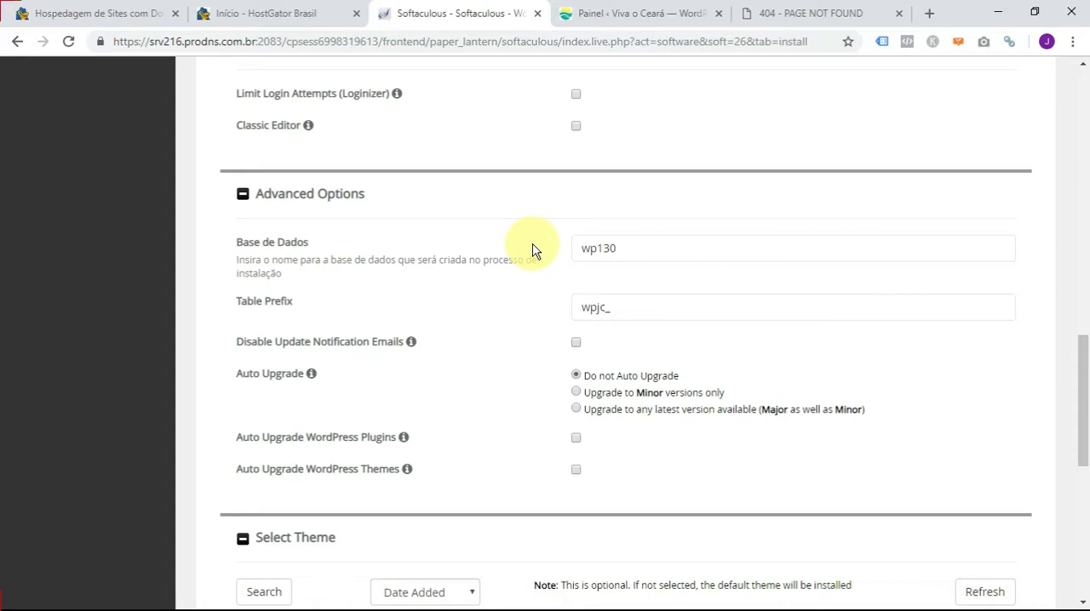
left_click(241, 195)
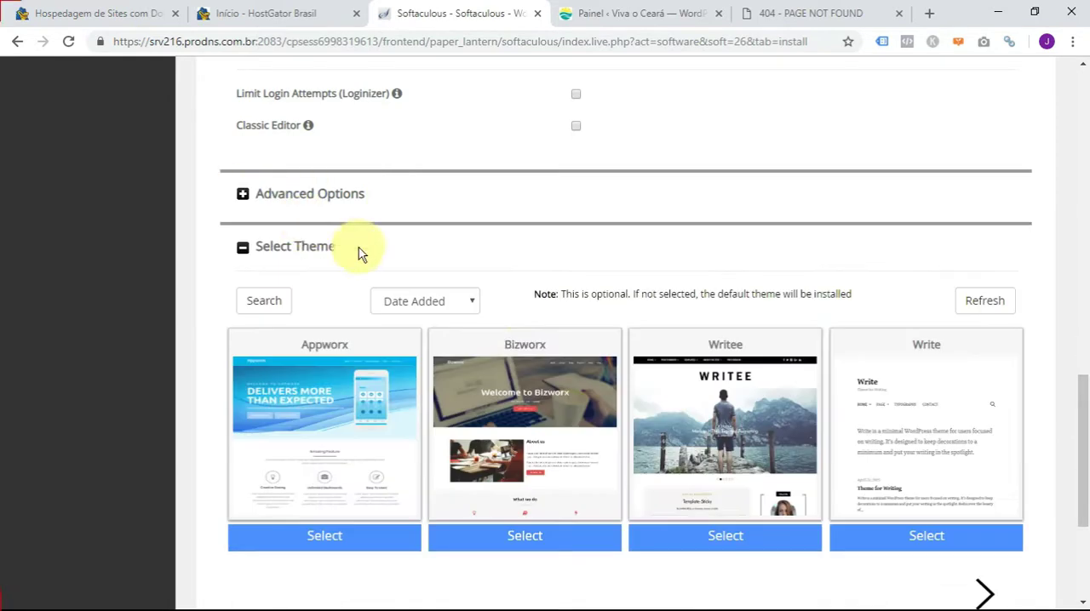
- Browse to the next set of themes and select Pixel-Linear for the installation
scroll(511, 277, "down", 2)
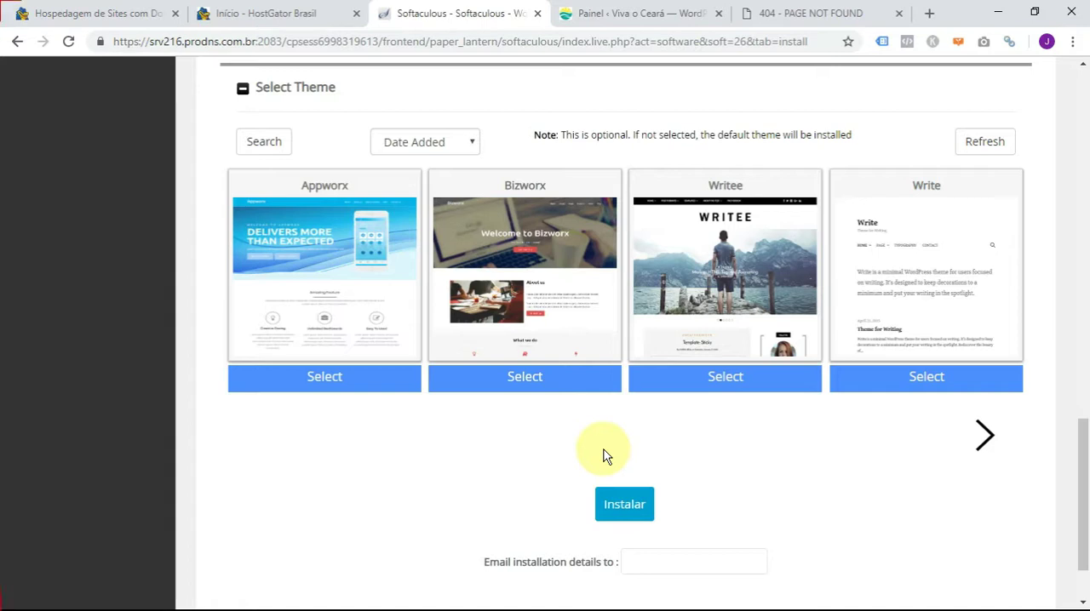
left_click(989, 437)
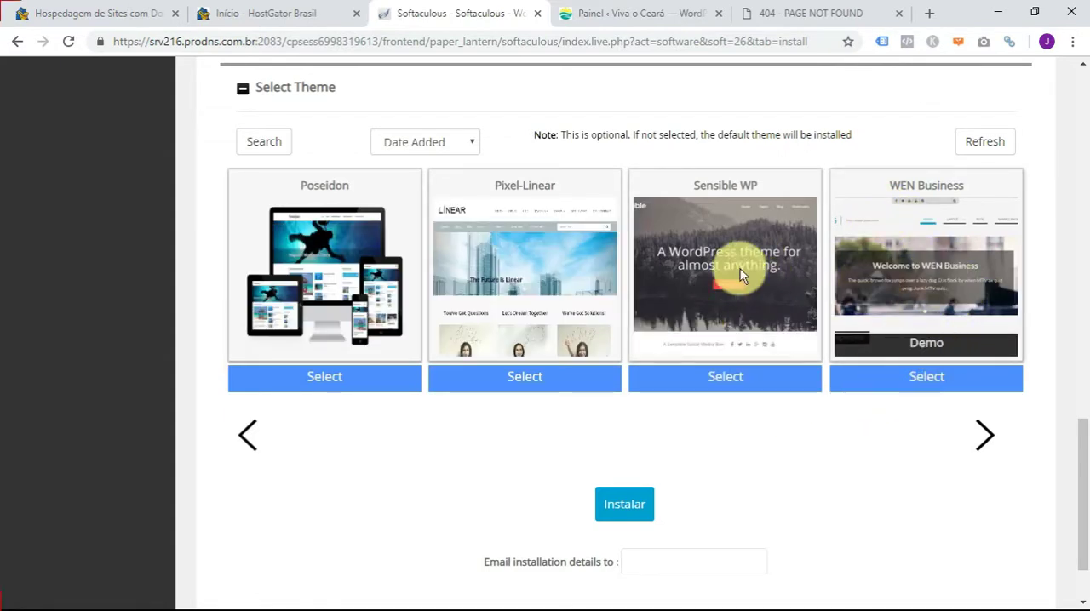
left_click(524, 378)
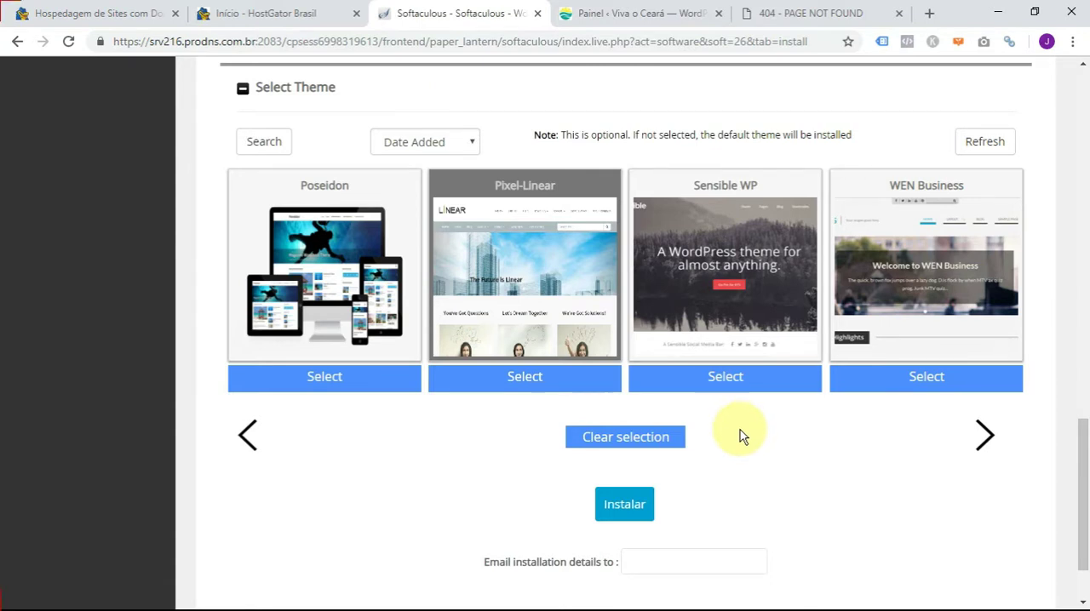
- Enter the site's contact e-mail as the recipient of the installation details
scroll(740, 430, "down", 2)
left_click(668, 462)
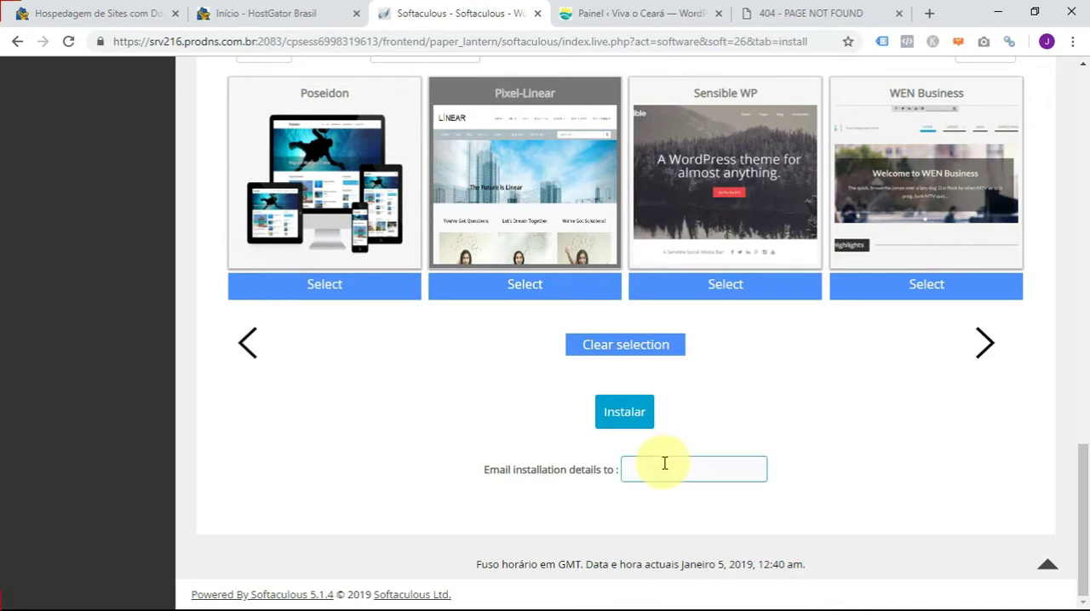
key("ctrl+a")
key("BackSpace")
type("cot")
key("BackSpace")
key("BackSpace")
key("BackSpace")
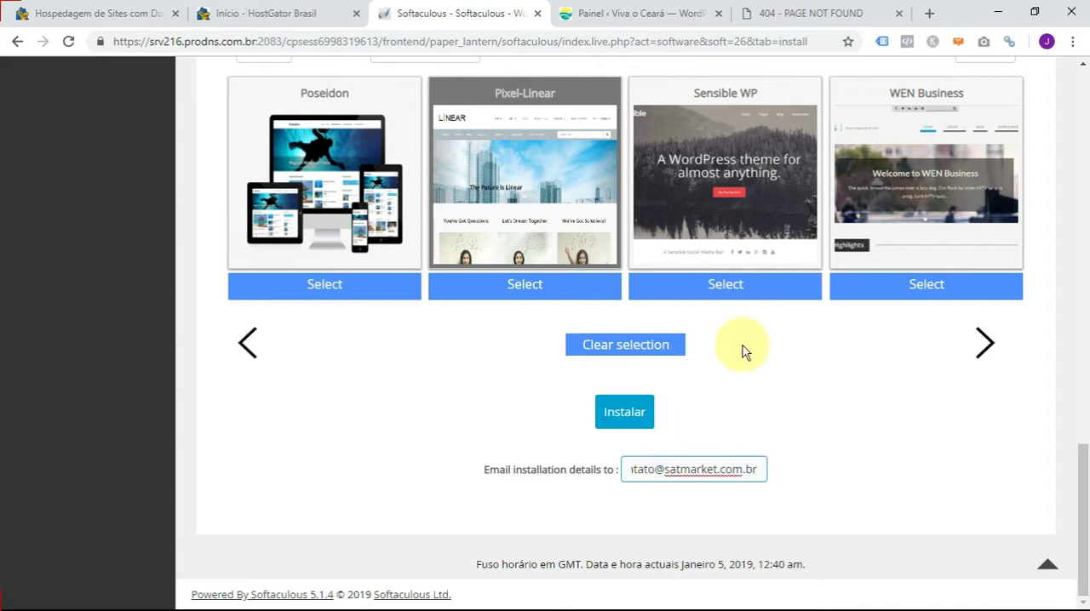
- Replace the admin email with a copy of the contact e-mail entered for the installation details
scroll(736, 374, "up", 10)
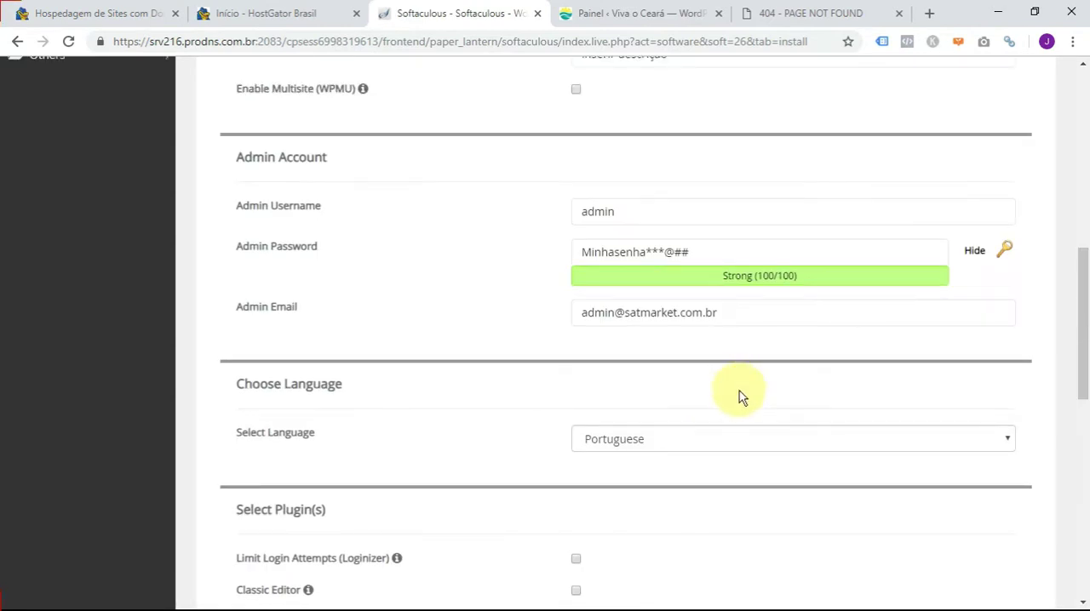
scroll(735, 430, "down", 10)
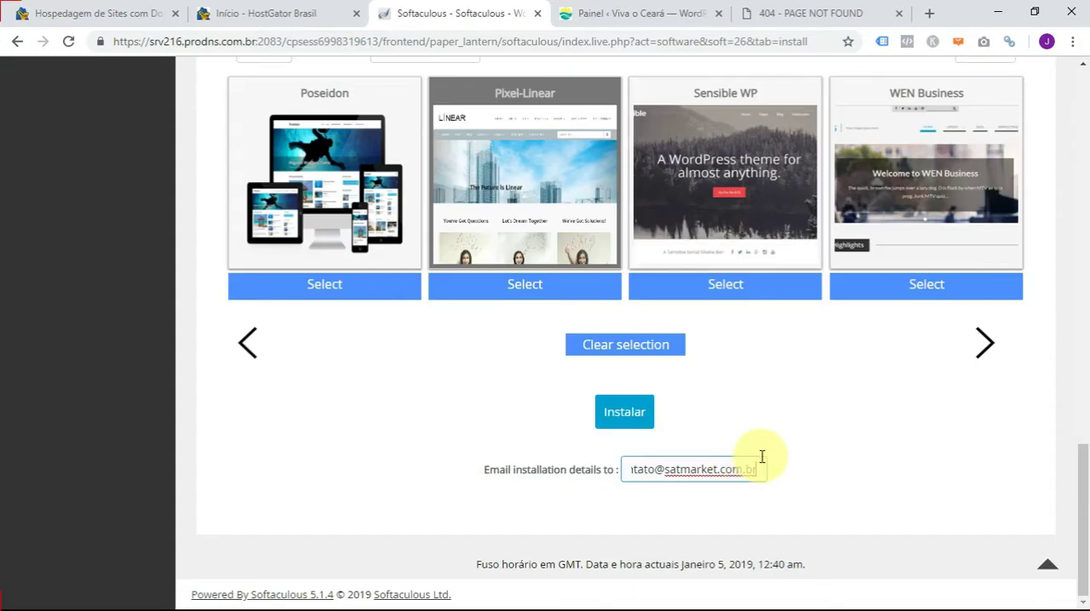
left_click_drag(756, 470, 603, 469)
key("ctrl+c")
scroll(796, 430, "up", 1)
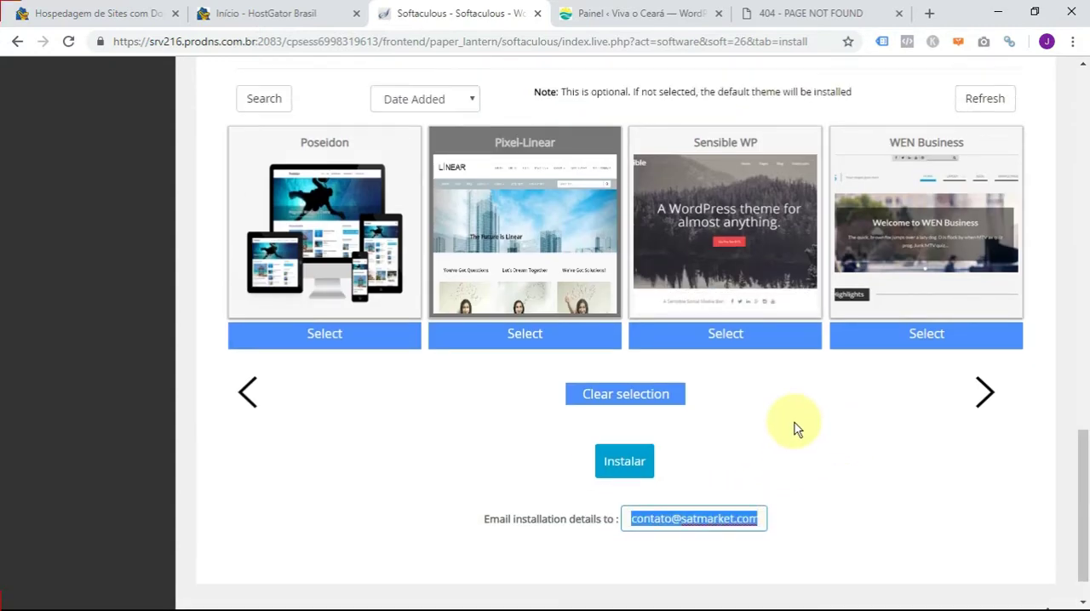
scroll(794, 428, "up", 8)
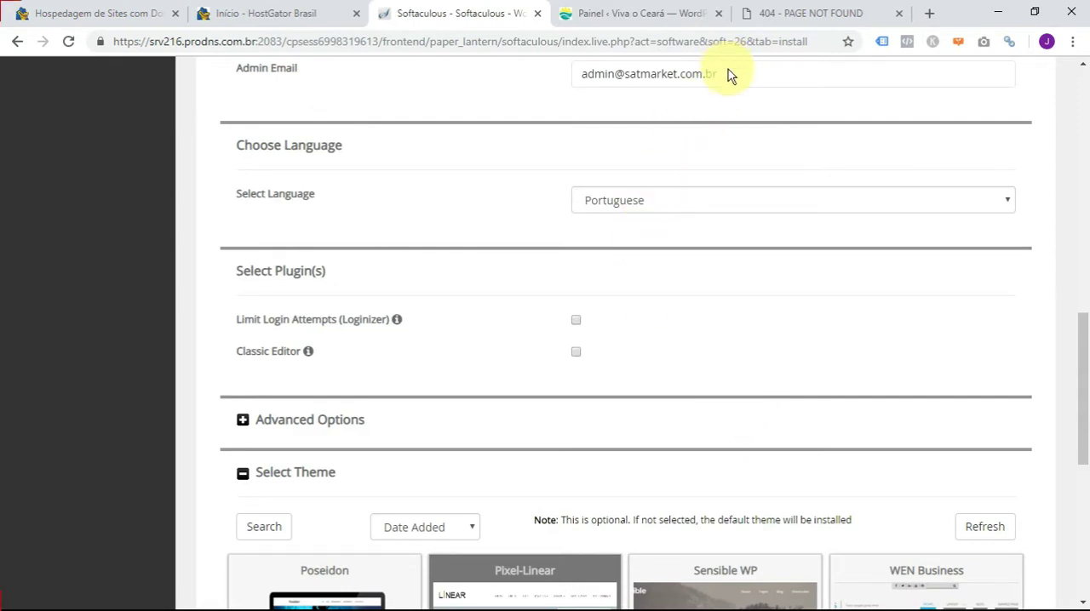
left_click_drag(725, 74, 575, 75)
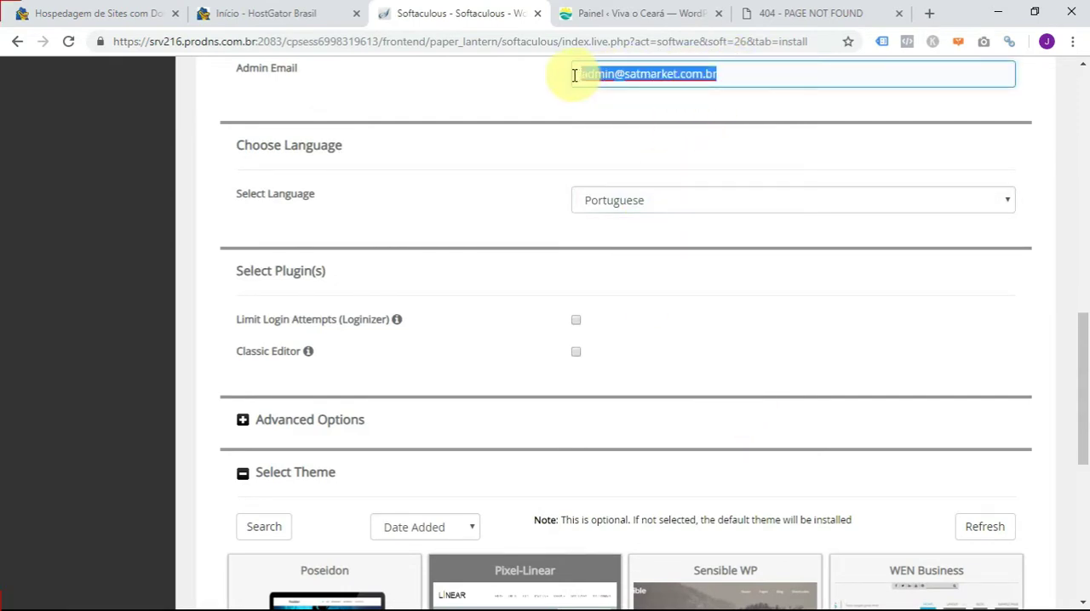
key("ctrl+v")
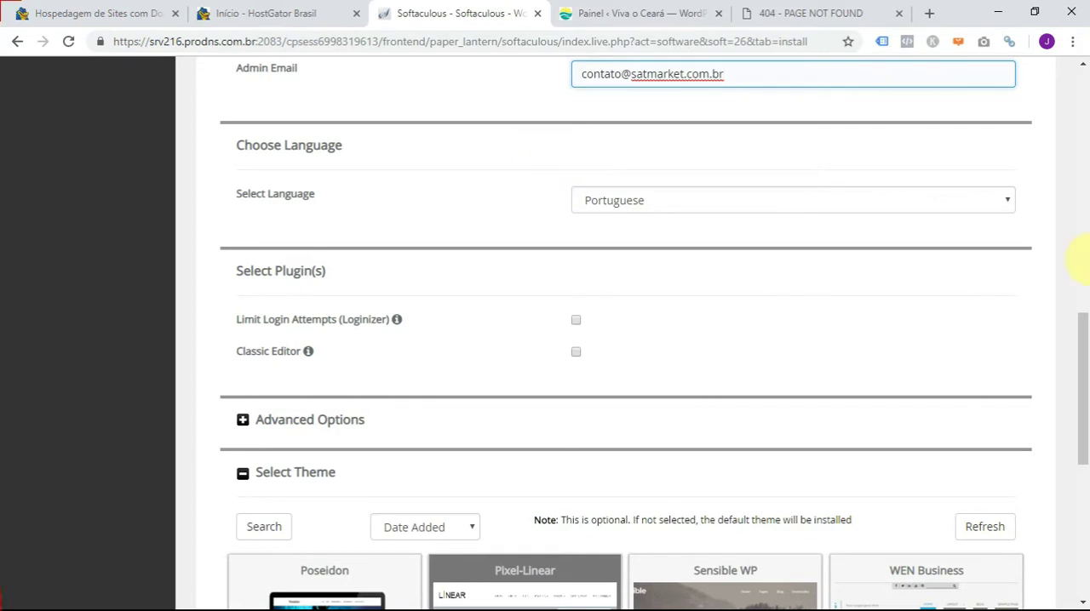
- Review the completed form from the configuration down to the installation-details e-mail, and start the WordPress installation
left_click_drag(1082, 360, 1085, 140)
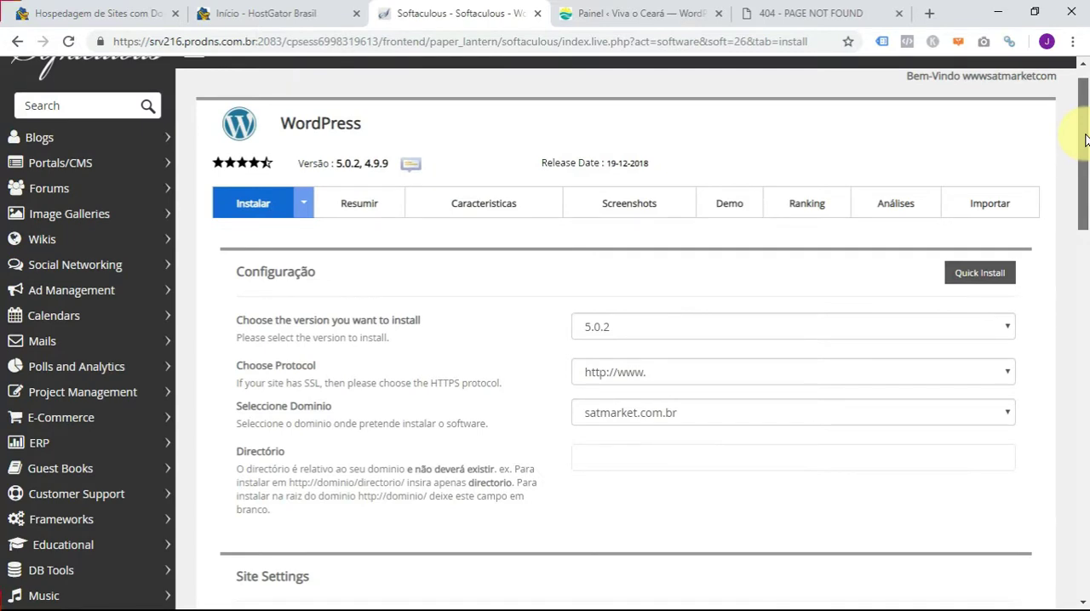
left_click_drag(1085, 145, 1087, 305)
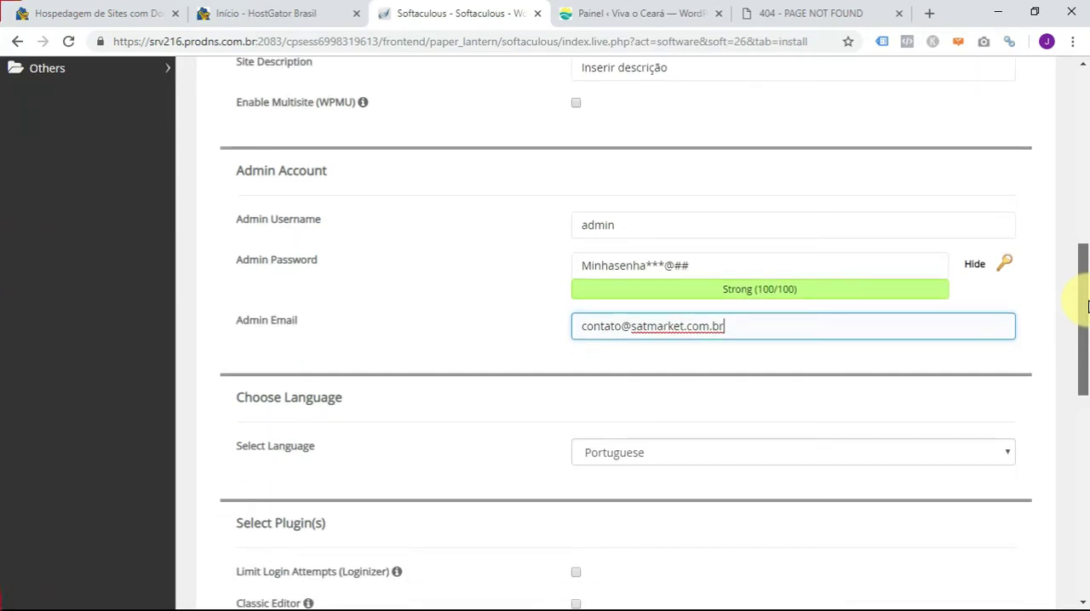
left_click_drag(1088, 307, 1038, 507)
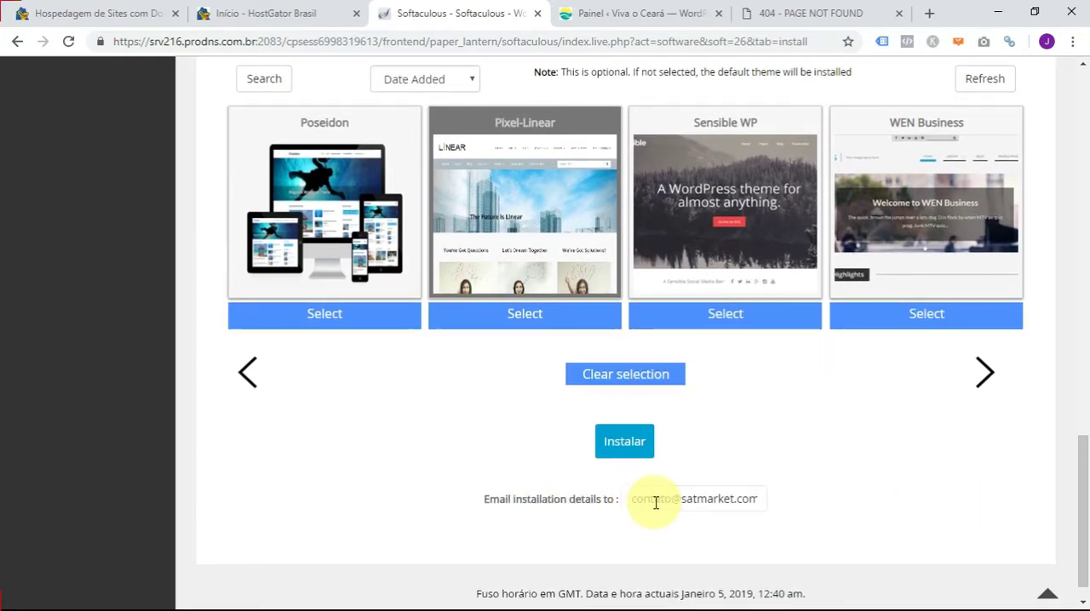
left_click_drag(639, 498, 784, 504)
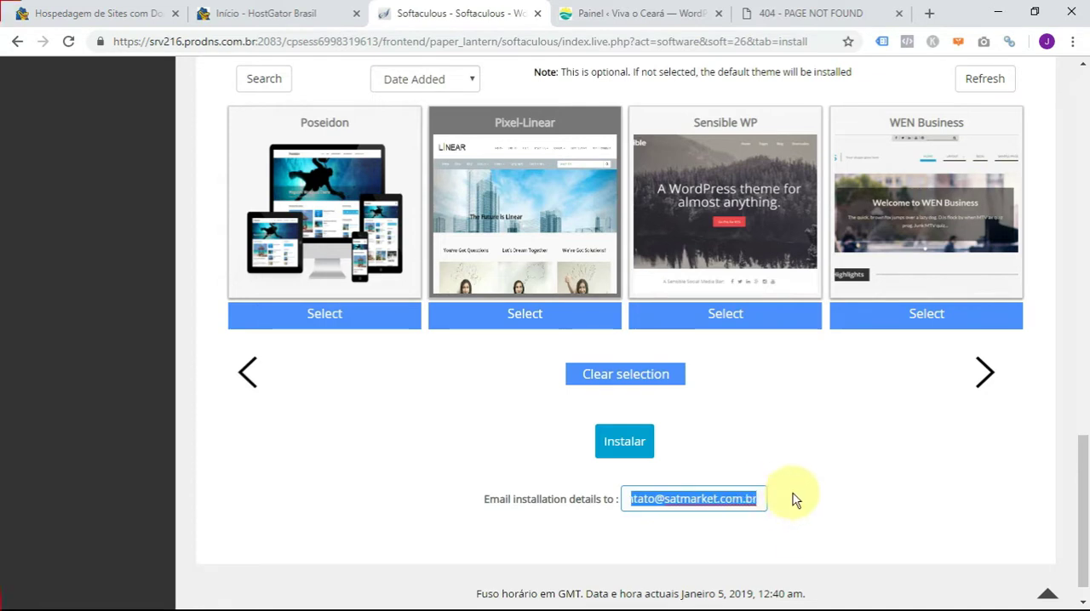
left_click(611, 439)
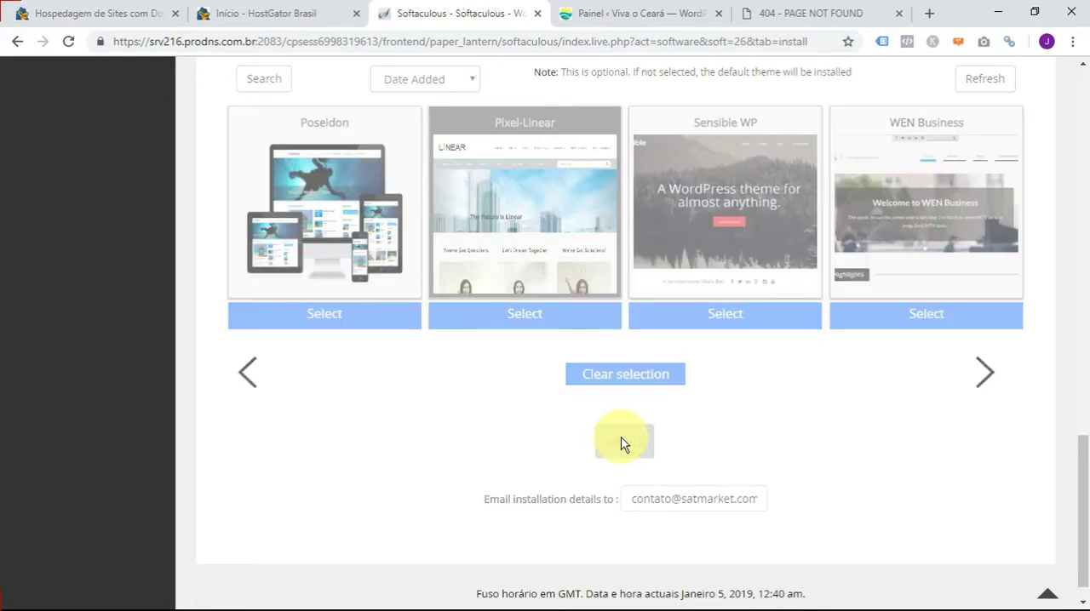
- Allow the WordPress installation to overwrite the existing .htaccess file and start the installation again
scroll(667, 245, "up", 1)
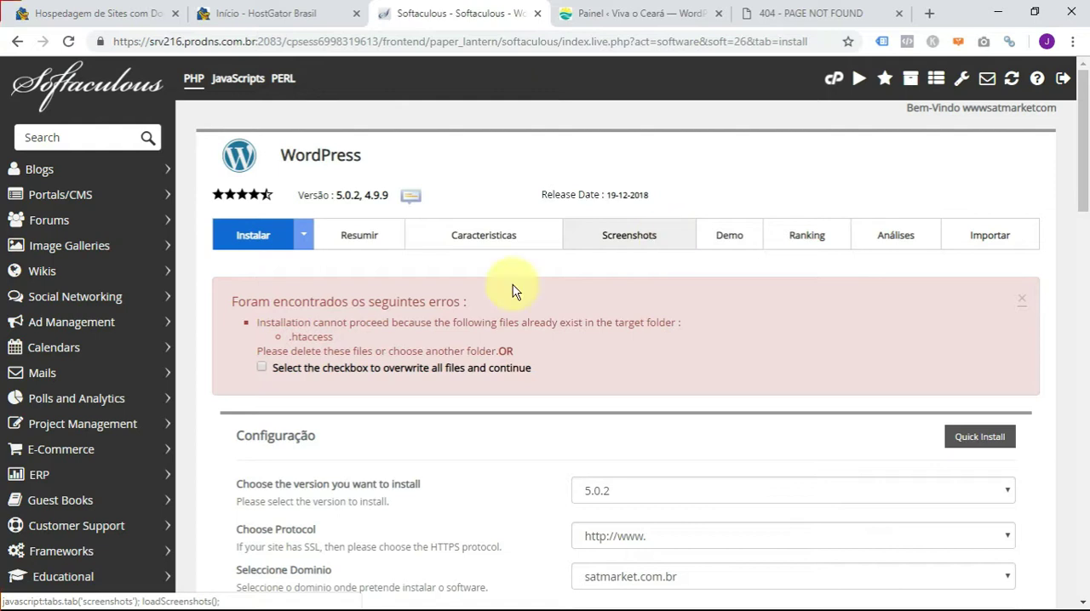
left_click_drag(337, 337, 287, 337)
left_click(345, 323)
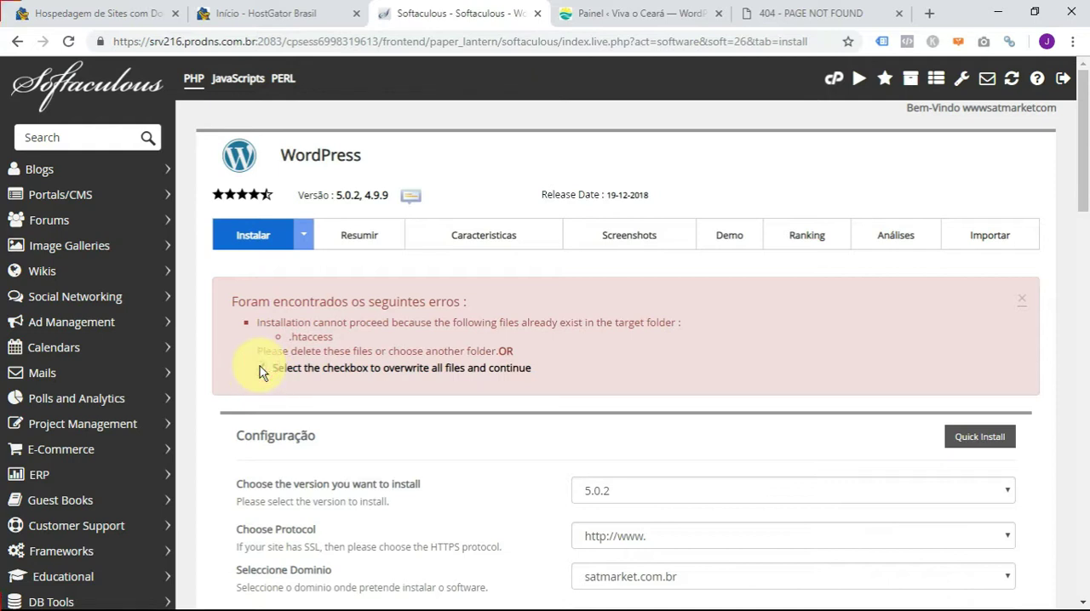
left_click(261, 367)
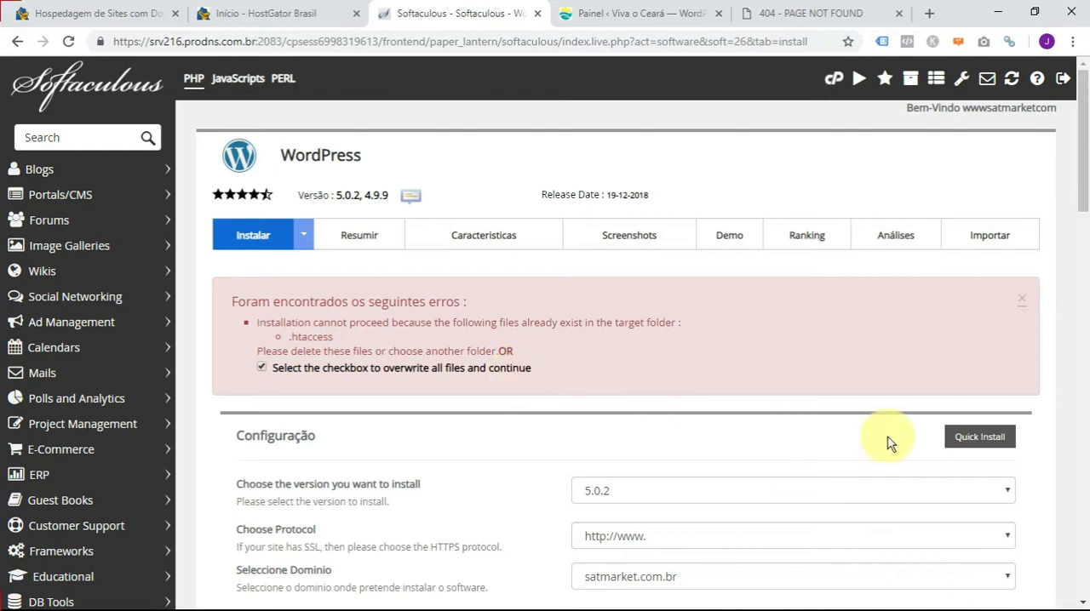
left_click_drag(1086, 132, 1083, 550)
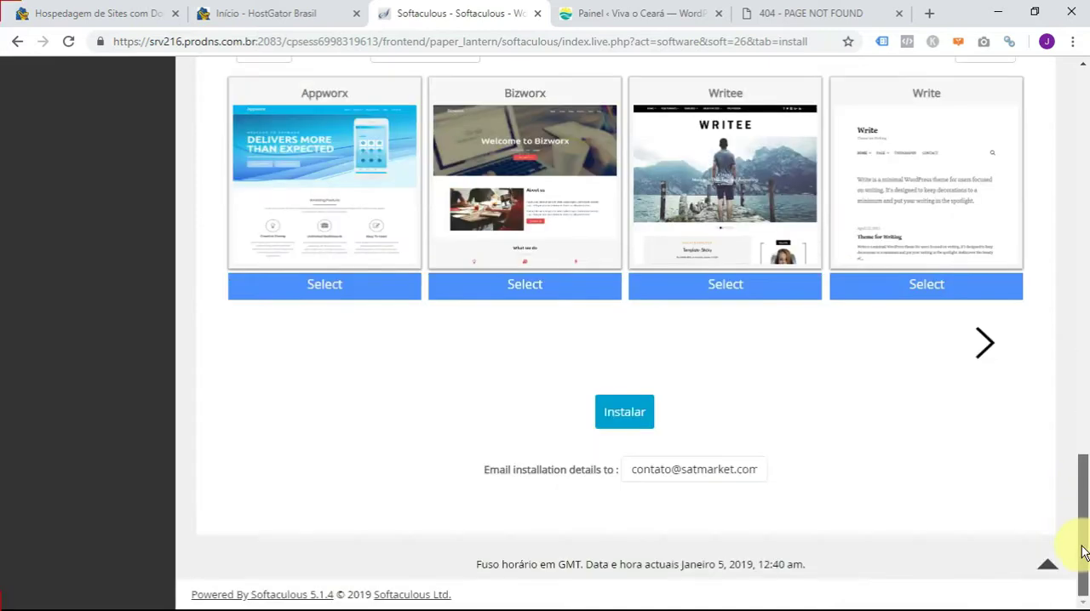
left_click(624, 411)
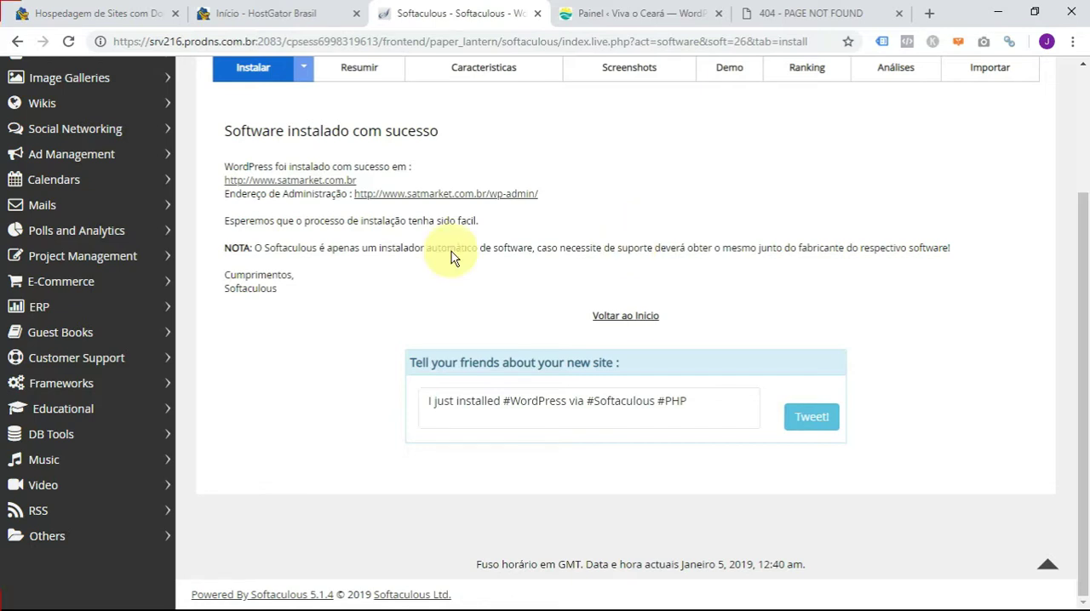
right_click(296, 182)
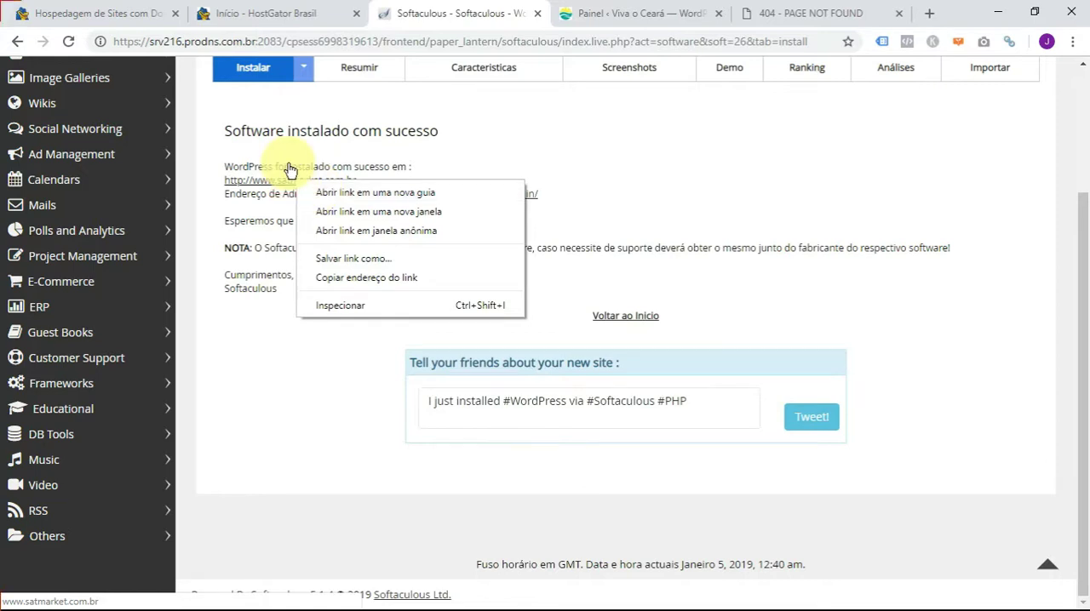
left_click(287, 160)
right_click(297, 182)
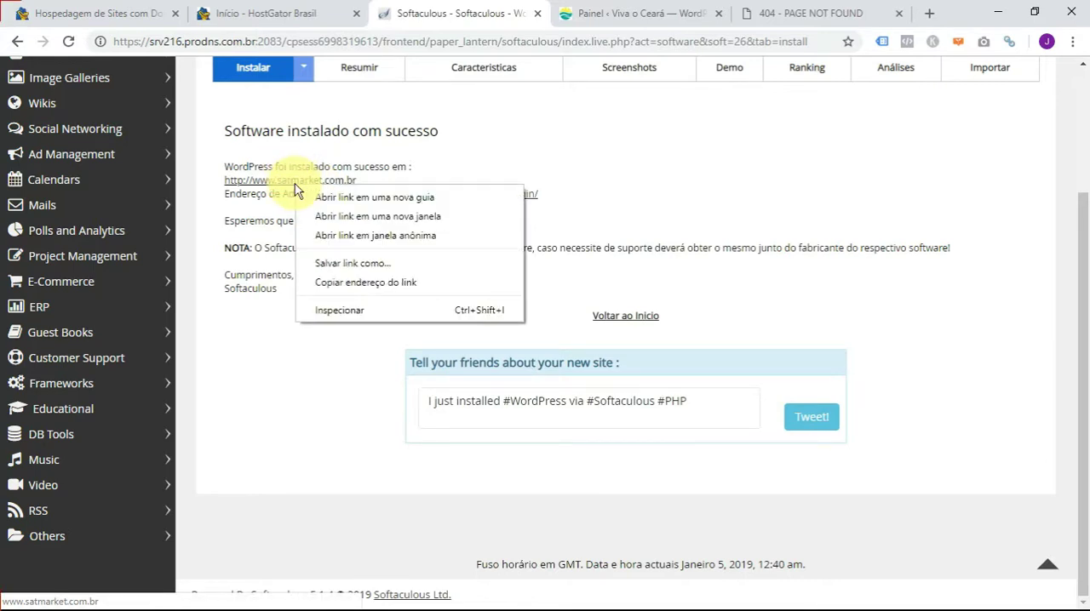
left_click(349, 197)
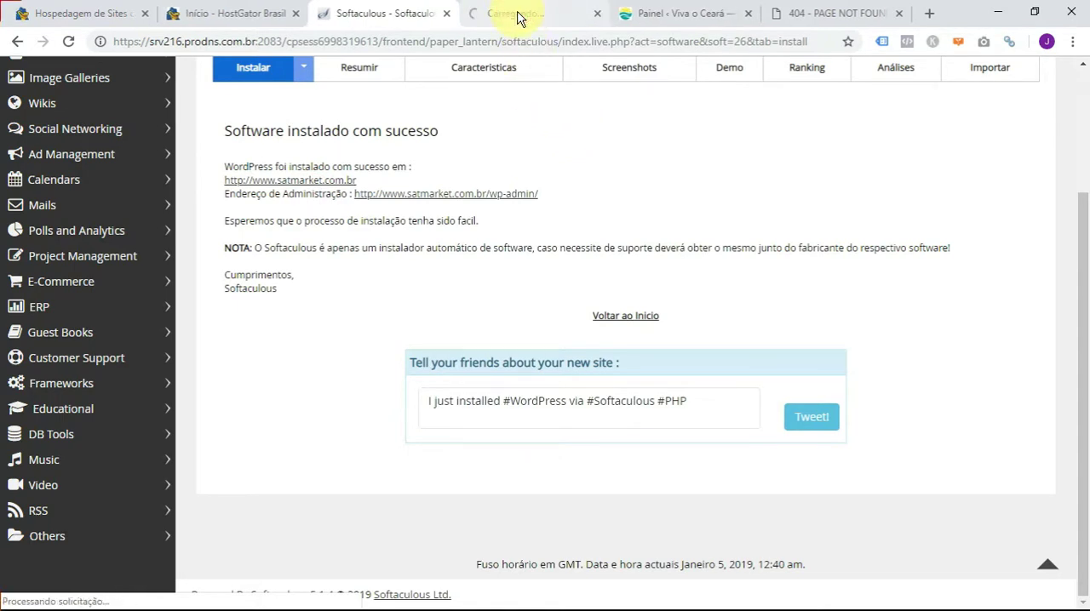
left_click(516, 17)
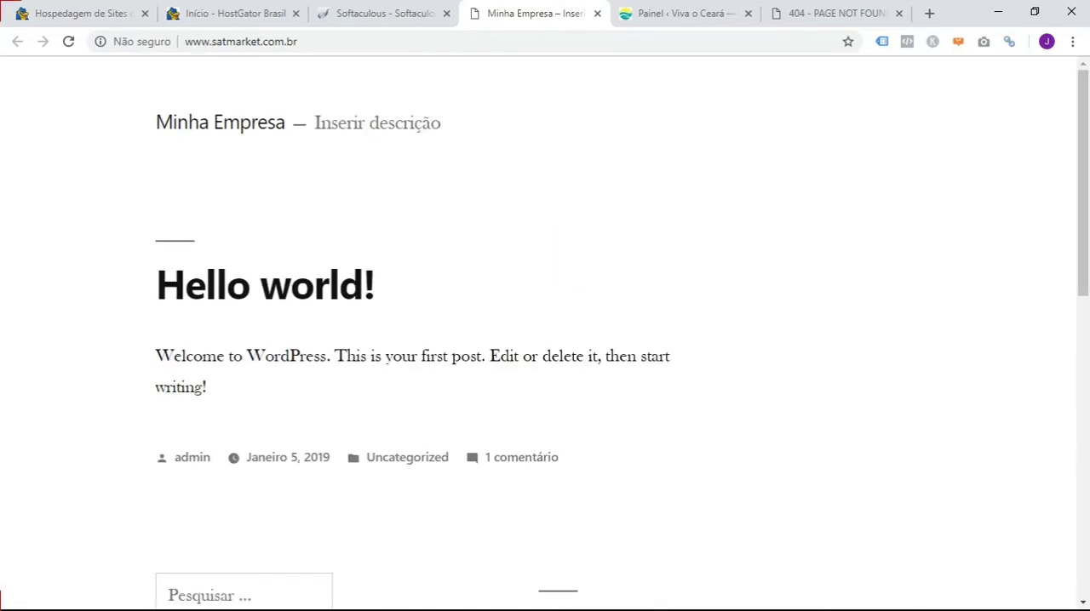
- Examine the new site's home page, from the title and first post down to the recent articles, comments and archive sections
scroll(711, 398, "down", 1)
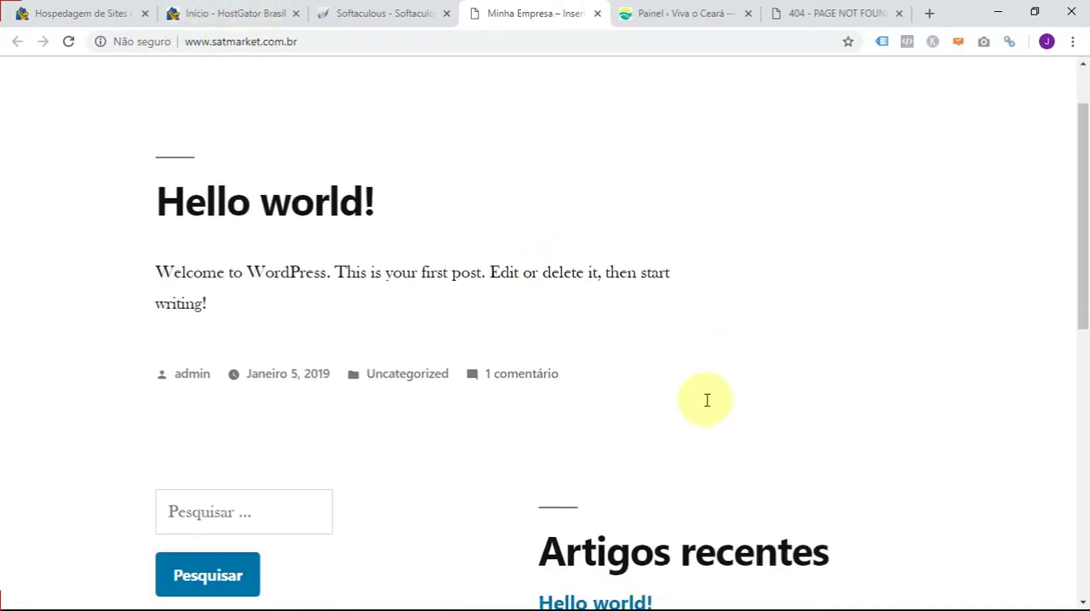
scroll(715, 404, "down", 4)
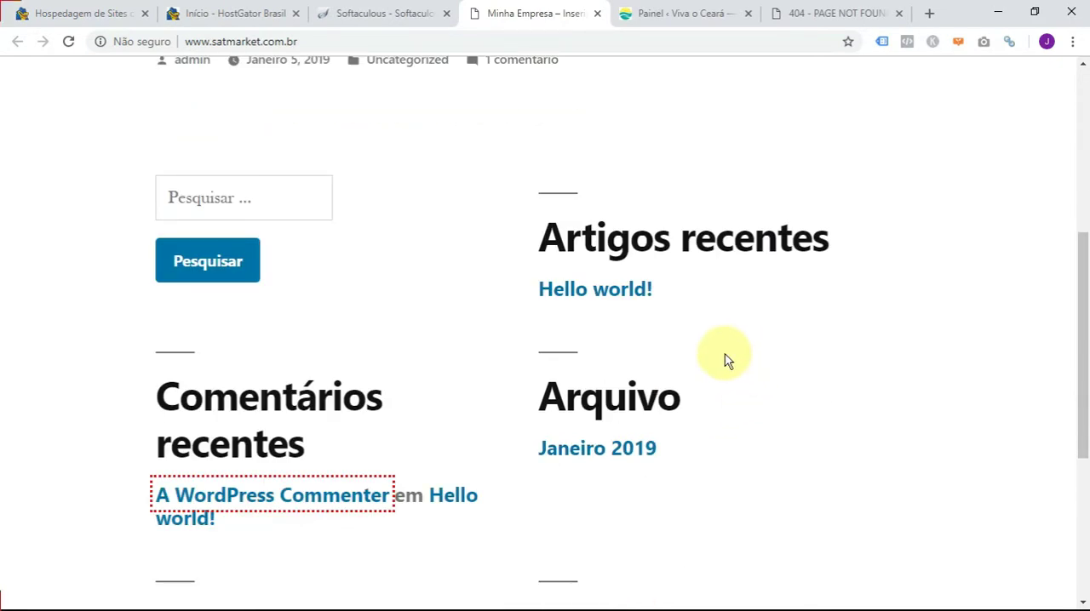
scroll(725, 355, "up", 5)
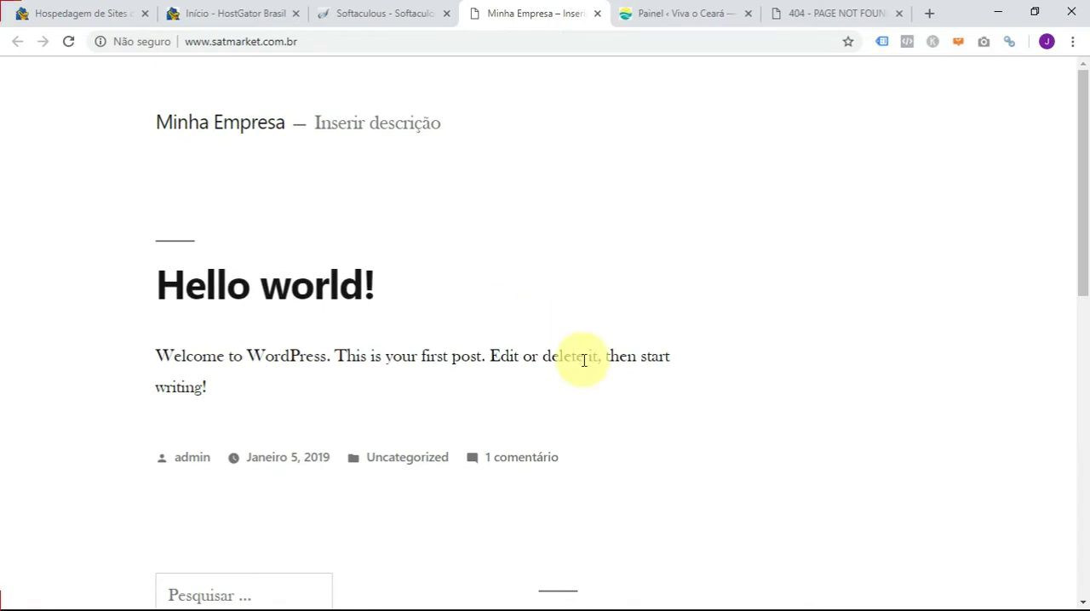
scroll(584, 360, "down", 3)
scroll(595, 376, "up", 1)
scroll(594, 376, "up", 2)
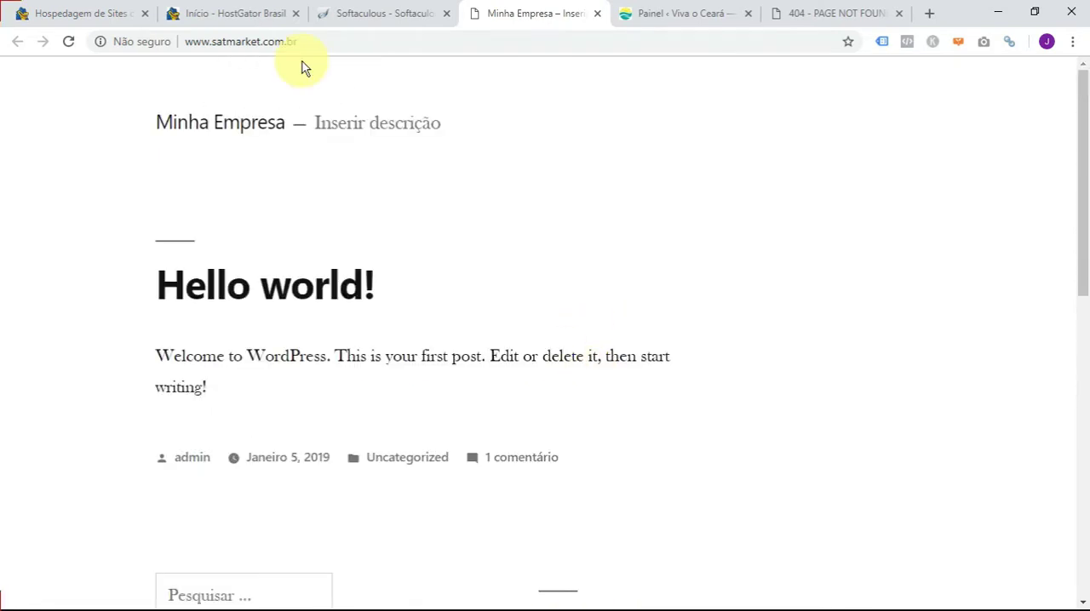
left_click(312, 35)
left_click(604, 293)
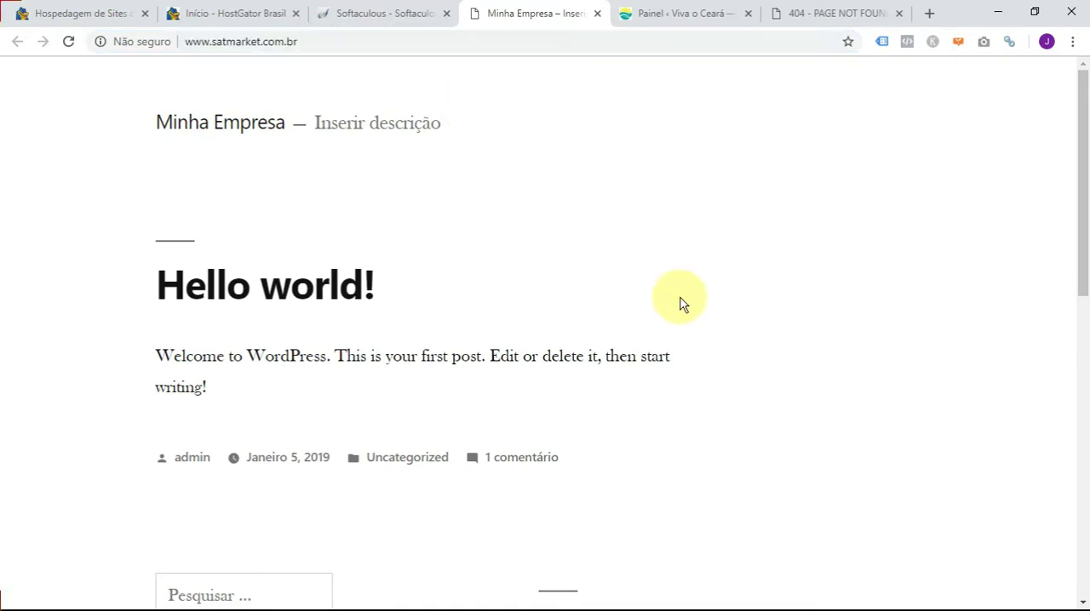
scroll(681, 306, "down", 4)
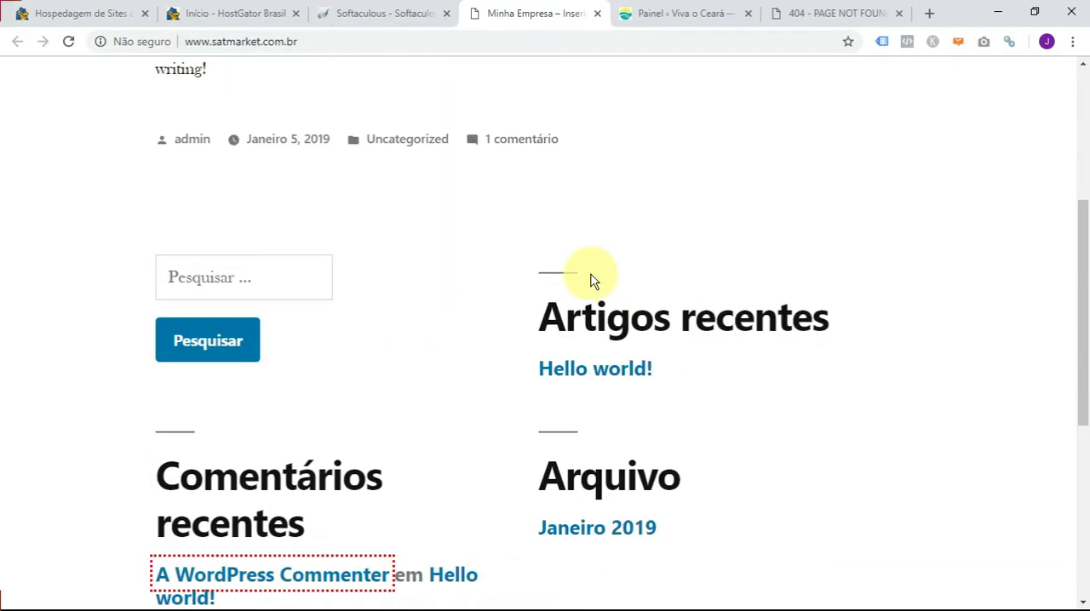
scroll(594, 281, "up", 4)
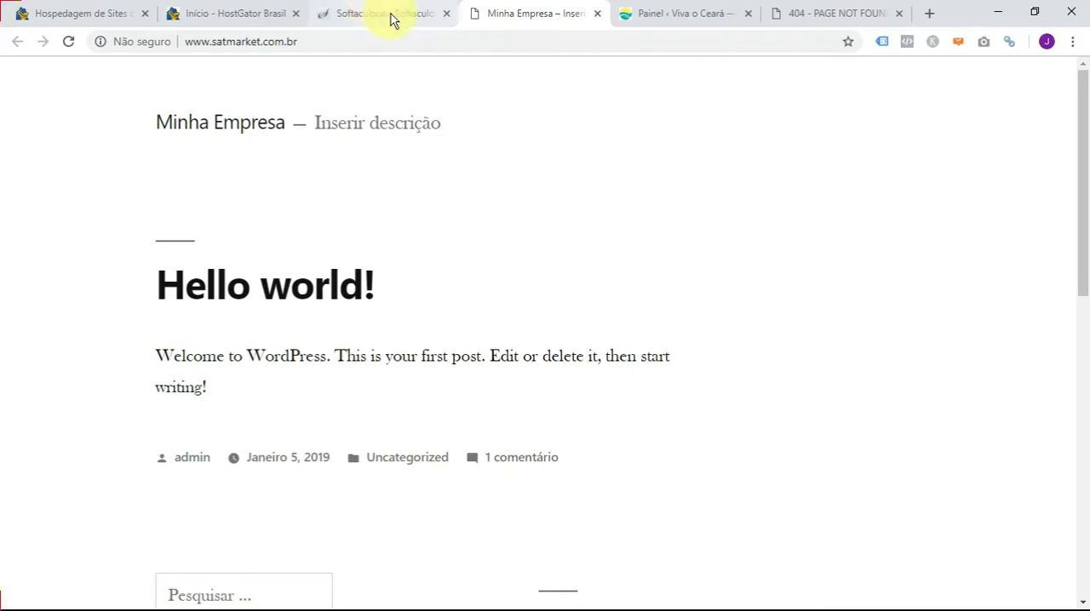
left_click(371, 13)
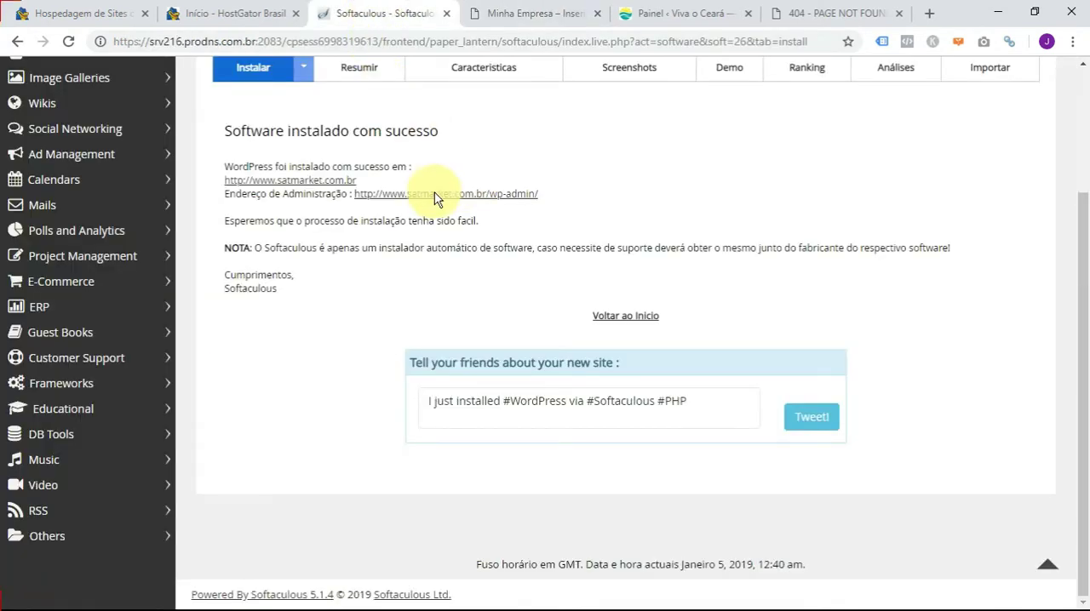
left_click_drag(537, 194, 353, 194)
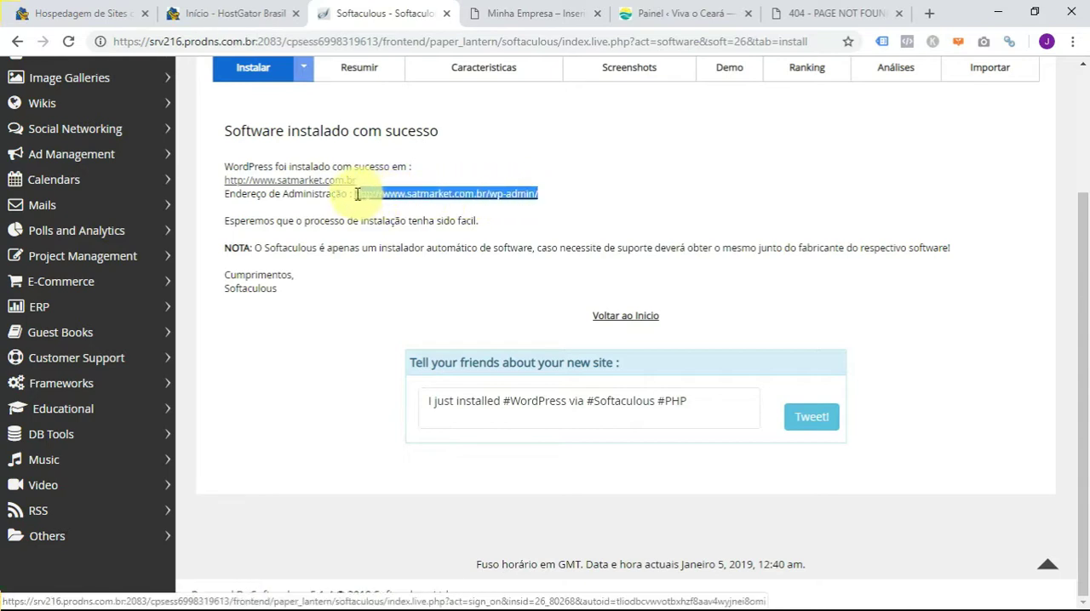
left_click(593, 198)
right_click(466, 200)
left_click(486, 209)
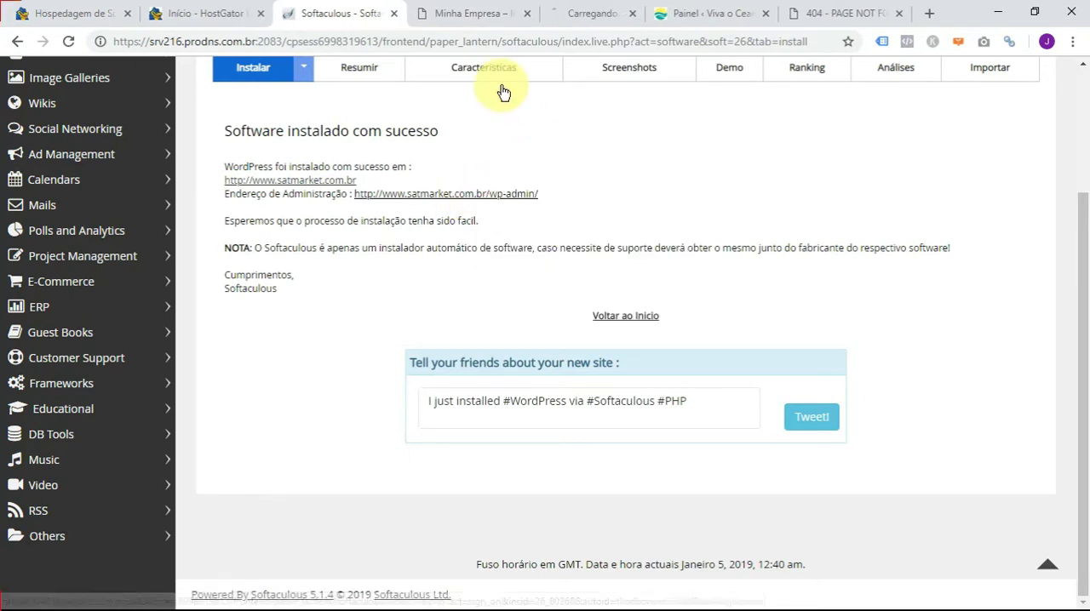
left_click(576, 12)
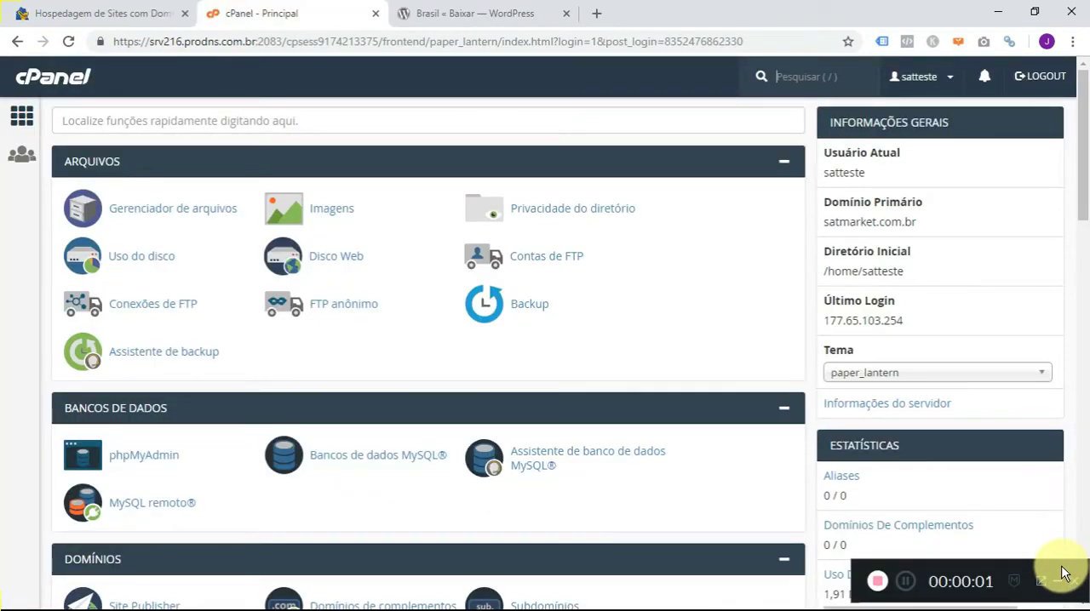
- Look through the cPanel home page down to the Software section with the Softaculous Apps Installer, and return to its start
left_click(1057, 580)
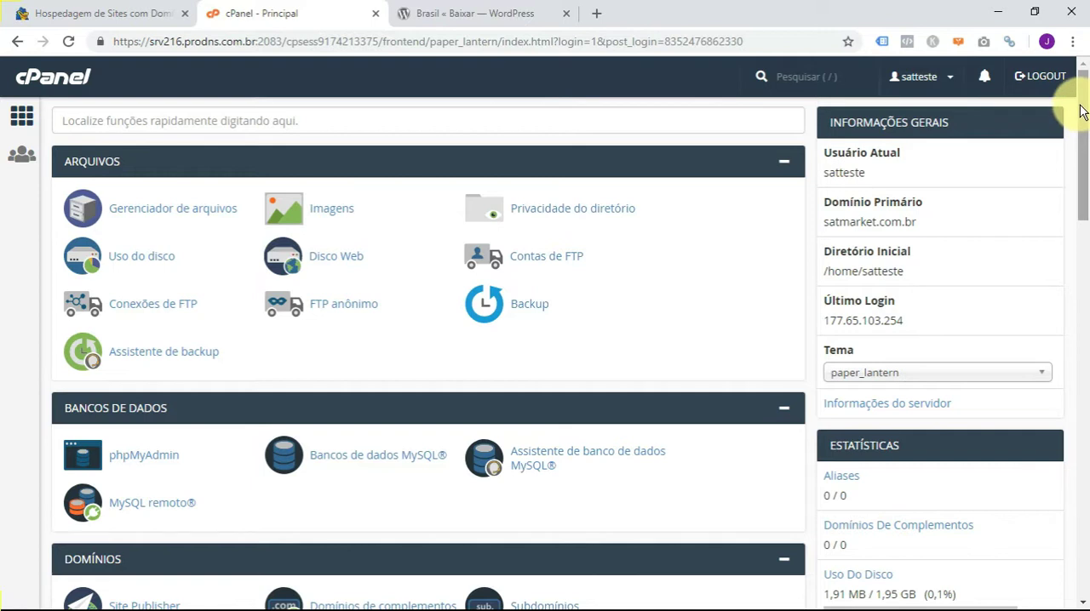
left_click_drag(1081, 111, 1082, 398)
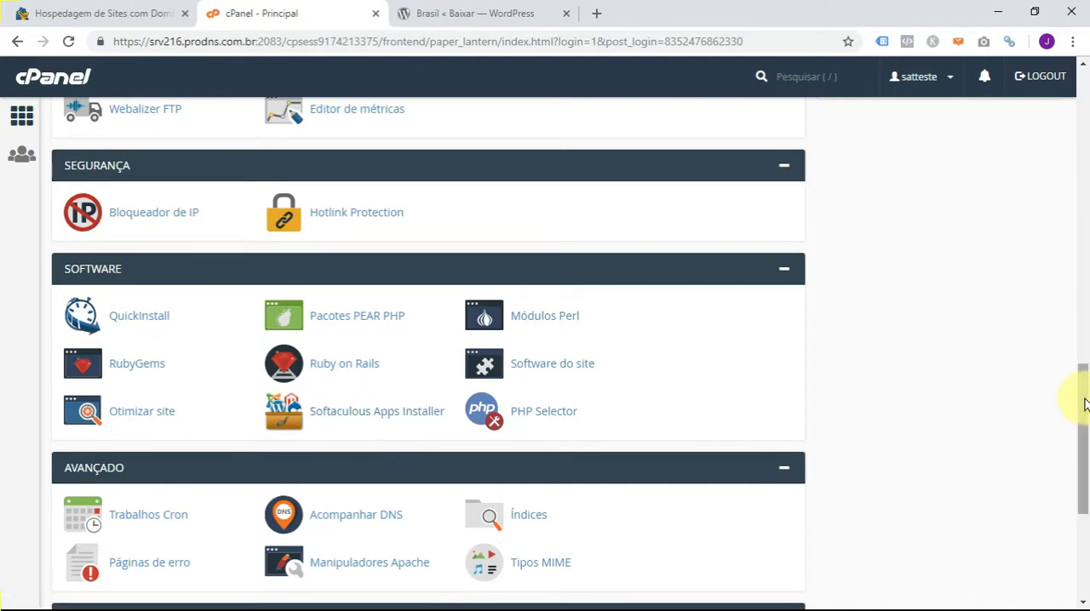
left_click_drag(1083, 396, 1087, 80)
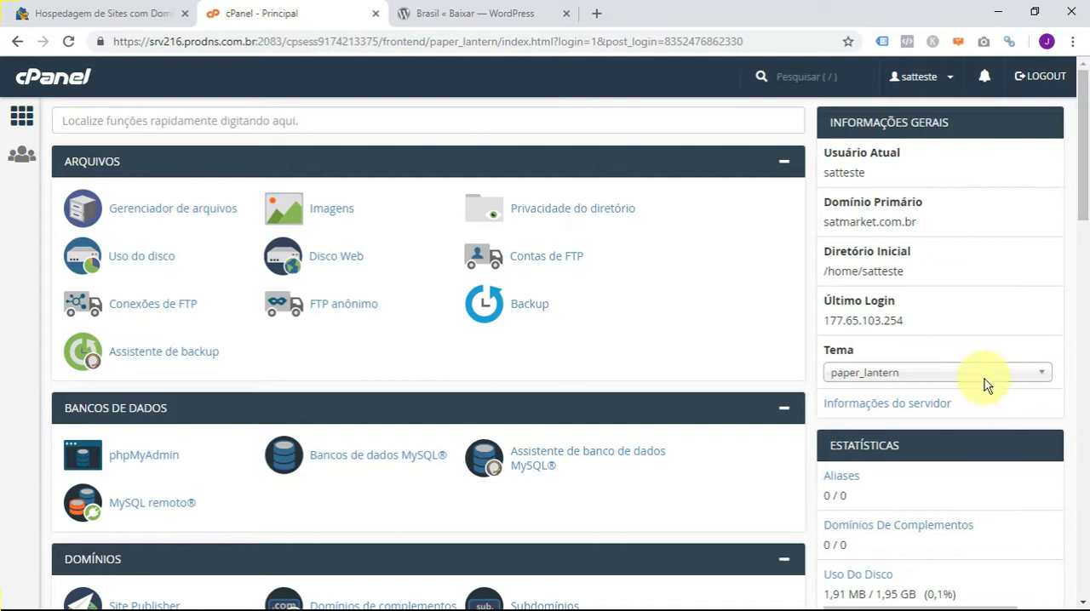
- Switch to FileZilla, review the host, user and password fields for Novo site 3, and close the Site Manager without saving
key("alt+Tab")
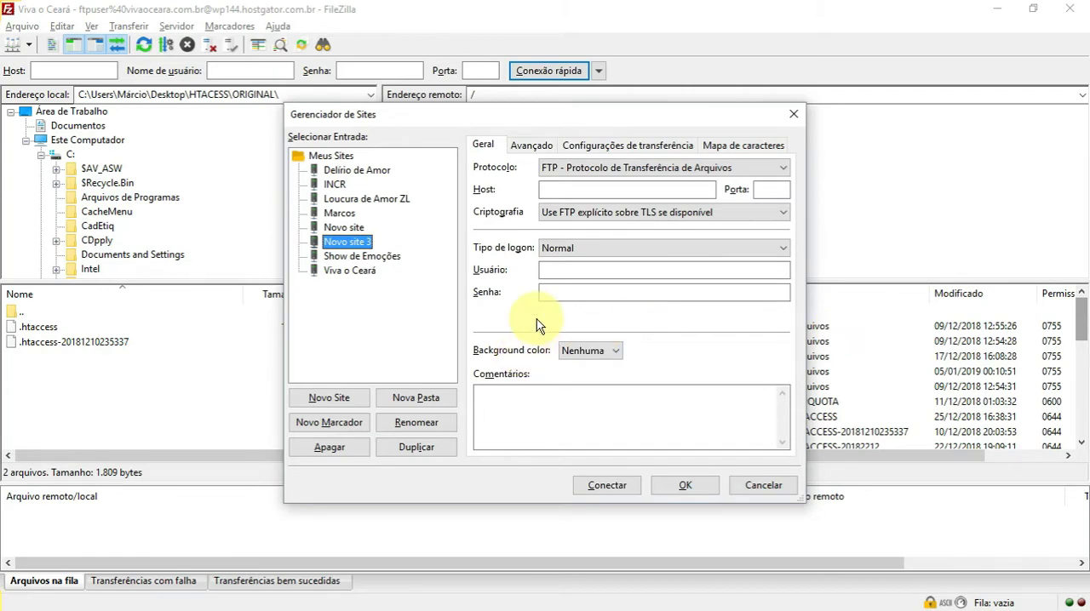
left_click(564, 190)
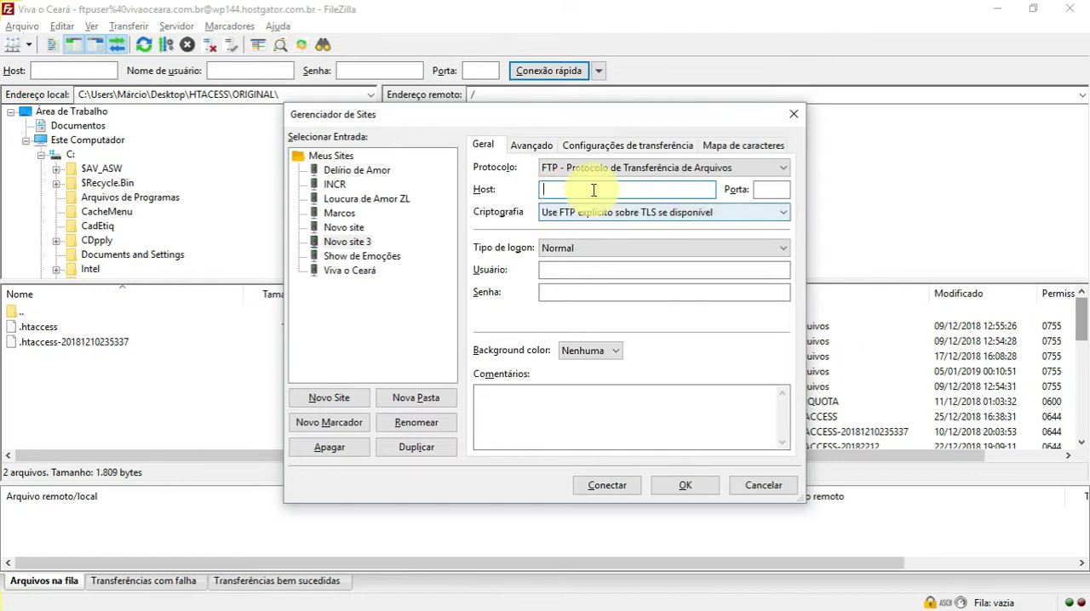
left_click(593, 270)
left_click(579, 292)
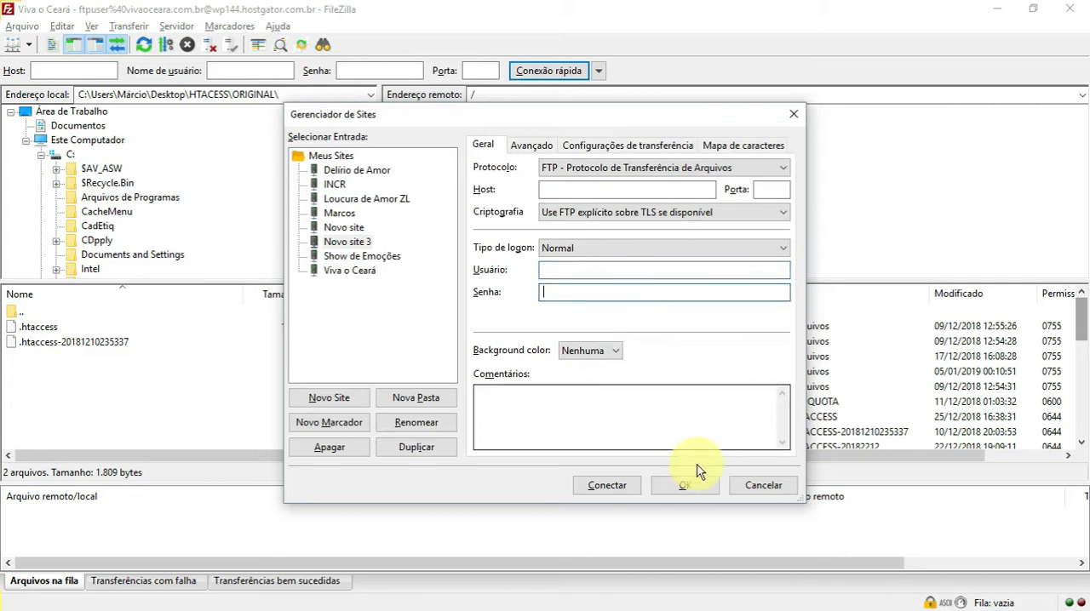
left_click(750, 487)
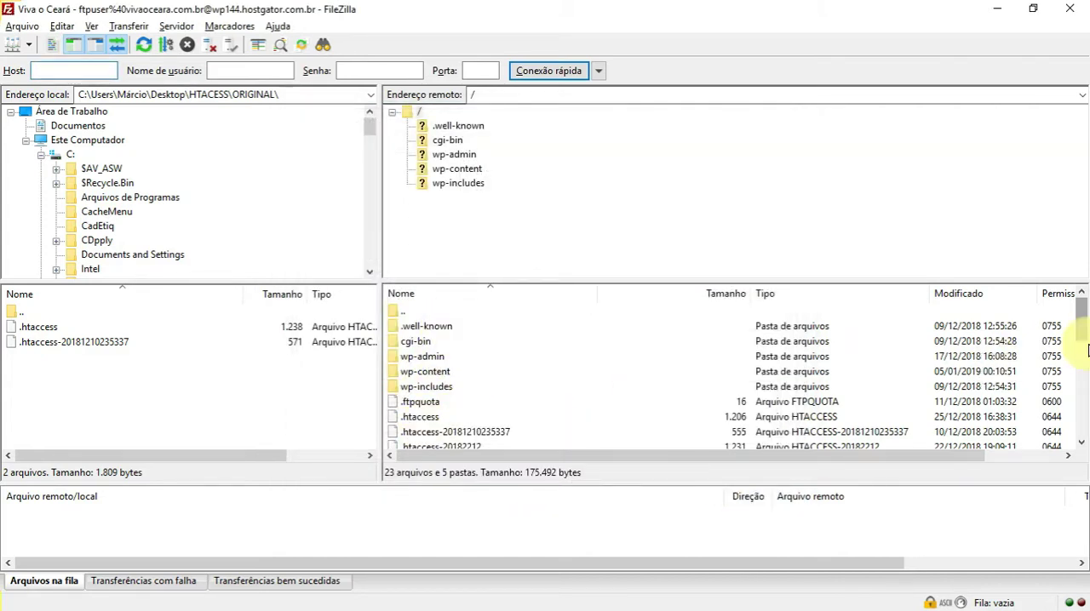
- Examine the WordPress folders and files on the remote server, including the dated .htaccess copy and .ftpquota
mouse_move(1081, 317)
left_mouse_down()
mouse_move(1082, 415)
mouse_move(1082, 299)
mouse_move(1080, 396)
mouse_move(1077, 310)
left_mouse_up()
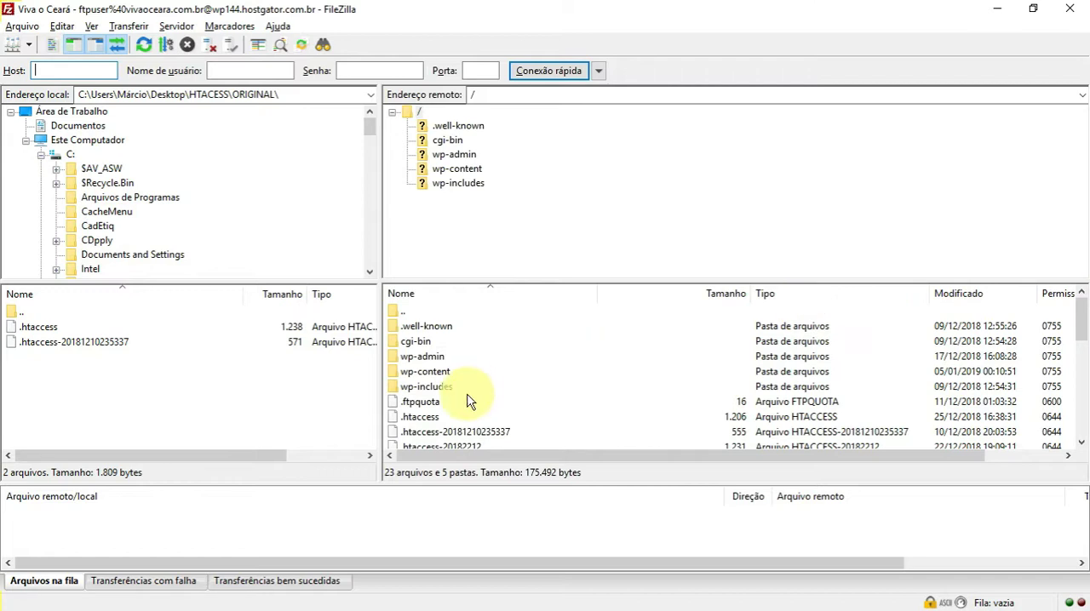
left_click(491, 432)
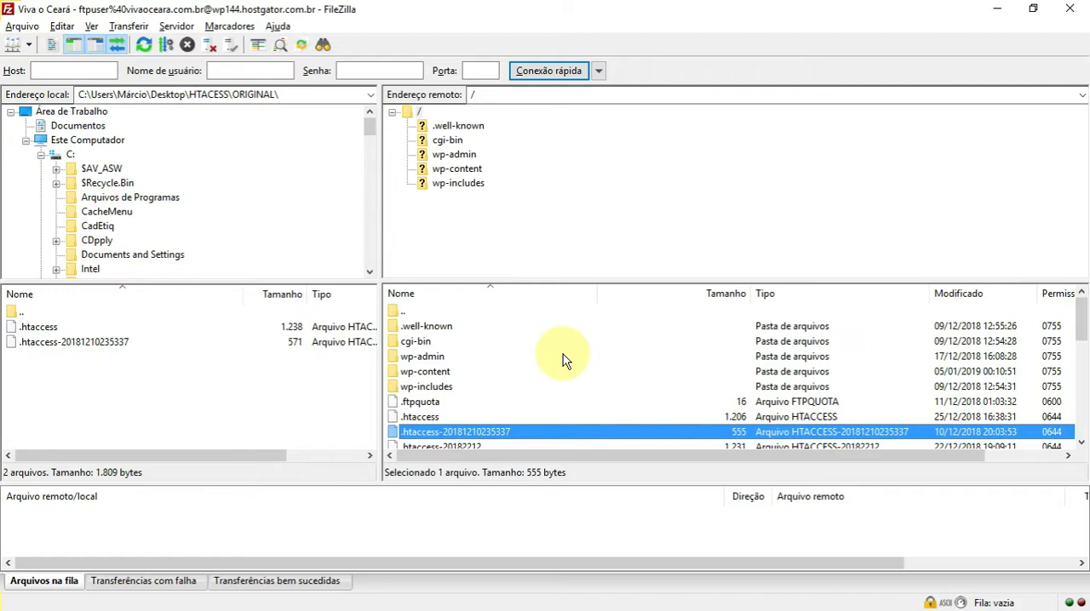
left_click(487, 401)
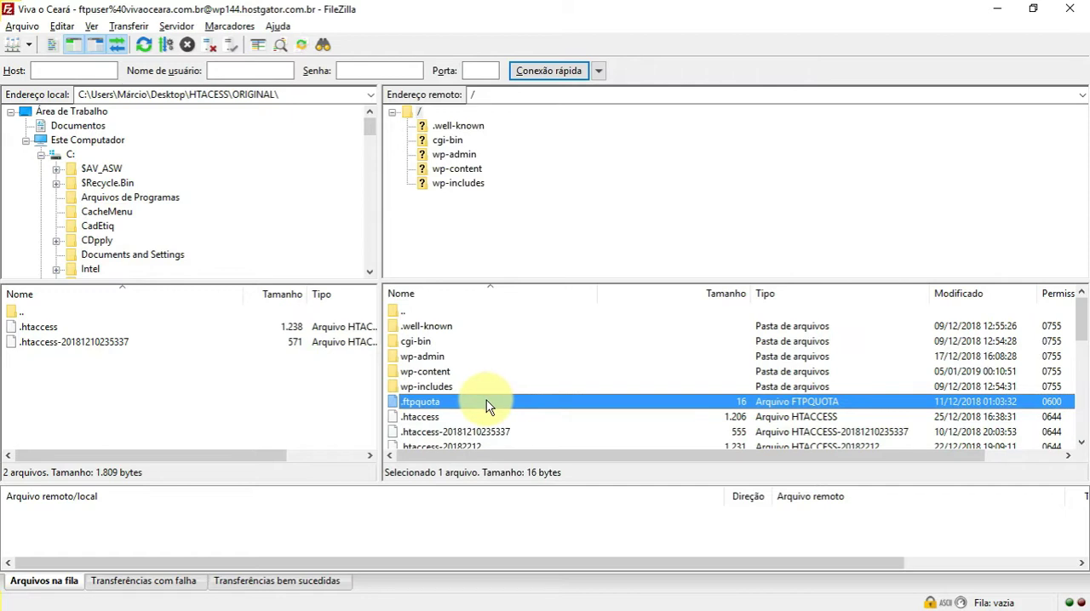
- Switch from FileZilla back to cPanel in the browser and open the MySQL databases page
key("alt+Tab")
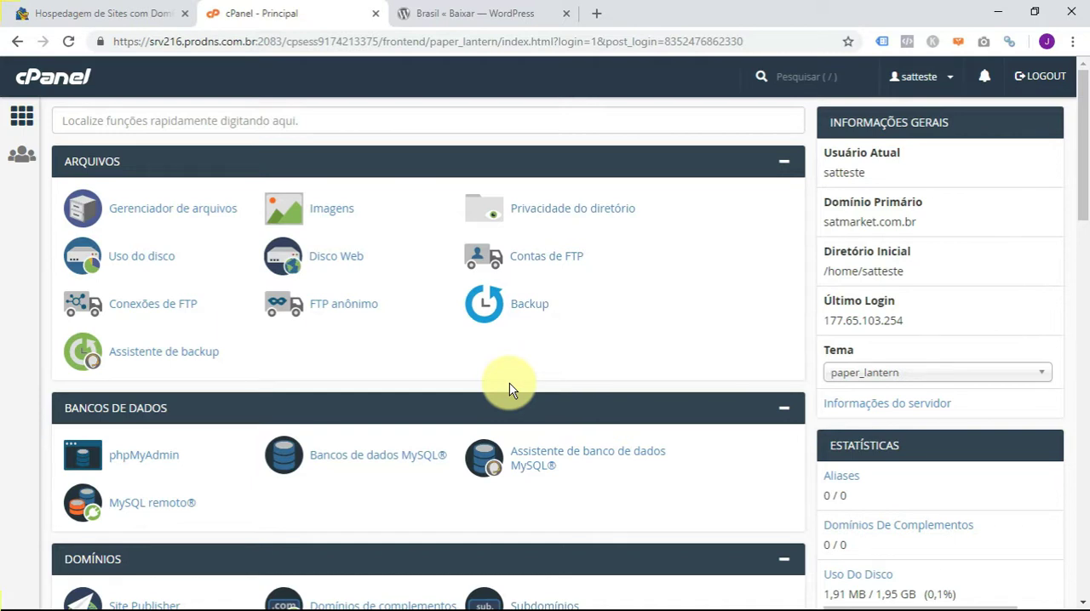
key("alt+Tab")
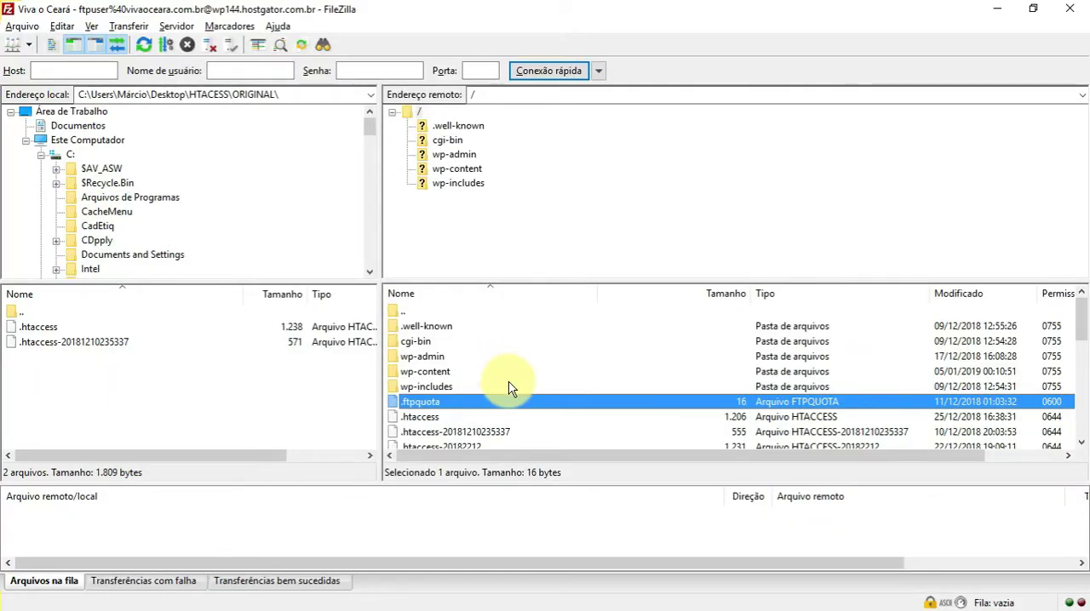
key("alt+Tab")
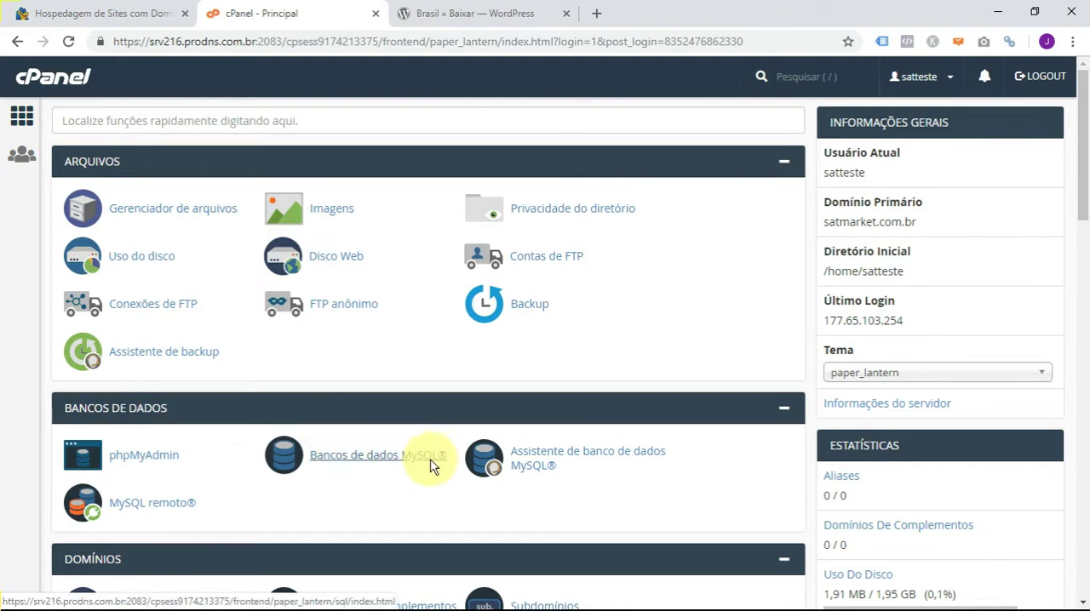
left_click(372, 463)
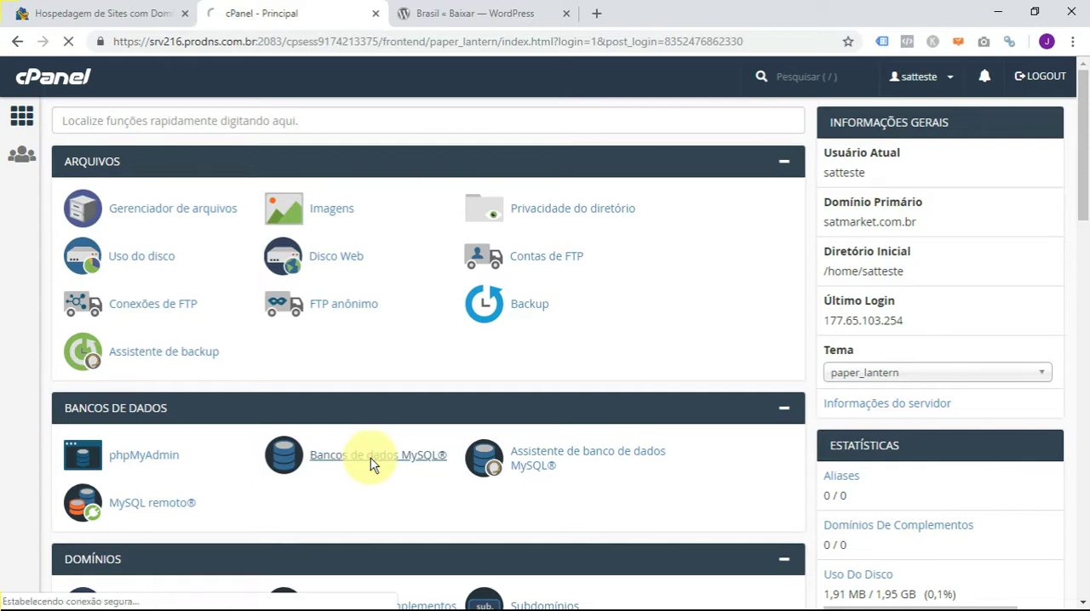
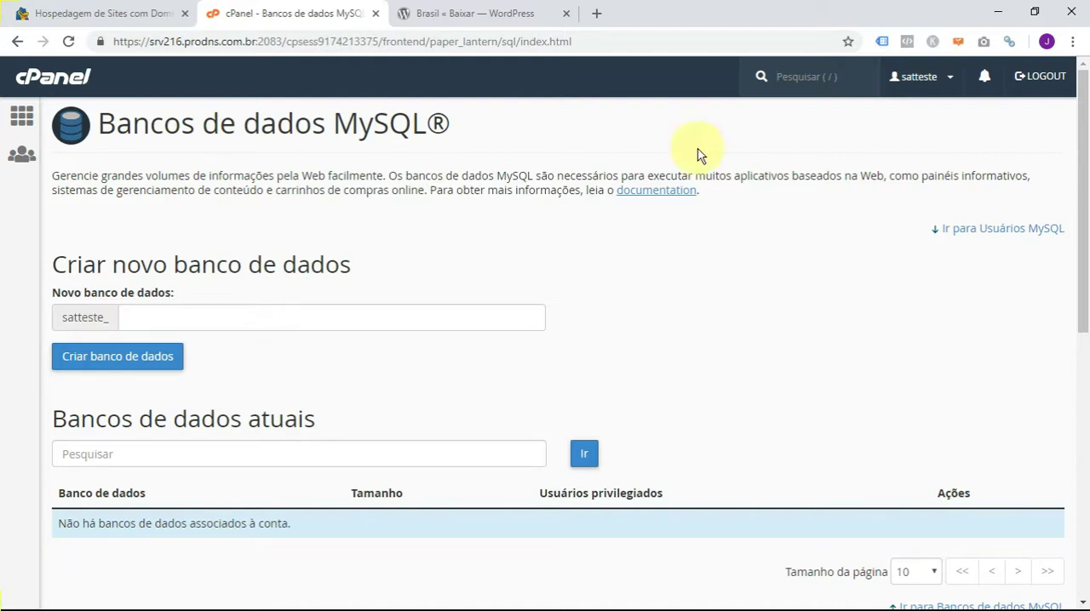
- Create a MySQL database with the name teste19 after the account prefix, check its full name, and return to the MySQL databases page
left_click(228, 312)
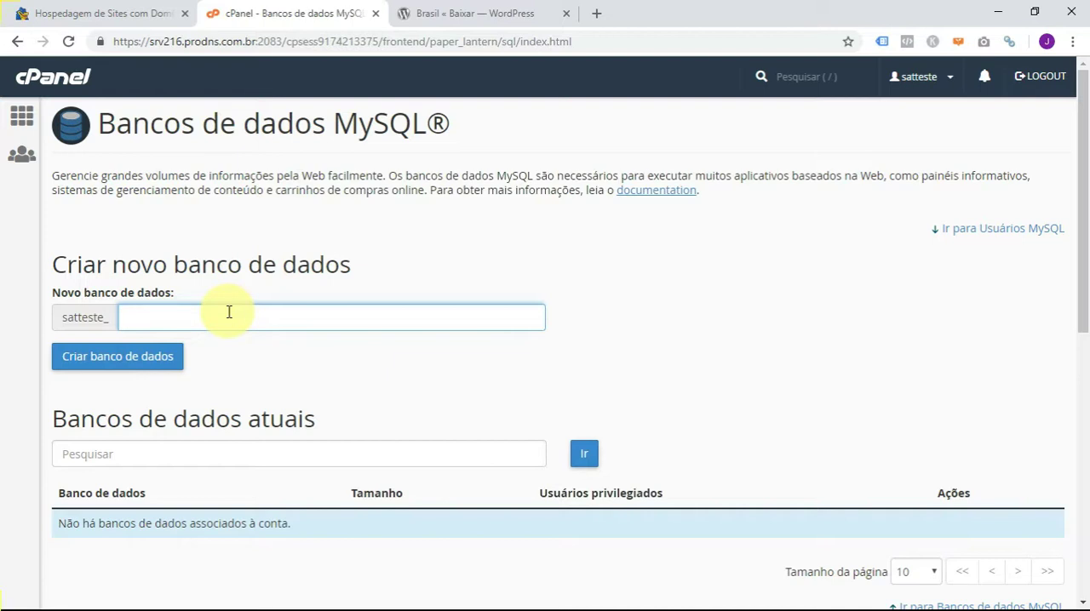
type("teste19")
left_click(117, 362)
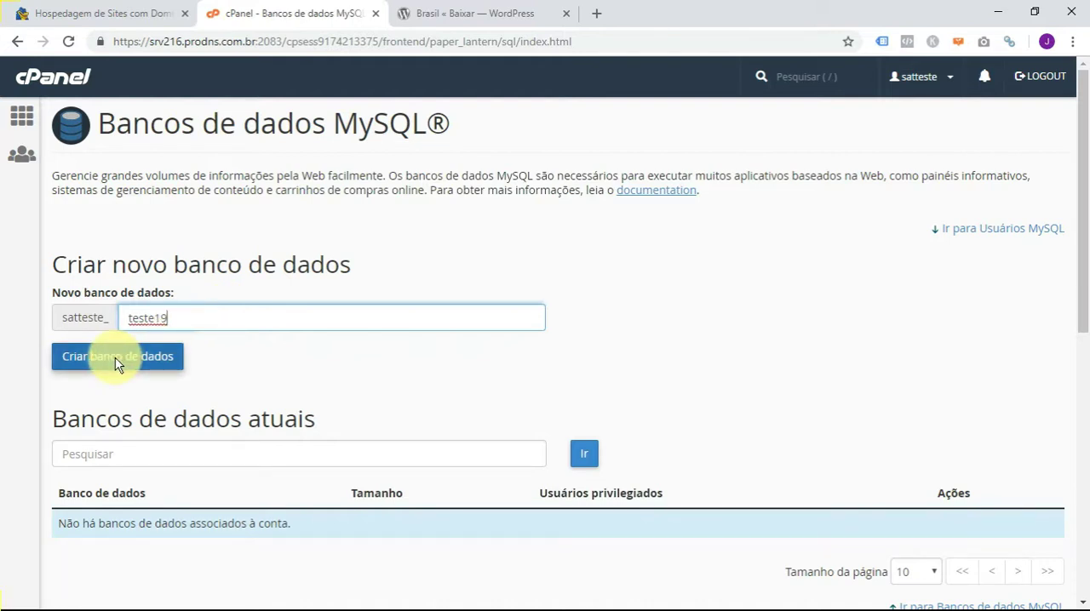
left_click(117, 361)
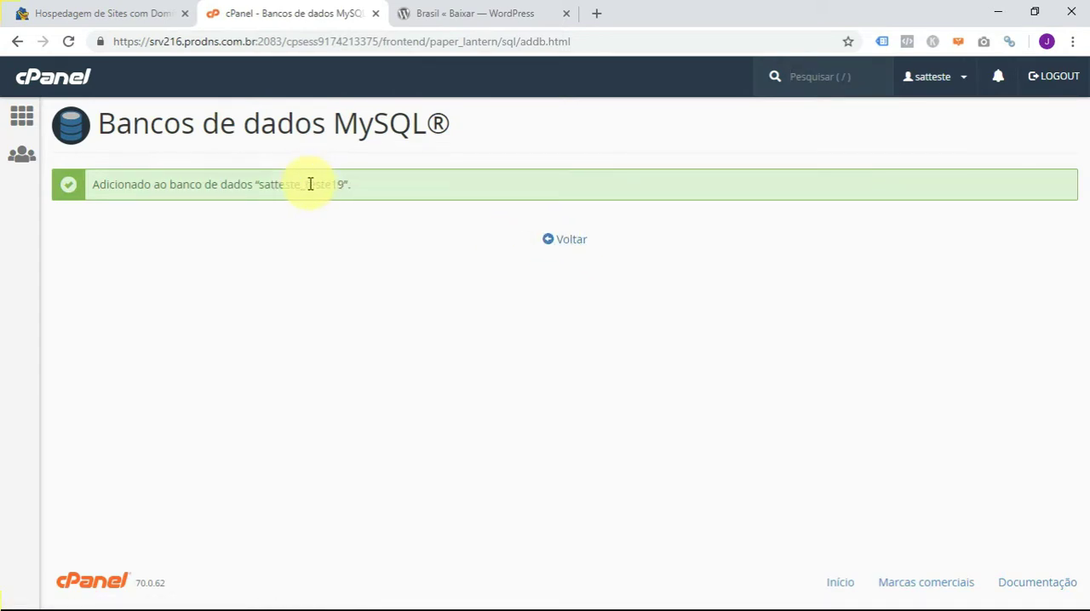
left_click_drag(304, 184, 338, 184)
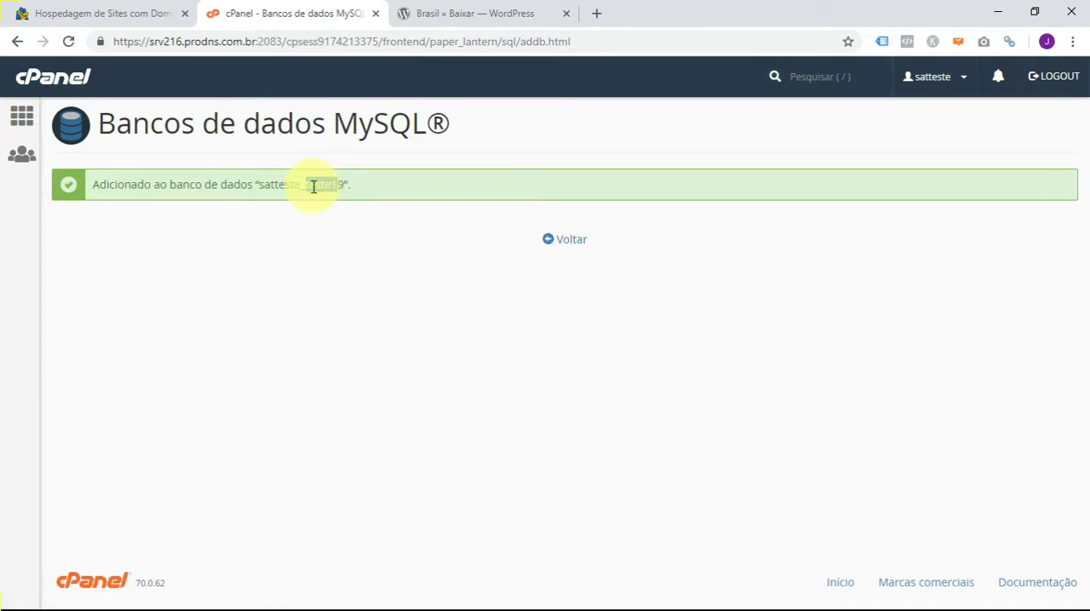
left_click_drag(258, 184, 299, 186)
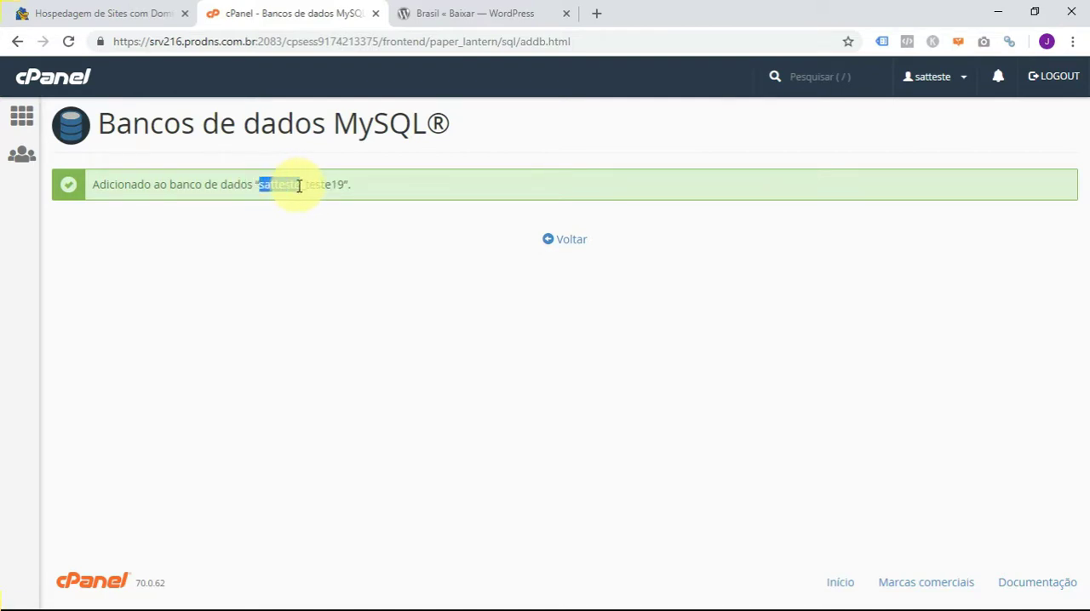
left_click(271, 183)
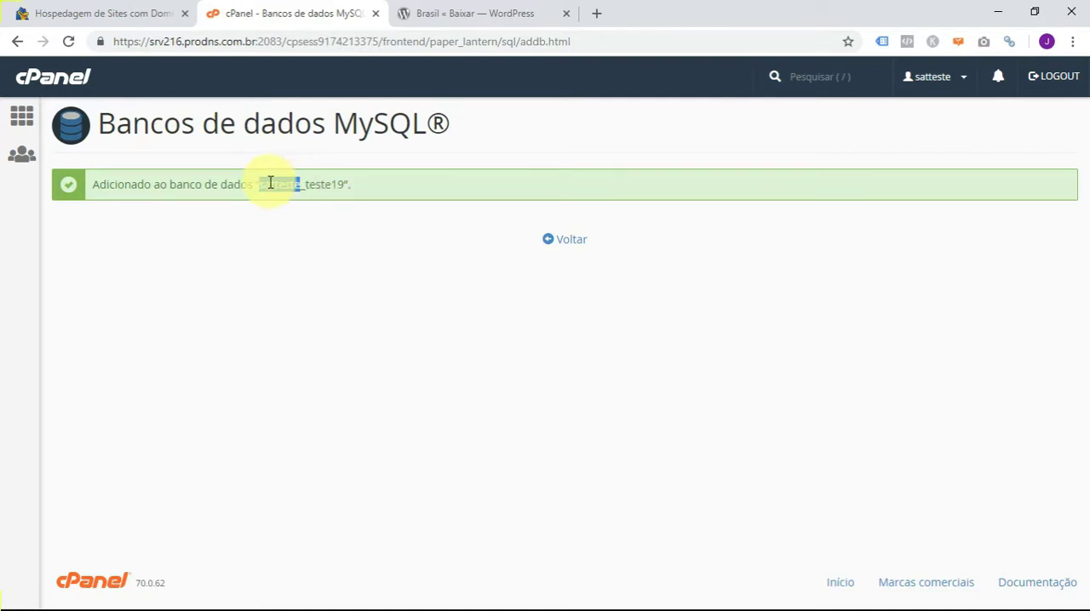
left_click_drag(259, 184, 343, 185)
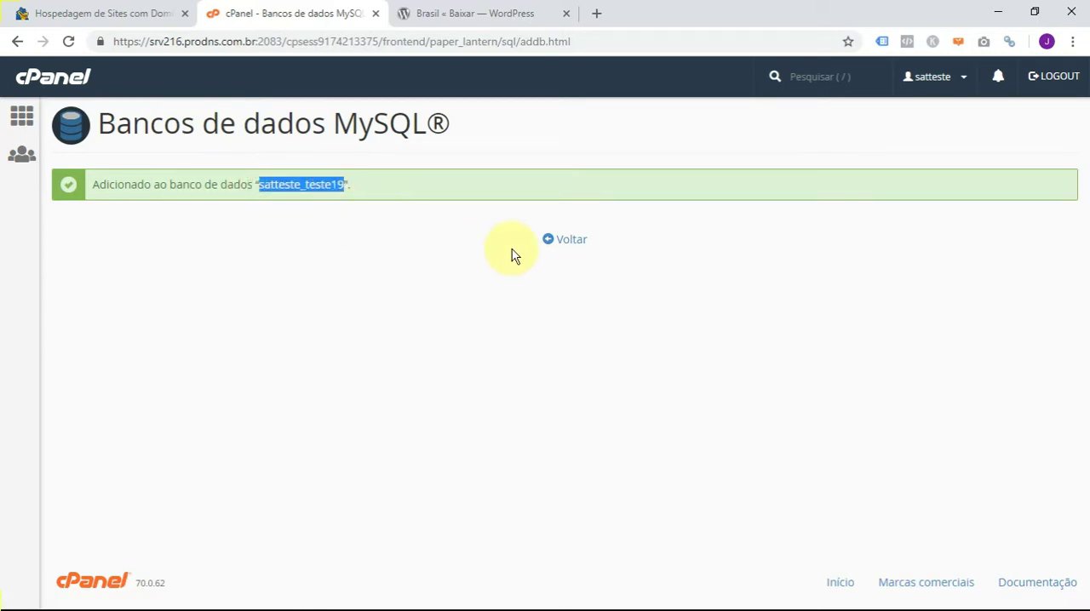
left_click(562, 240)
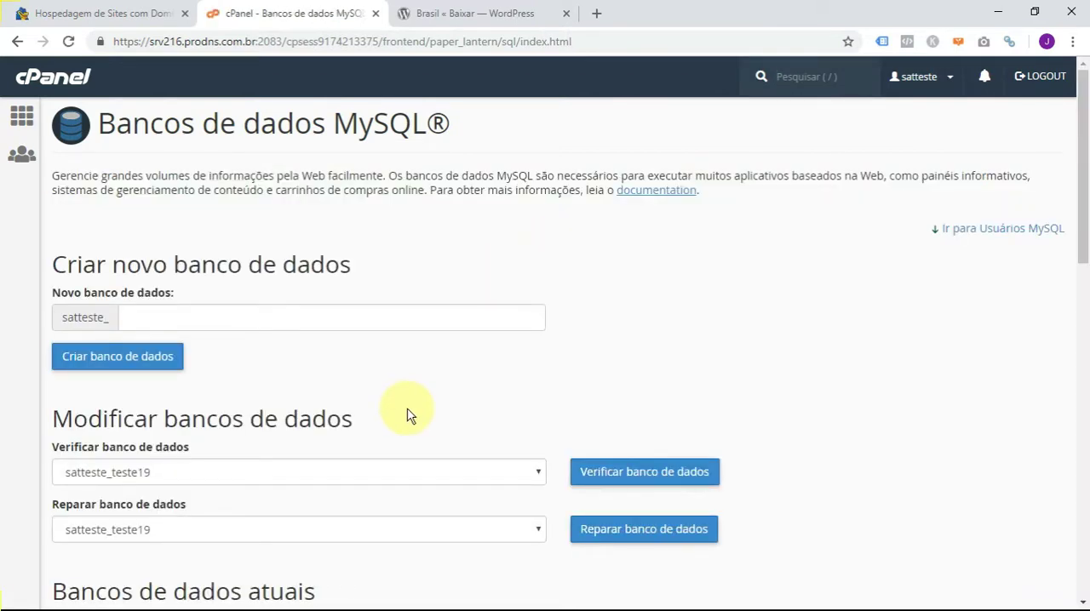
- Enter teste19 as the username for a new MySQL user
scroll(407, 415, "down", 4)
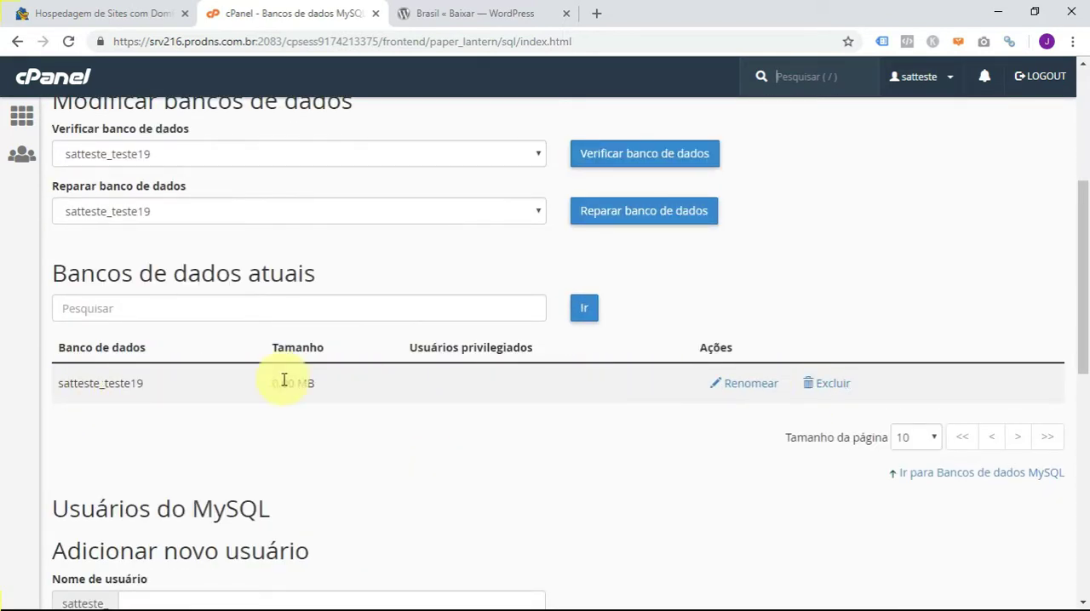
scroll(469, 414, "down", 3)
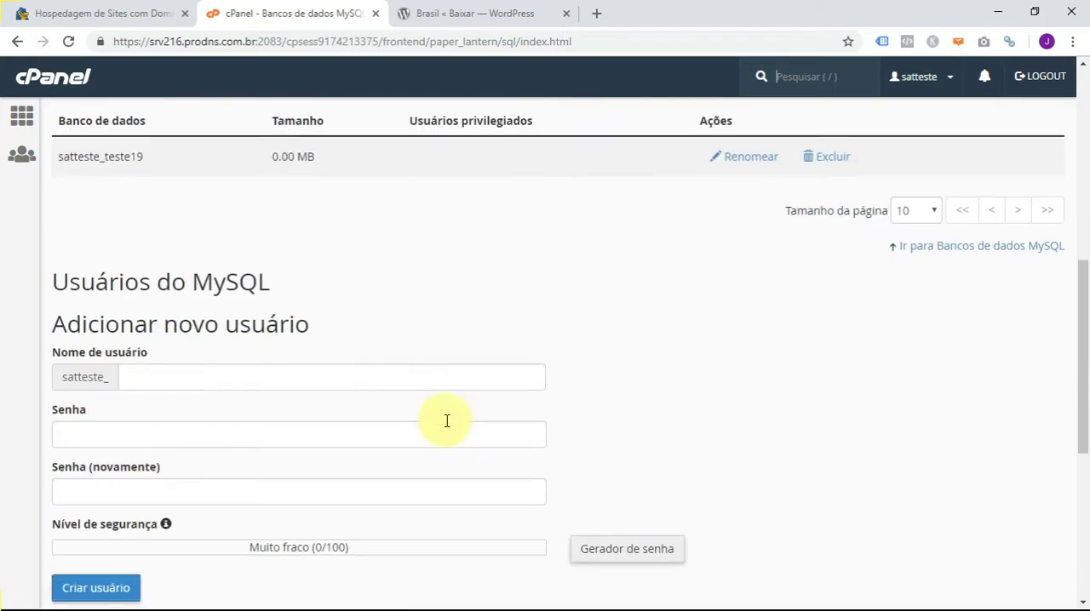
left_click(220, 365)
type("te")
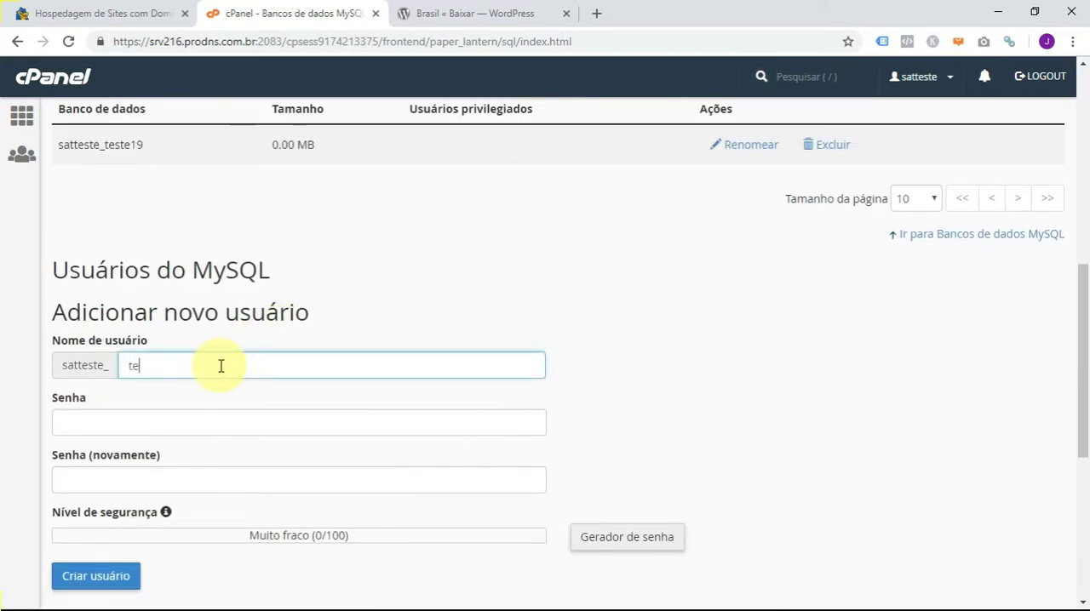
type("ste19")
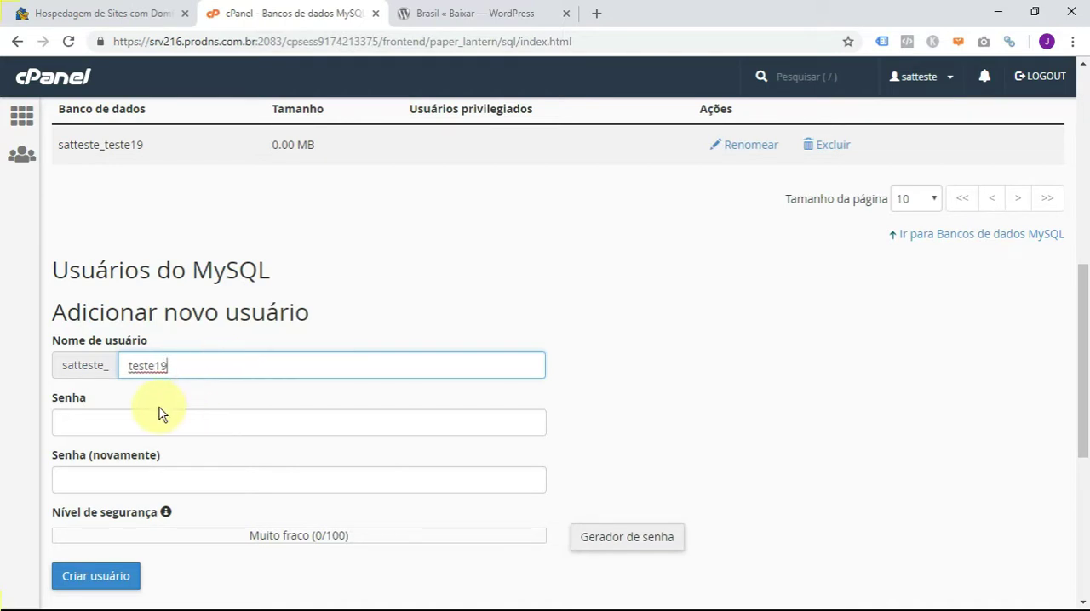
- Enter the new MySQL user's password and repeat it in the confirmation field
left_click(144, 429)
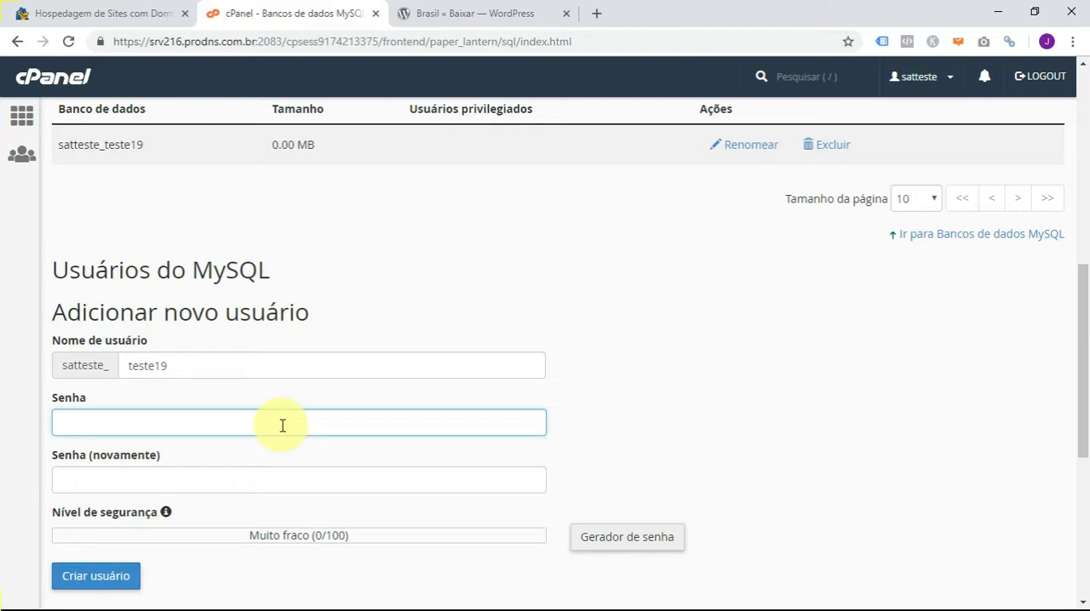
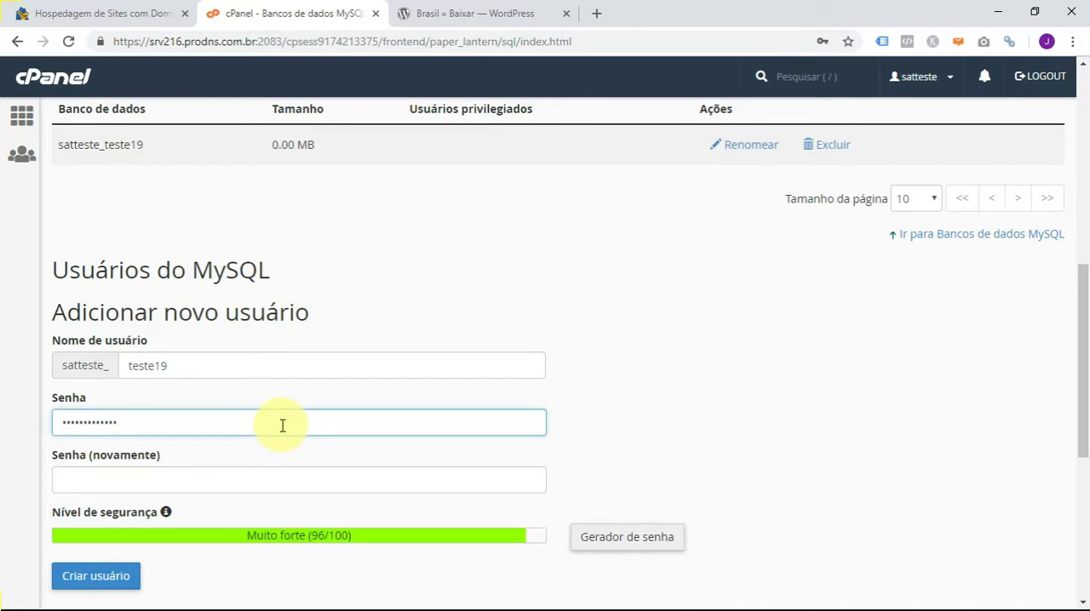
key("Tab")
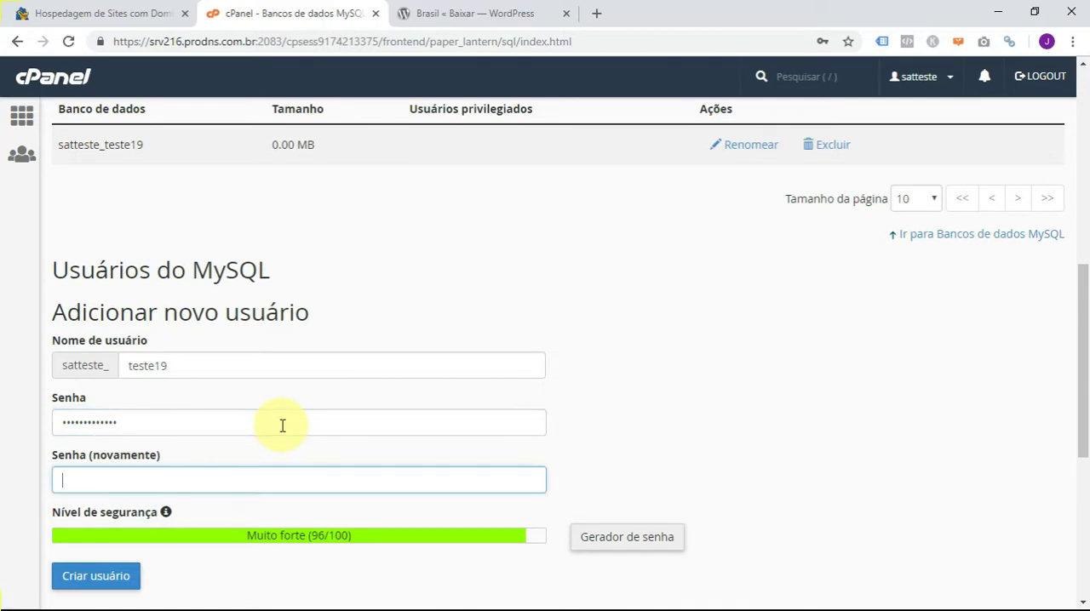
type("••••••")
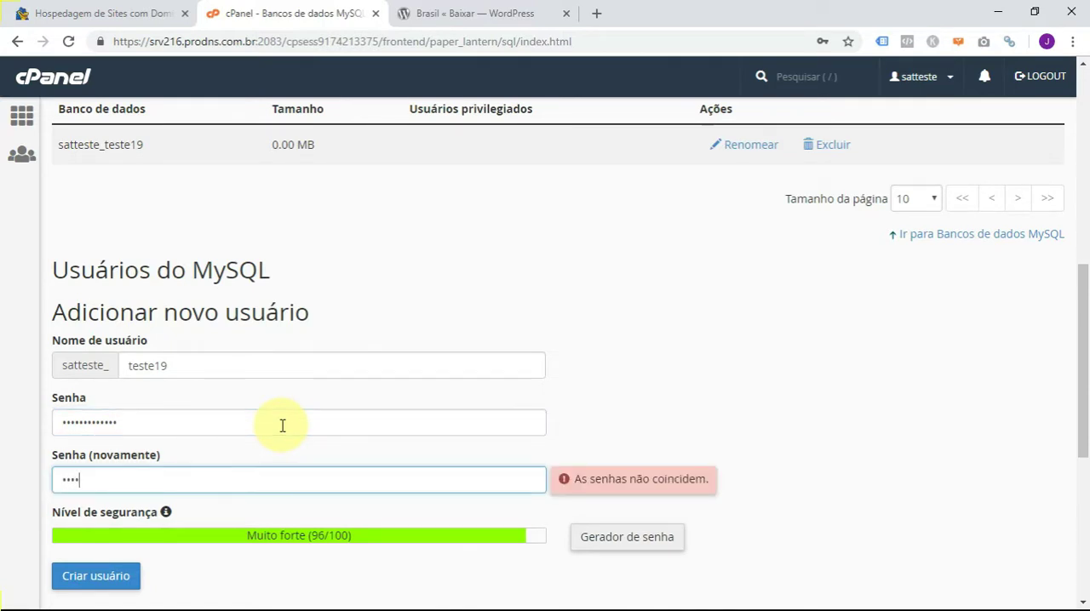
type("•••••••")
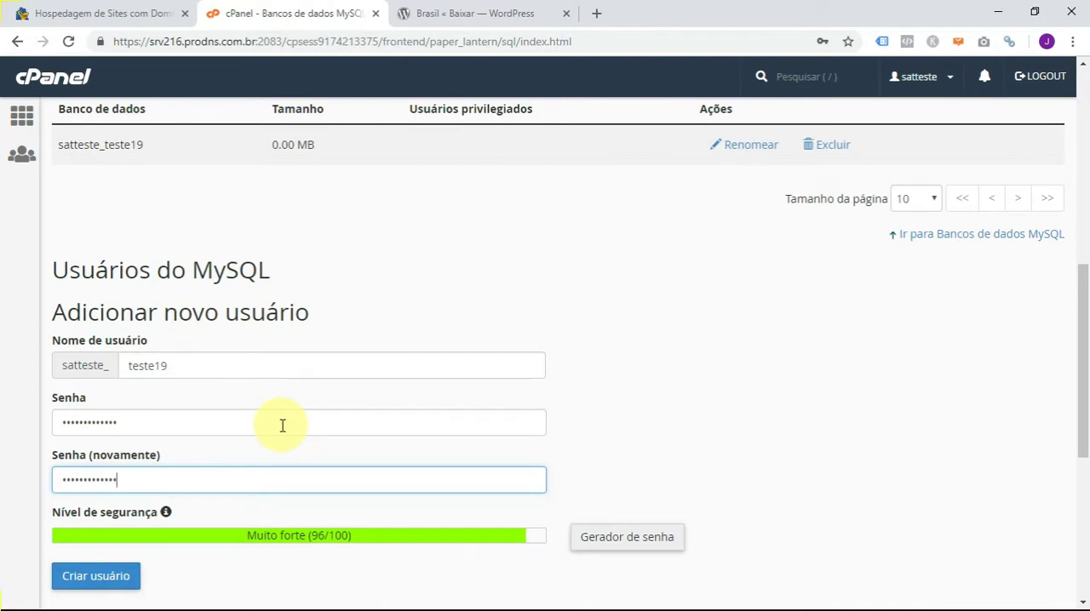
scroll(365, 523, "down", 2)
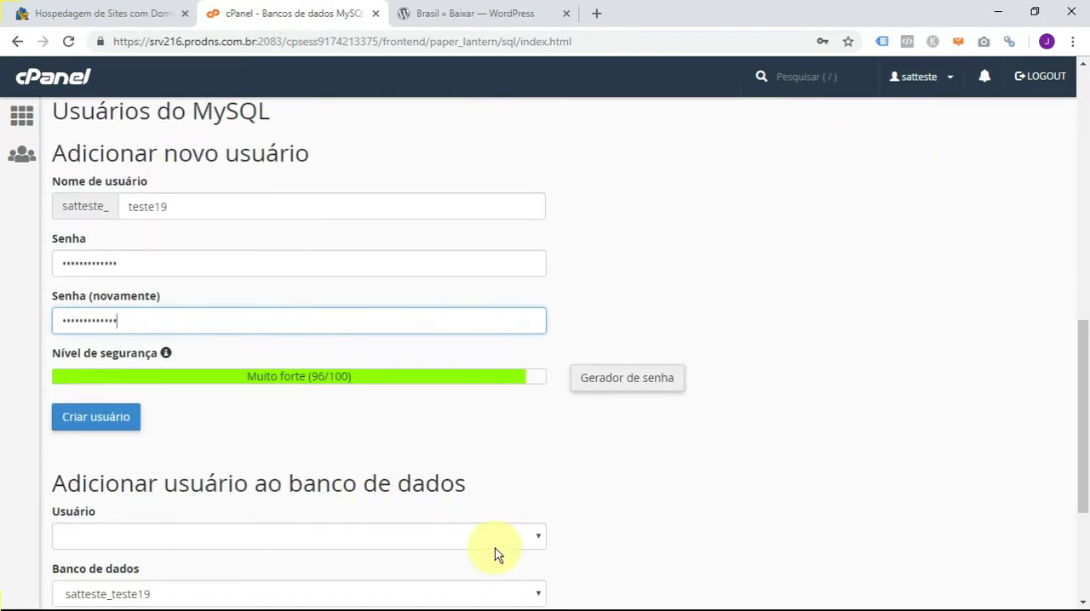
- Copy the database name satteste_teste19 from the current databases list and record it in Notepad under the label "Banco de Dados:"
key("alt+Tab")
key("alt+Tab")
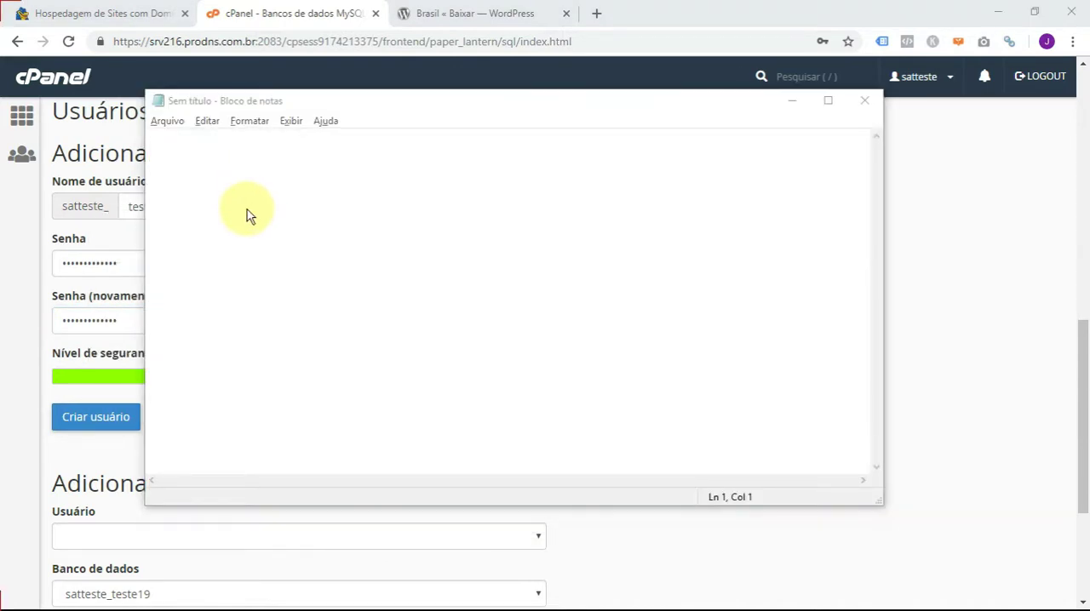
key("alt+Tab")
left_click_drag(61, 208, 114, 214)
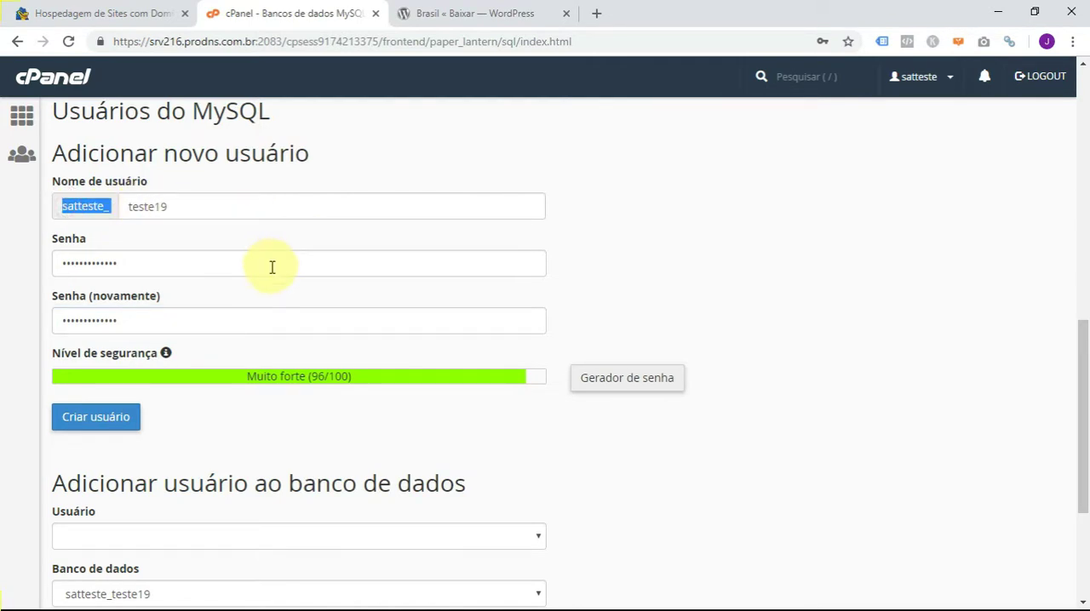
scroll(912, 275, "up", 4)
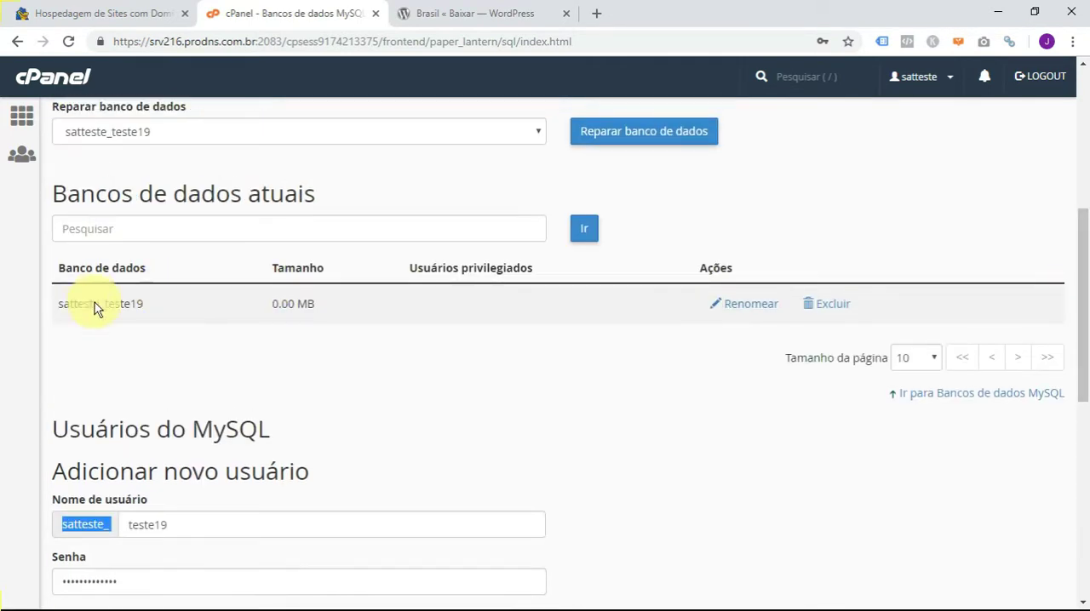
left_click_drag(55, 306, 289, 334)
key("ctrl+c")
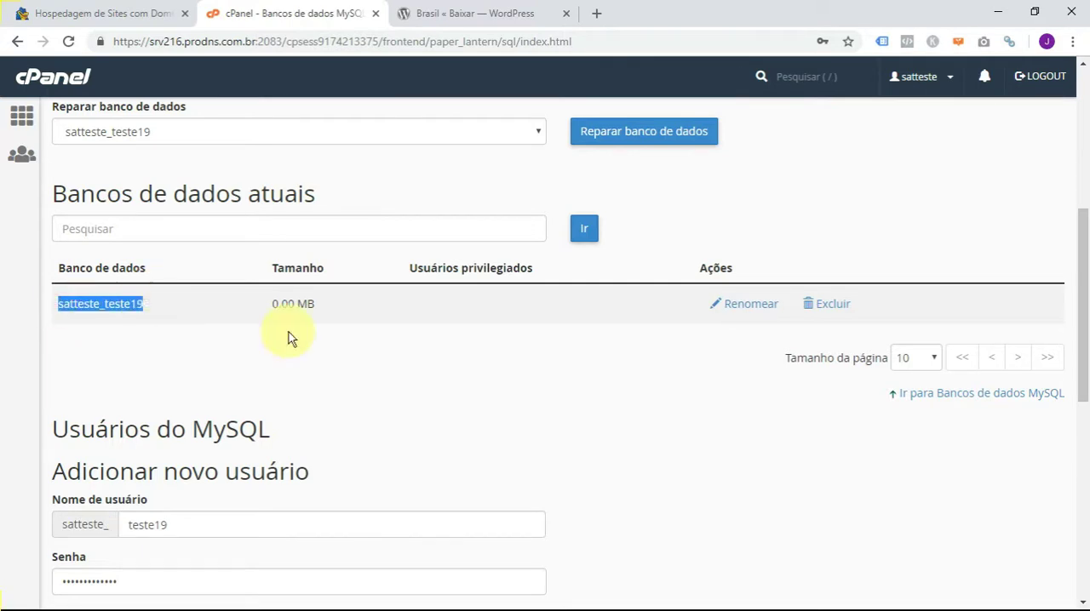
key("alt+Tab")
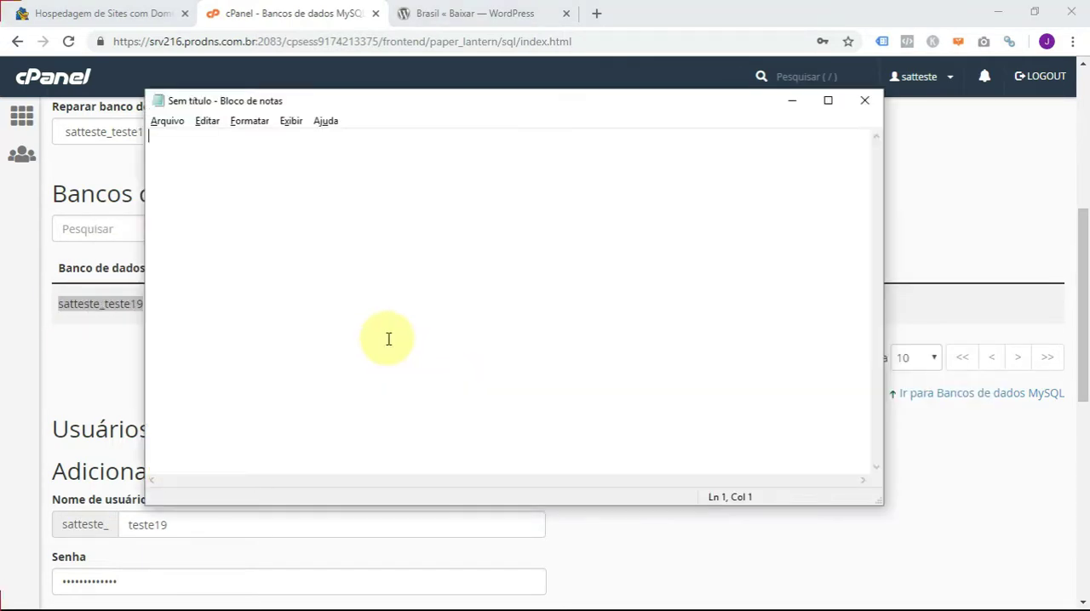
type("Banco de Dados:")
key("ctrl+v")
key("Return")
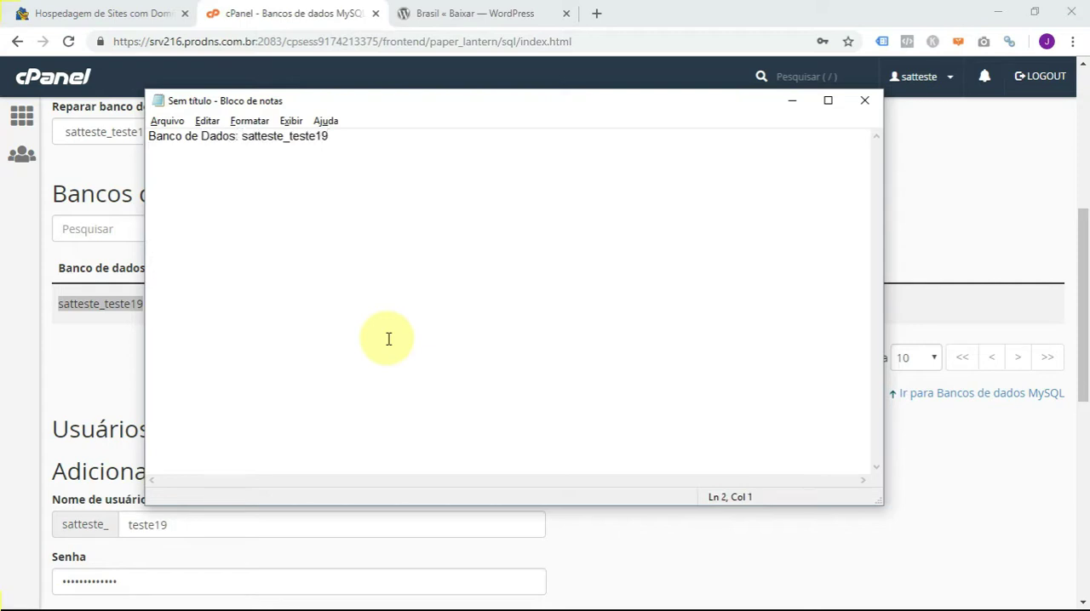
- Add the line "Usuário: satteste_teste19" to the Notepad notes, reusing the database name
type("Usuário:")
left_click_drag(354, 139, 242, 136)
key("ctrl+c")
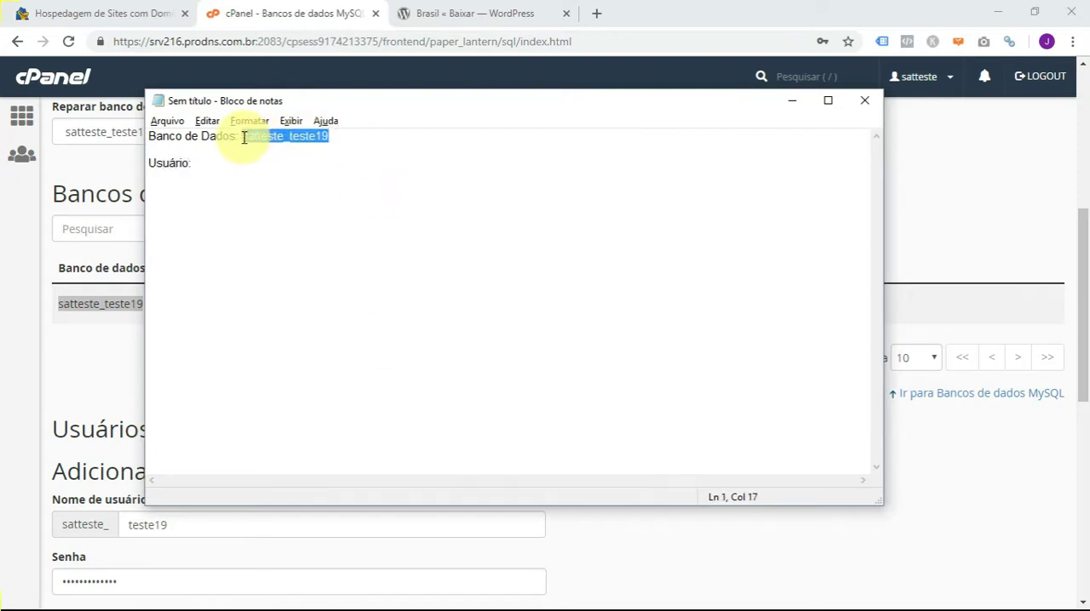
left_click(217, 163)
key("ctrl+v")
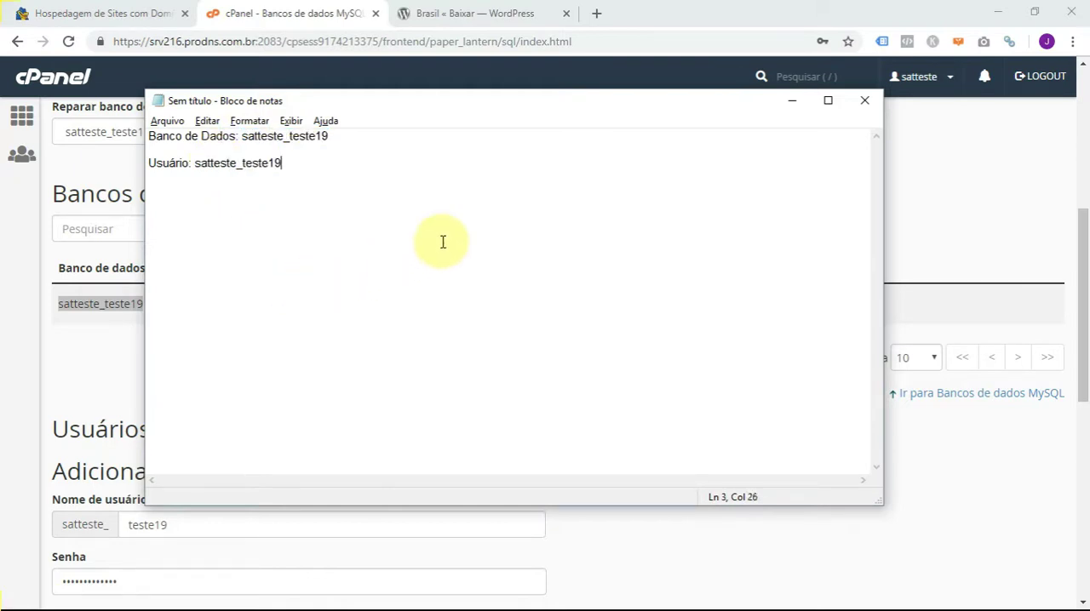
- Add a "Senha:" line with the MySQL user's password below the username in the notes
key("Return")
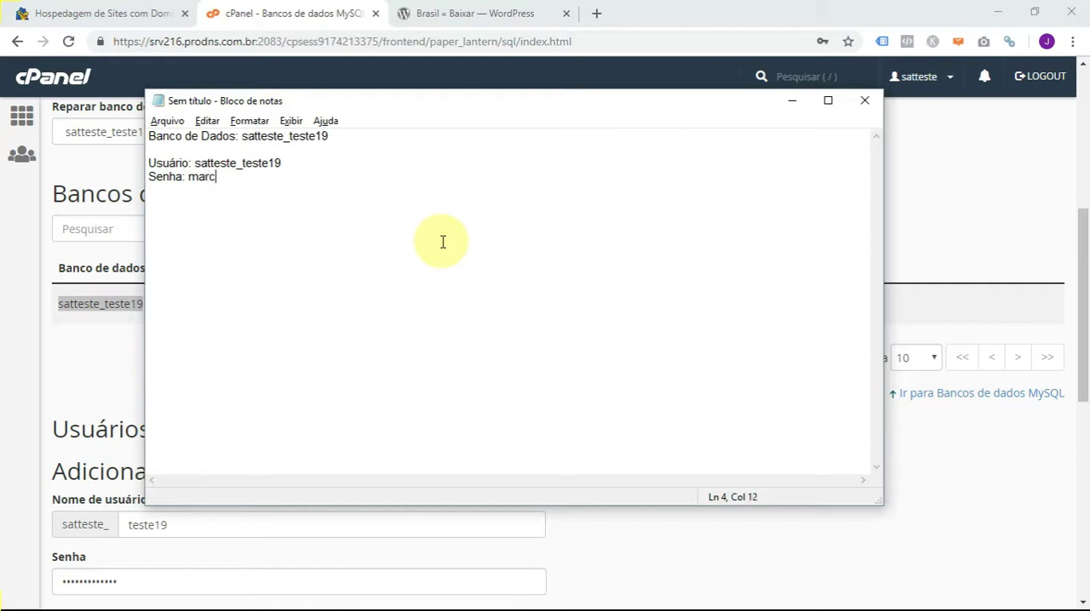
- Switch from Notepad back to cPanel in the browser and create the MySQL user teste19
key("alt+Tab")
left_click(444, 379)
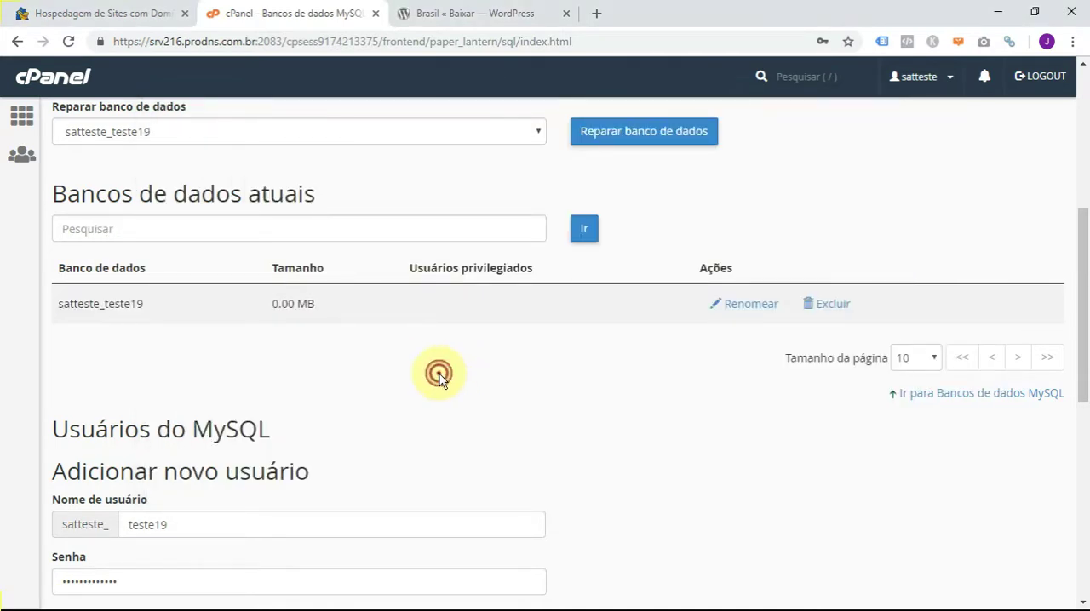
scroll(604, 384, "down", 5)
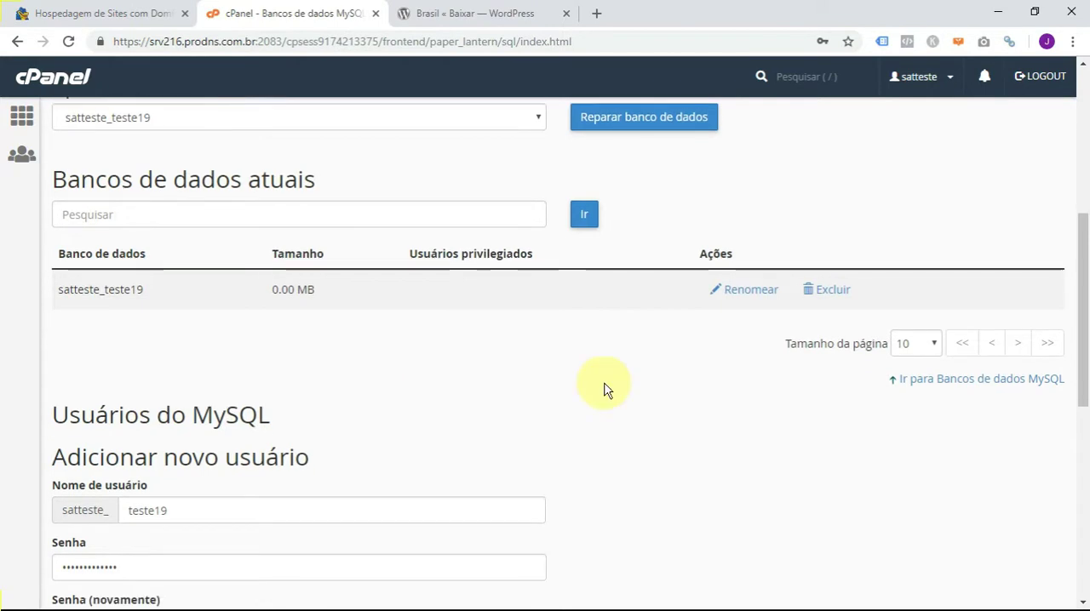
left_click(87, 337)
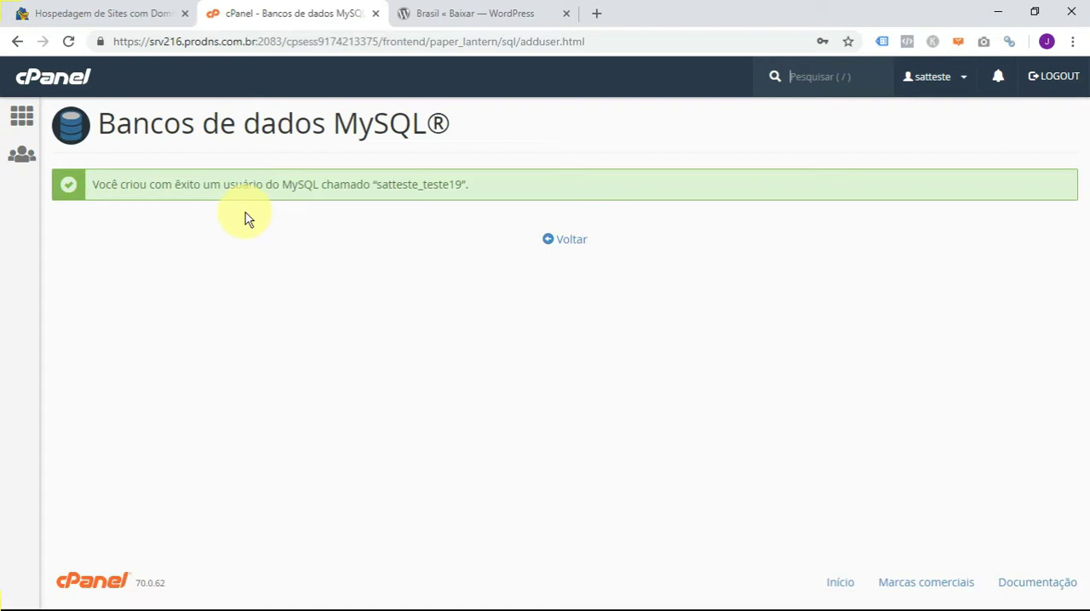
- Return to the MySQL databases page and add user satteste_teste19 to database satteste_teste19
left_click(564, 242)
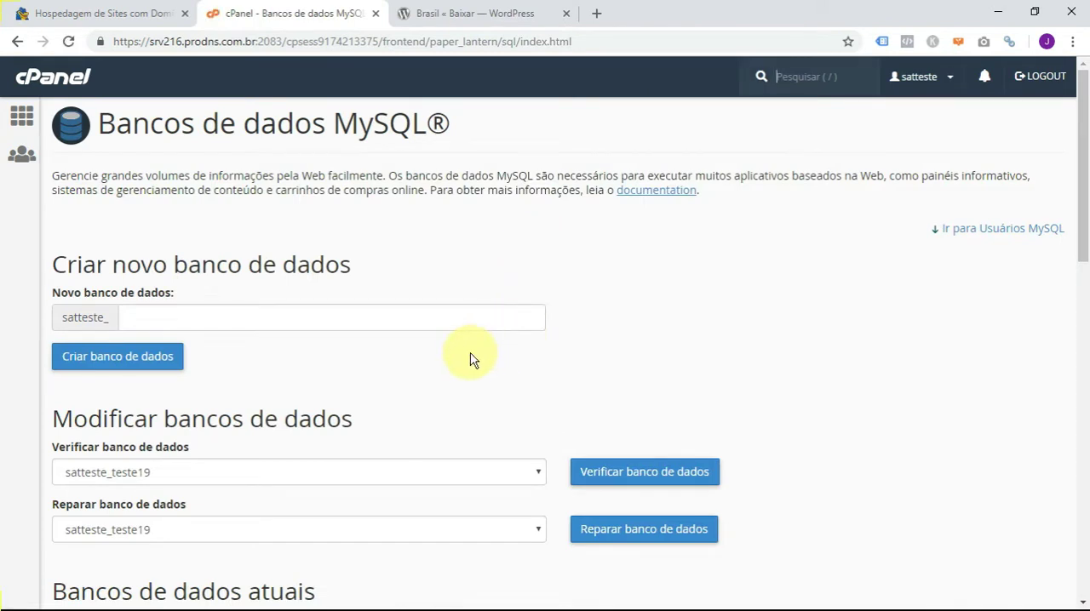
scroll(469, 360, "down", 5)
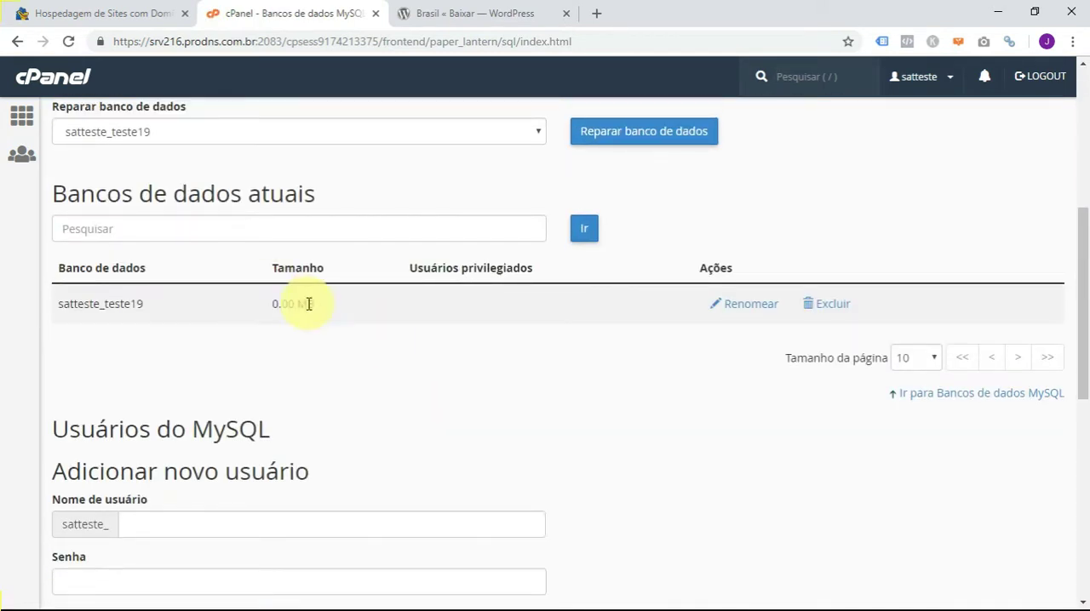
scroll(498, 319, "down", 7)
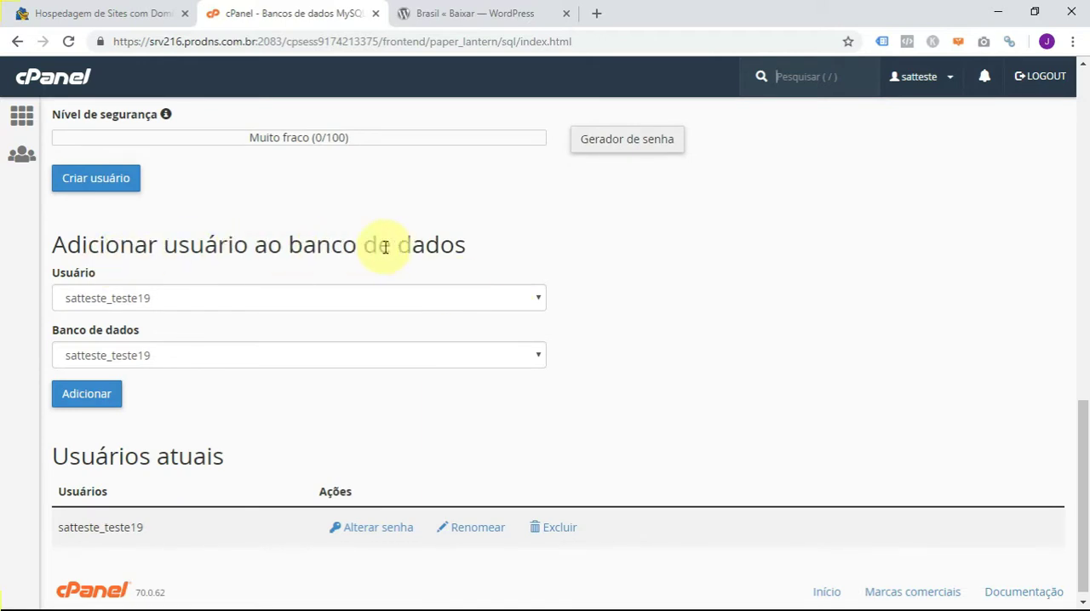
left_click(296, 297)
left_click(294, 300)
left_click(265, 354)
left_click(264, 351)
left_click(89, 398)
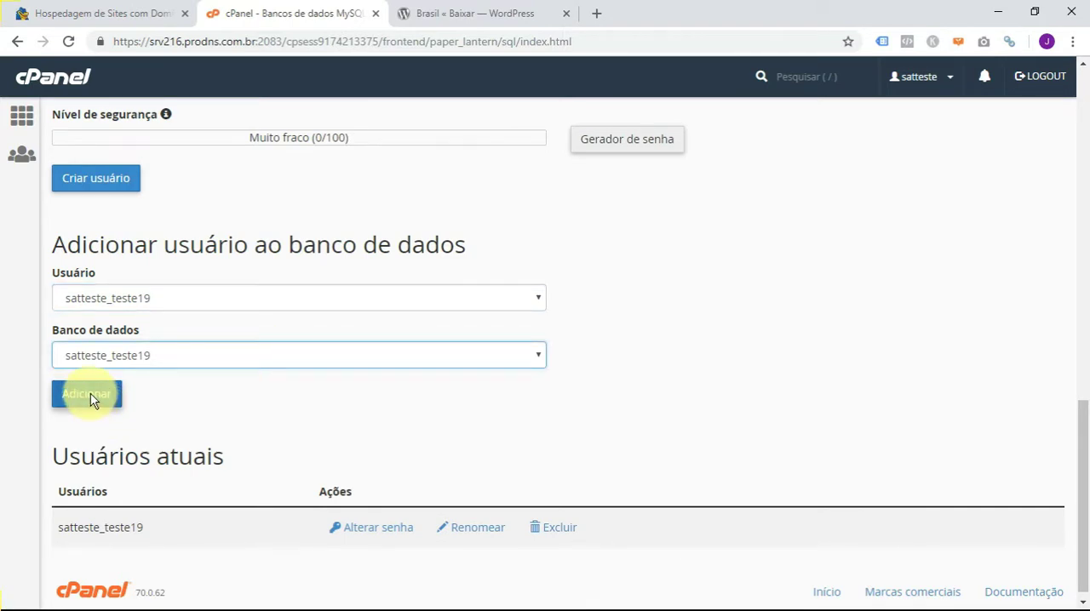
left_click(176, 292)
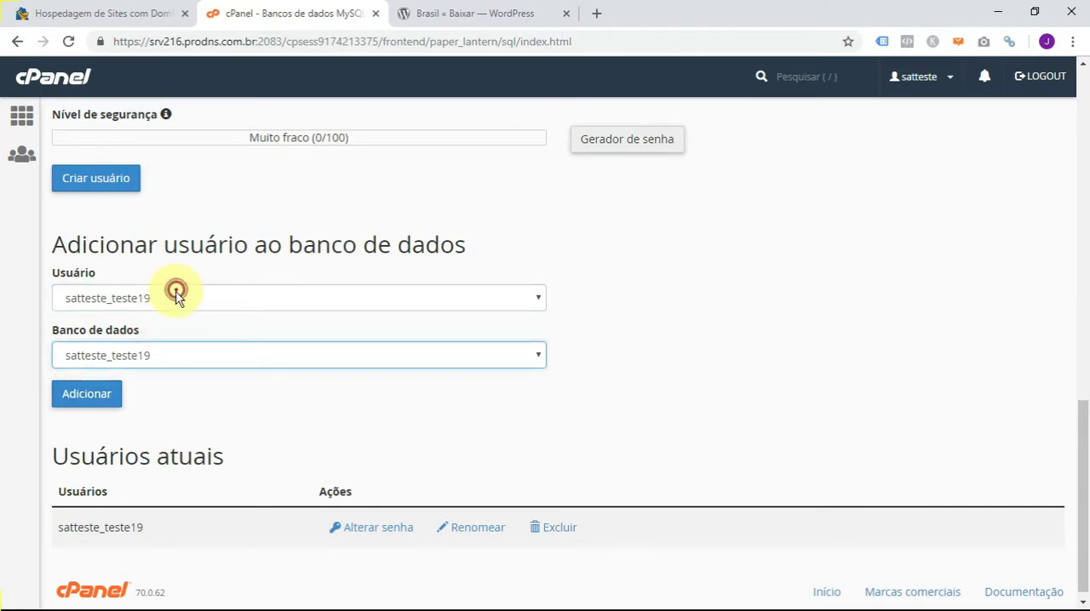
left_click(177, 295)
left_click(160, 350)
left_click(195, 412)
left_click(94, 396)
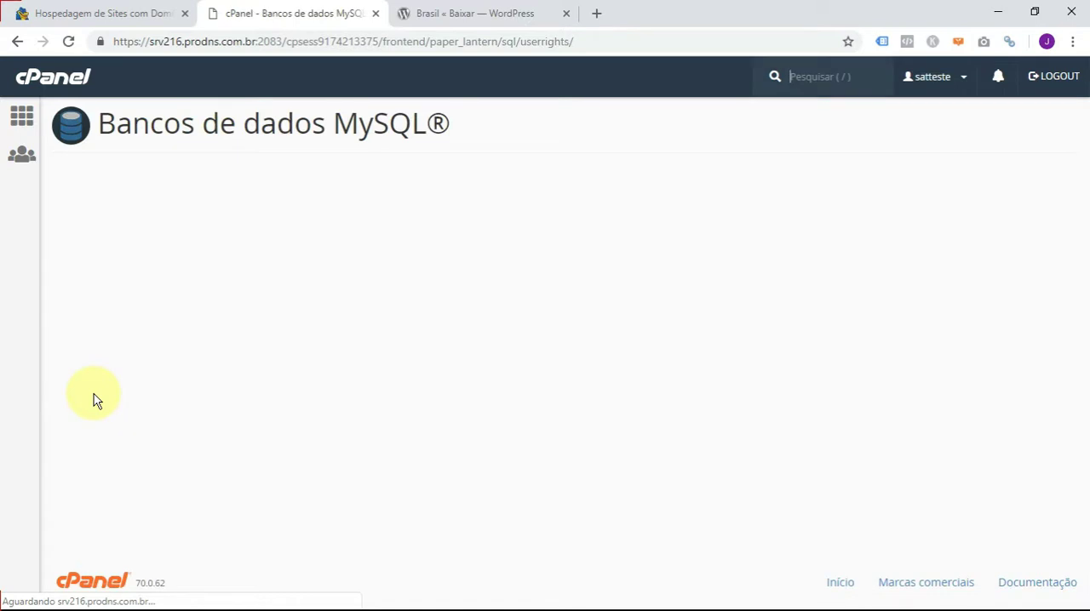
- Grant the user all privileges on the database (TODOS OS PRIVILÉGIOS) and save the changes
scroll(616, 334, "down", 2)
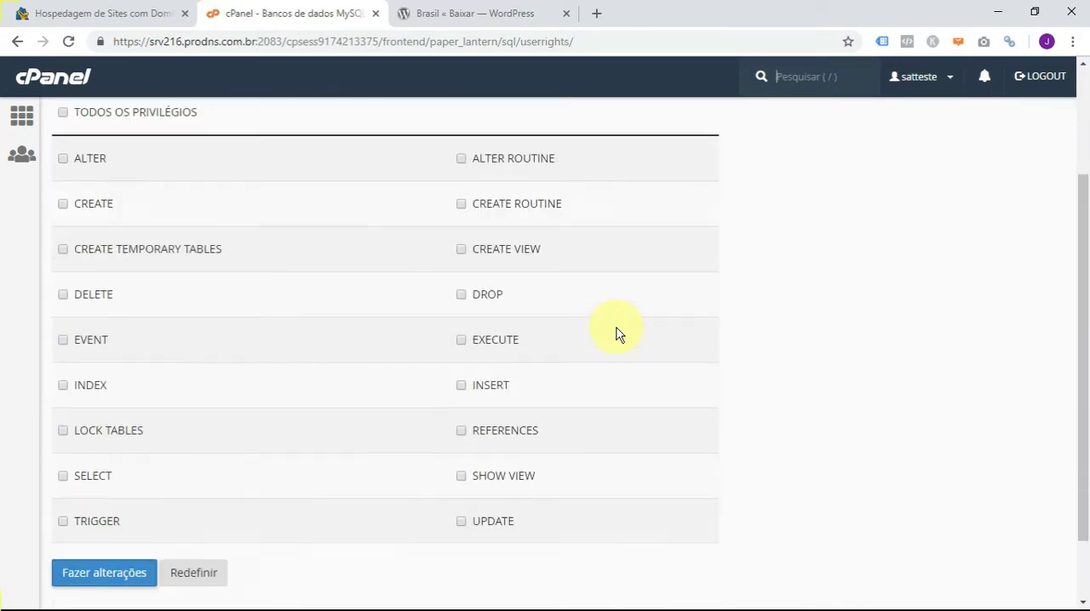
scroll(623, 338, "up", 1)
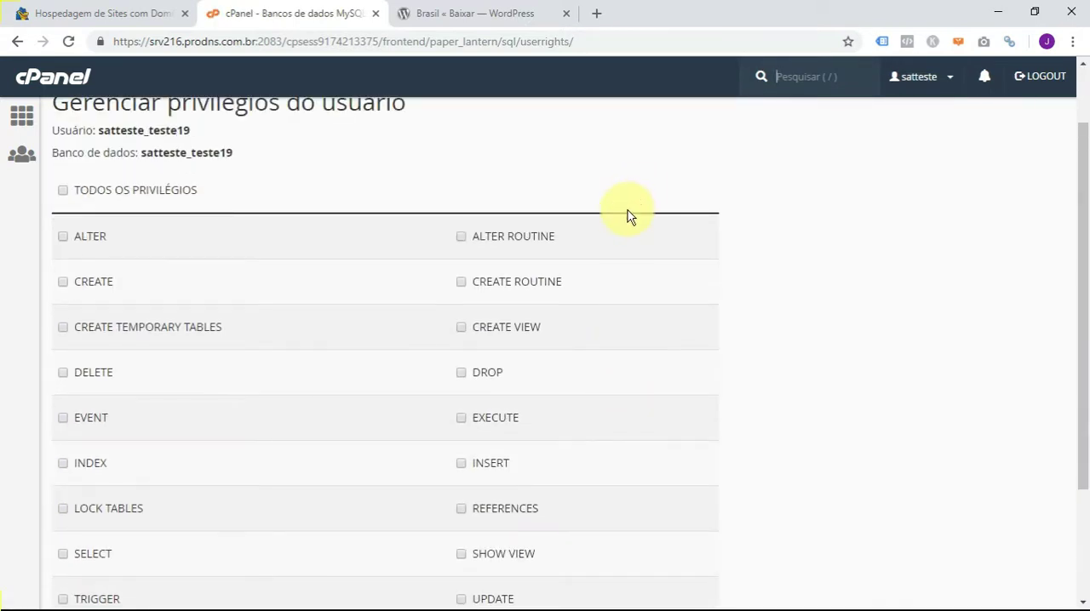
scroll(628, 211, "up", 1)
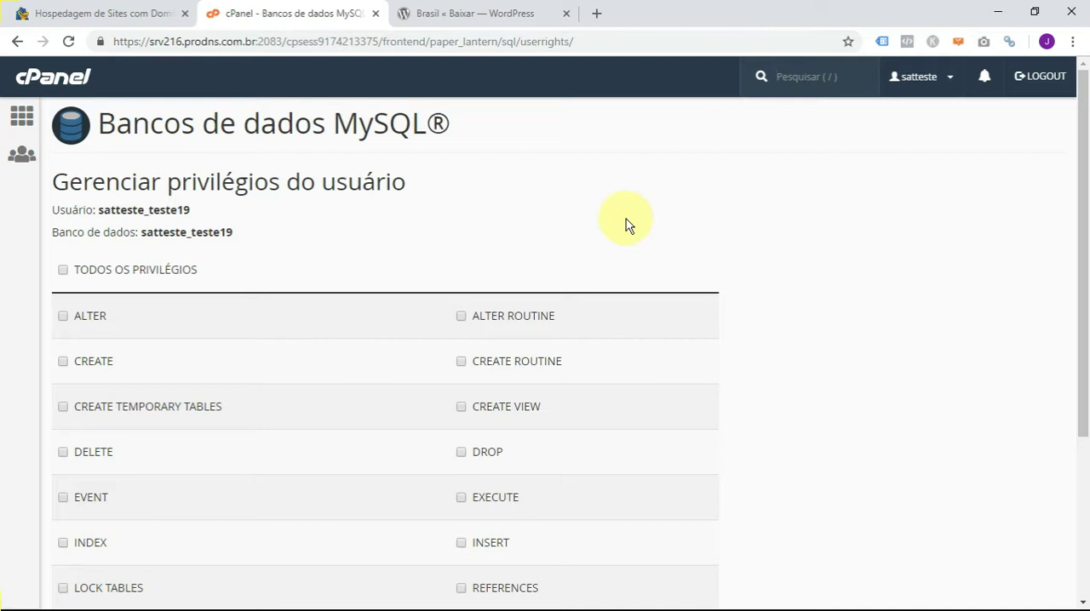
scroll(632, 293, "down", 3)
scroll(395, 327, "up", 2)
left_click(61, 192)
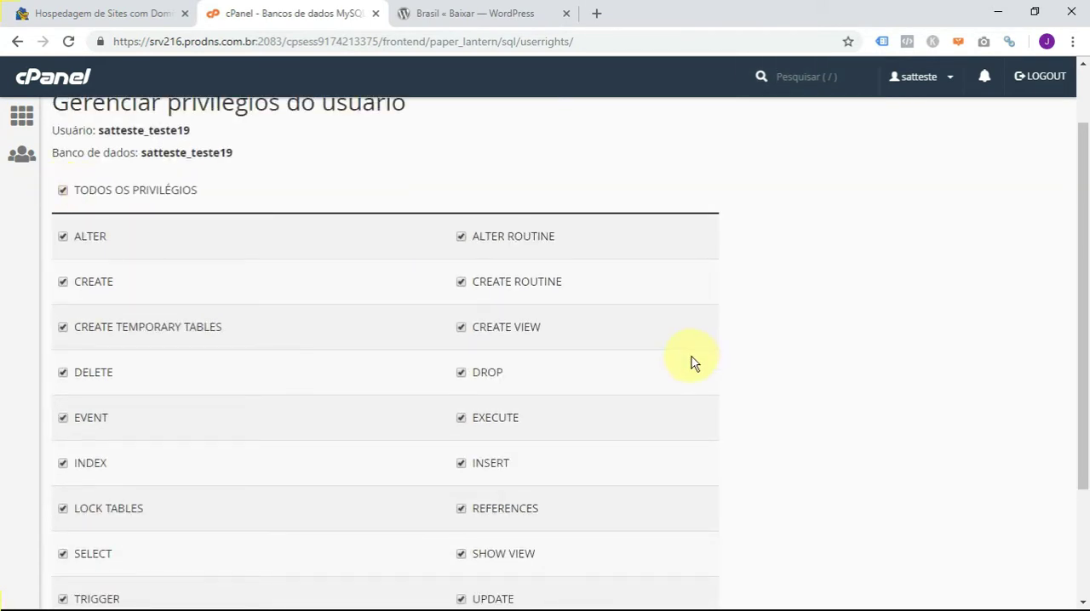
scroll(691, 356, "down", 2)
left_click(104, 488)
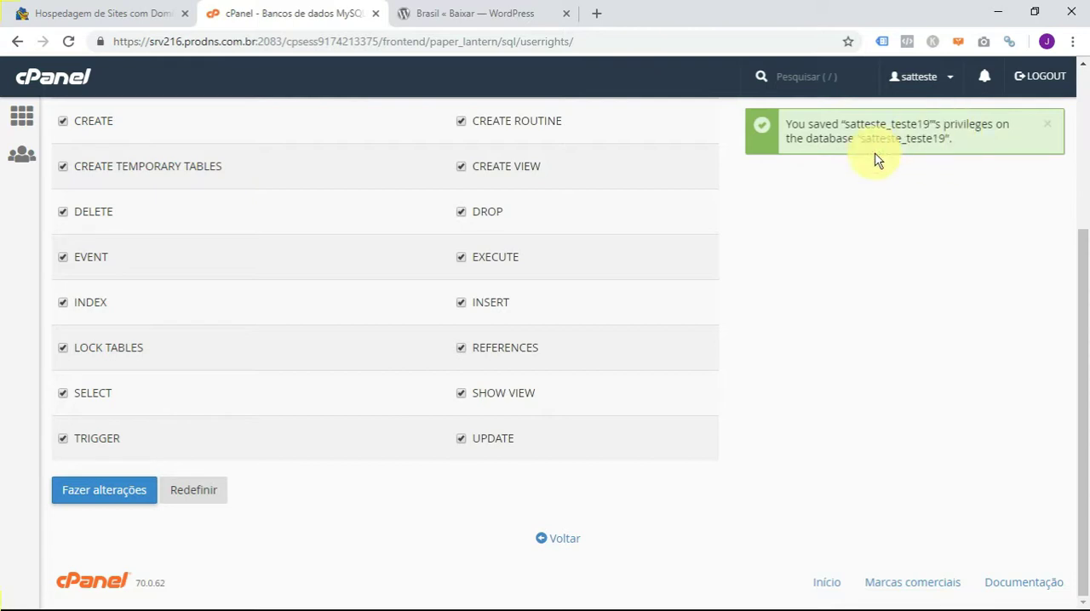
- Leave the privileges page and return to the cPanel main page
left_click(560, 540)
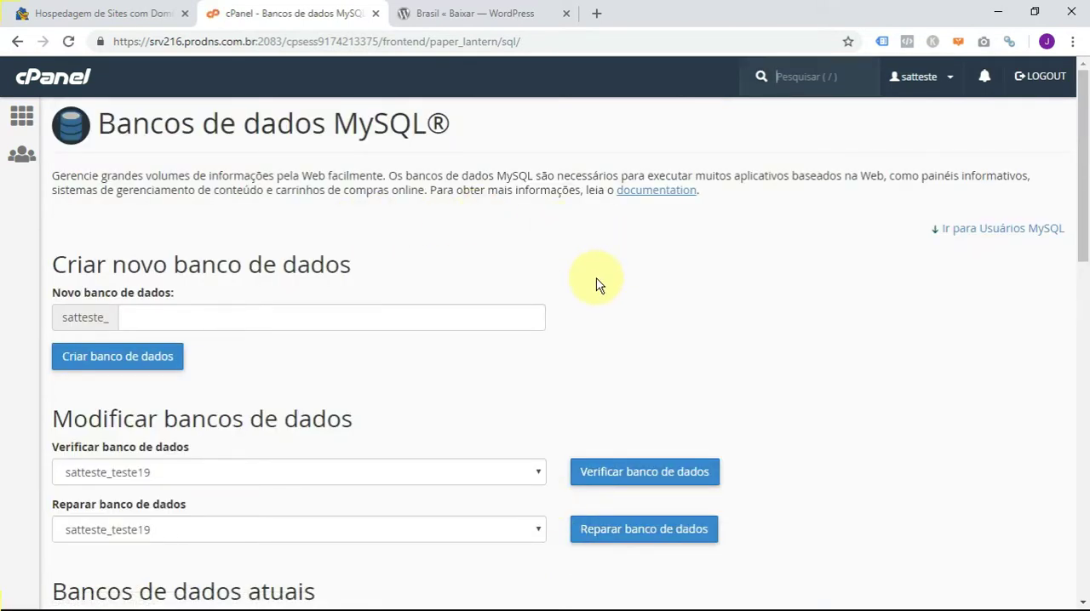
scroll(596, 284, "down", 4)
scroll(536, 287, "up", 4)
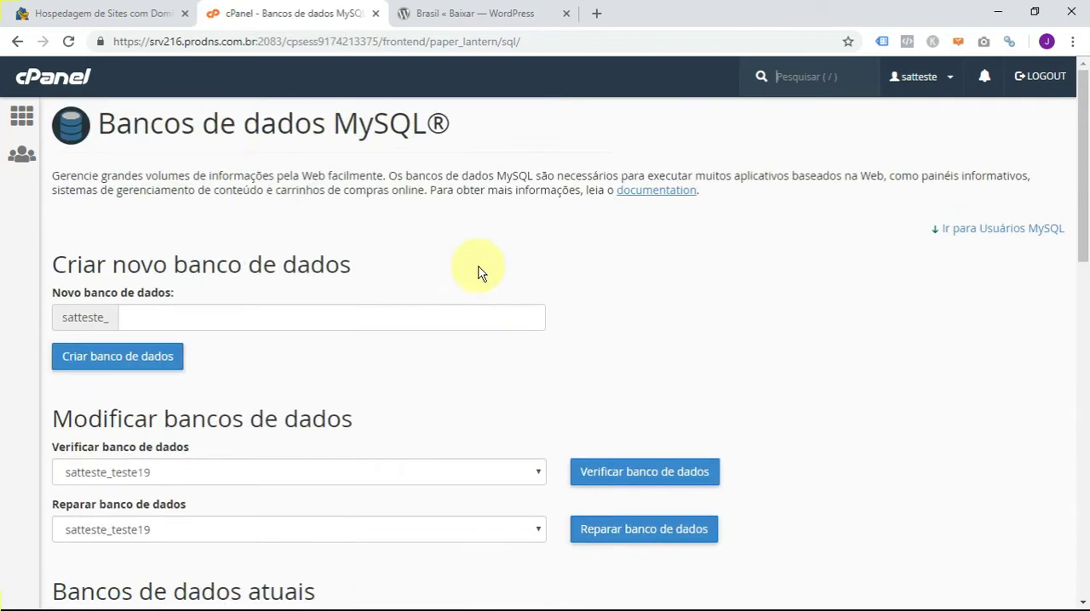
left_click(21, 119)
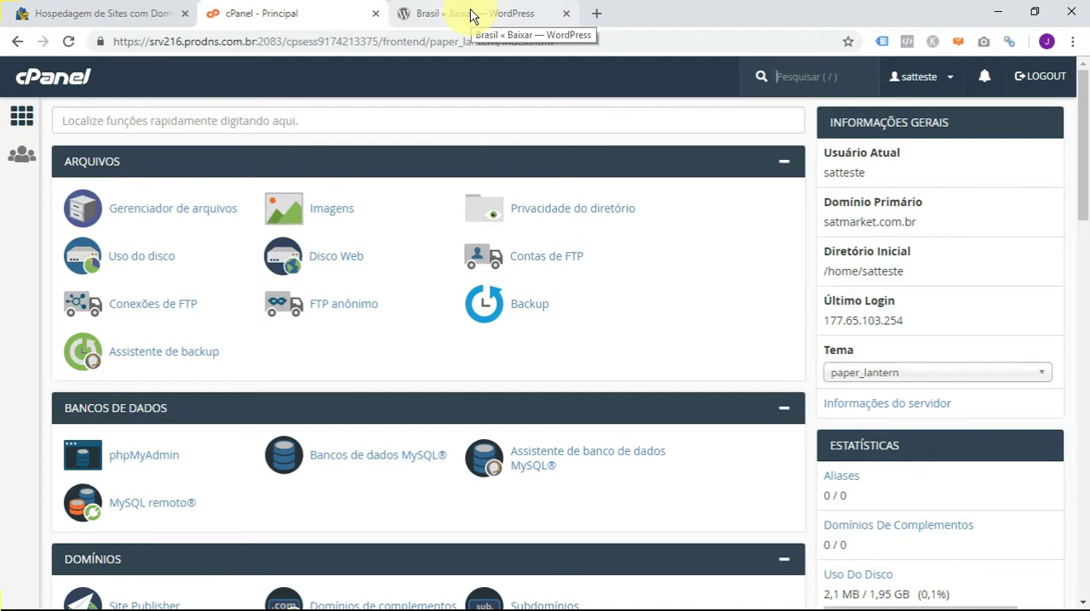
- Switch to the open WordPress site and go back to the br.wordpress.org home page
left_click(470, 13)
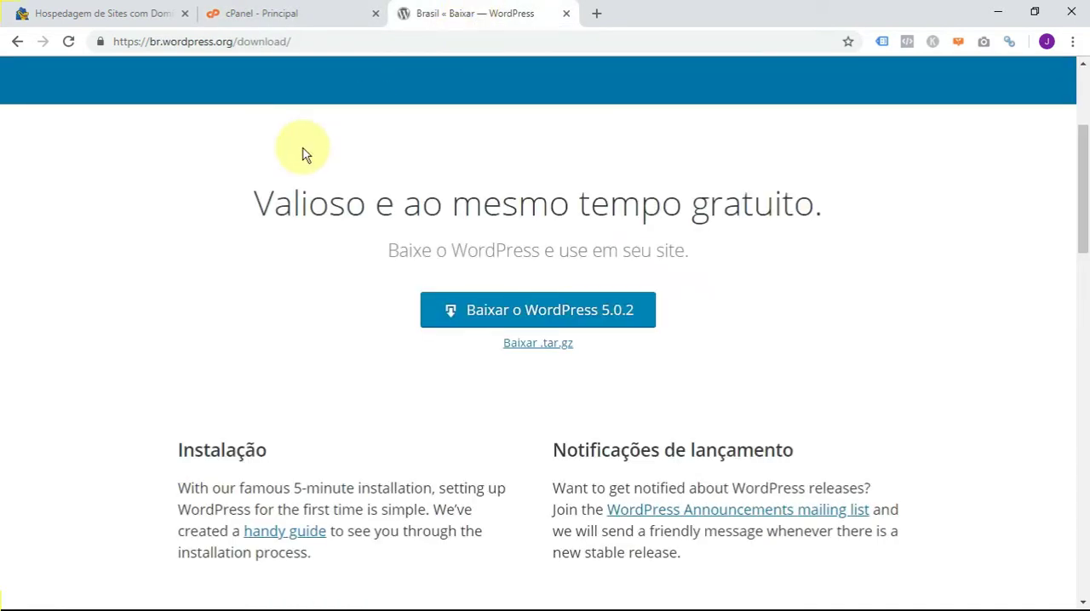
scroll(304, 153, "up", 3)
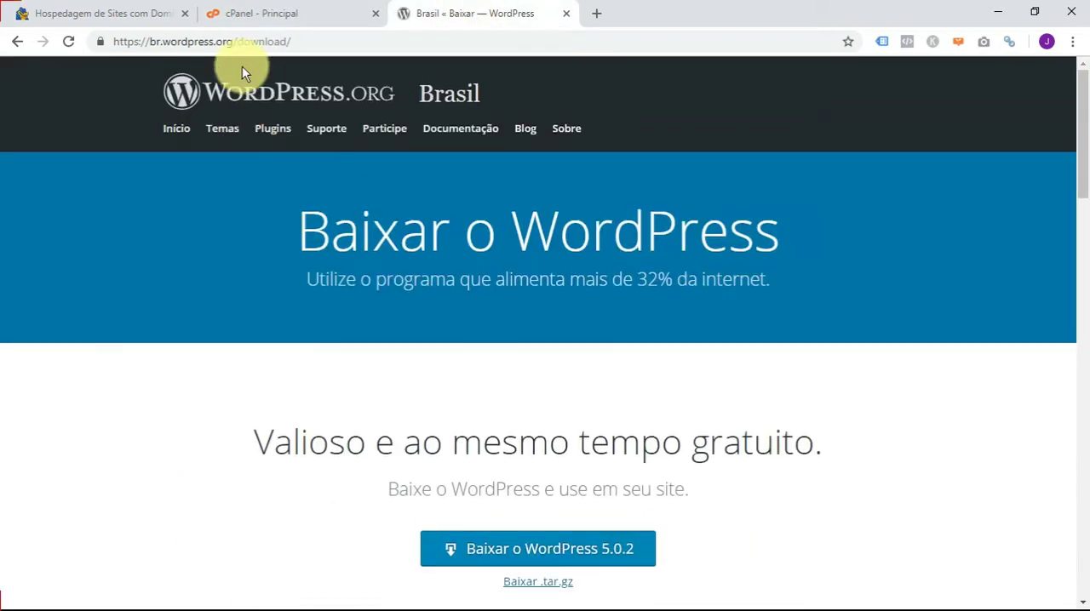
left_click(16, 44)
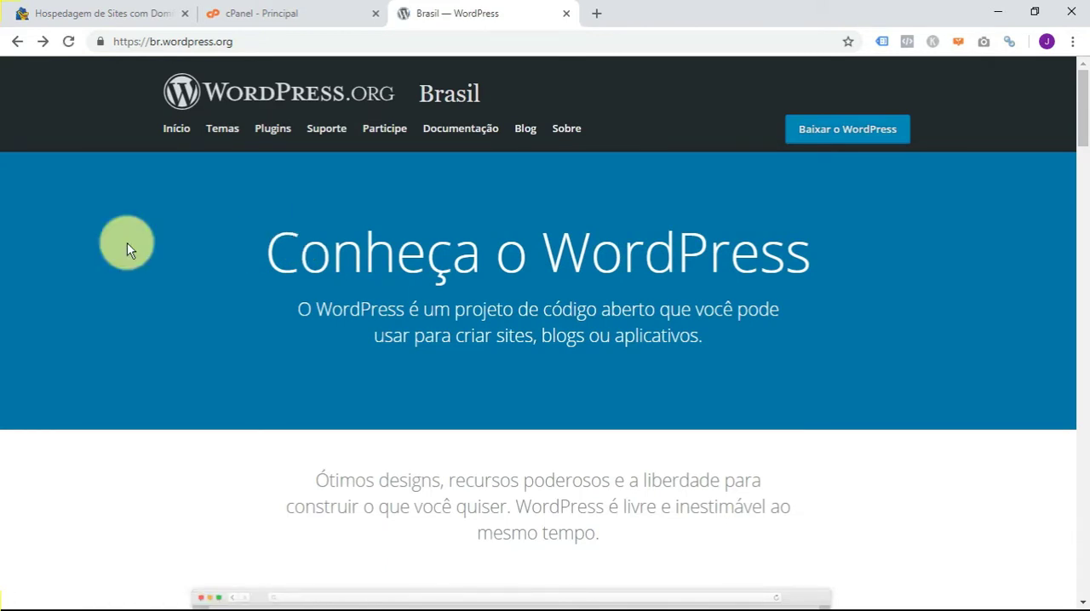
left_click(181, 42)
left_click(244, 43)
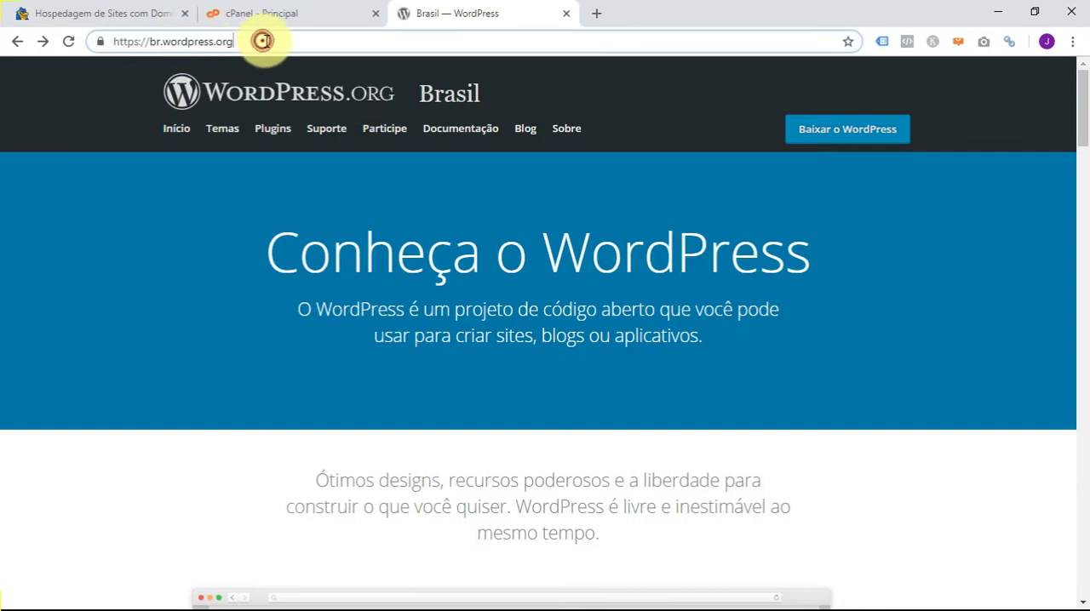
left_click(275, 39)
left_click(117, 329)
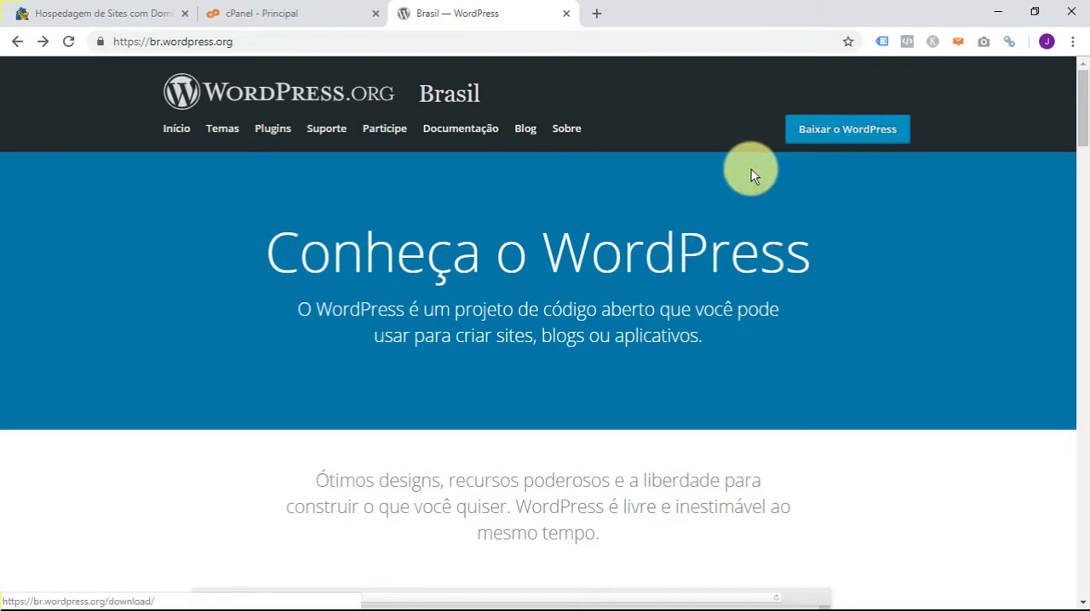
- Open the WordPress download page and download the WordPress 5.0.2 zip package
left_click(850, 134)
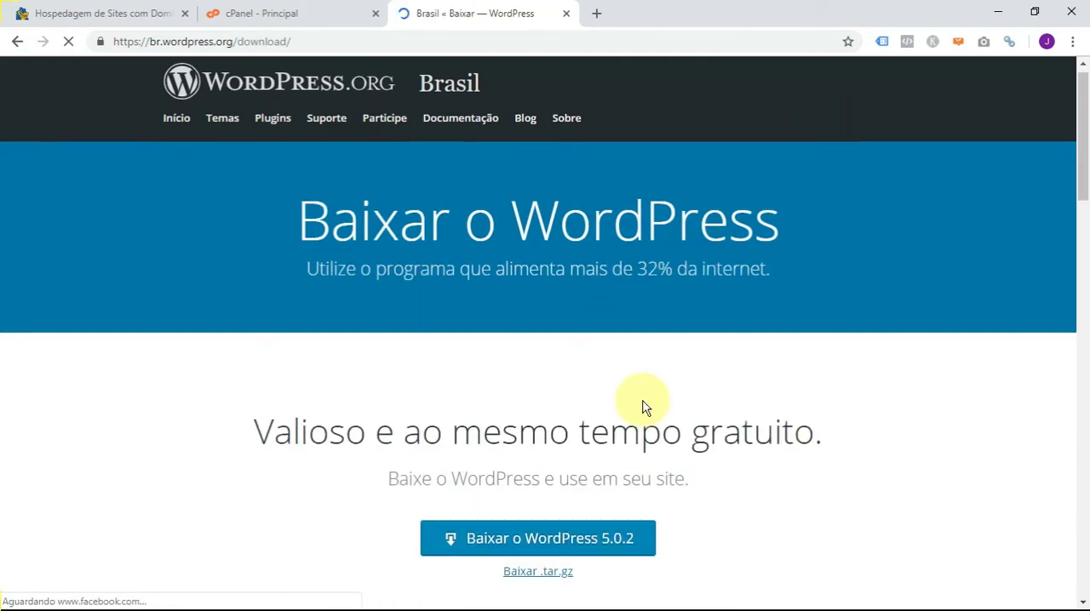
scroll(642, 407, "down", 2)
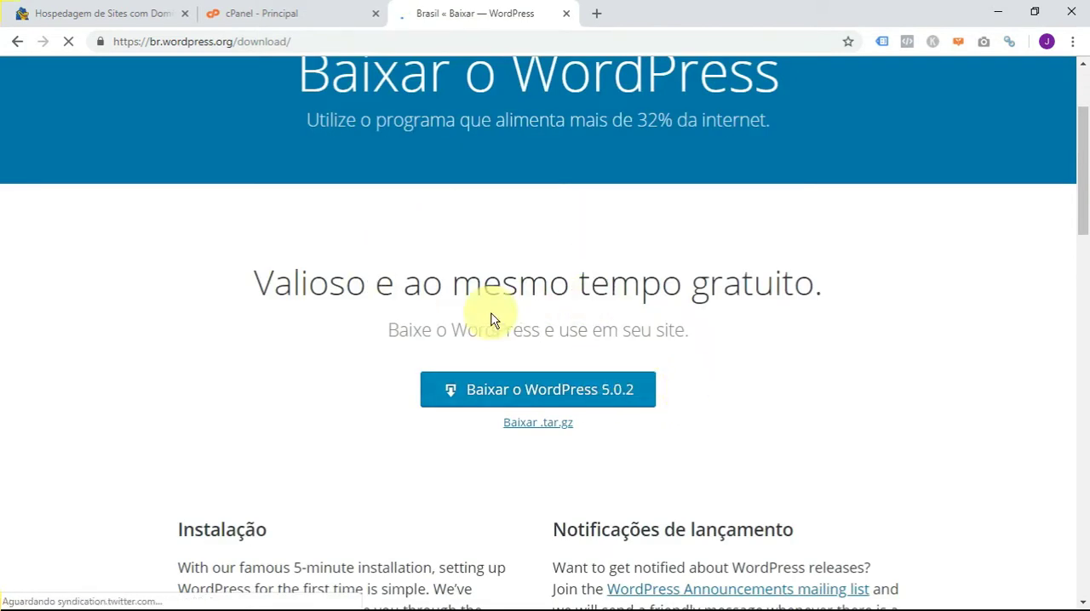
scroll(613, 284, "up", 2)
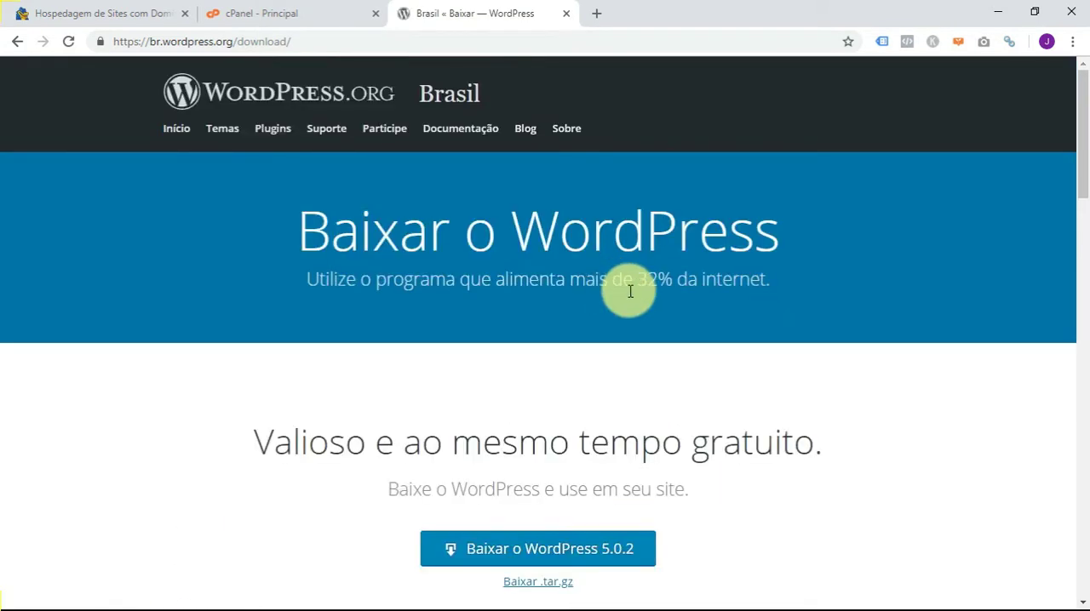
scroll(639, 295, "down", 2)
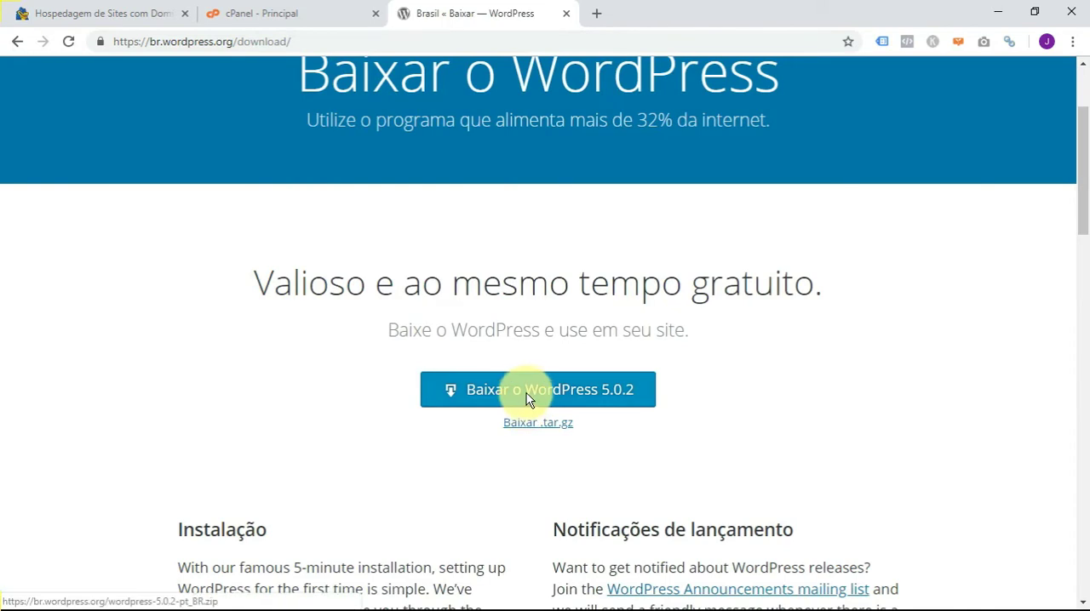
left_click(534, 398)
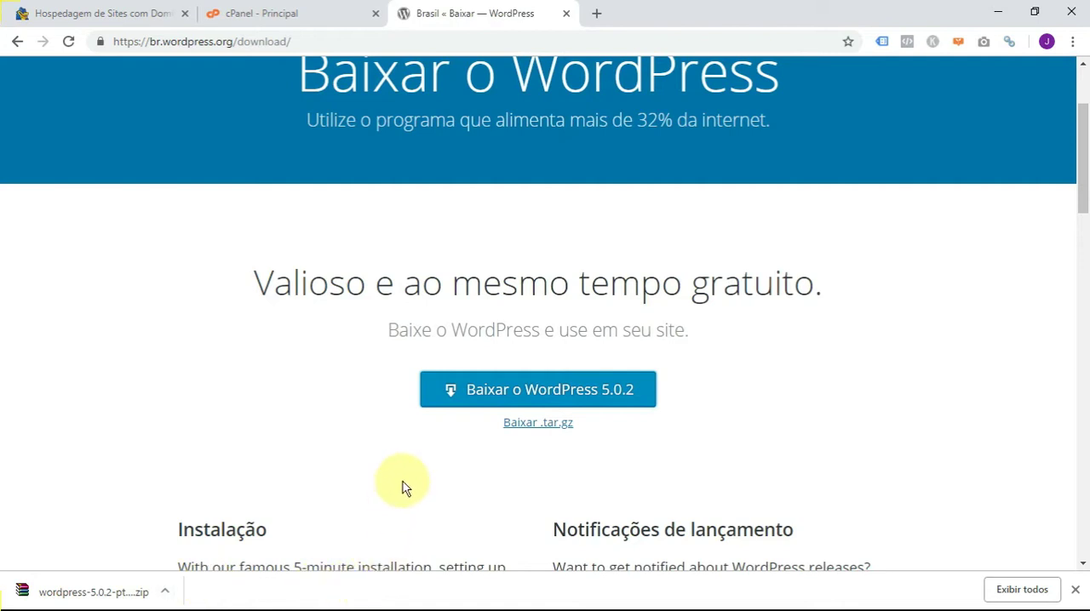
- Switch to File Explorer, check the Wordpress folder for the downloaded zip and its path, and minimize the window
key("alt+Tab")
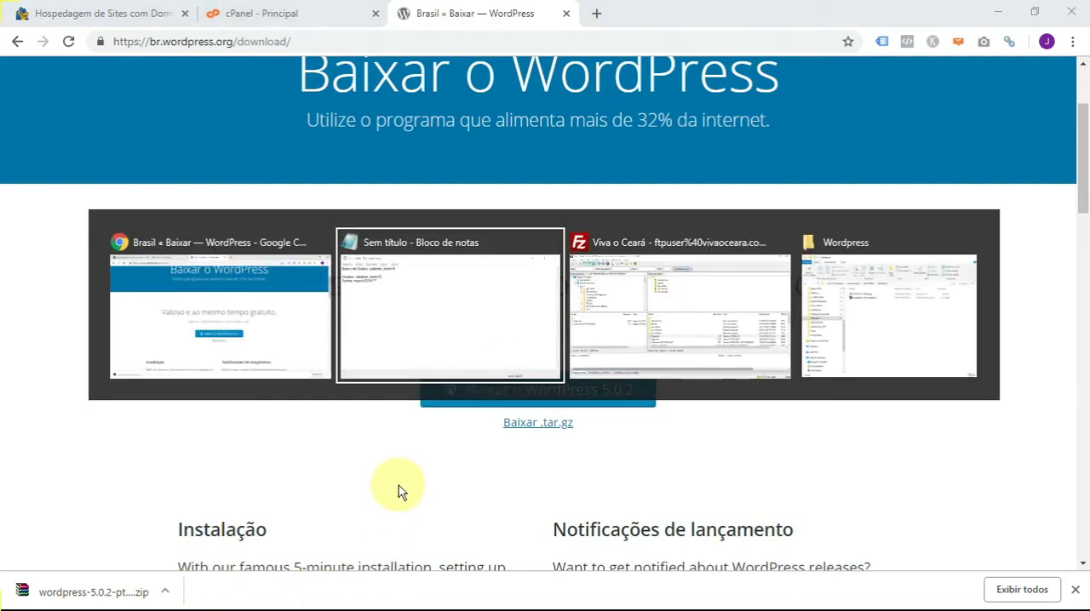
key("alt+Tab")
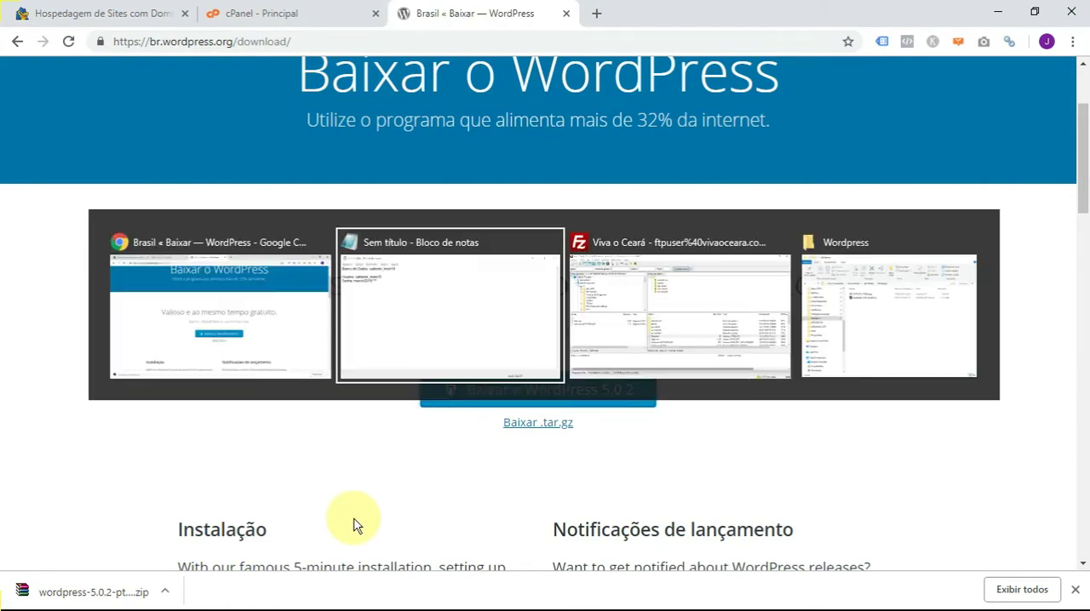
key("Tab")
key("Tab")
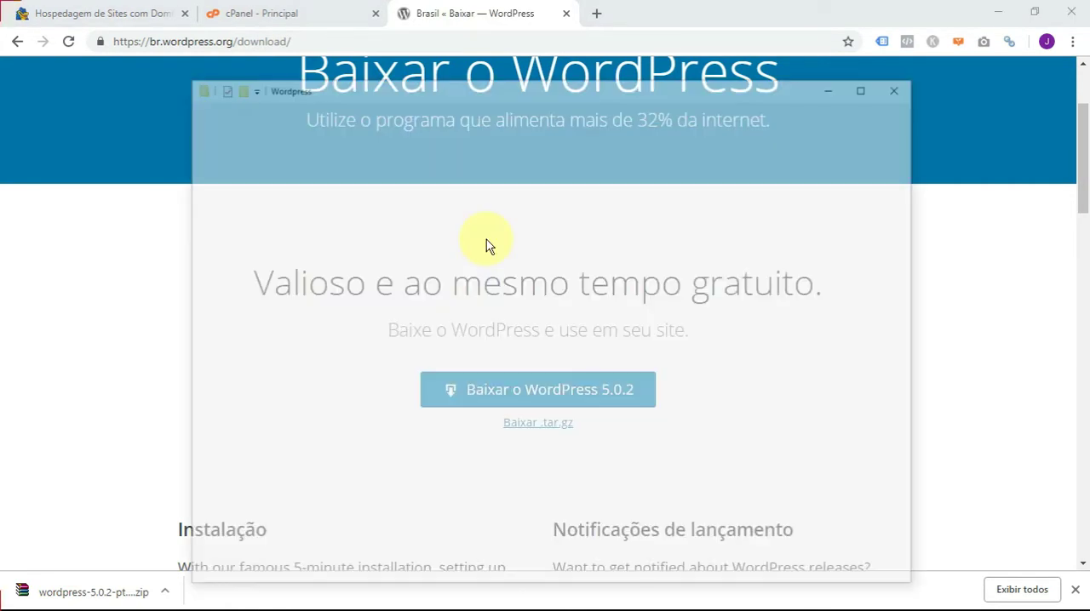
left_click(579, 141)
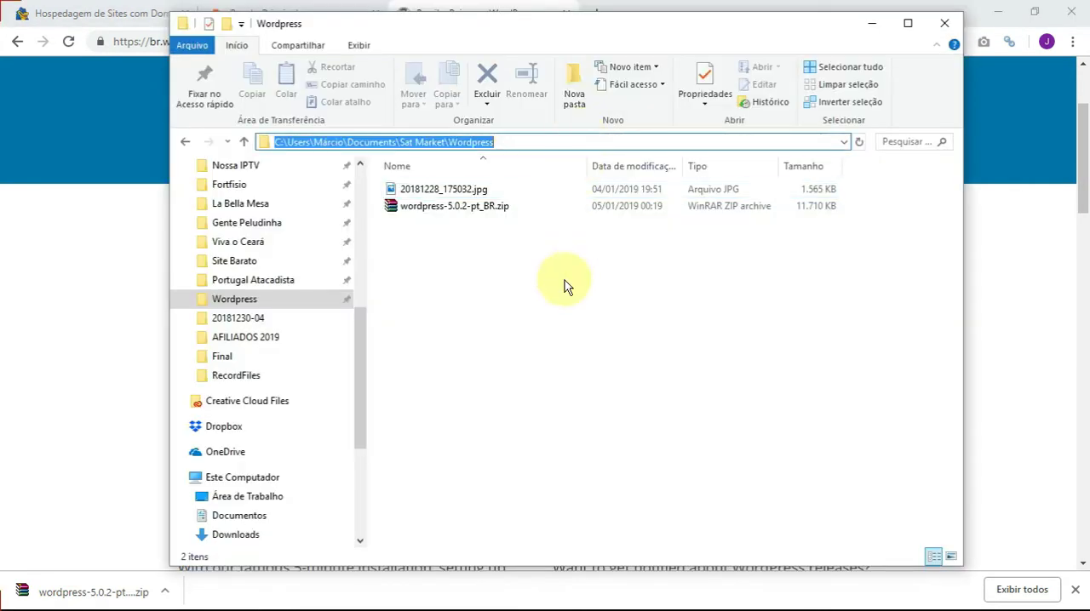
left_click(454, 294)
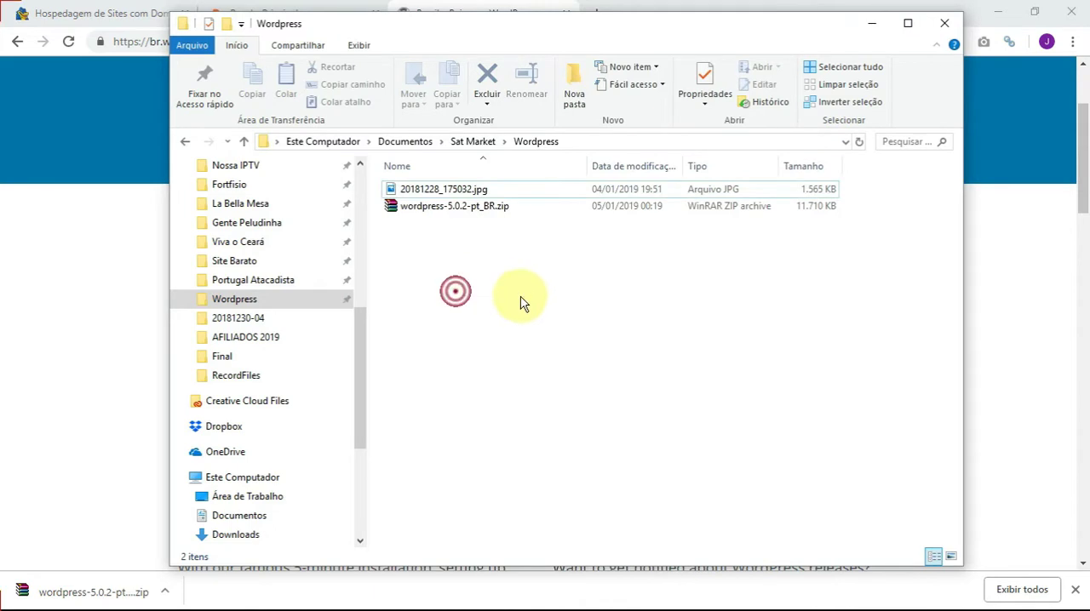
left_click(864, 28)
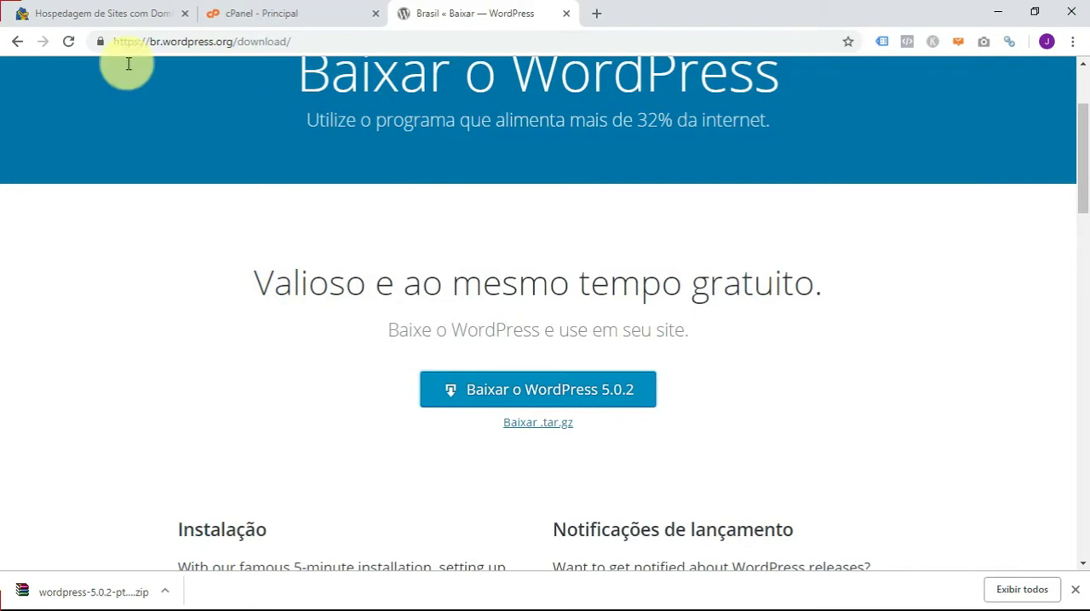
- Return to cPanel and open its File Manager
left_click(258, 12)
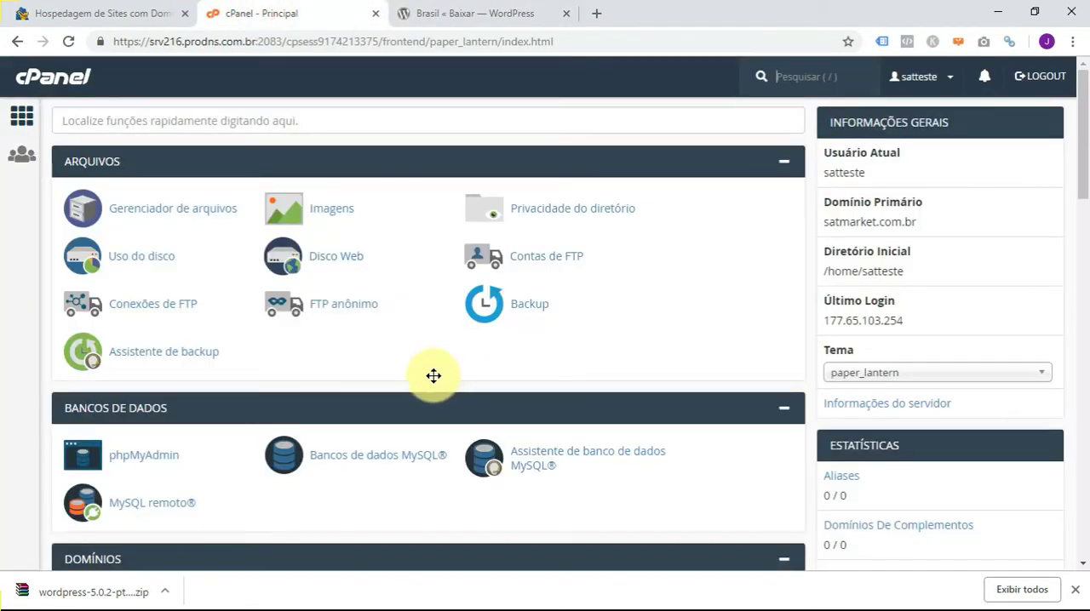
left_click(174, 208)
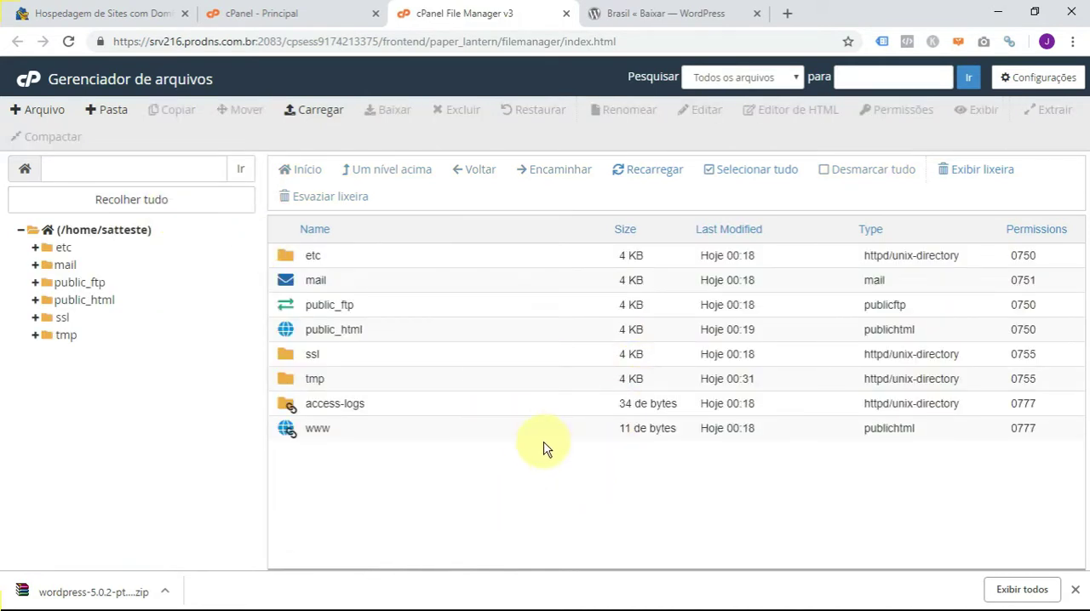
- Switch to FileZilla to view its local and remote file panes, and return to the File Manager in the browser
key("alt+Tab")
left_click(795, 368)
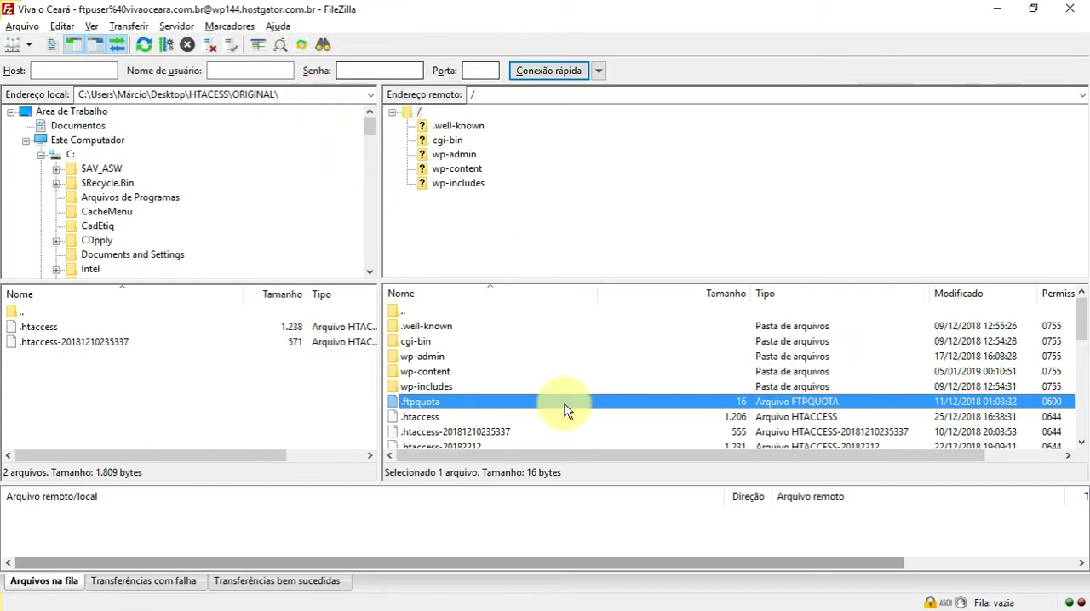
left_click(998, 9)
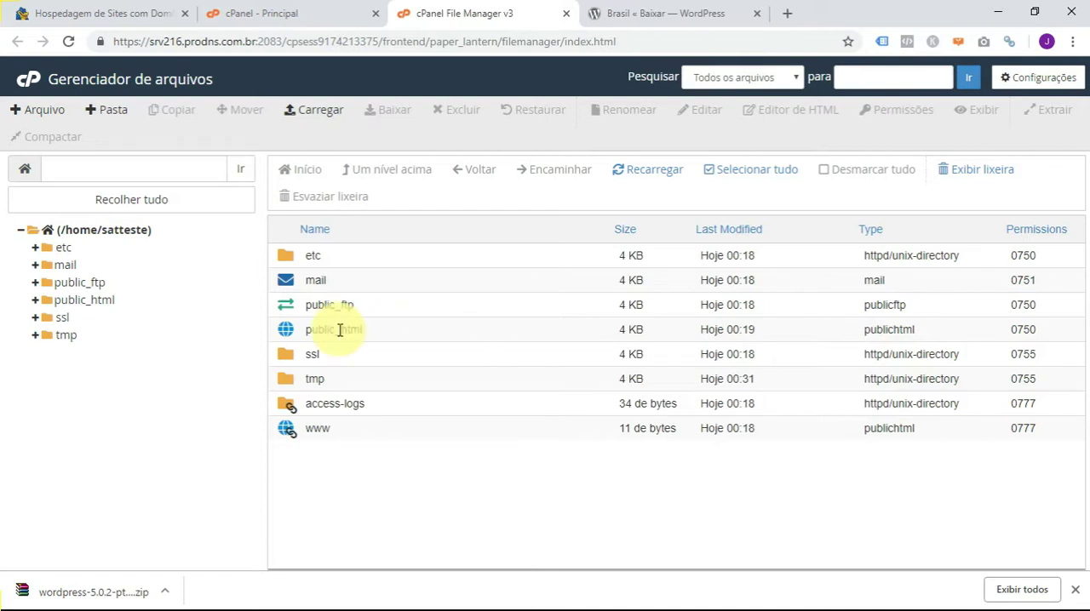
- Inspect the contents of the public_html folder and return to the account's home directory
left_click(89, 299)
left_click(89, 300)
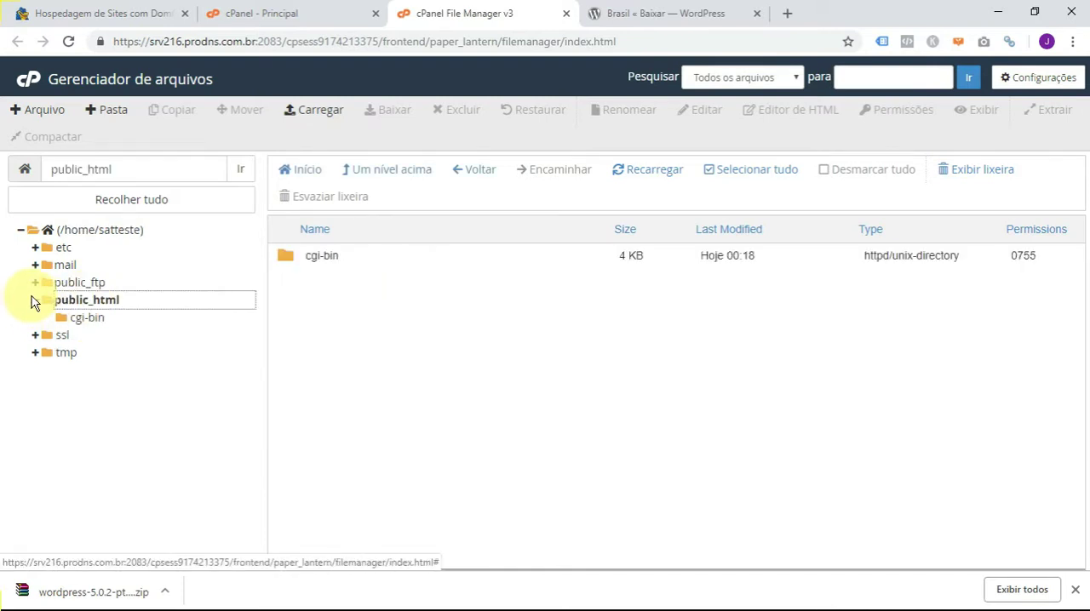
left_click(93, 231)
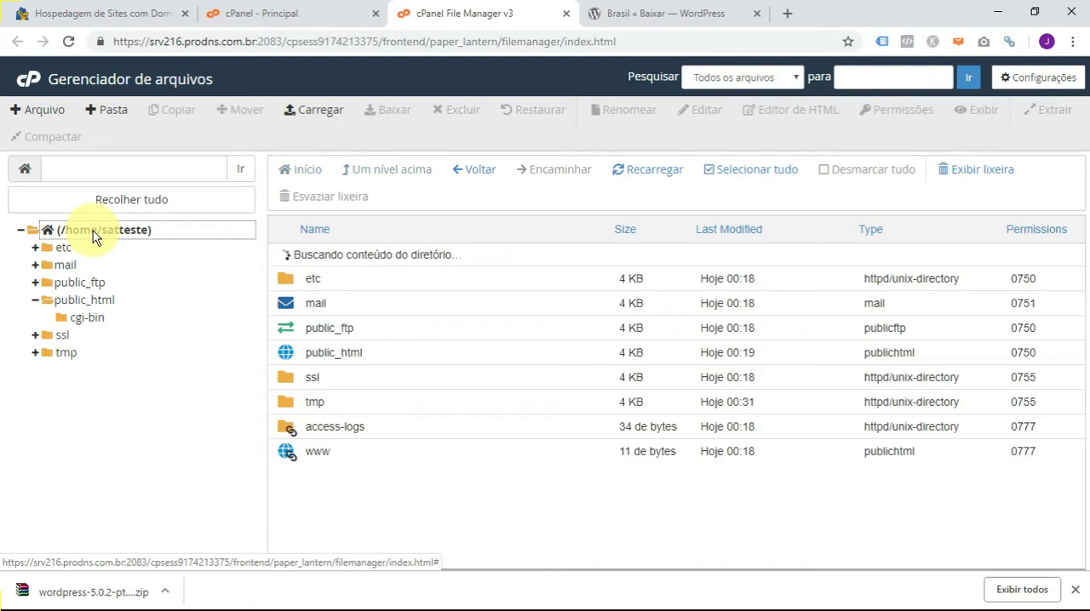
- Upload wordpress-5.0.2-pt_BR.zip from the local Wordpress folder into public_html and return to that folder's listing
double_click(438, 327)
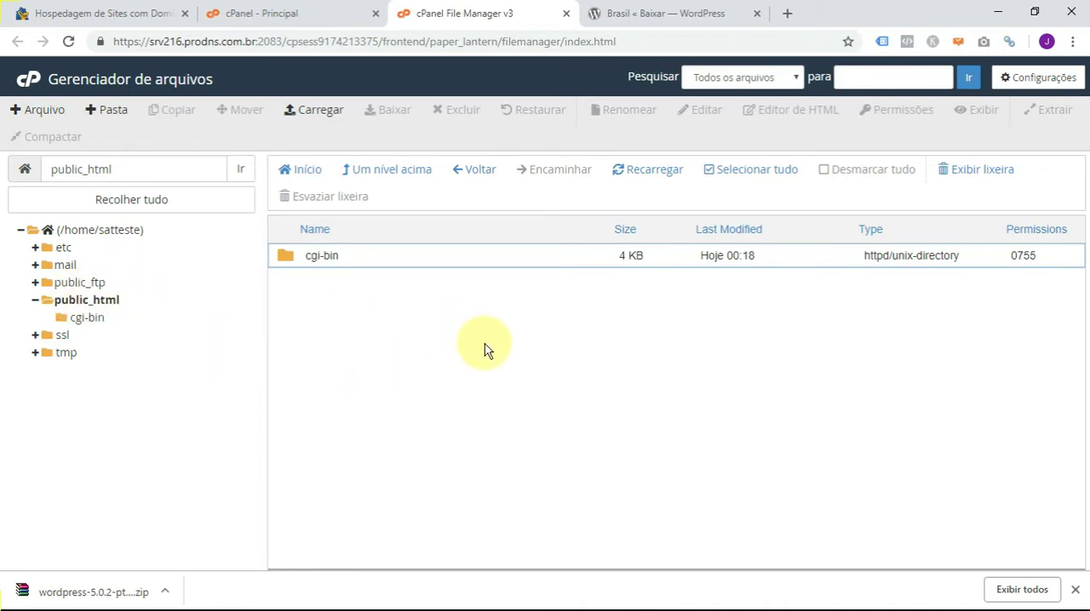
left_click(320, 116)
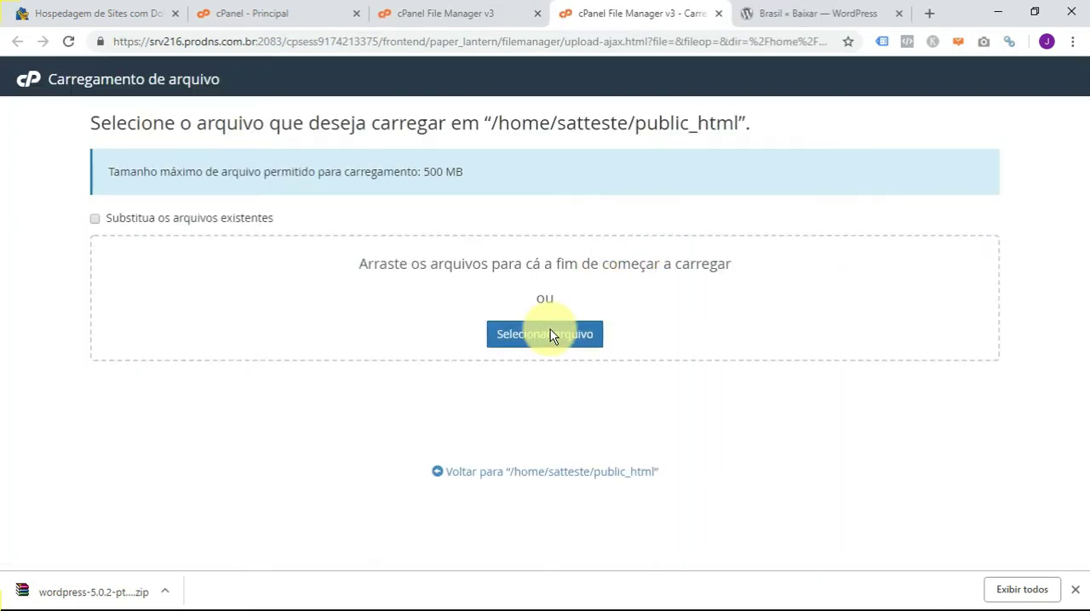
left_click(547, 334)
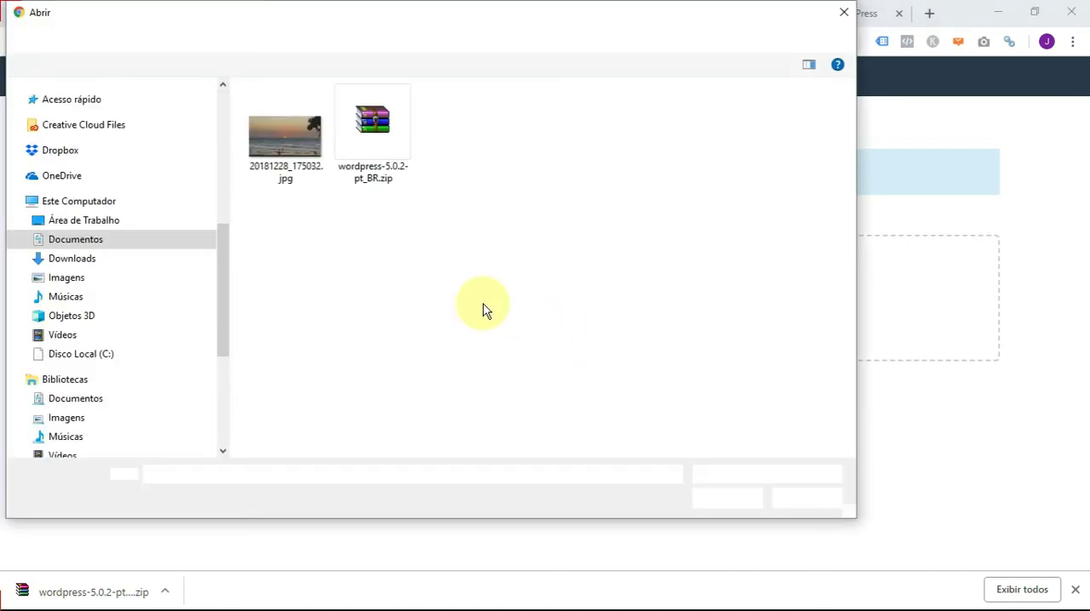
left_click(386, 132)
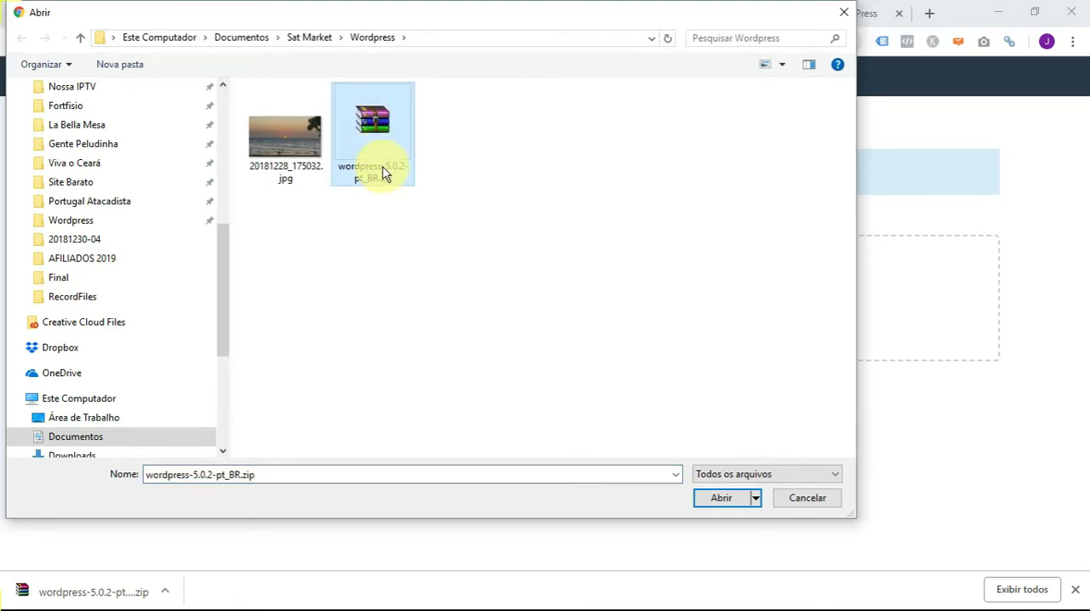
left_click(725, 500)
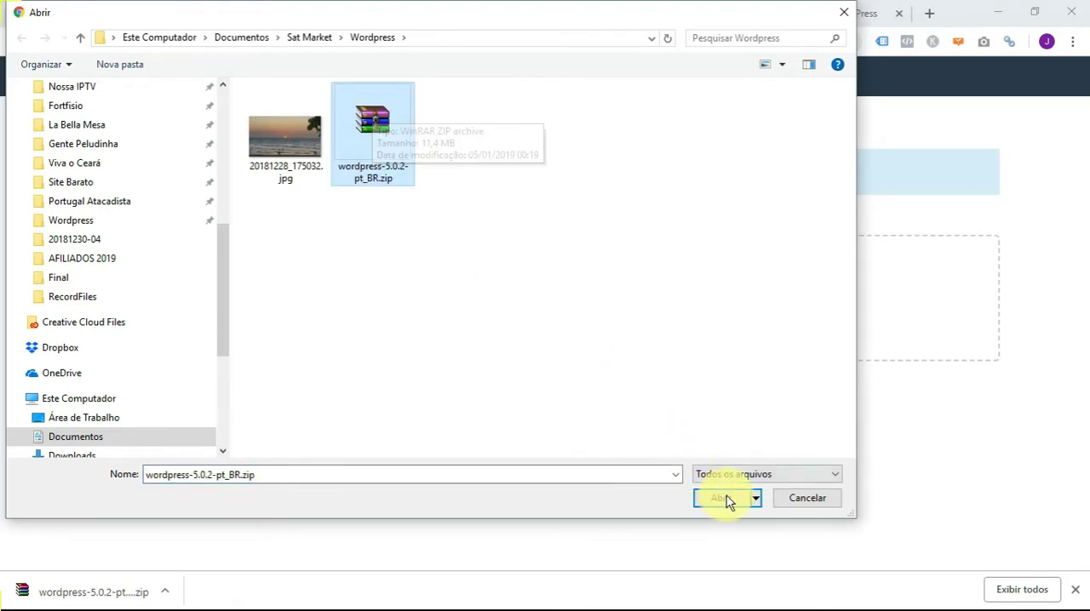
left_click(726, 498)
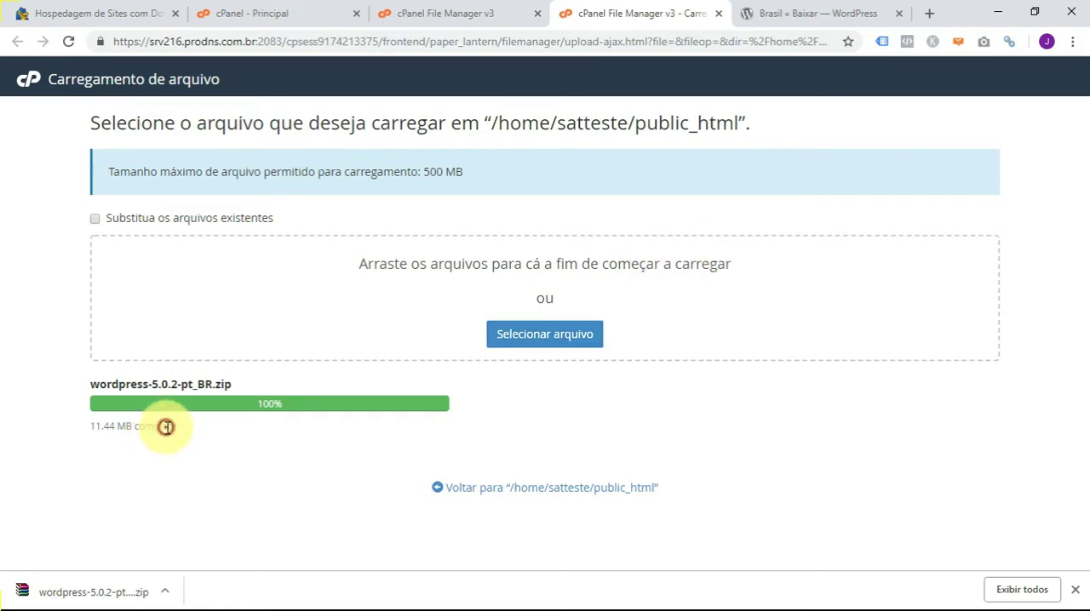
left_click(536, 488)
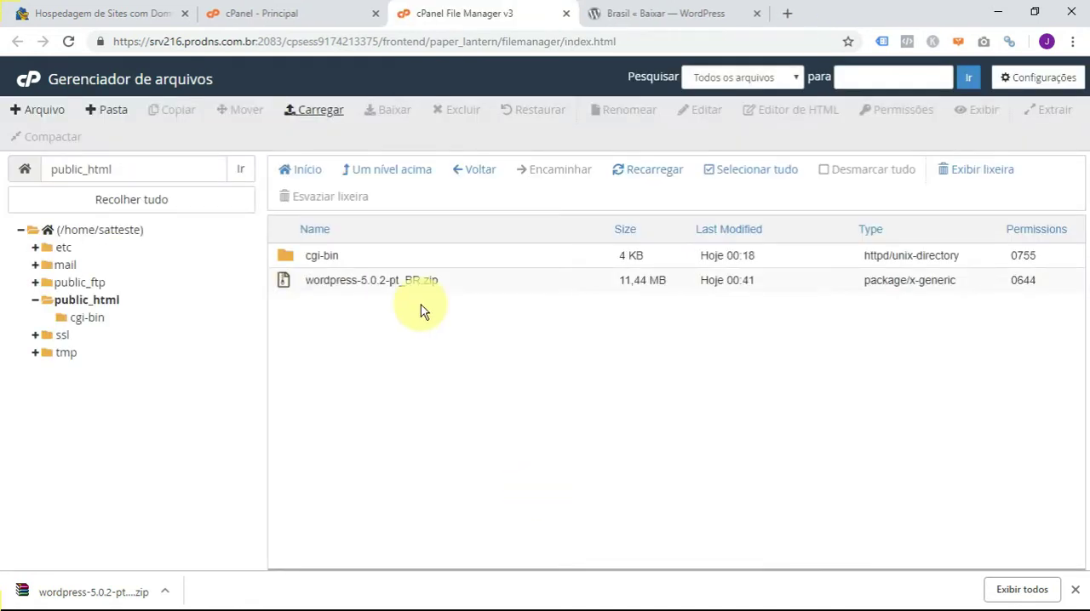
- Extract wordpress-5.0.2-pt_BR.zip into /public_html and dismiss the extraction results
left_click(497, 280)
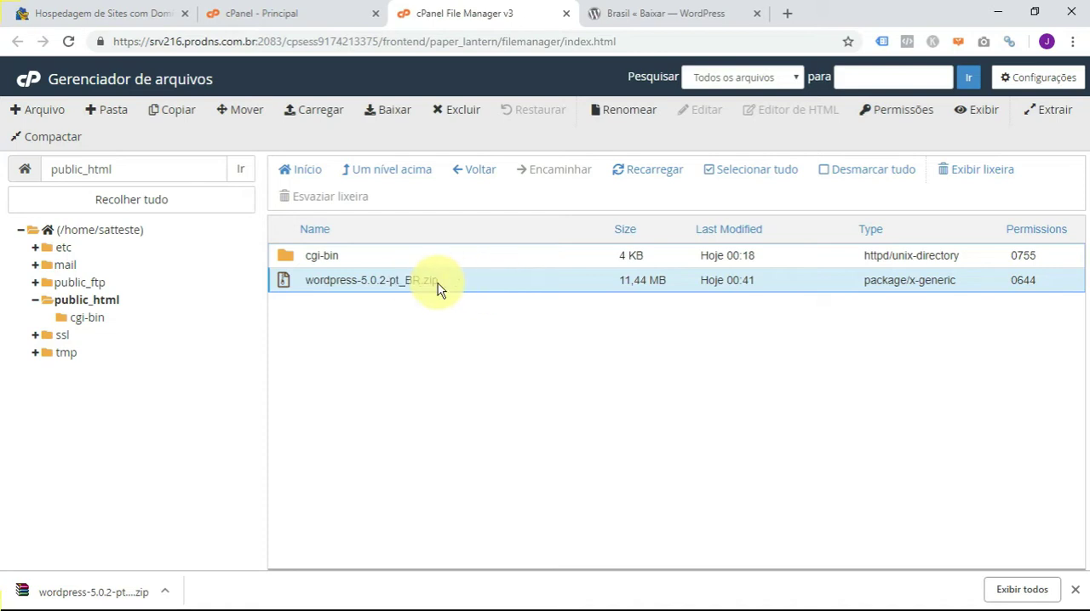
right_click(485, 283)
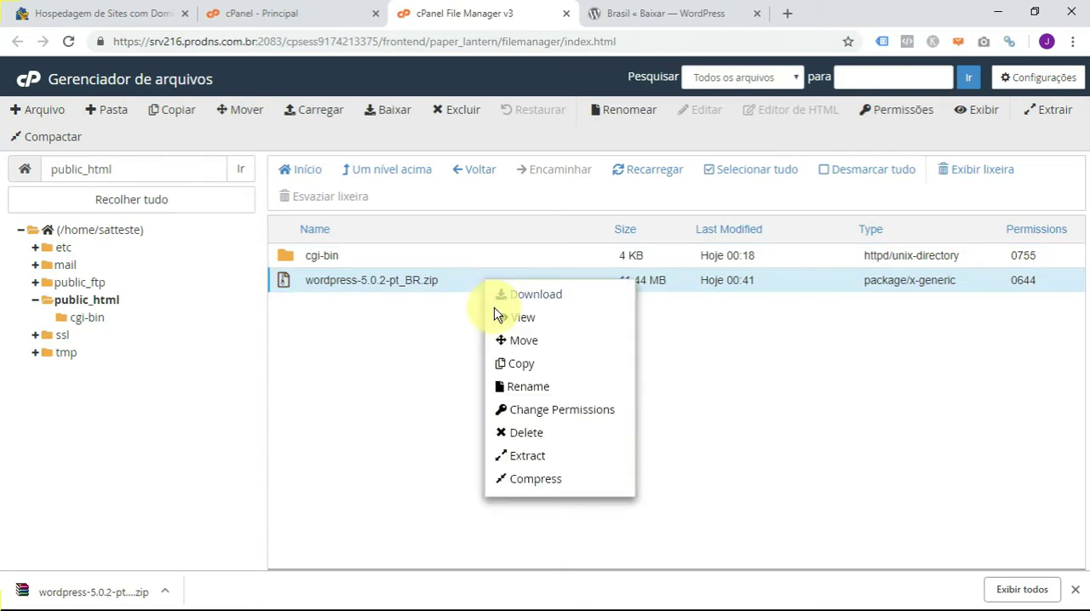
left_click(537, 459)
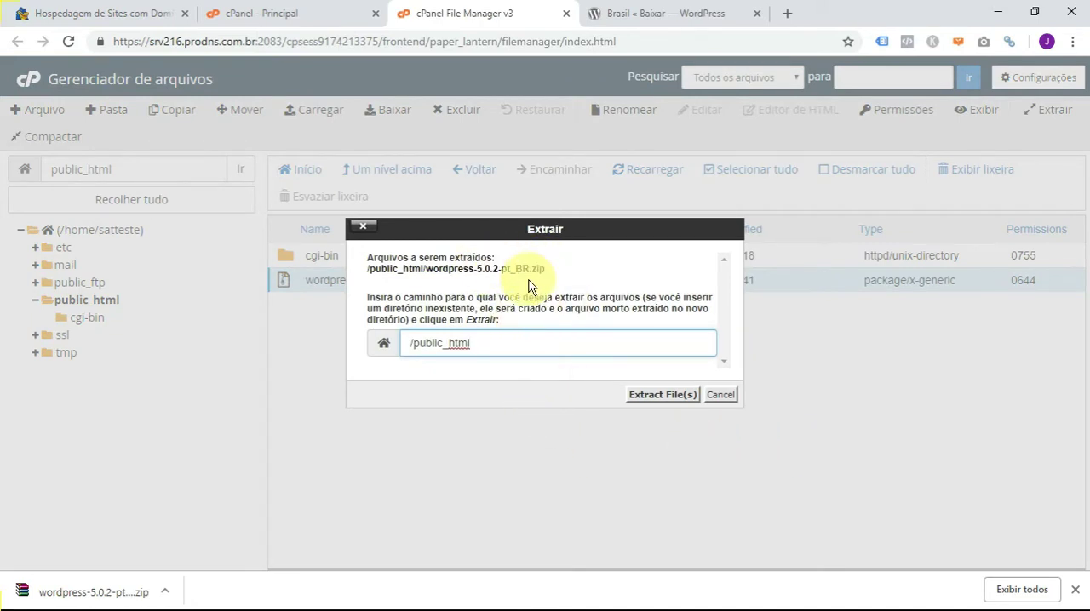
left_click(649, 396)
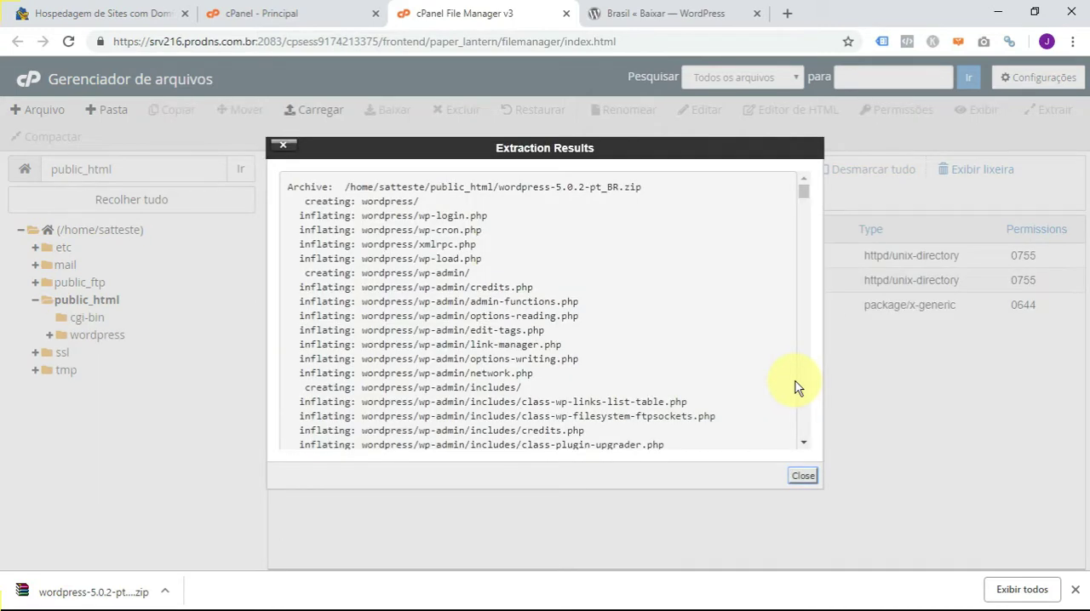
left_click(804, 475)
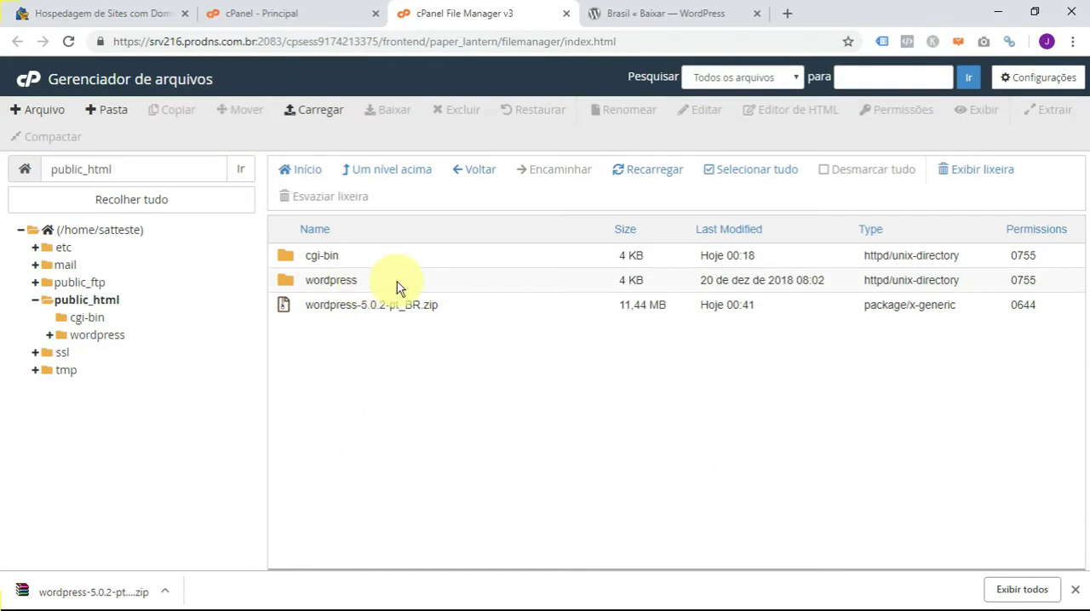
- Delete the uploaded wordpress-5.0.2-pt_BR.zip from public_html by moving it to the trash
left_click(460, 305)
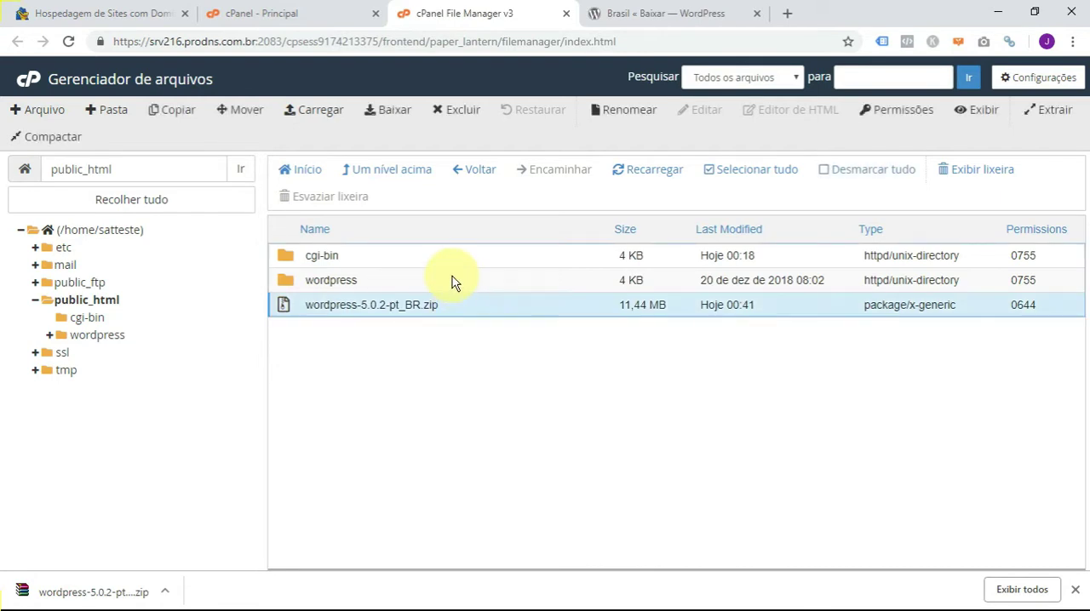
left_click(452, 281)
left_click(462, 305)
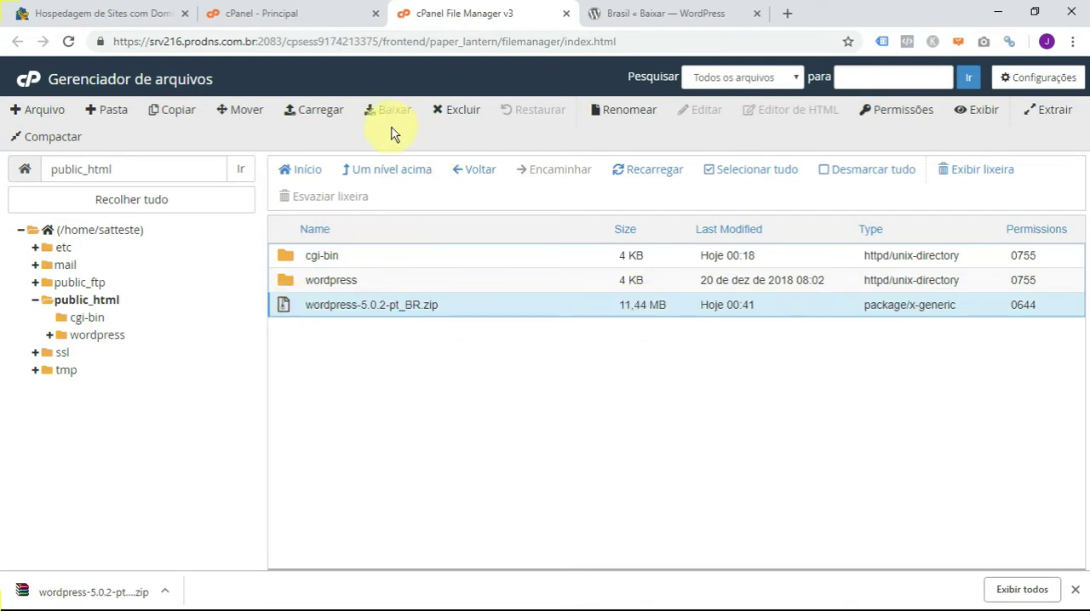
left_click(452, 109)
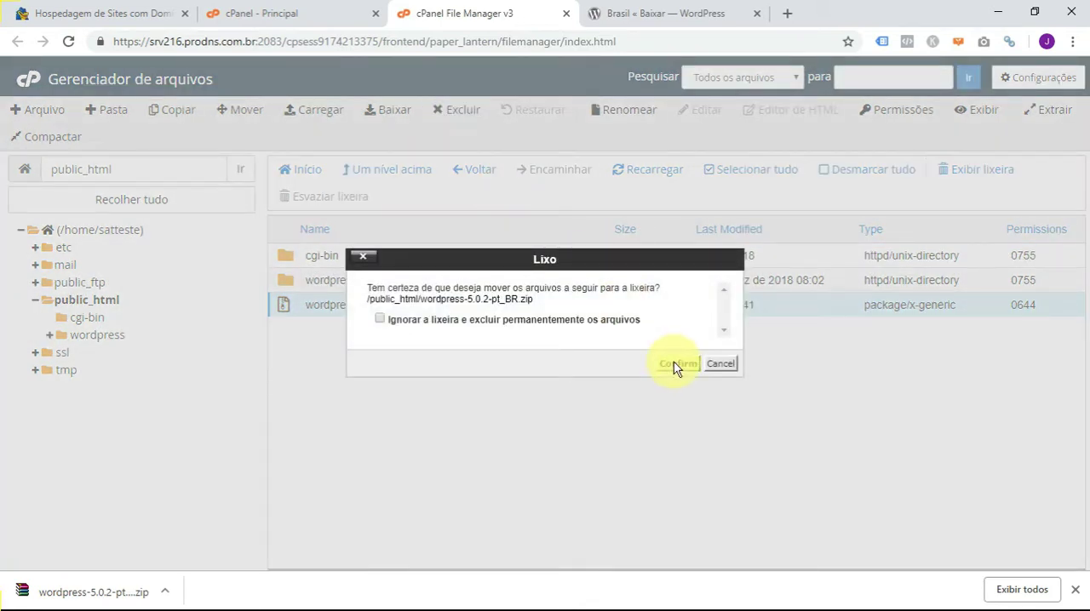
left_click(673, 363)
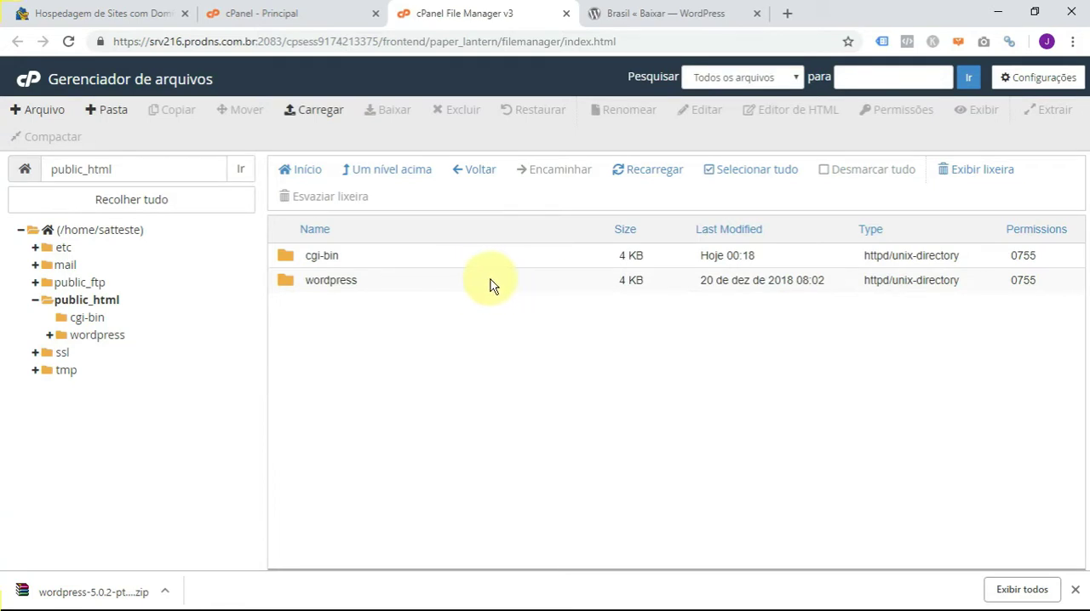
- Examine the files inside the extracted wordpress folder and go back to public_html
left_click(396, 284)
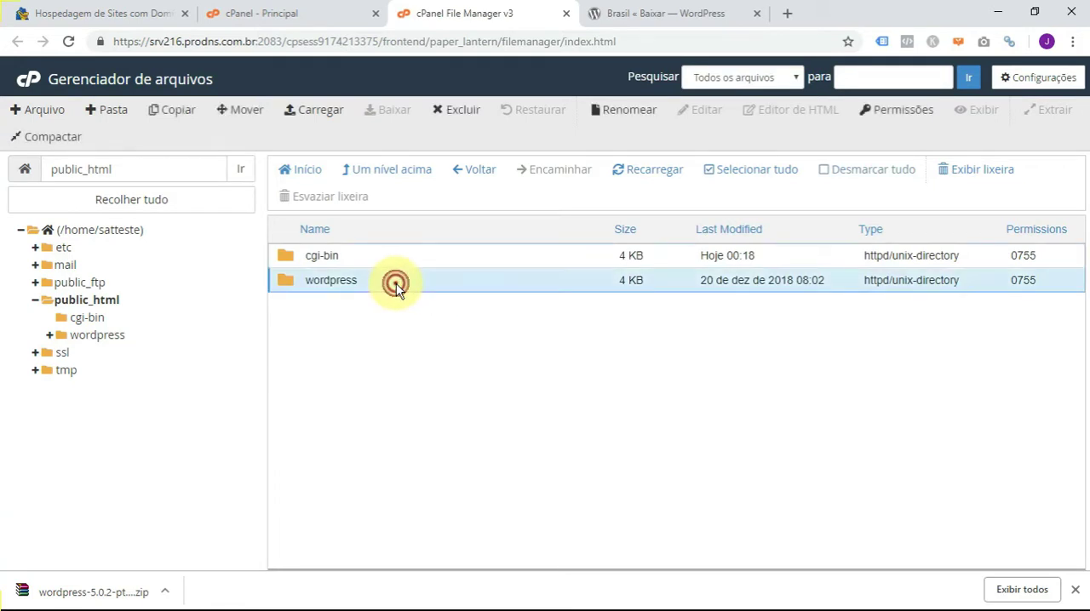
double_click(396, 283)
scroll(570, 361, "down", 3)
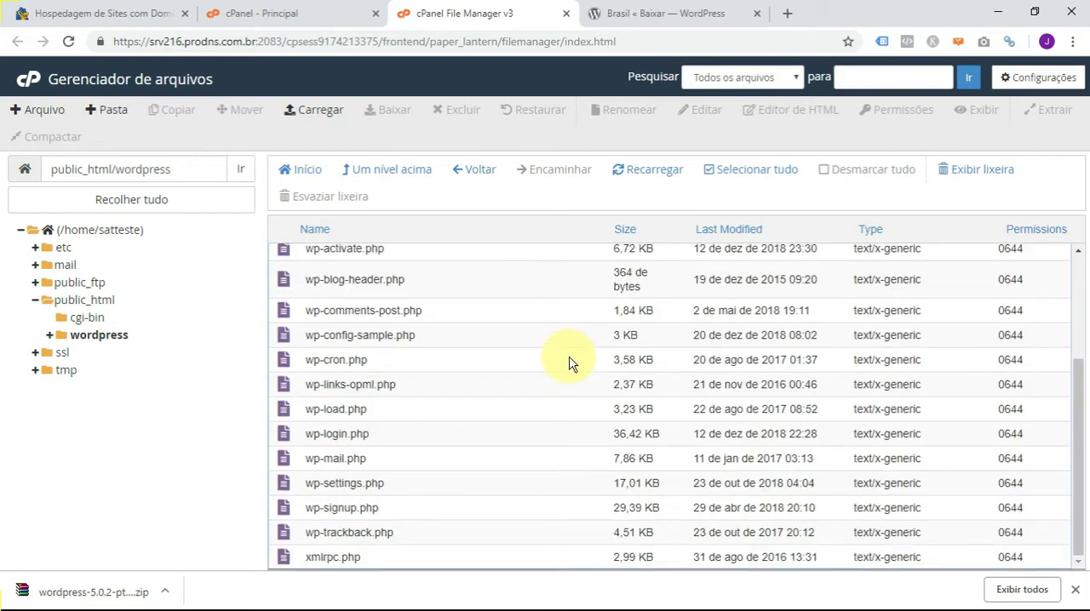
scroll(570, 361, "up", 3)
left_click(471, 169)
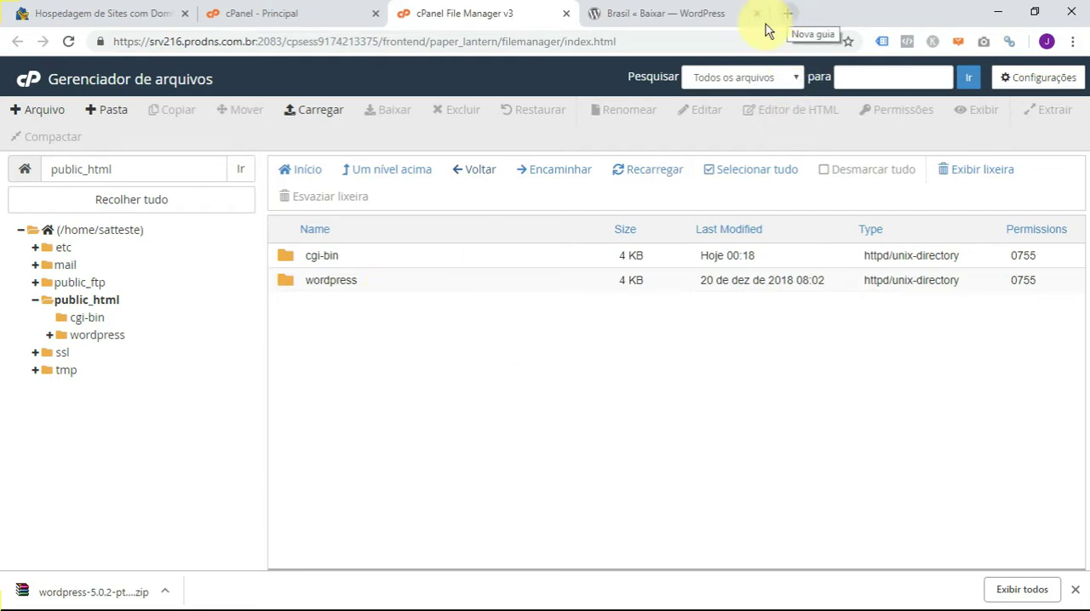
left_click(785, 11)
left_click(515, 42)
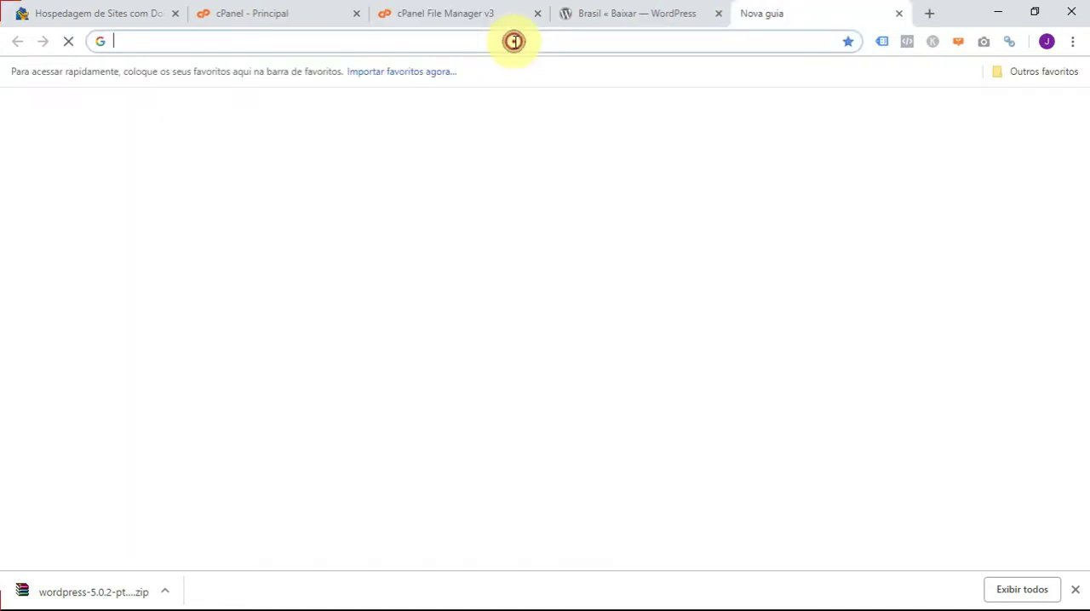
type("ww")
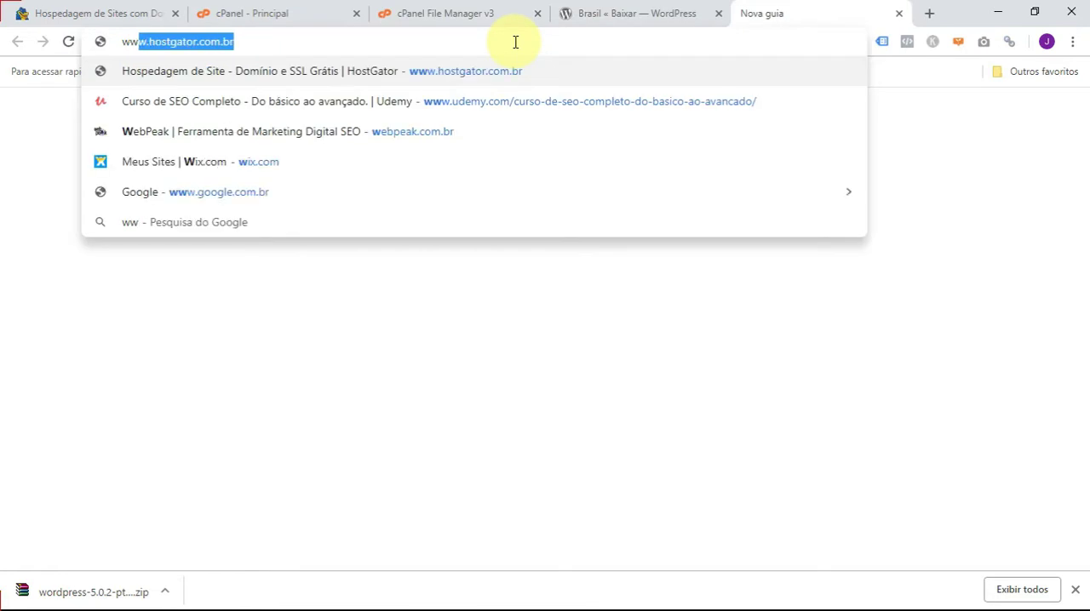
type("w.meusi")
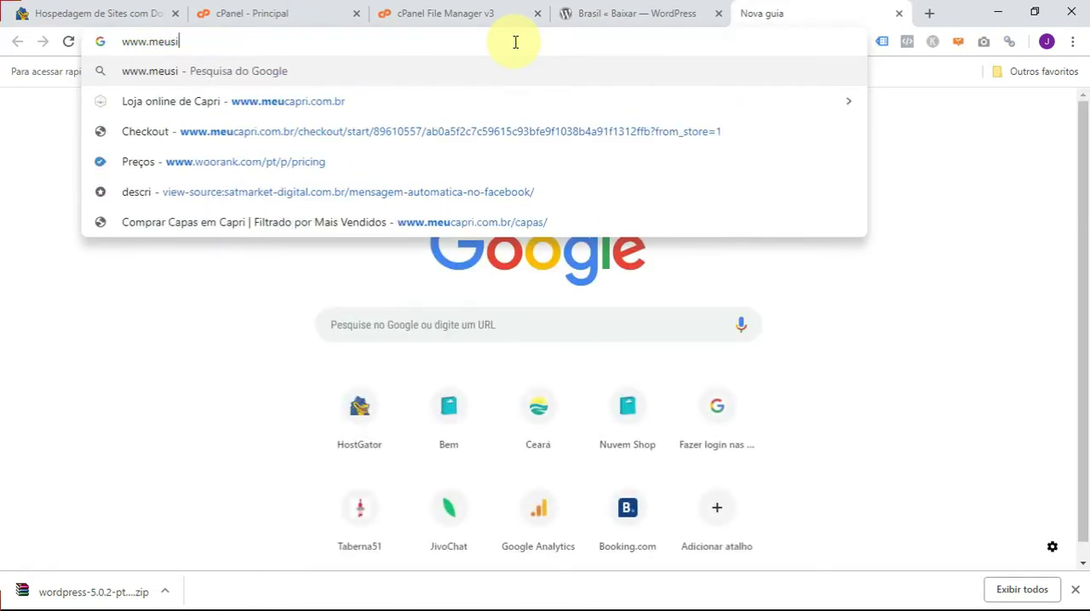
type("te.com.br")
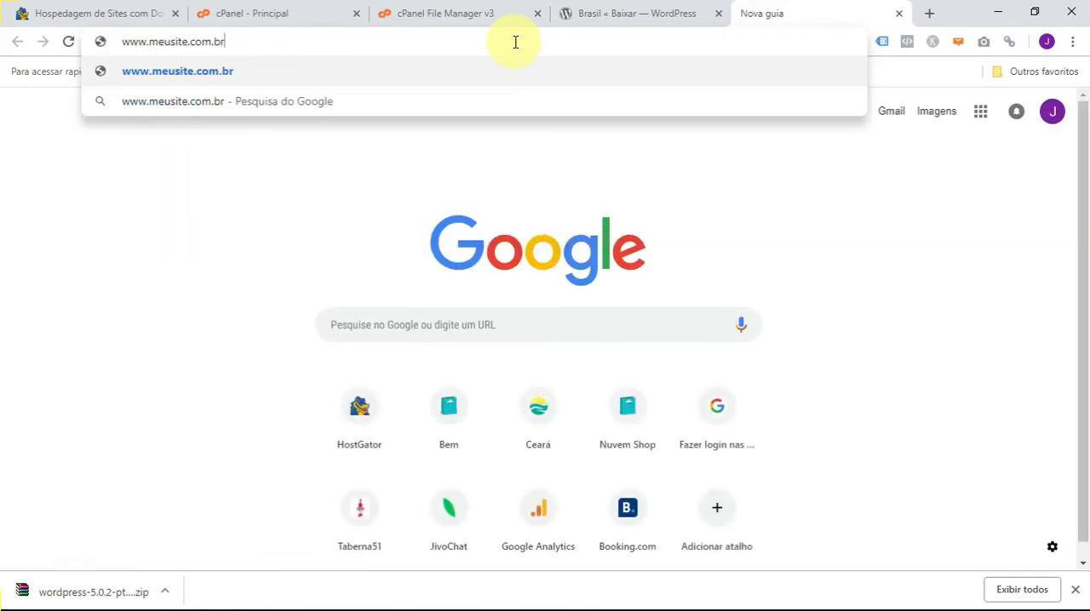
type("\\word")
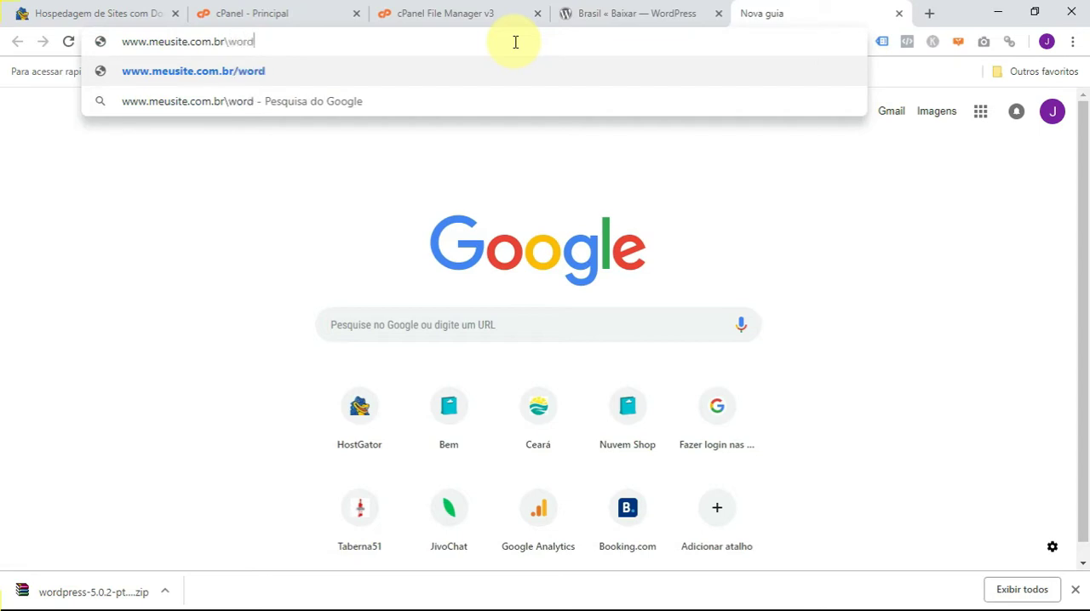
type("press")
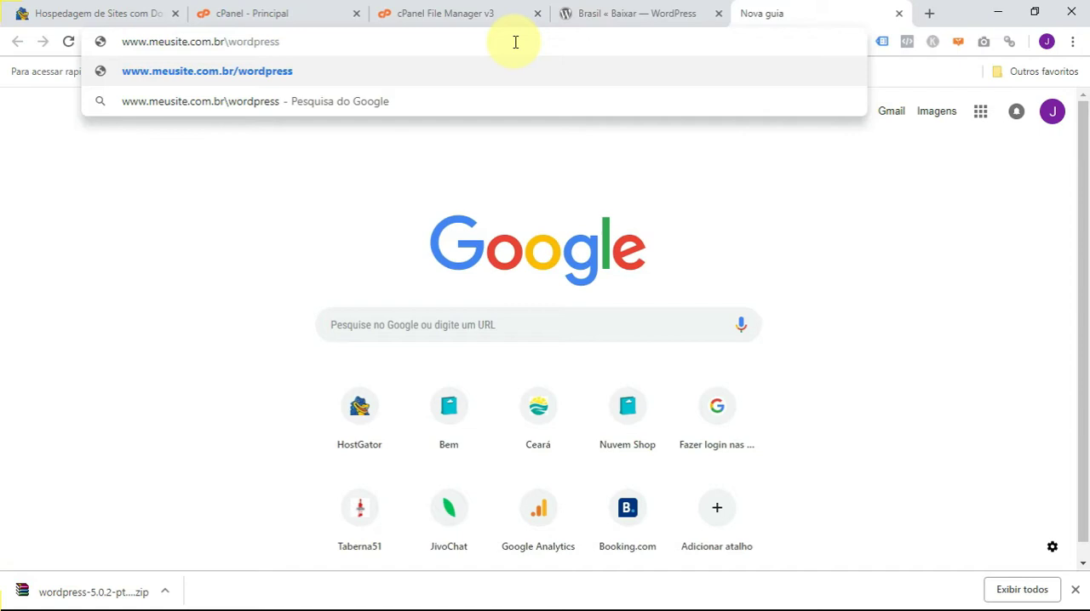
type("\\")
type("cotat")
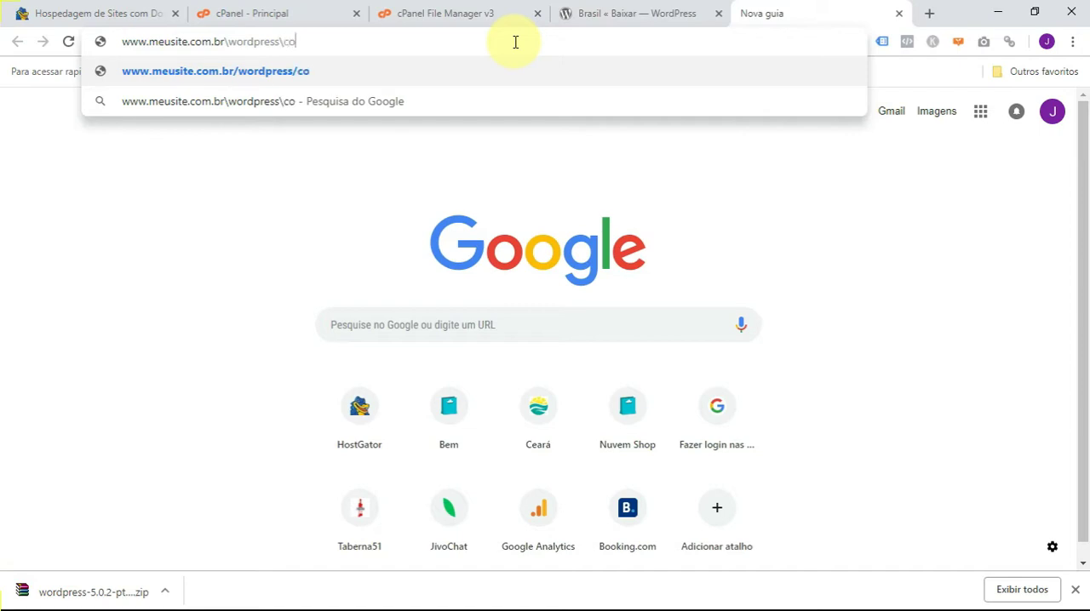
key("BackSpace")
type("ntato")
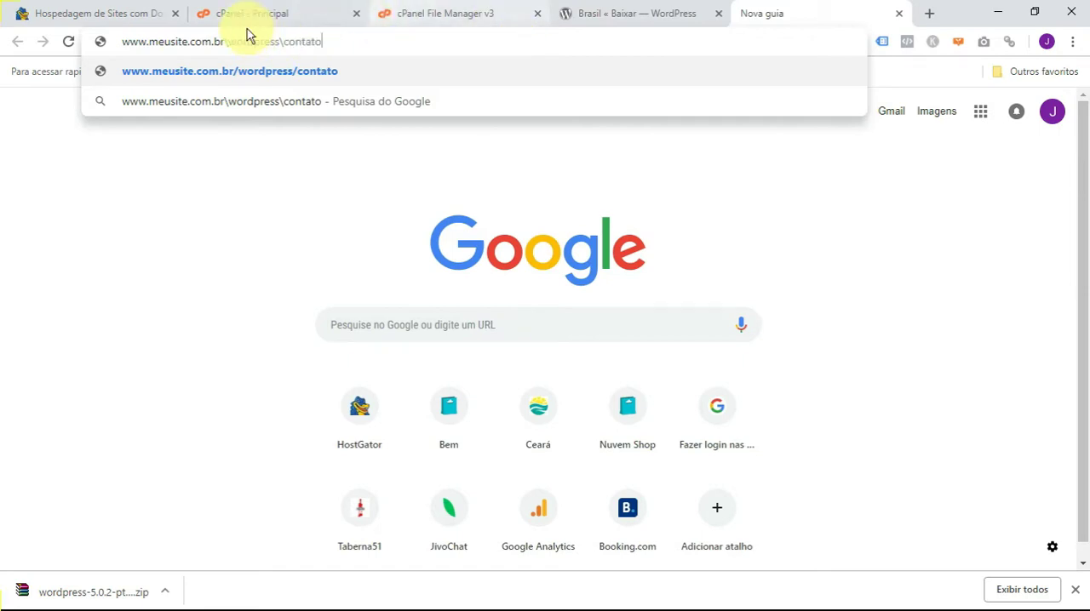
left_click_drag(227, 41, 285, 39)
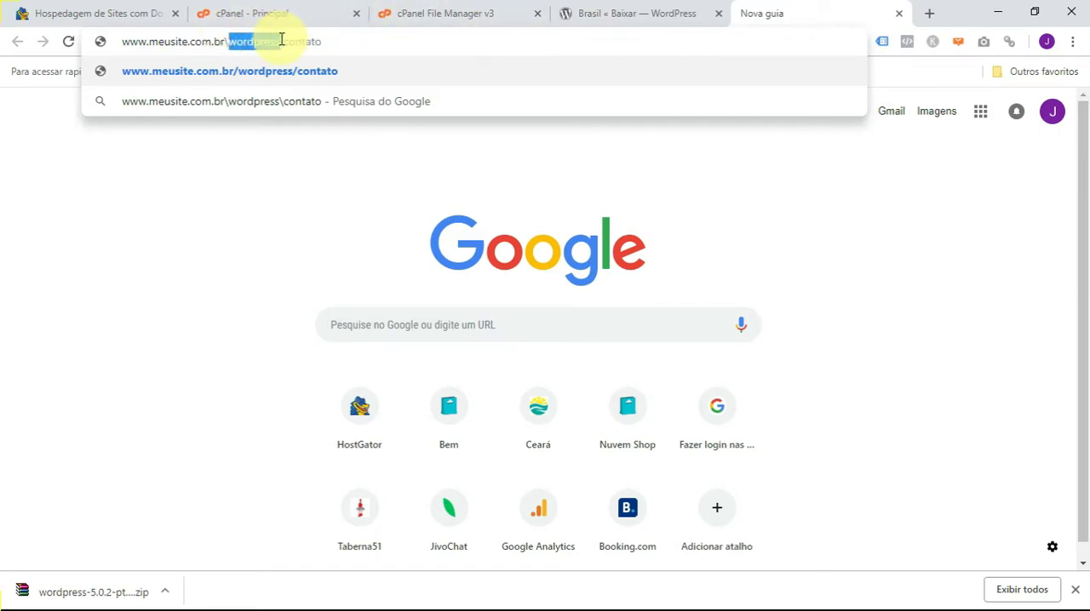
- Return to the File Manager, open the wordpress folder and select its items from wp-admin through xmlrpc.php
left_click(470, 10)
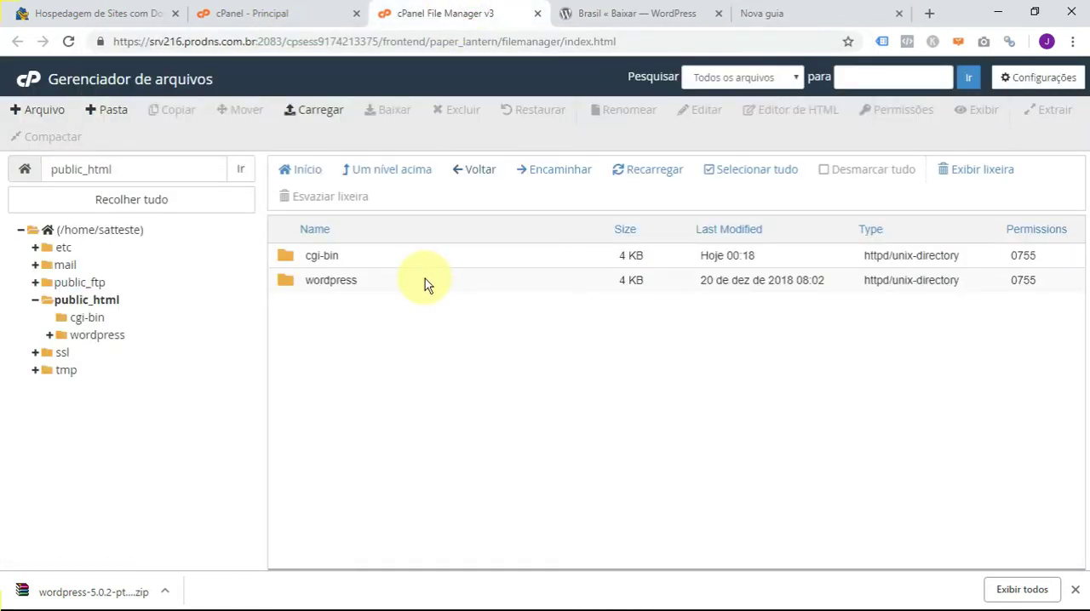
double_click(424, 278)
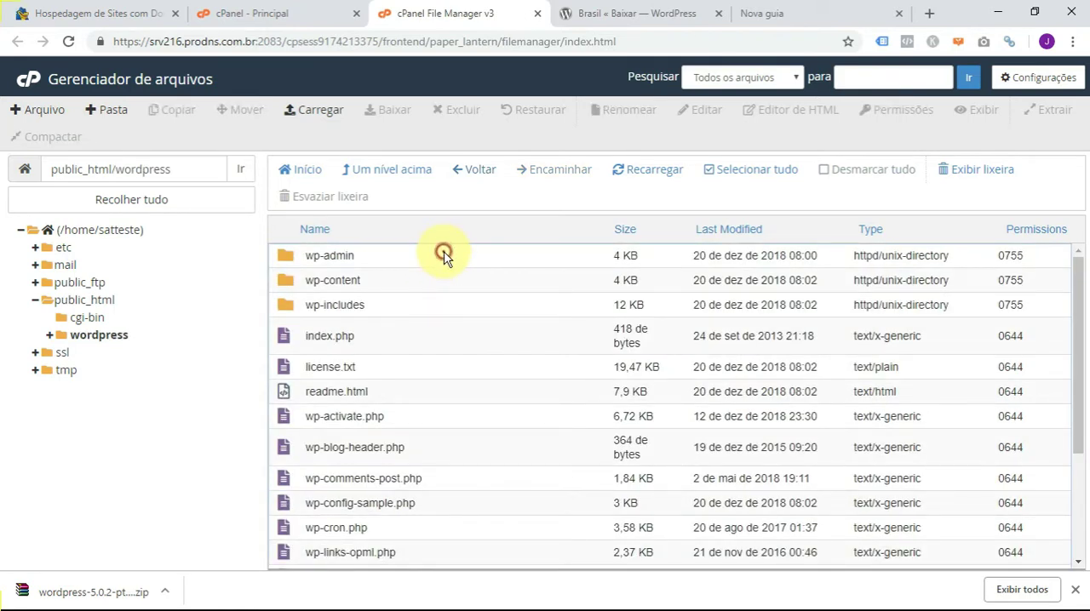
left_click(444, 255)
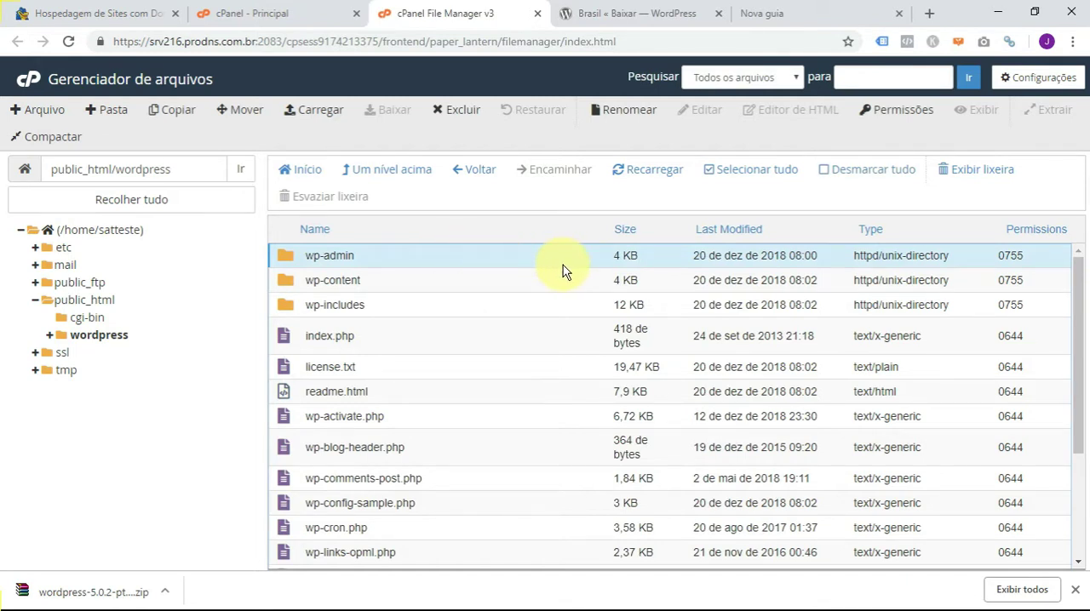
left_click_drag(1080, 302, 1078, 470)
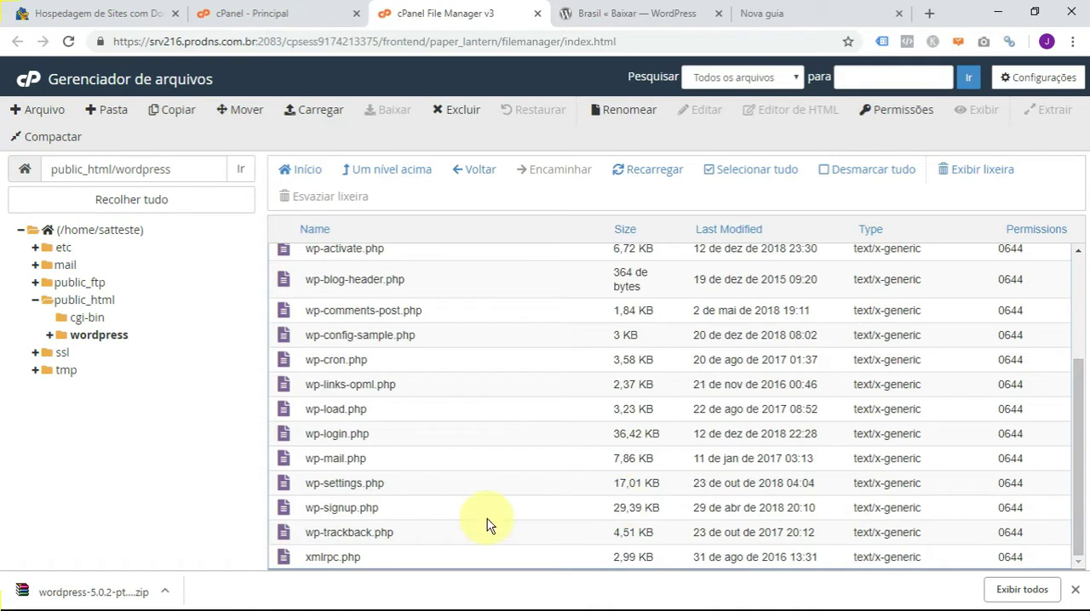
left_click(454, 560)
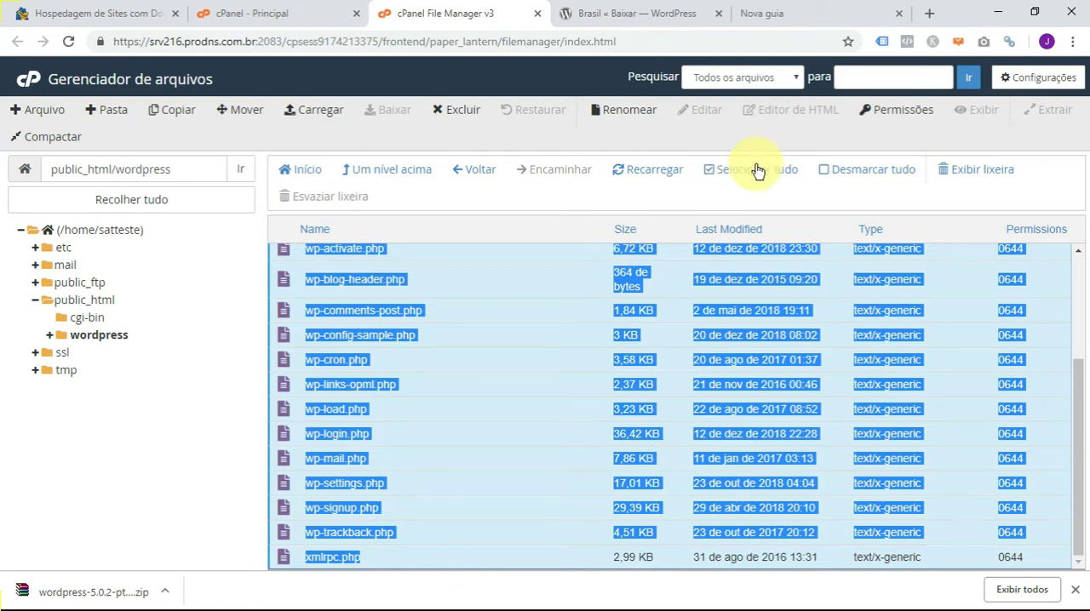
- Replace the range selection by selecting everything in the wordpress folder at once, and clear the selection
left_click(554, 386)
left_click(545, 341)
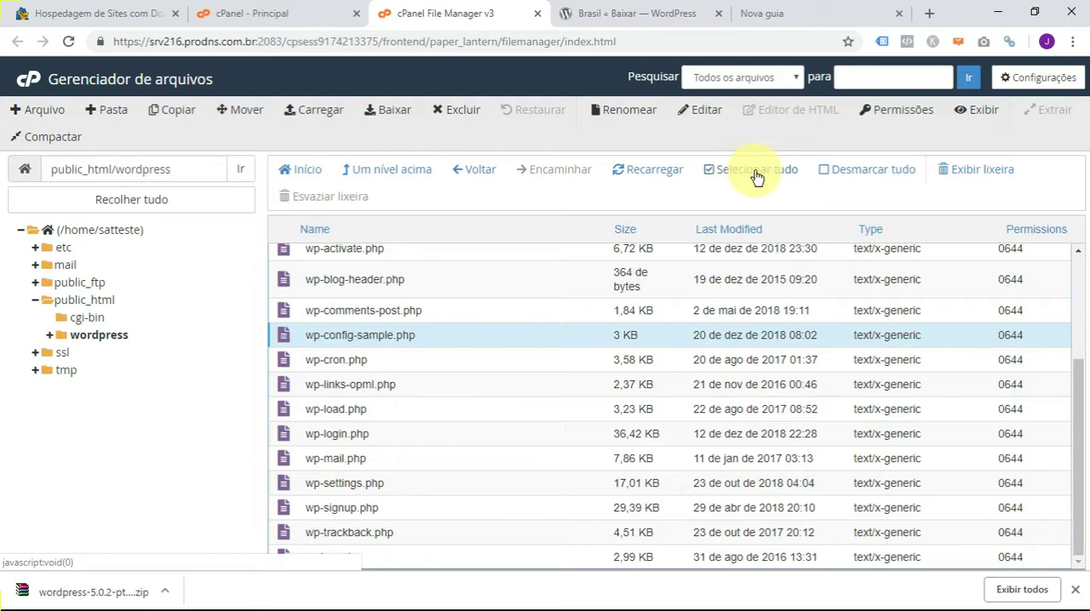
left_click(730, 170)
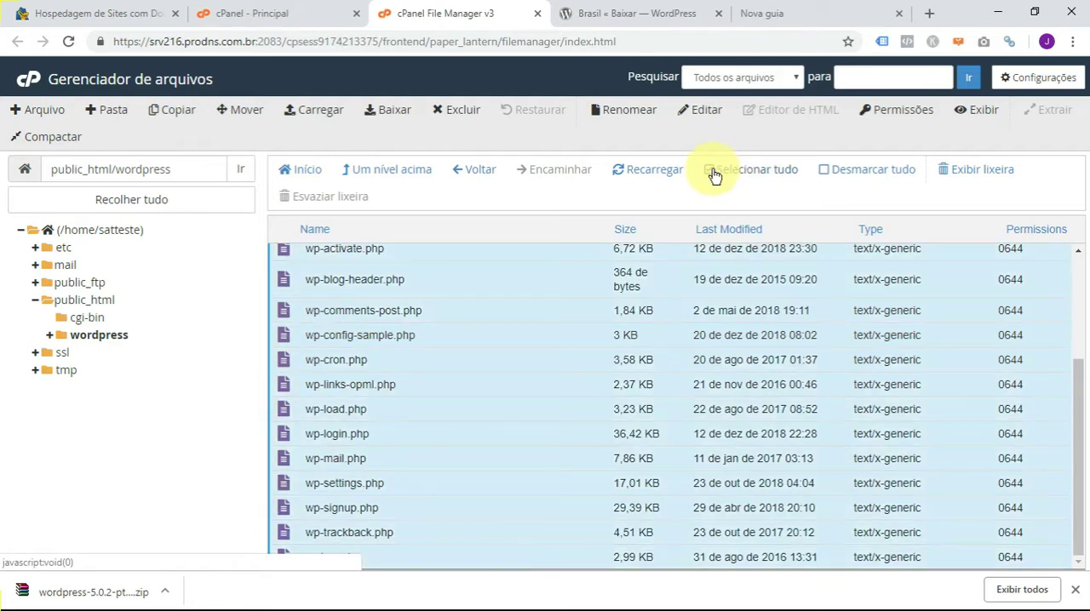
left_click(827, 171)
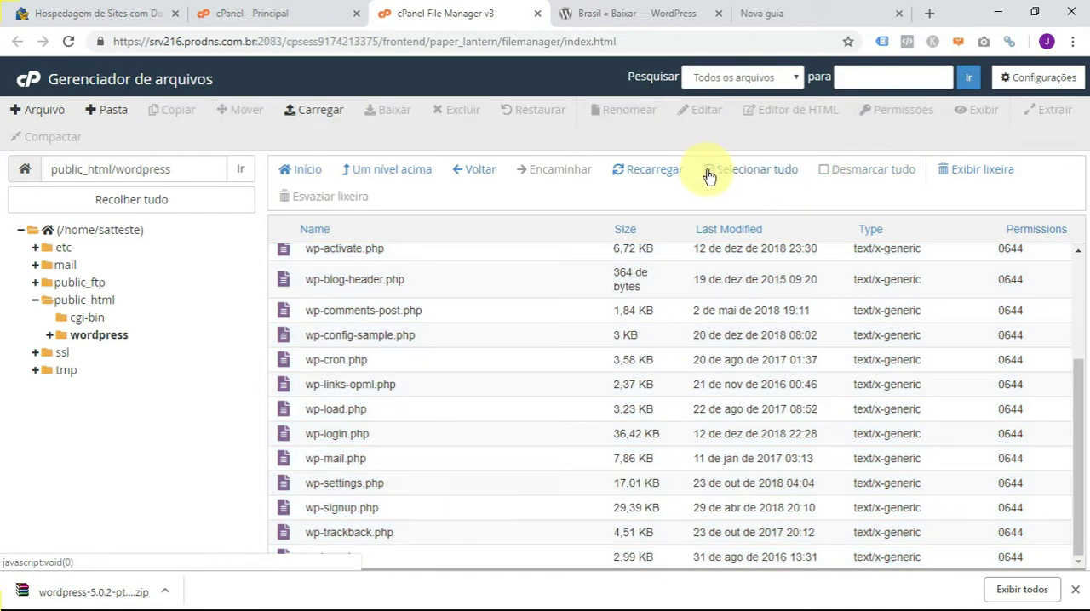
- Select all items in the wordpress folder, dismiss the browser's download bar and look over the selection
left_click(709, 175)
left_click_drag(1080, 422, 1071, 291)
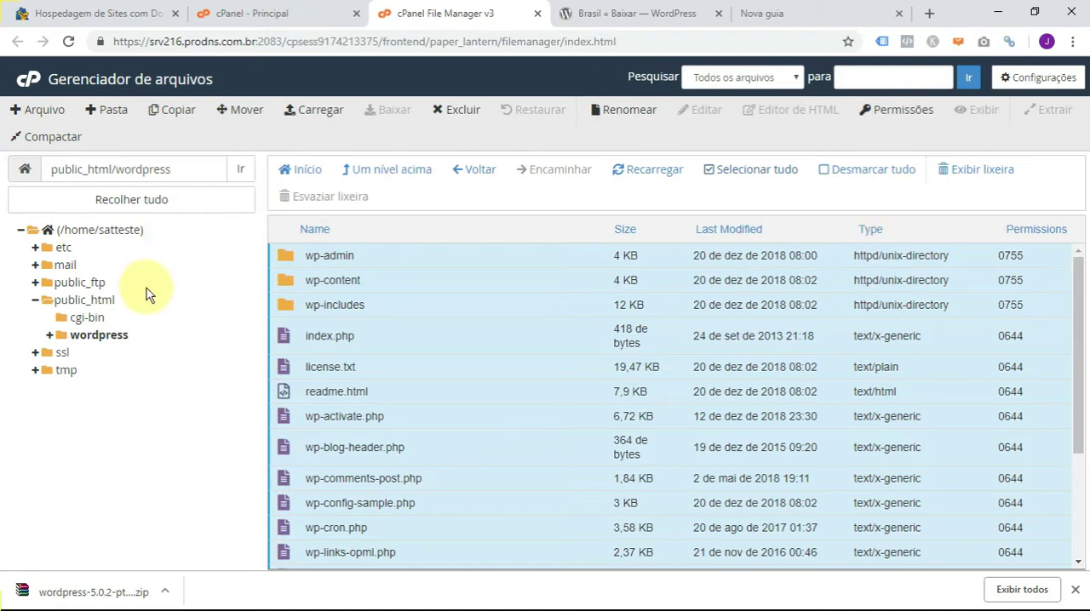
left_click(89, 337)
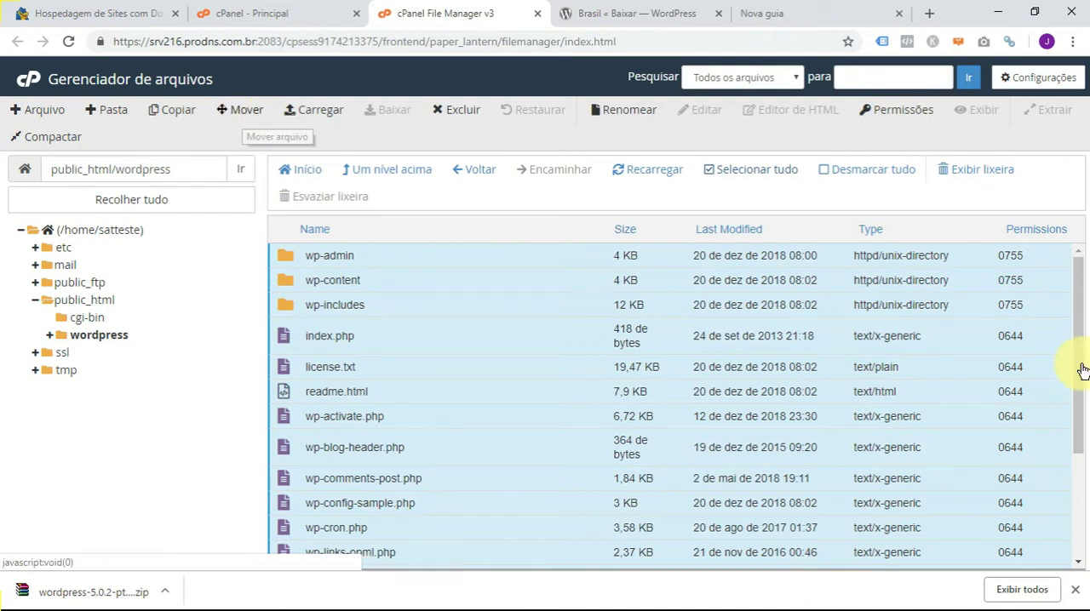
left_click_drag(1076, 308, 1068, 446)
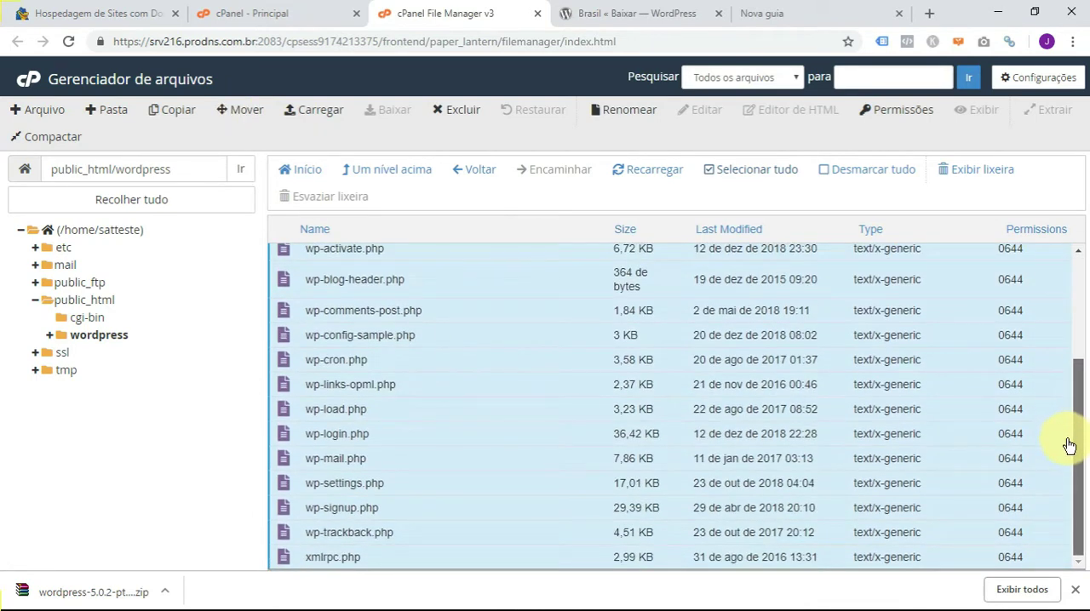
left_click(1075, 596)
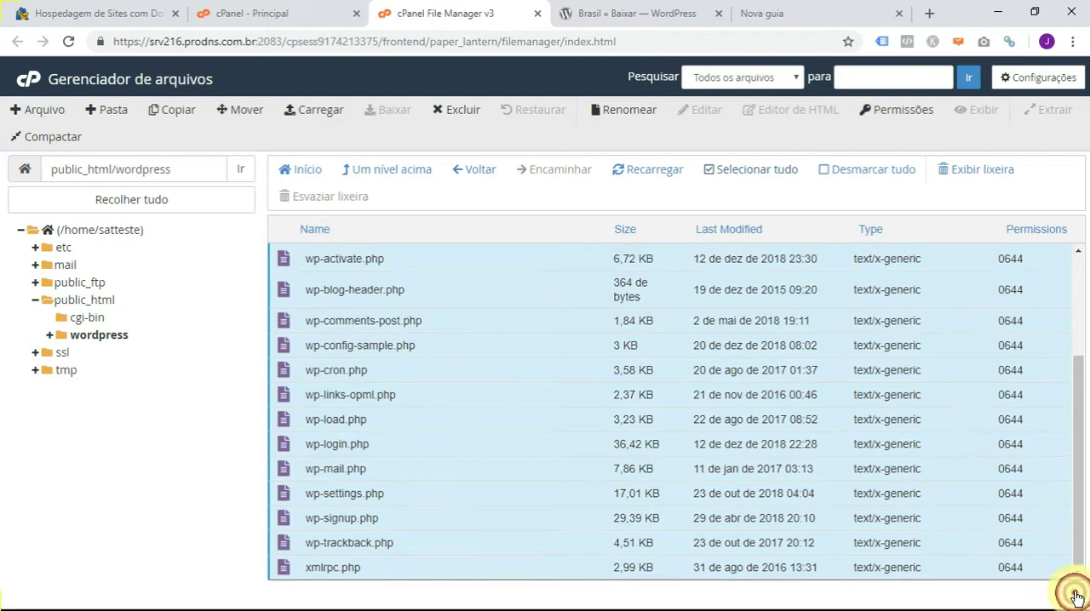
left_click_drag(1074, 553, 1079, 374)
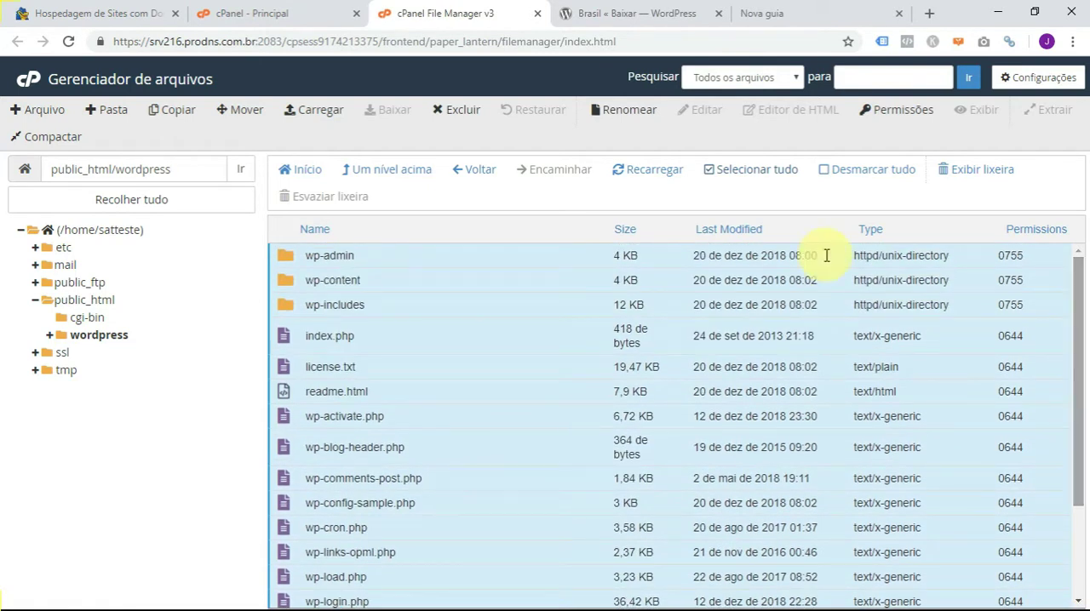
- Move the selected WordPress files and folders to the path /public_html/
left_click(239, 113)
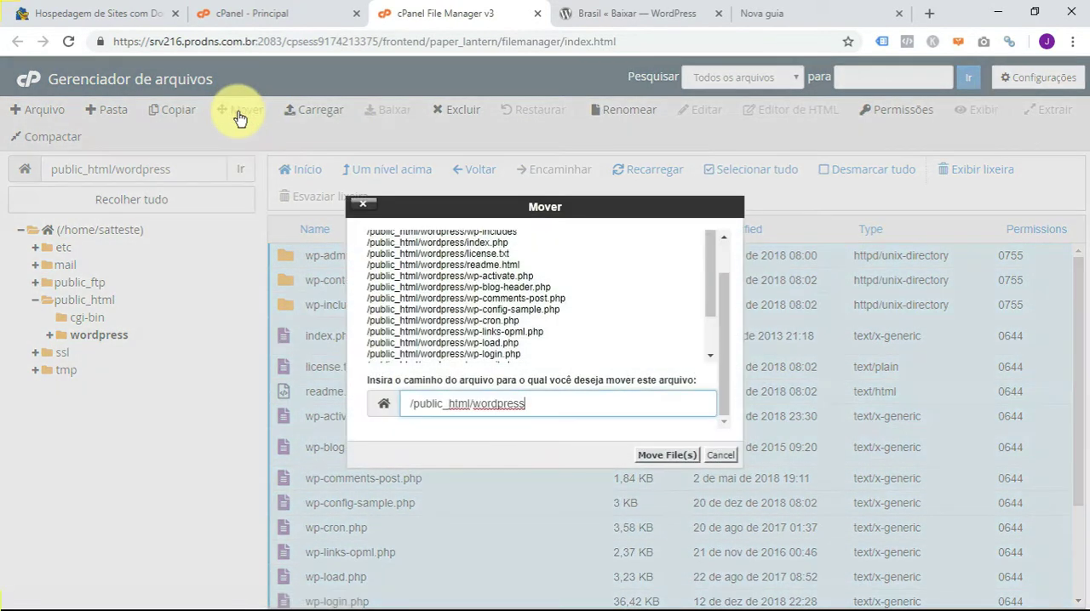
left_click_drag(473, 404, 537, 406)
left_click(537, 406)
key("BackSpace")
key("BackSpace")
key("BackSpace")
key("BackSpace")
key("BackSpace")
key("BackSpace")
key("BackSpace")
key("BackSpace")
key("BackSpace")
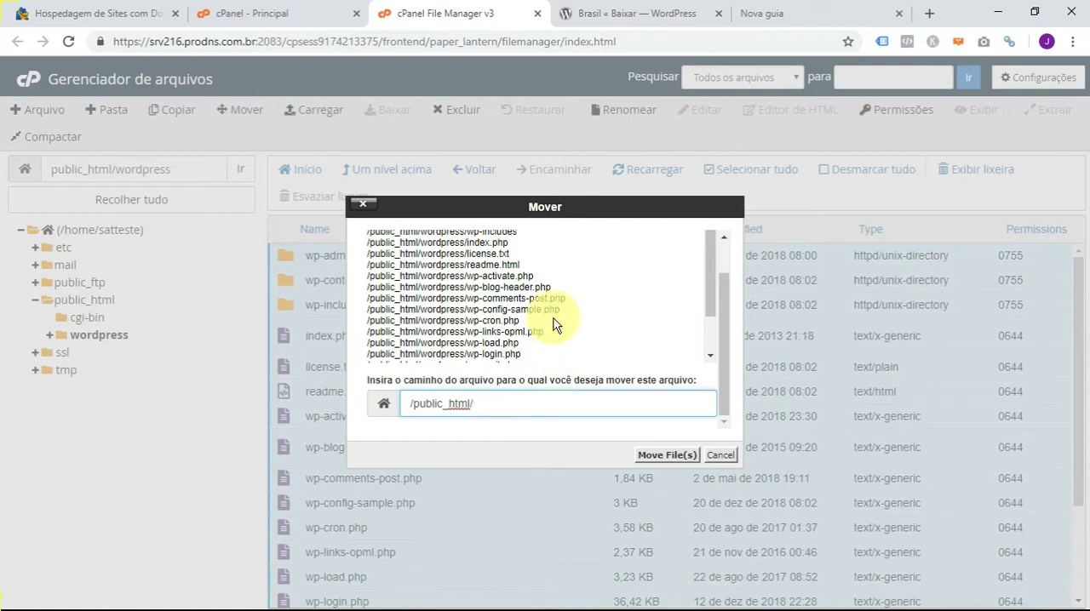
left_click(662, 458)
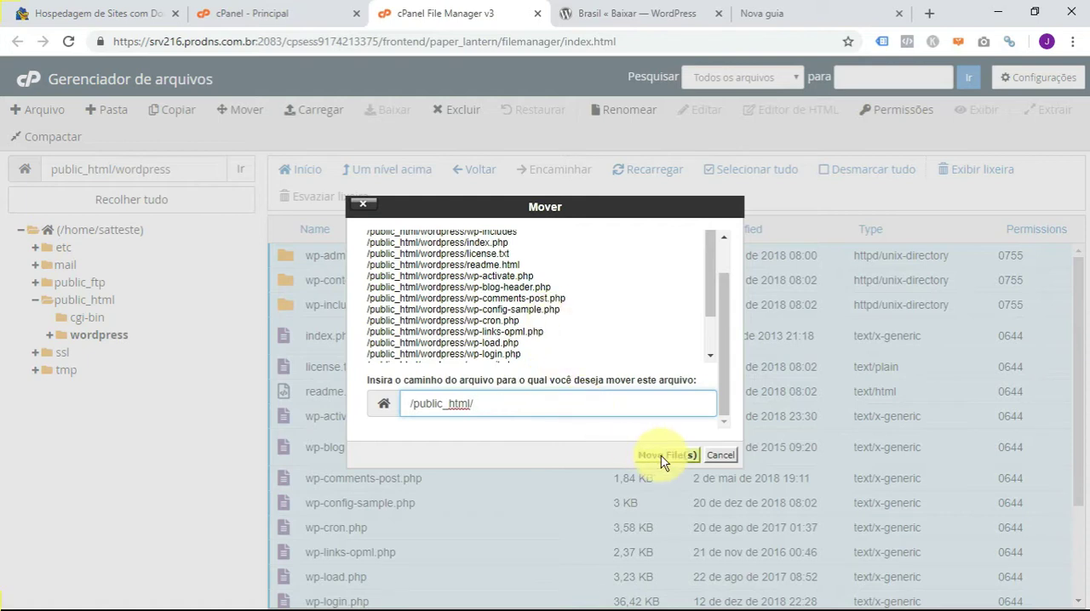
left_click_drag(409, 405, 485, 402)
left_click(486, 402)
left_click(669, 457)
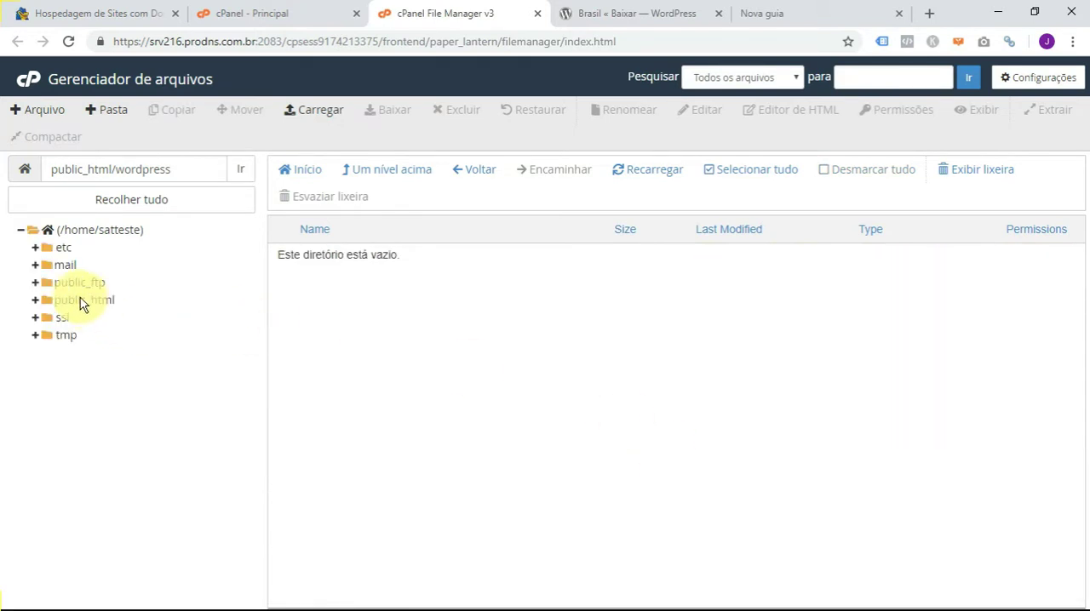
- Expand public_html, check the contents of the wordpress folder, and review the file list in public_html
left_click(36, 300)
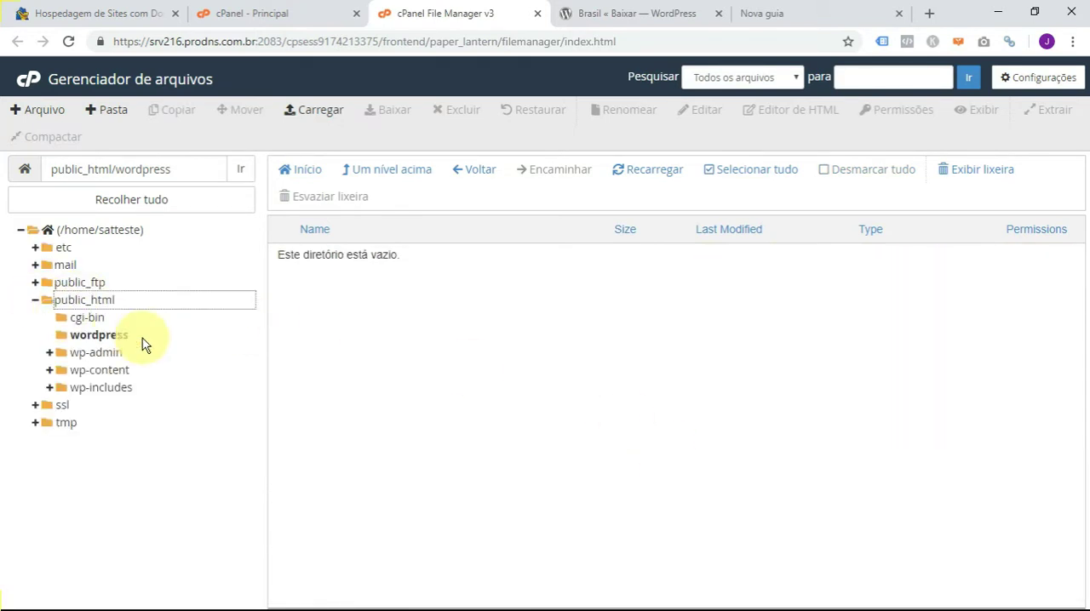
left_click(108, 336)
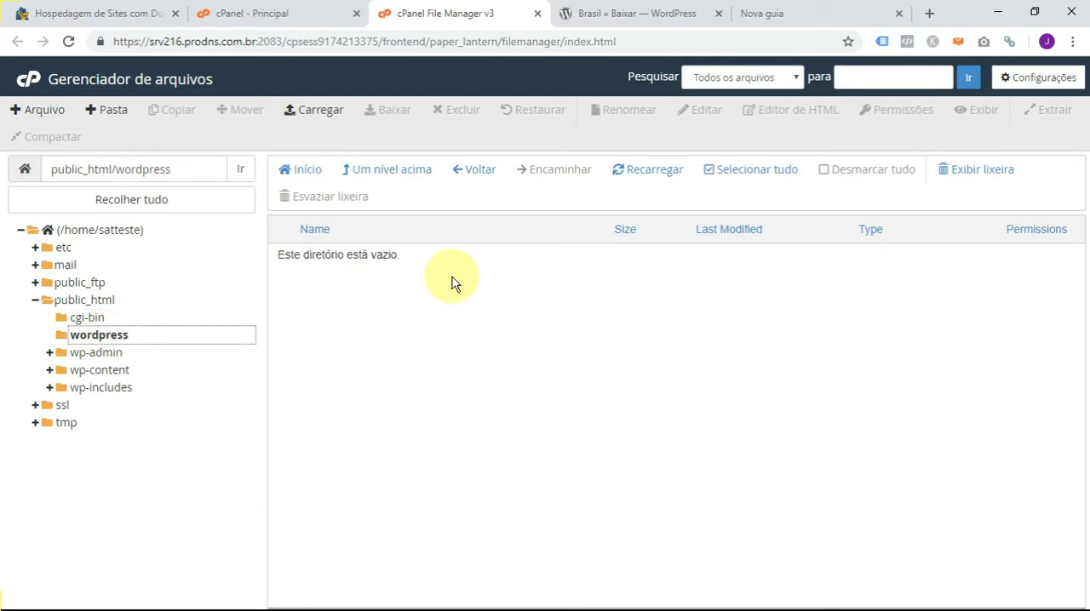
left_click(83, 303)
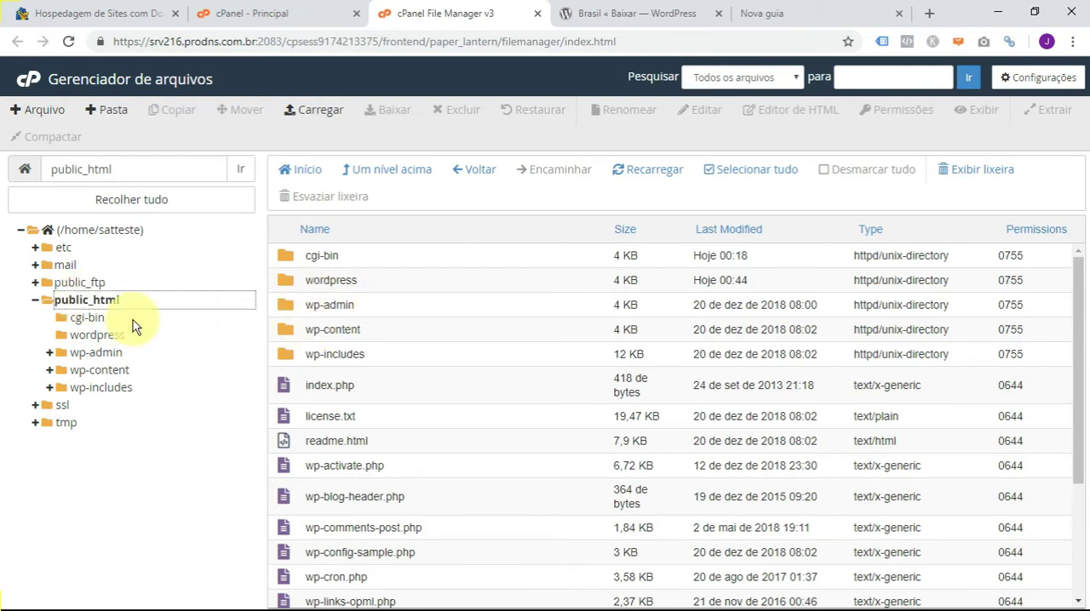
scroll(522, 430, "down", 2)
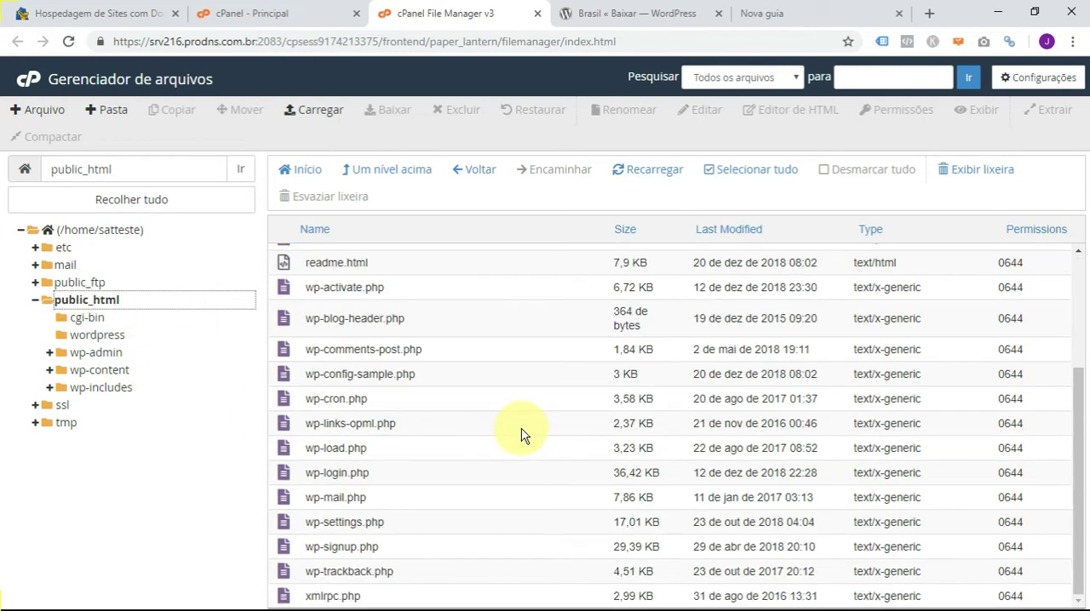
scroll(511, 430, "up", 2)
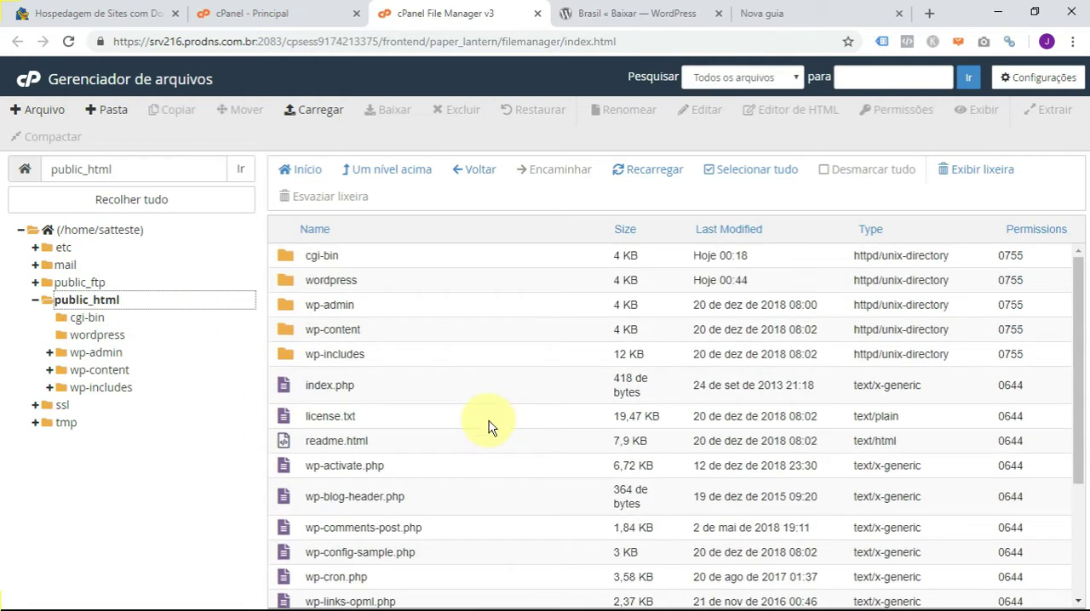
- Move the wordpress folder in public_html to the trash without permanent deletion and review the remaining items
left_click(423, 283)
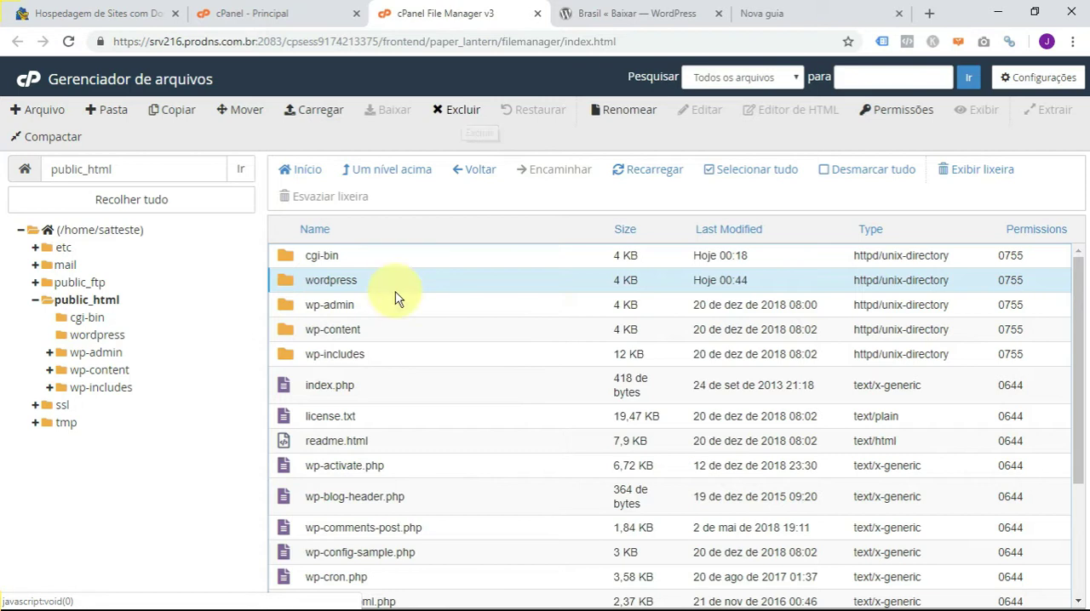
left_click(454, 112)
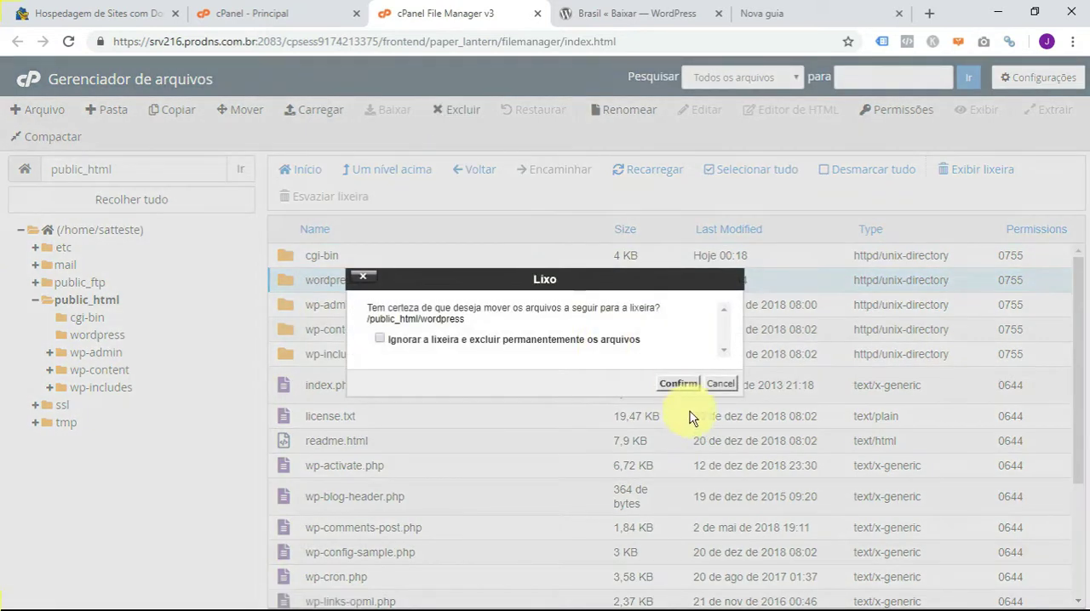
left_click(679, 385)
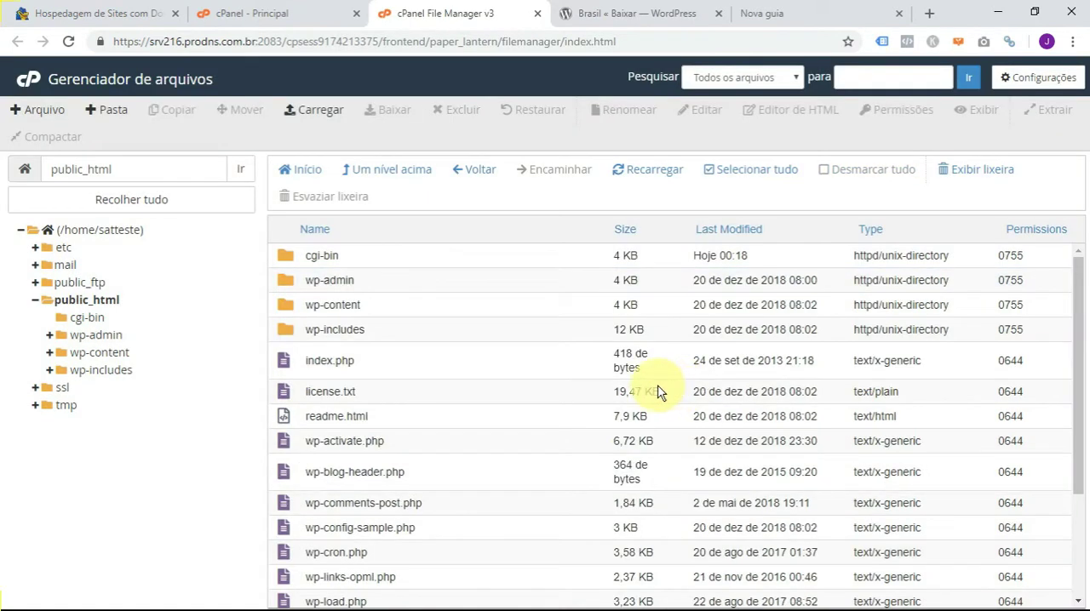
scroll(539, 393, "down", 2)
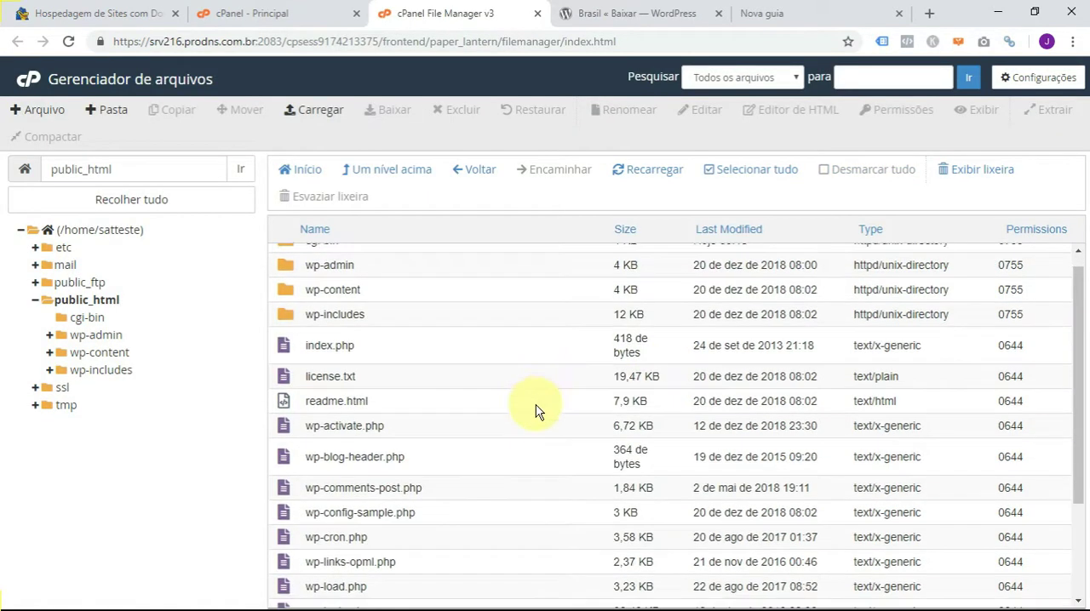
scroll(536, 404, "up", 2)
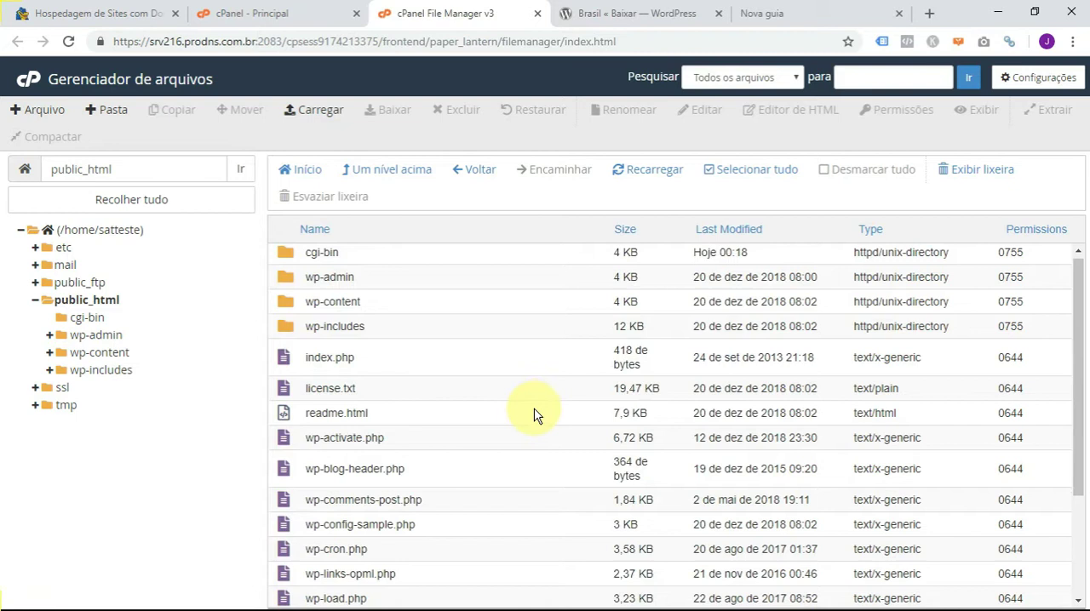
scroll(534, 416, "down", 2)
scroll(534, 417, "up", 2)
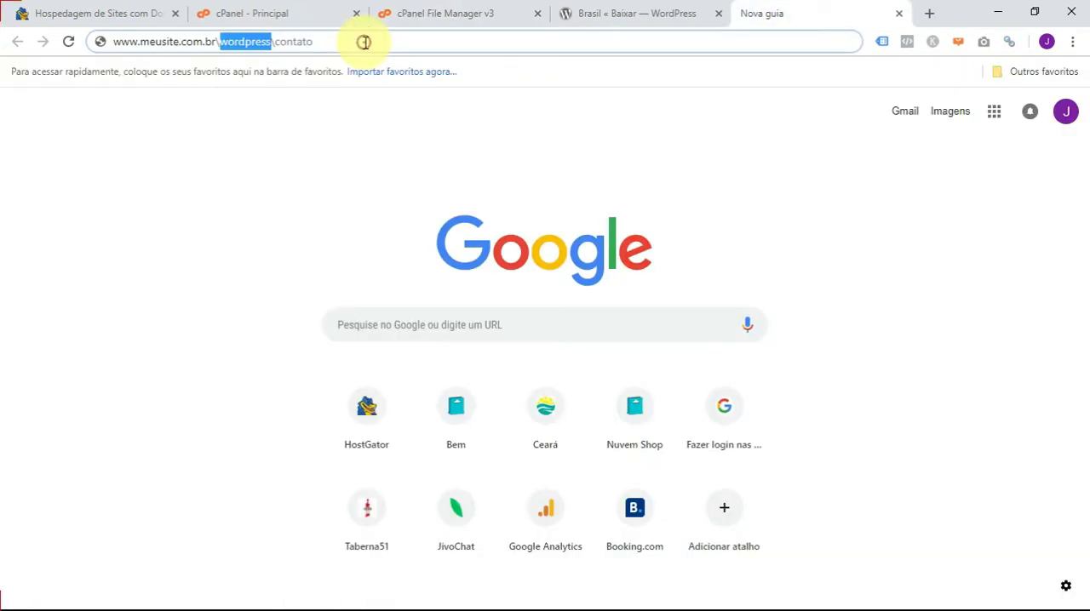
left_click_drag(364, 42, 81, 40)
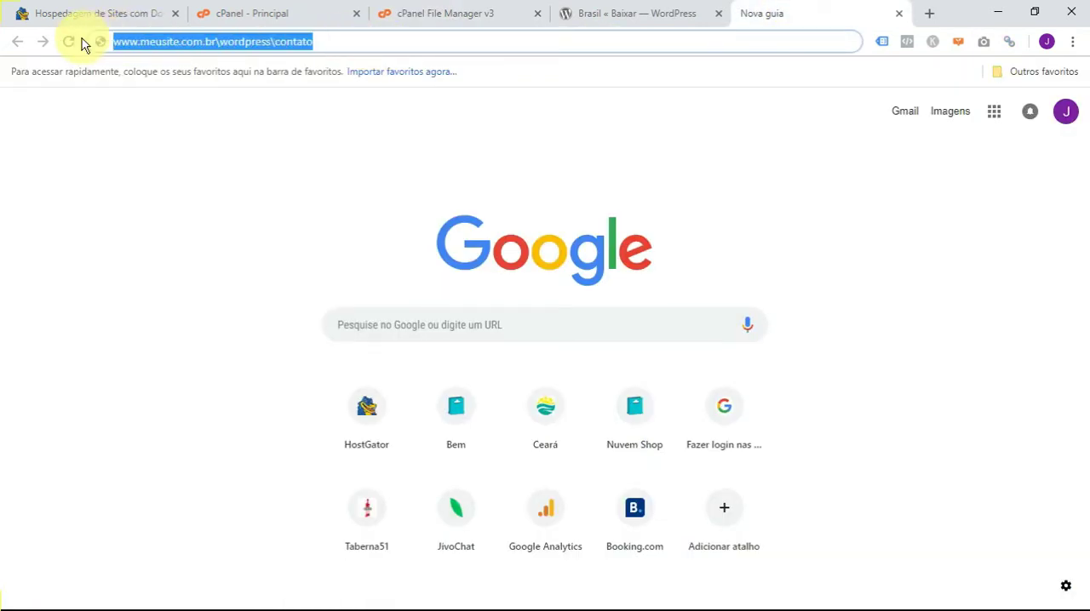
type("www.sat")
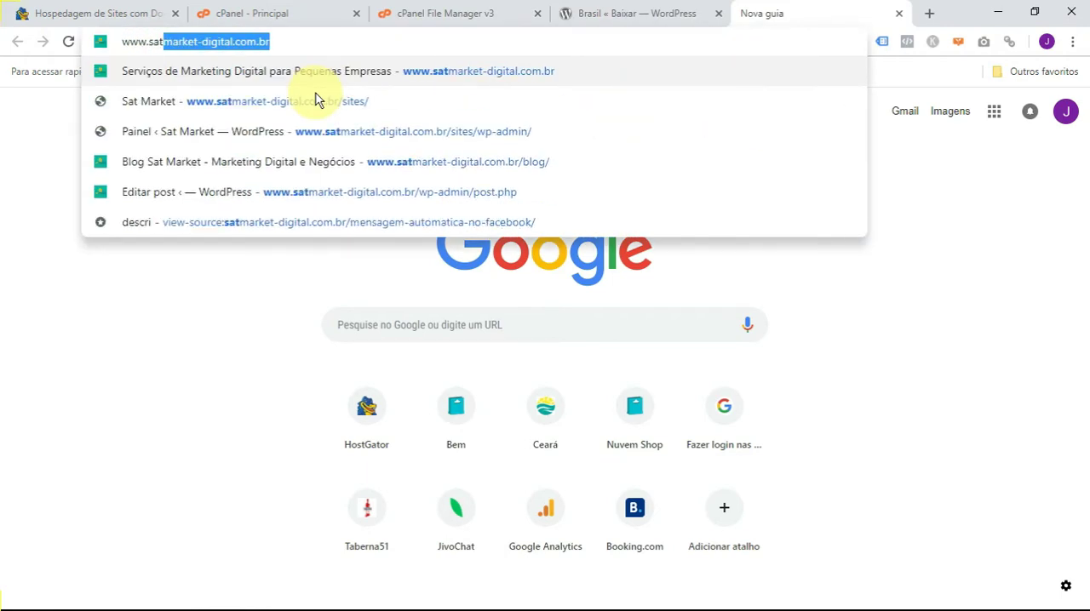
type("market")
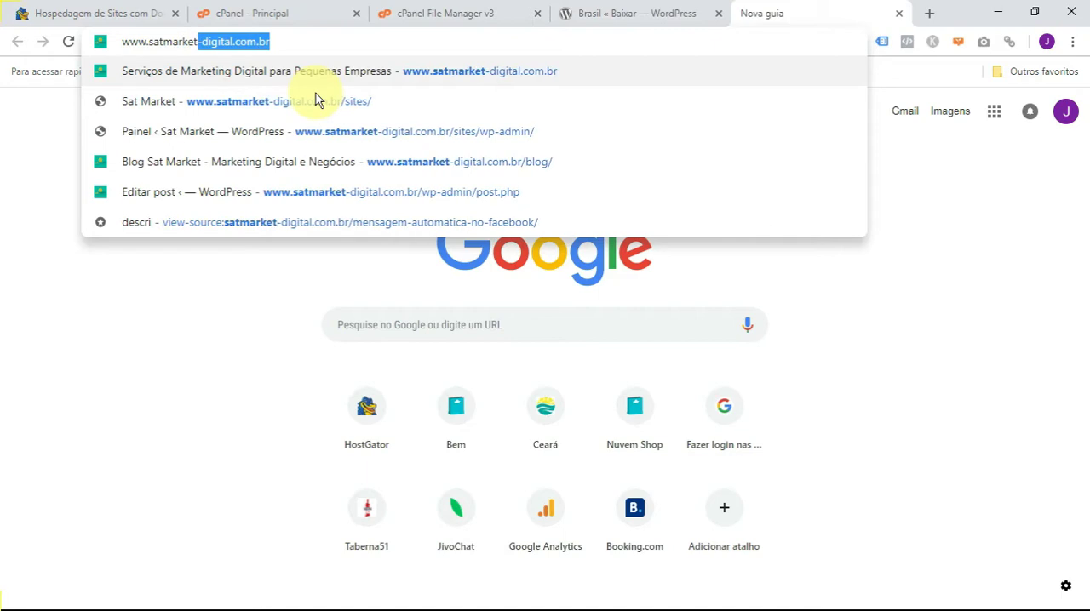
type(".com.br")
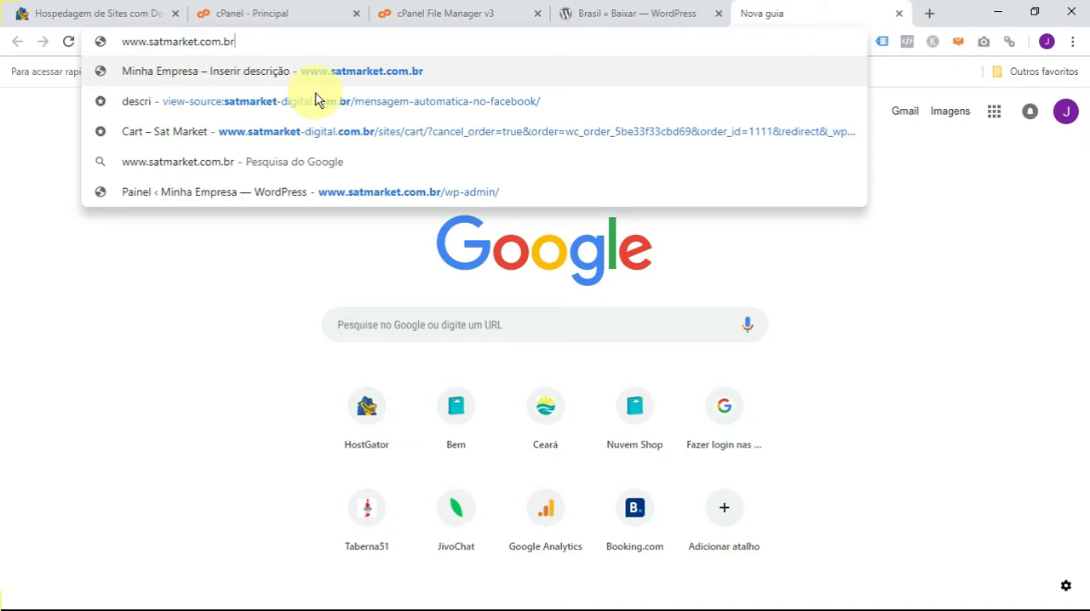
key("Return")
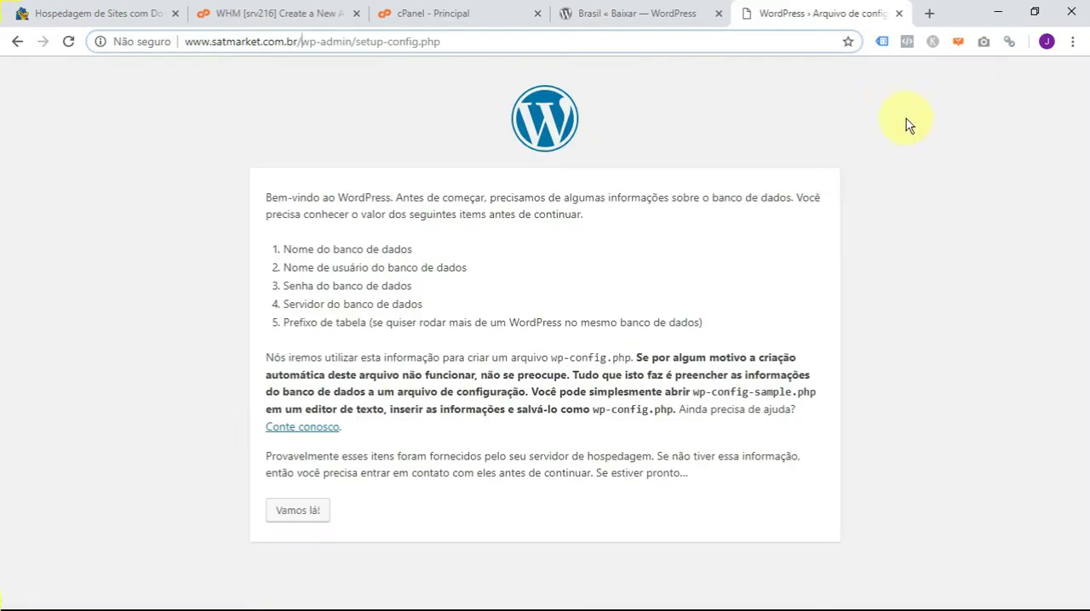
- Examine the setup page's address and its list of required database details, from the database name to the table prefix
left_click(886, 102)
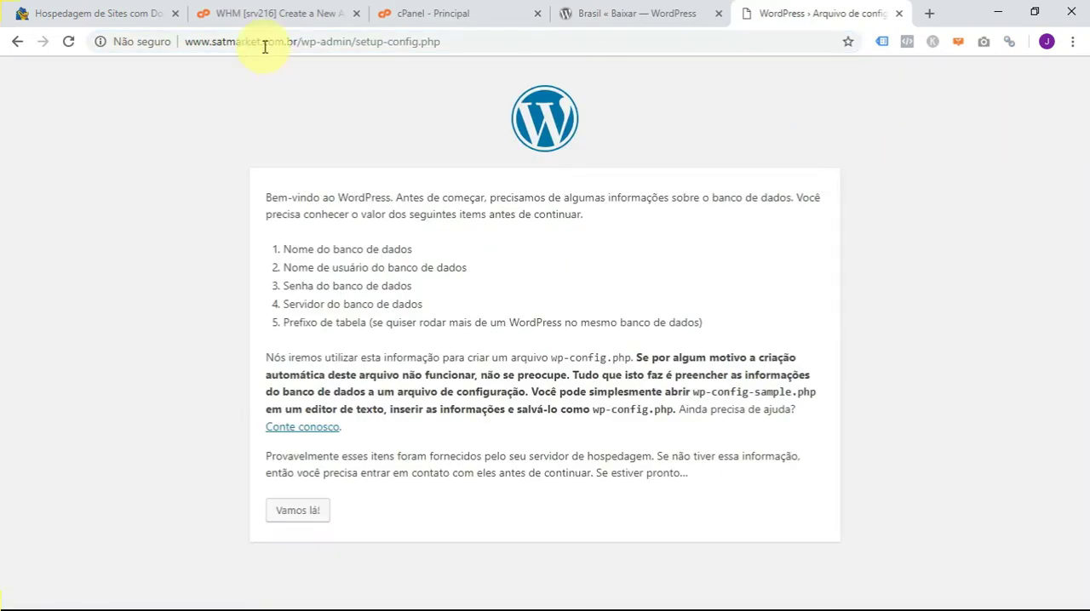
left_click_drag(187, 43, 445, 42)
left_click(481, 280)
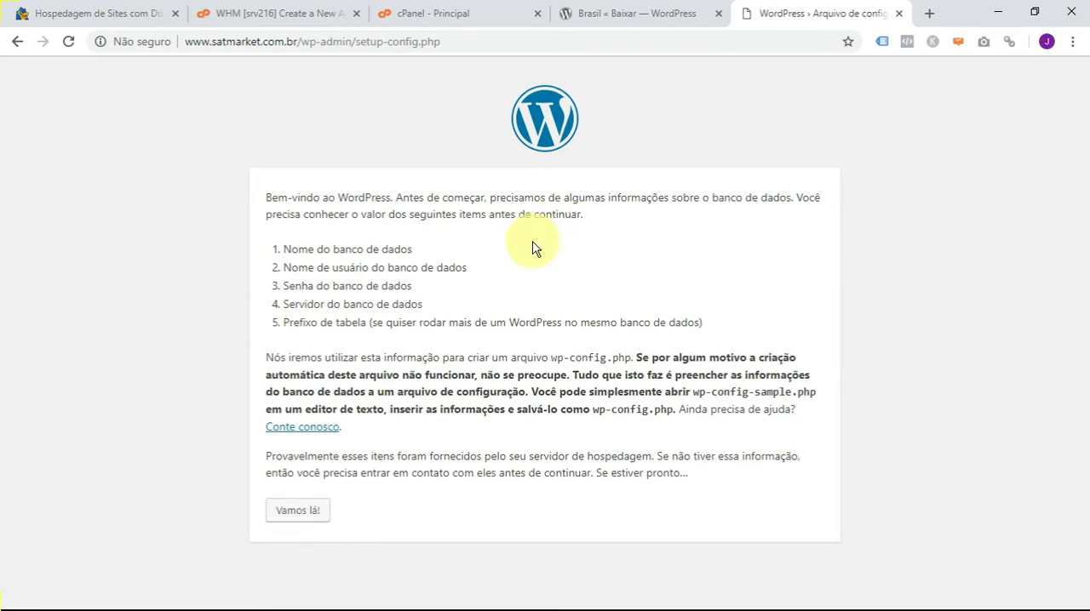
left_click_drag(419, 251, 284, 247)
left_click_drag(463, 267, 286, 267)
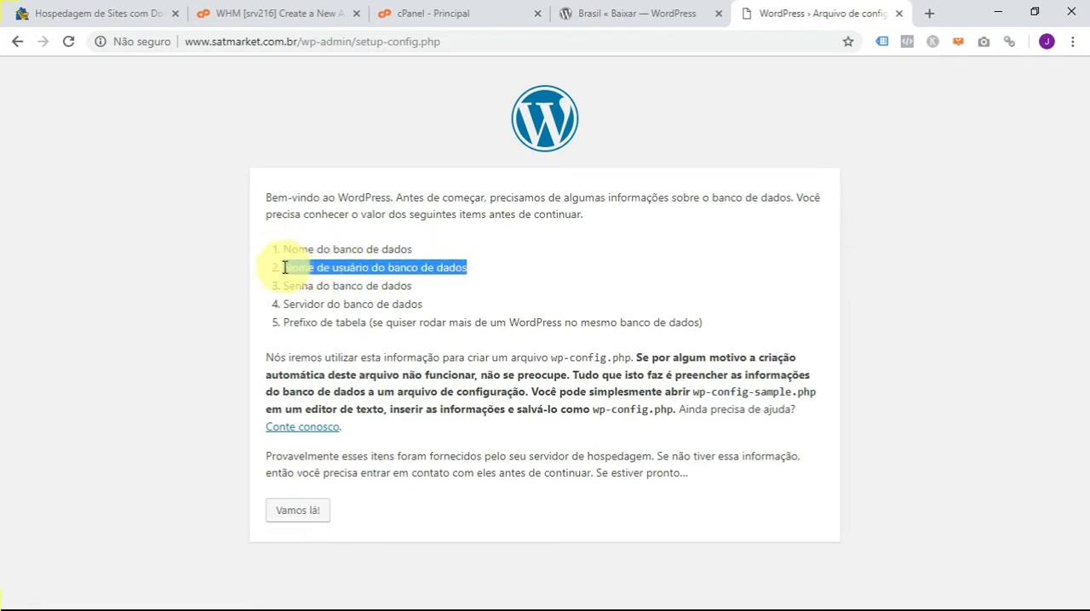
left_click_drag(430, 286, 623, 311)
left_click(452, 306)
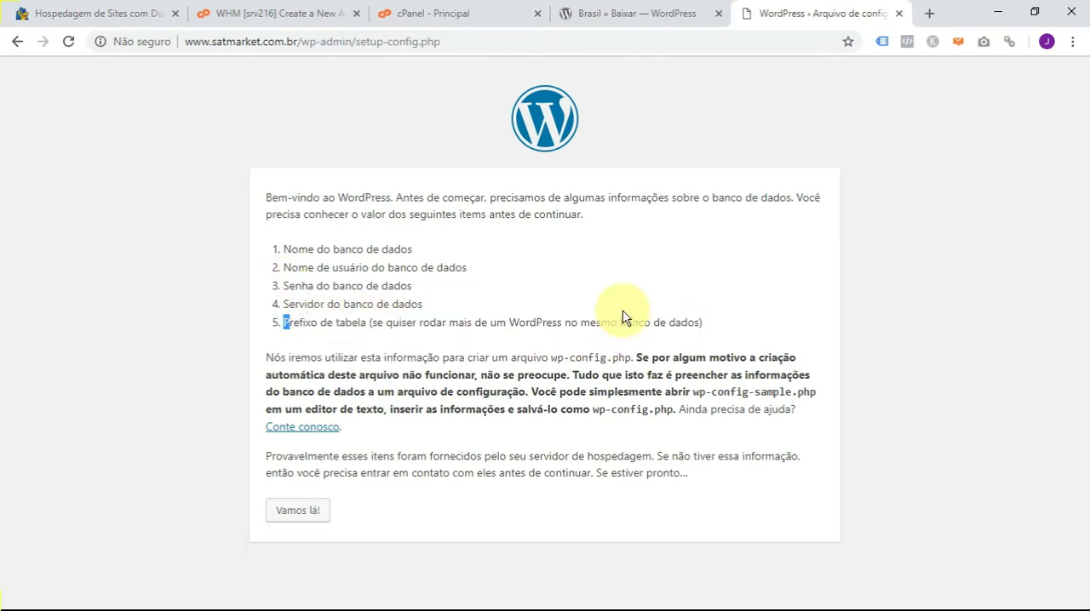
left_click(596, 277)
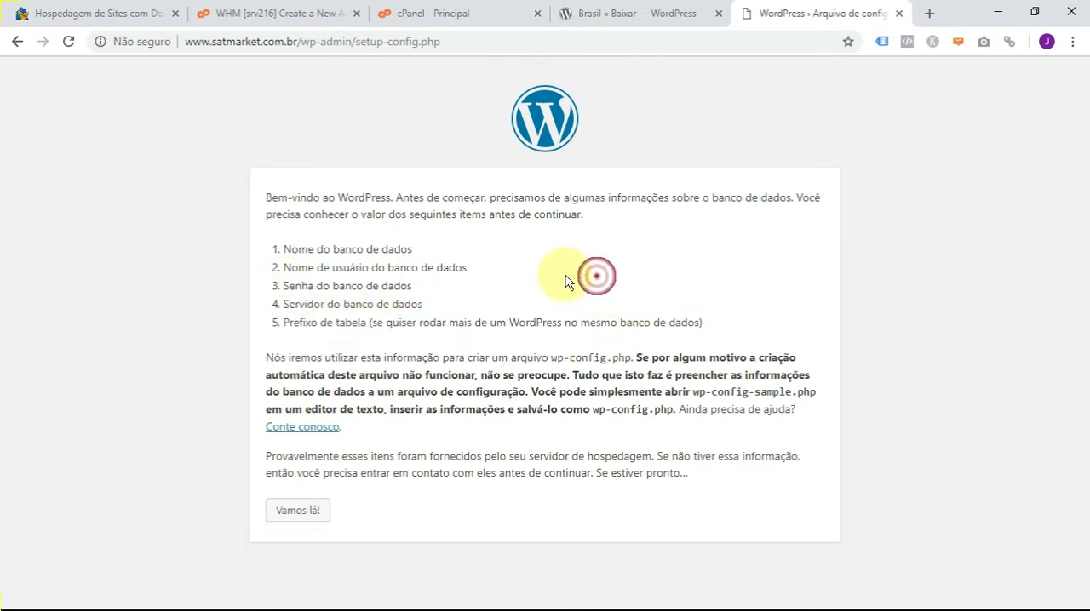
- Proceed to the database connection form and set the database name to wwwsatma_teste19, copied from the Notepad note
left_click(298, 512)
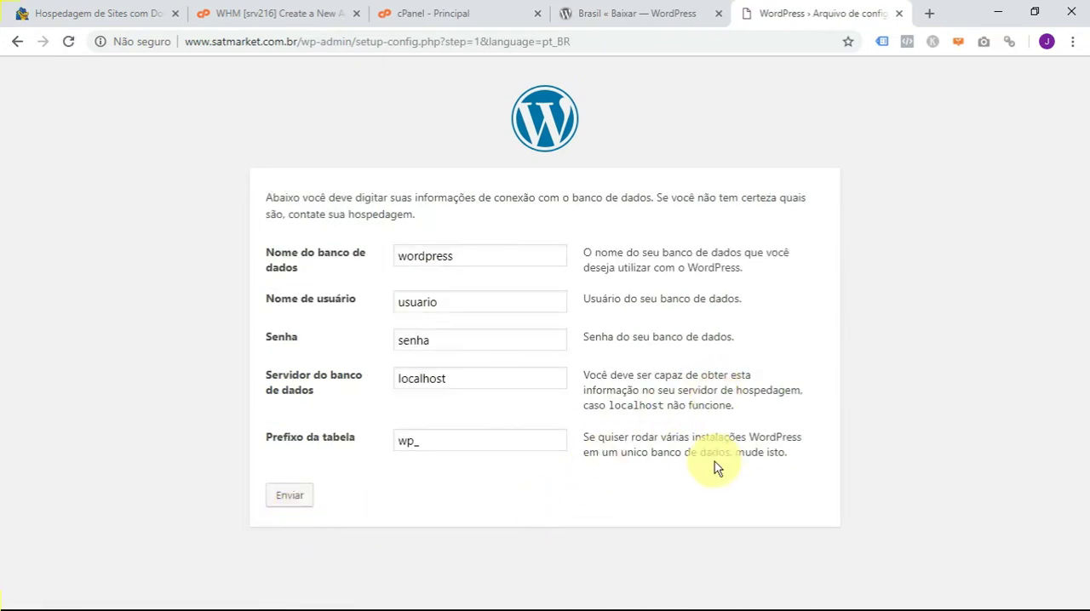
key("alt+Tab")
left_click_drag(367, 134, 242, 137)
key("ctrl+c")
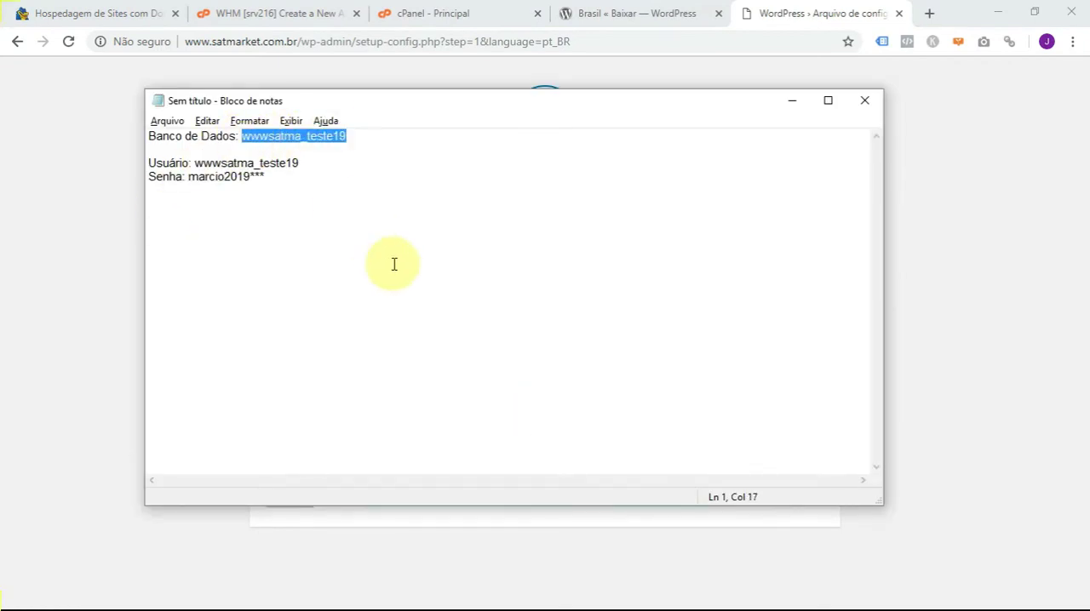
key("alt+Tab")
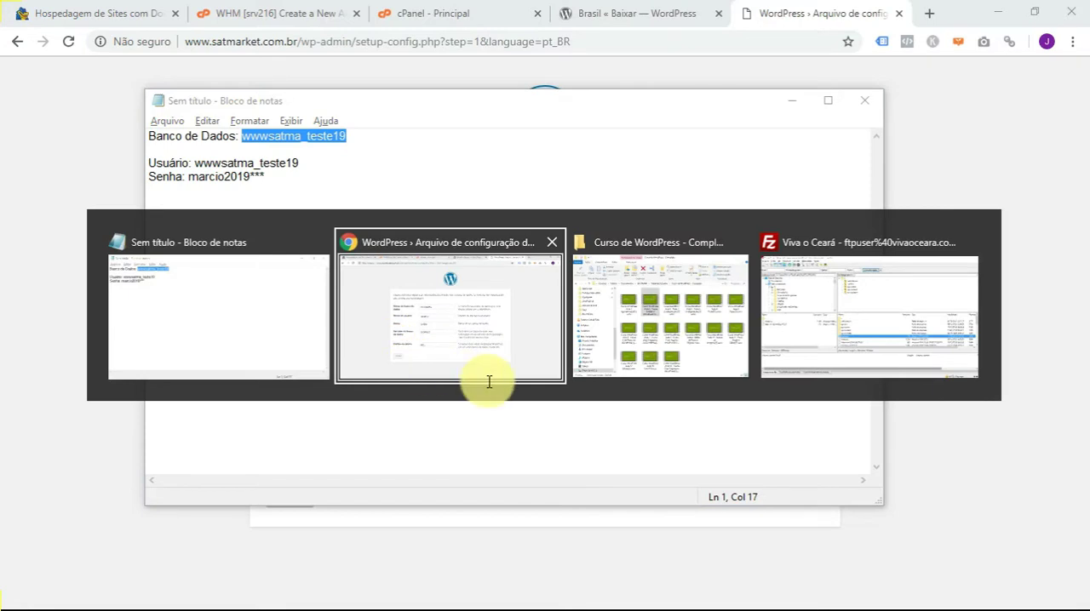
key("alt+Tab")
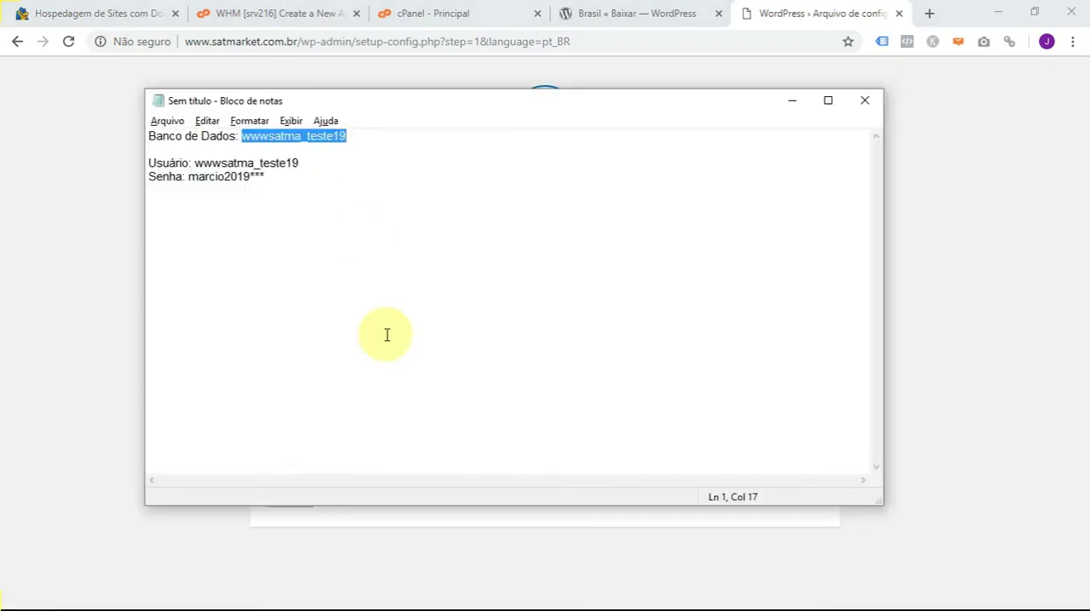
key("alt+Tab")
left_click_drag(462, 257, 390, 258)
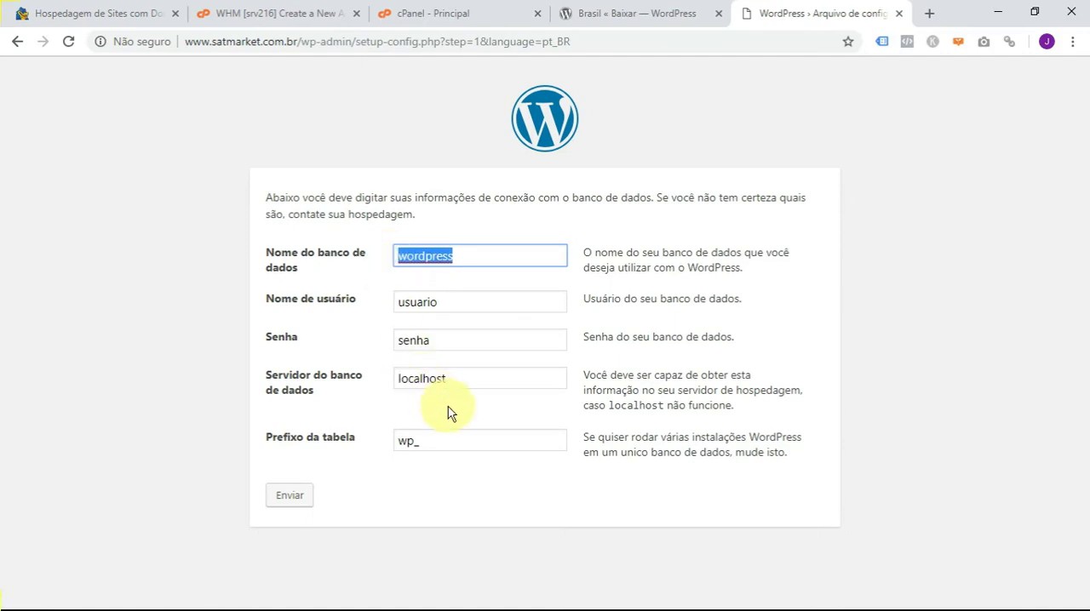
key("ctrl+v")
- Replace the sample database username in the setup form with wwwsatma_teste19, copied from the Notepad note
double_click(464, 297)
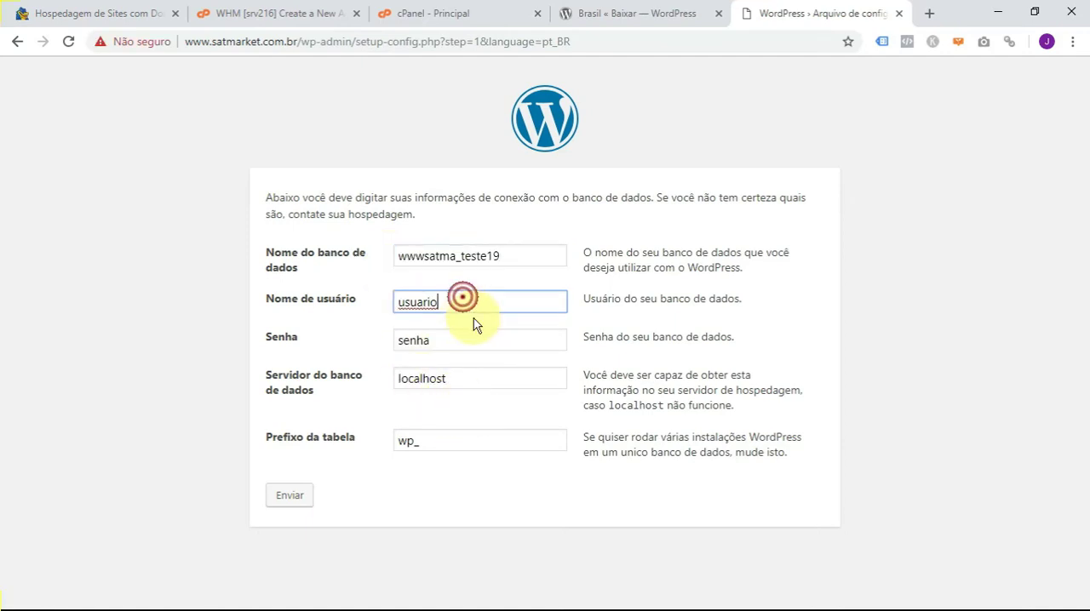
key("alt+Tab")
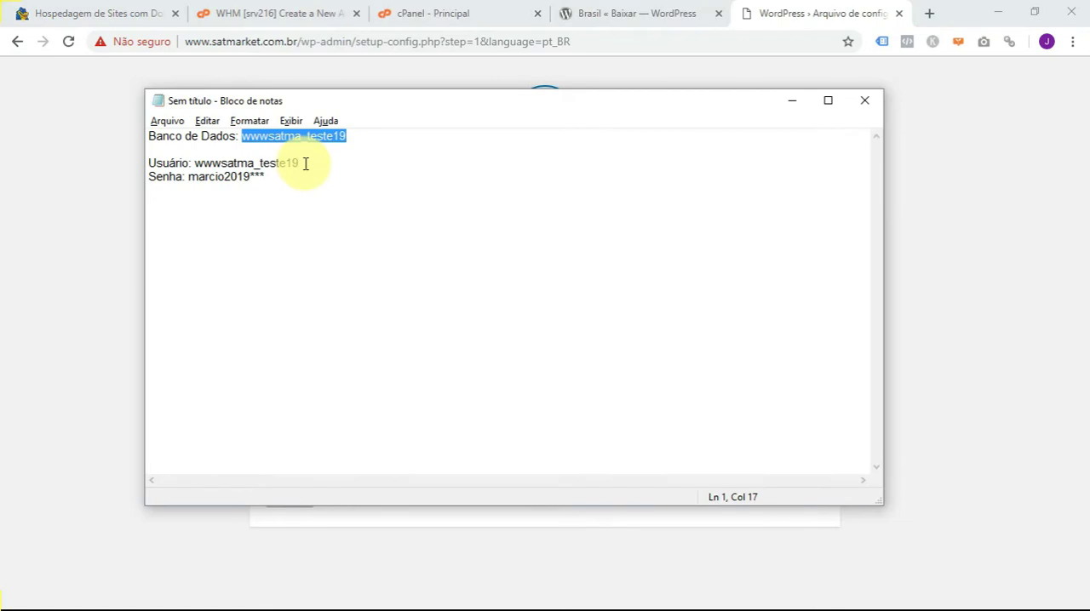
left_click_drag(304, 163, 195, 163)
key("ctrl+c")
key("alt+Tab")
left_click(459, 304)
double_click(417, 304)
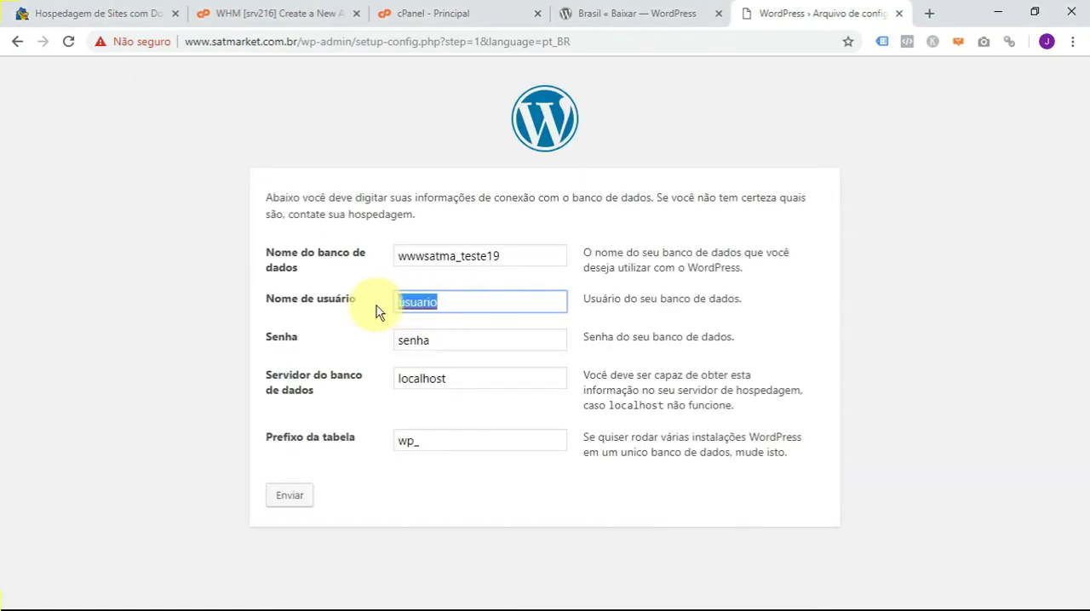
key("ctrl+v")
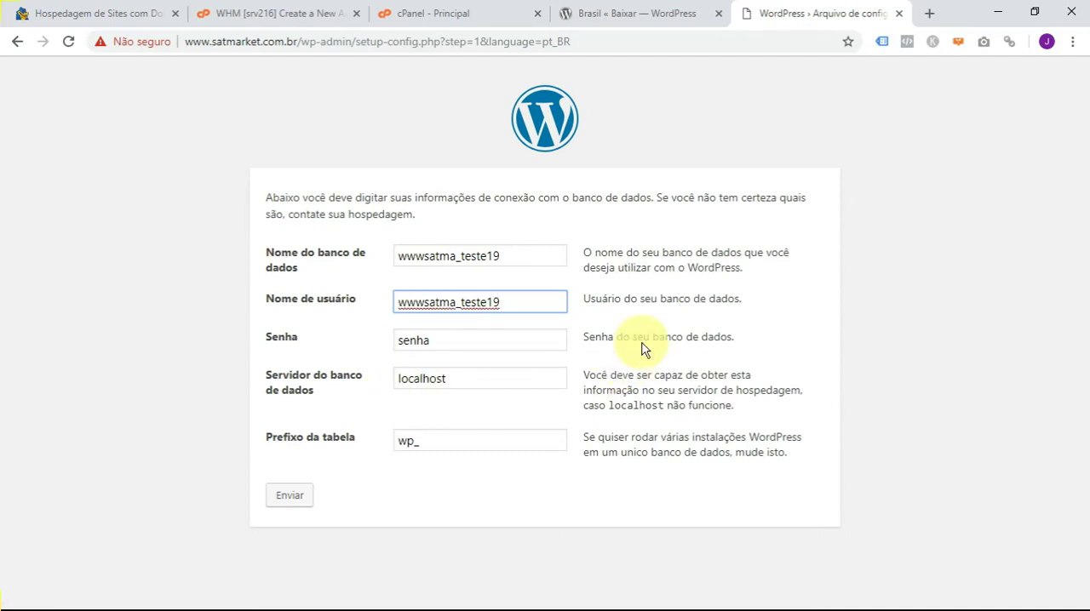
- Replace the sample database password in the setup form with the one copied from the Notepad note
left_click_drag(637, 338, 643, 338)
key("alt+Tab")
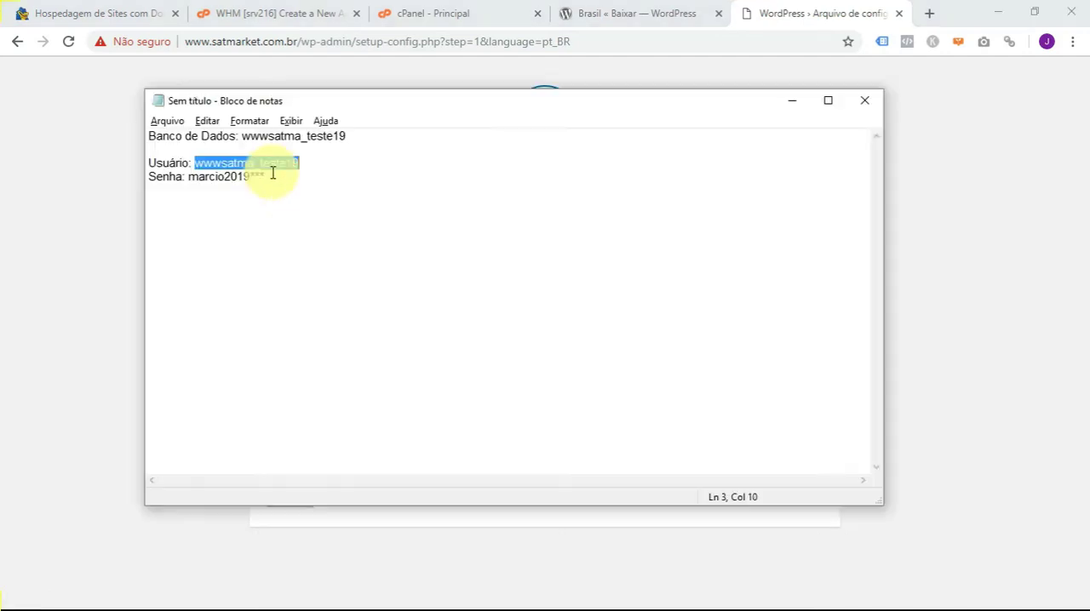
left_click_drag(264, 176, 193, 174)
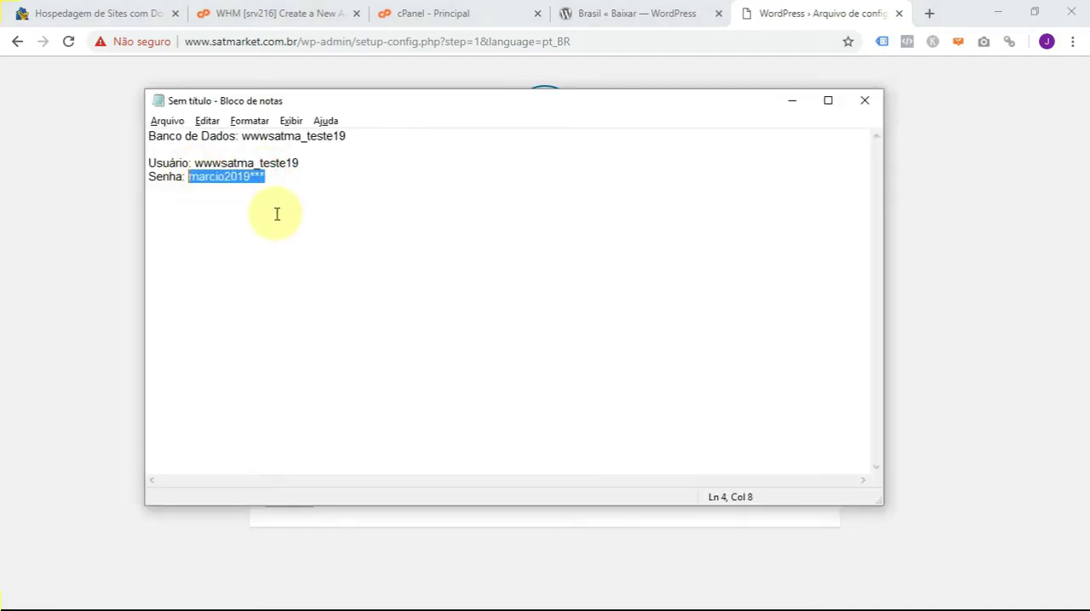
key("alt+Tab")
left_click_drag(462, 345, 358, 358)
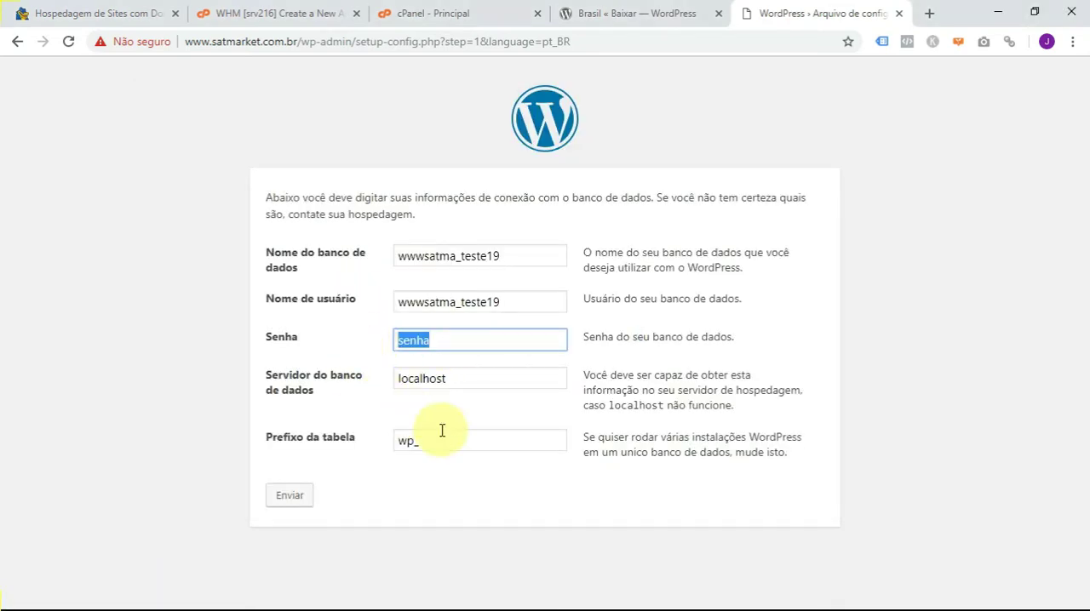
left_click(687, 342)
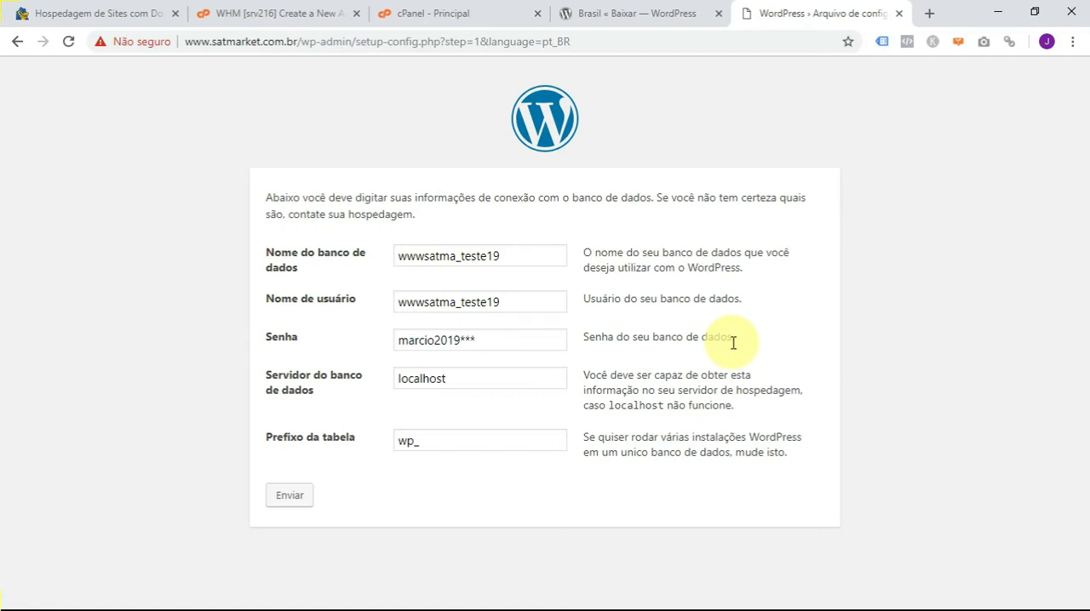
- Submit the database connection details and proceed to the WordPress installation form
left_click(294, 503)
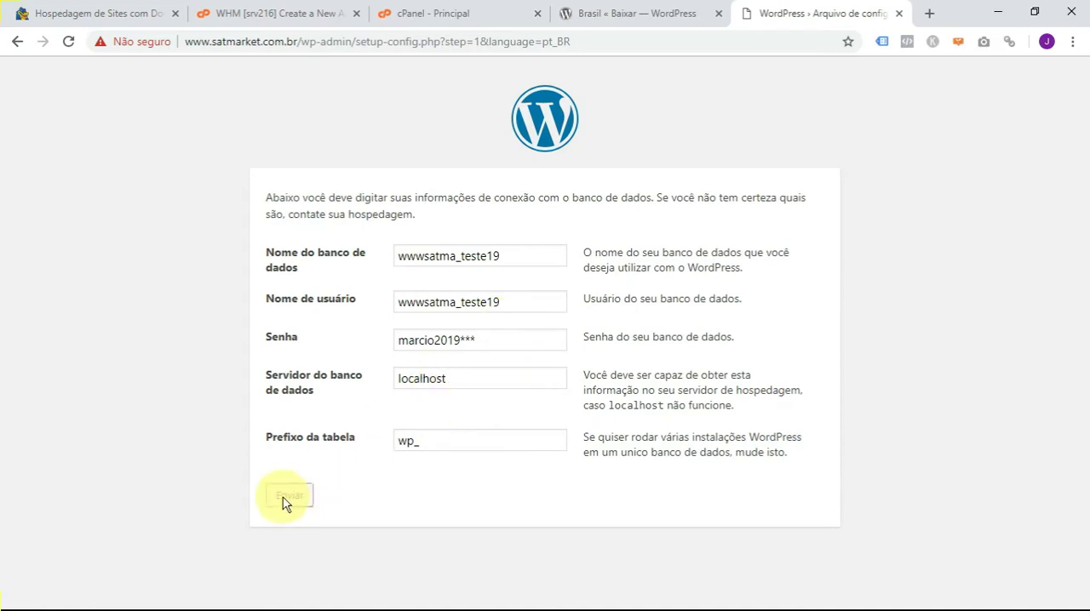
left_click(285, 498)
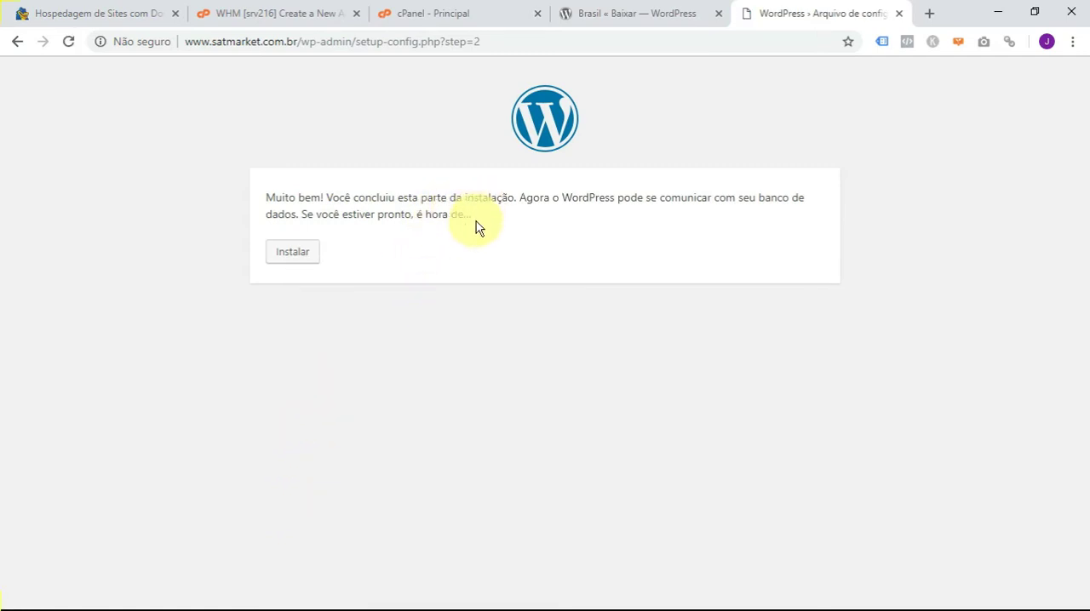
left_click(294, 254)
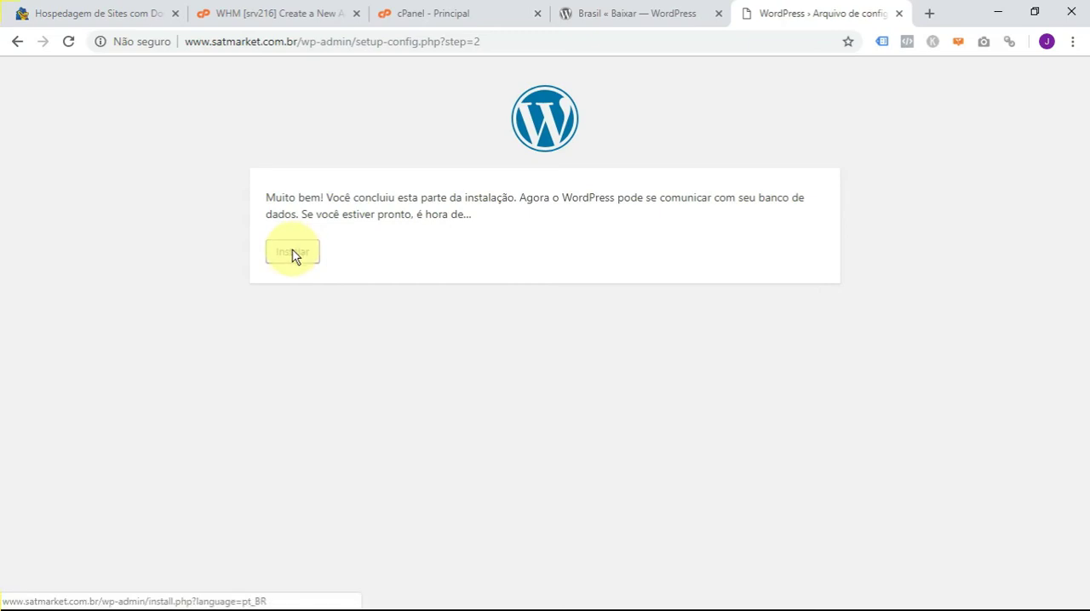
left_click(294, 253)
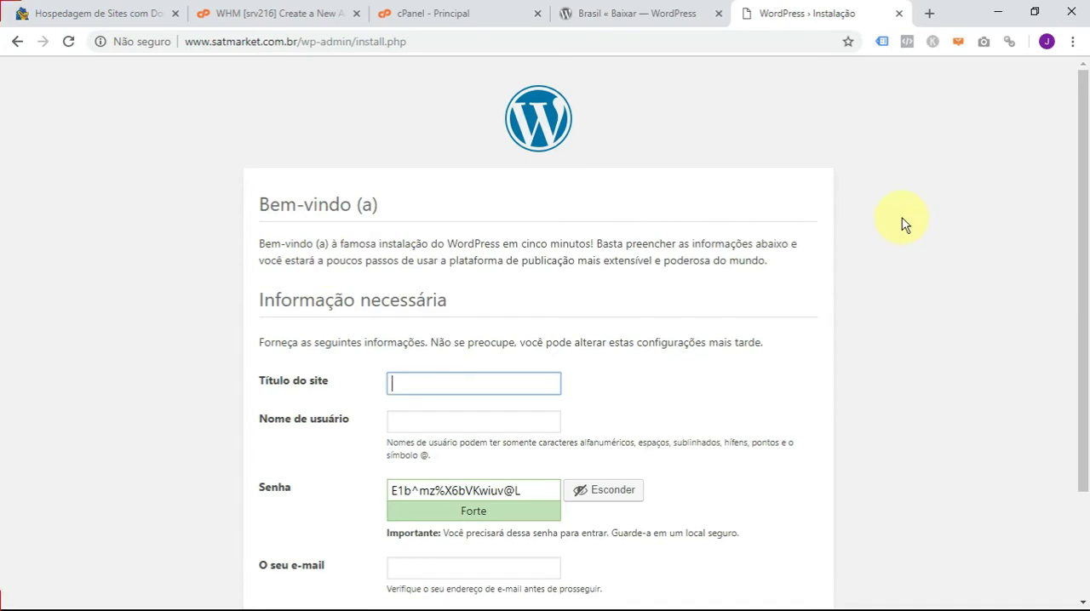
- Set the site title to Site Teste and enter the administrator's username
scroll(885, 370, "down", 2)
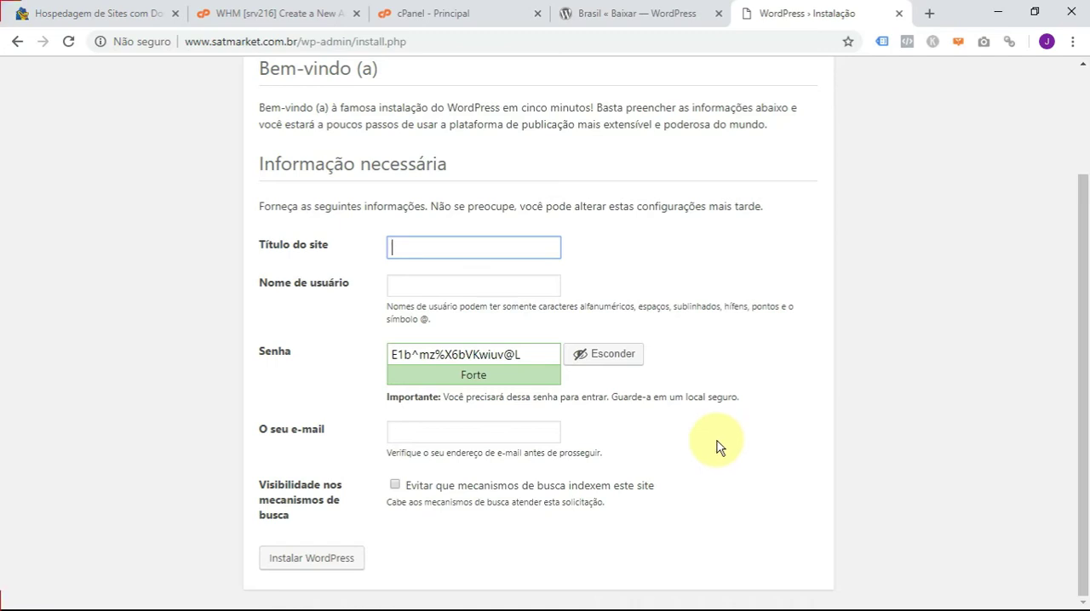
type("Site Teste")
key("Tab")
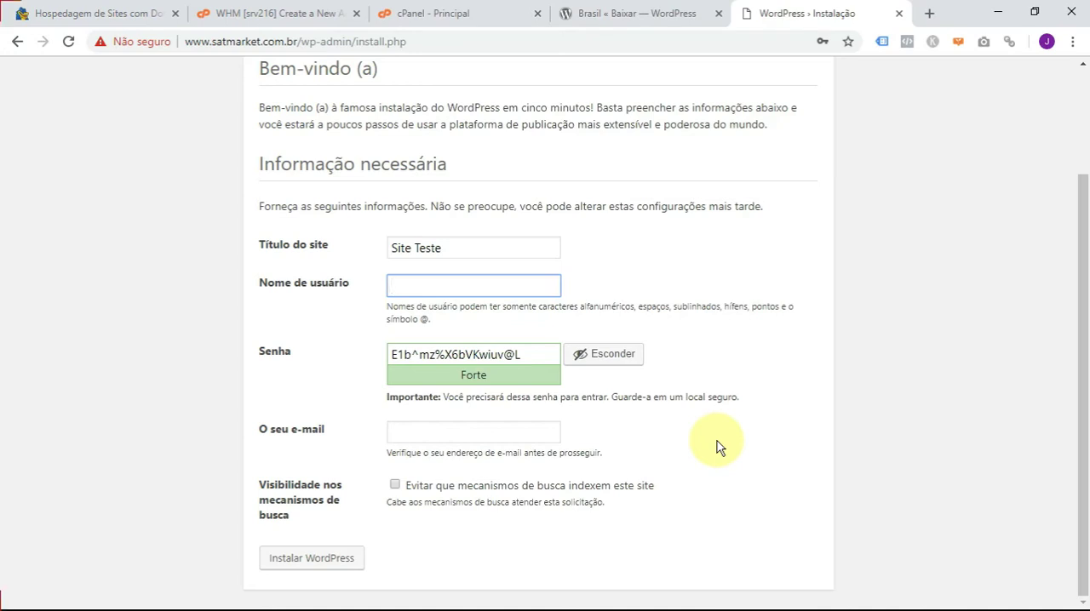
left_click(621, 310)
- Copy the generated administrator password and paste it into the Notepad note, one blank line below the database password
left_click(528, 355)
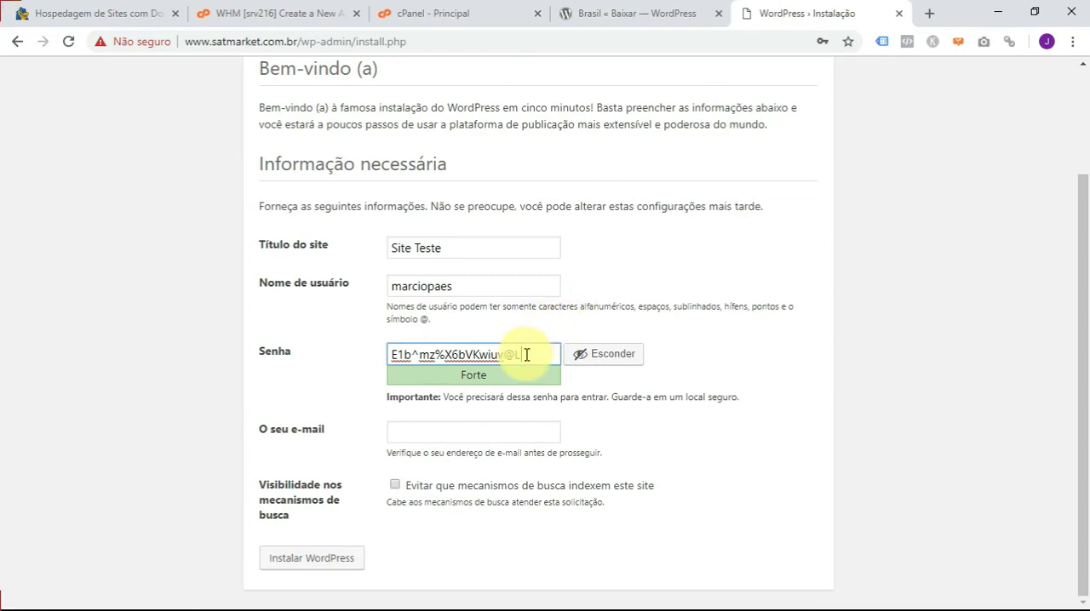
left_click_drag(526, 354, 389, 356)
key("ctrl+c")
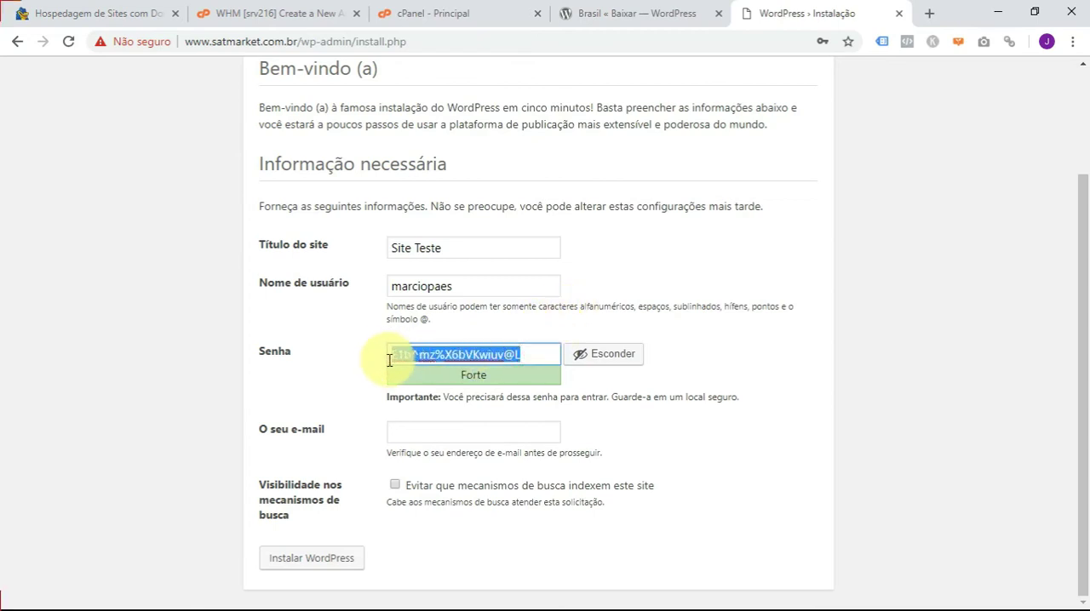
key("alt+Tab")
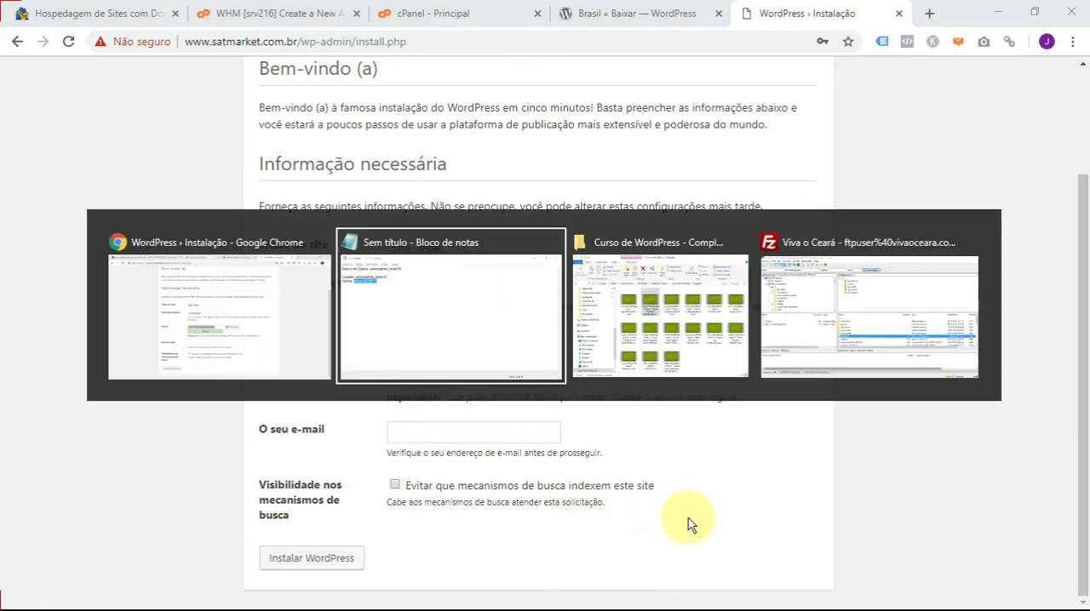
left_click(401, 180)
key("Return")
key("Return")
key("ctrl+v")
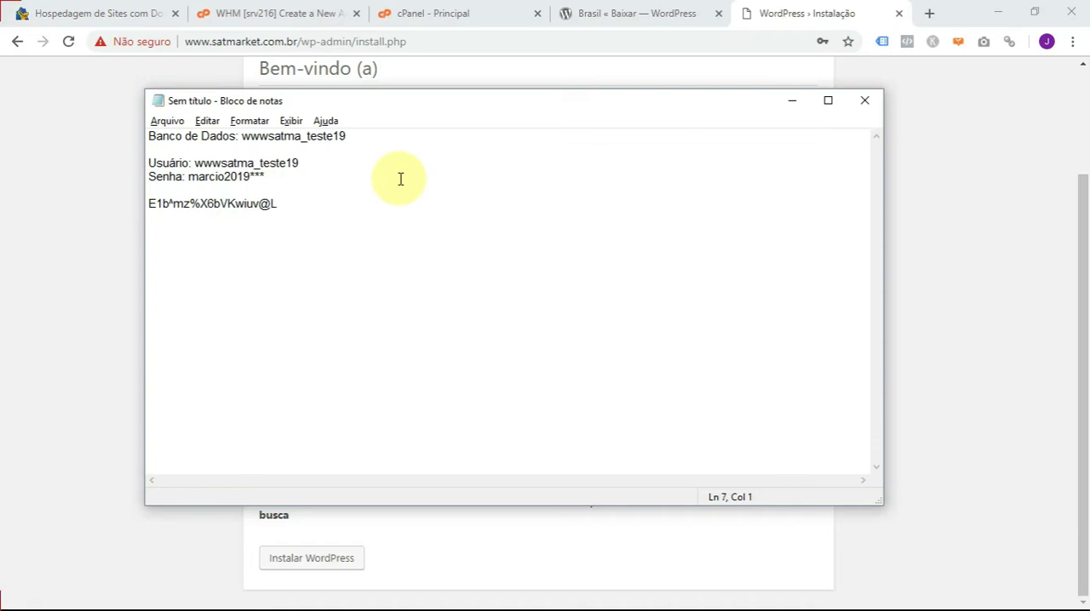
- Return to the installation form in Chrome and enter the administrator's e-mail address
key("alt+Tab")
left_click(610, 283)
left_click(447, 433)
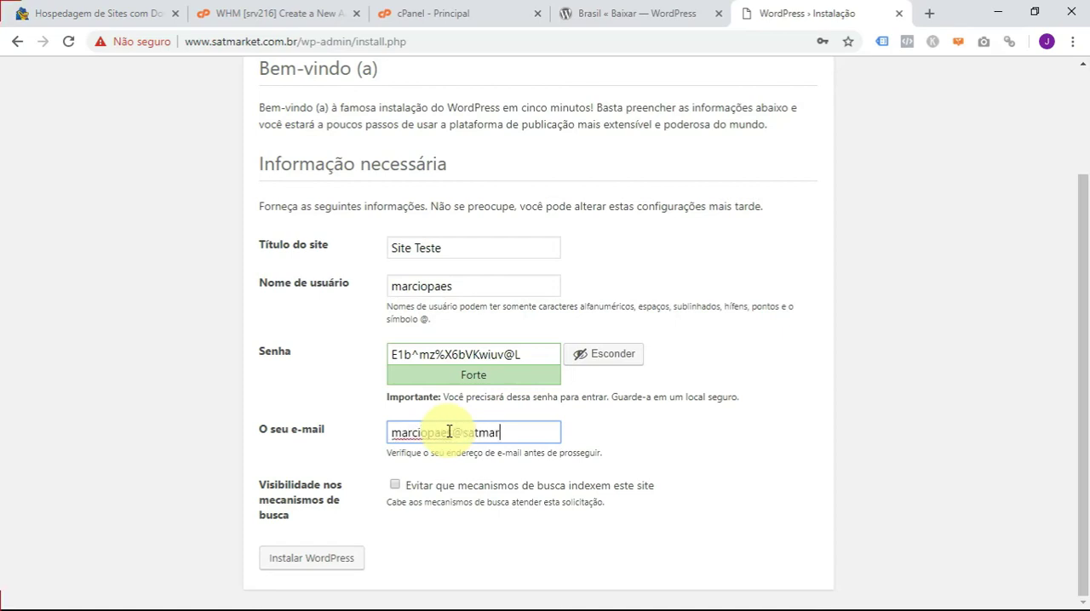
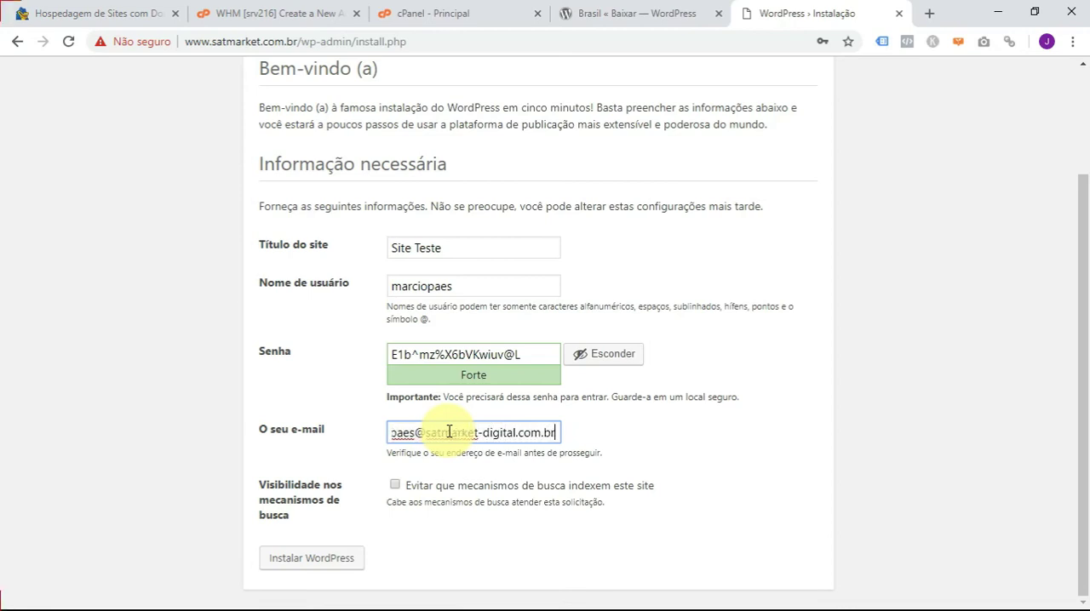
left_click(668, 450)
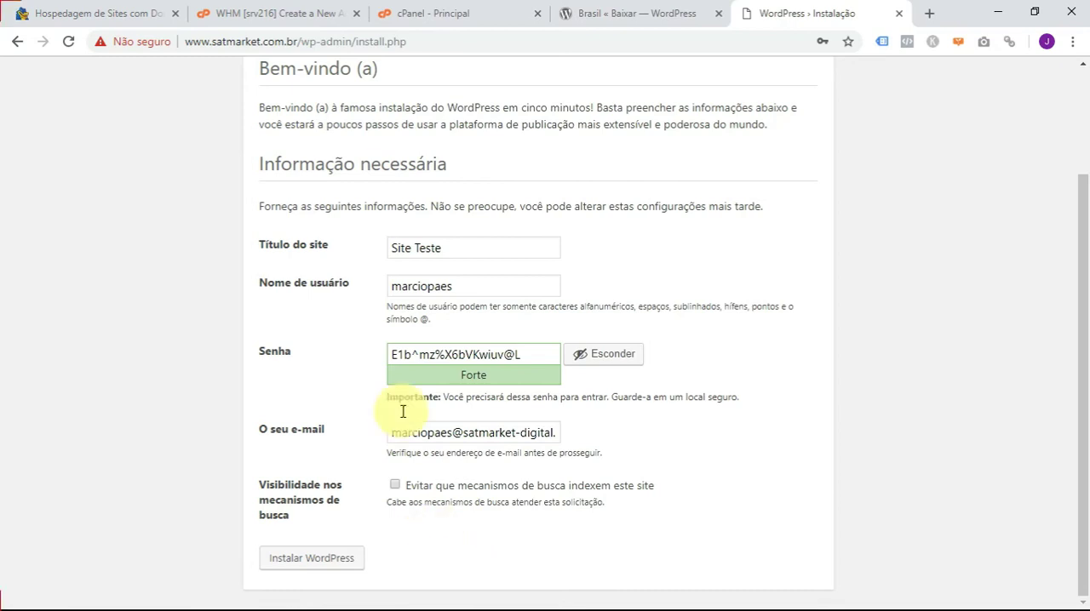
- Copy the administrator's username into the Notepad note above the generated password and add the heading Wordpress over it
left_click_drag(452, 287, 370, 290)
key("ctrl+c")
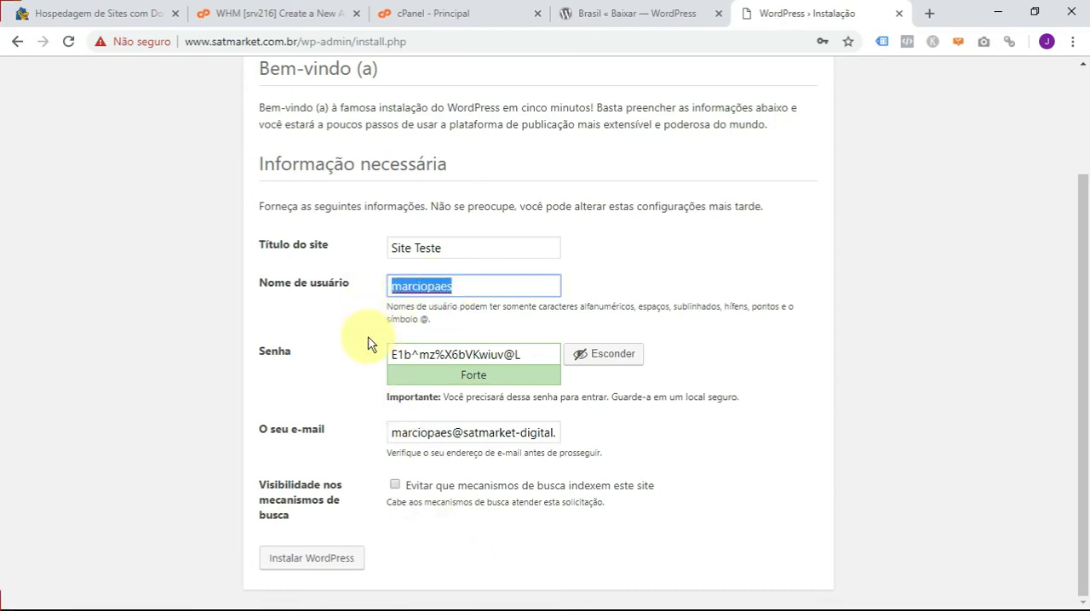
key("alt+Tab")
left_click(265, 189)
key("Return")
key("Return")
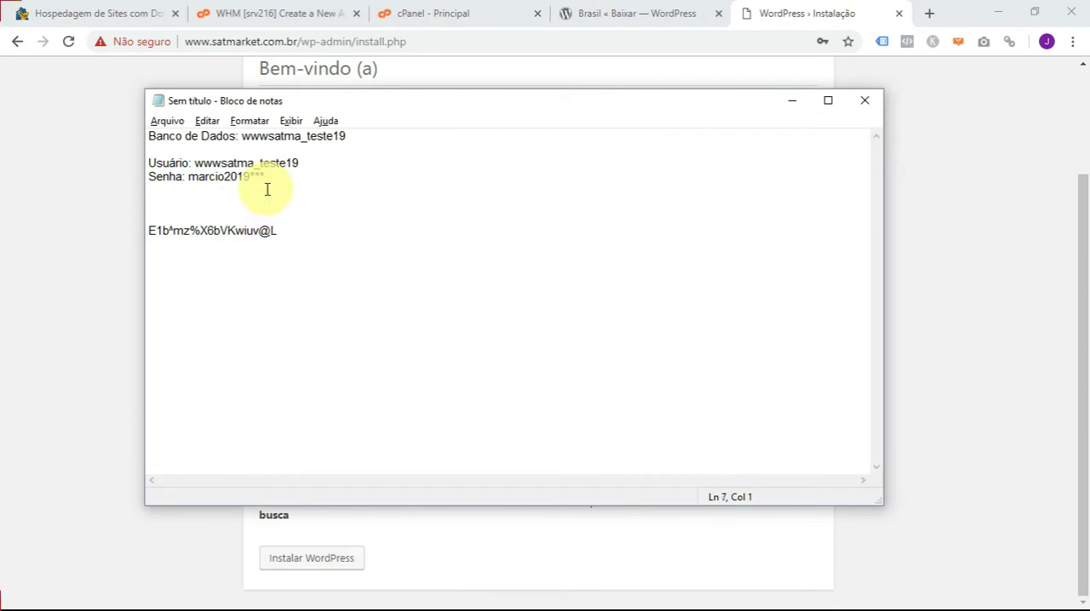
key("ctrl+v")
key("Up")
type("Wordpress")
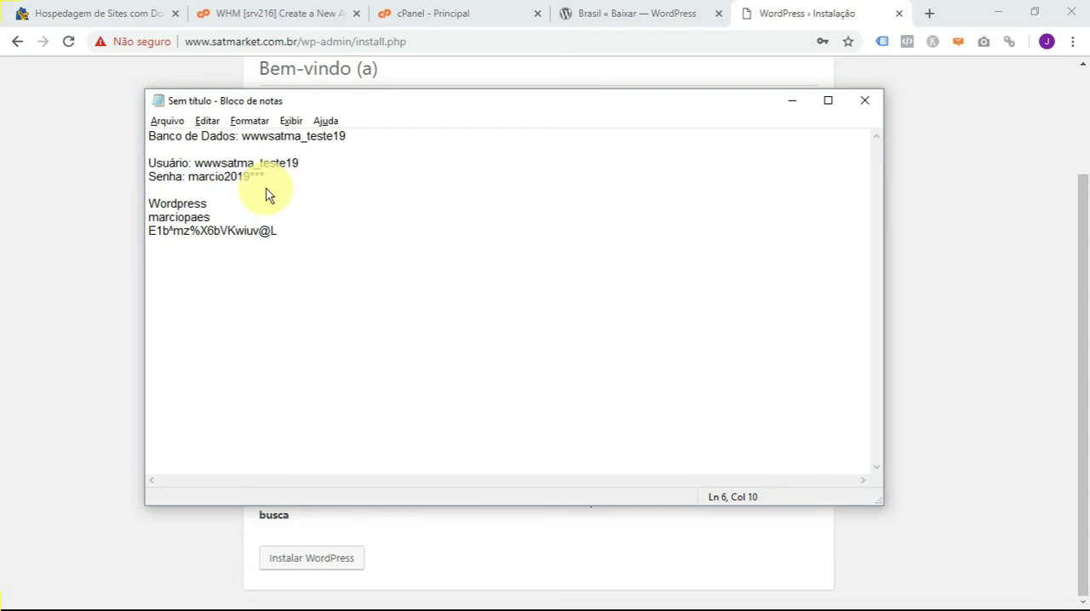
- Install WordPress from the completed form in Chrome, dismiss the offer to save the password, and open the login page
key("alt+Tab")
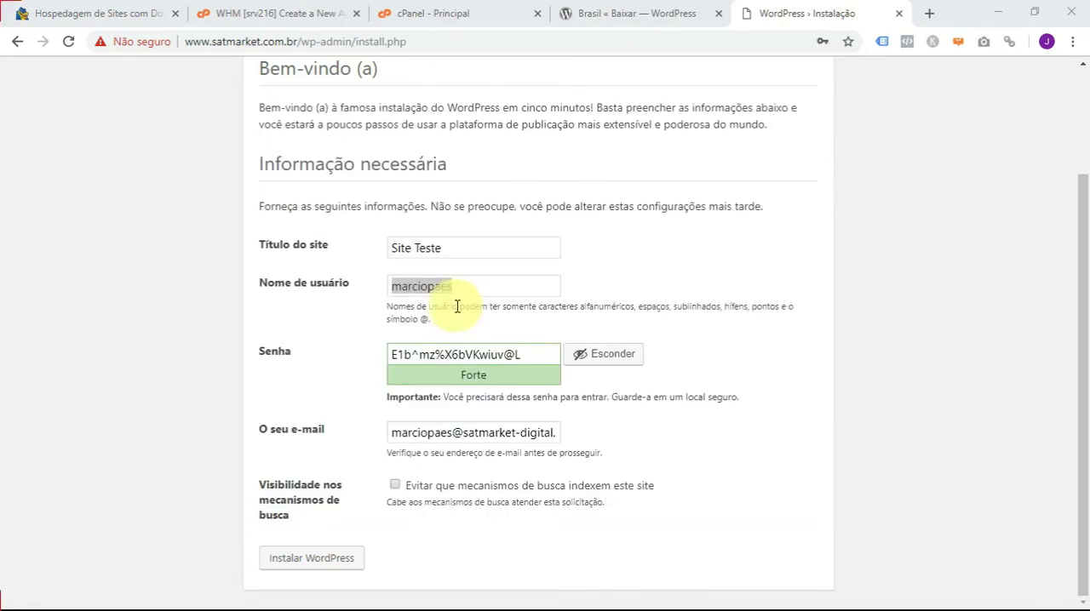
left_click(306, 560)
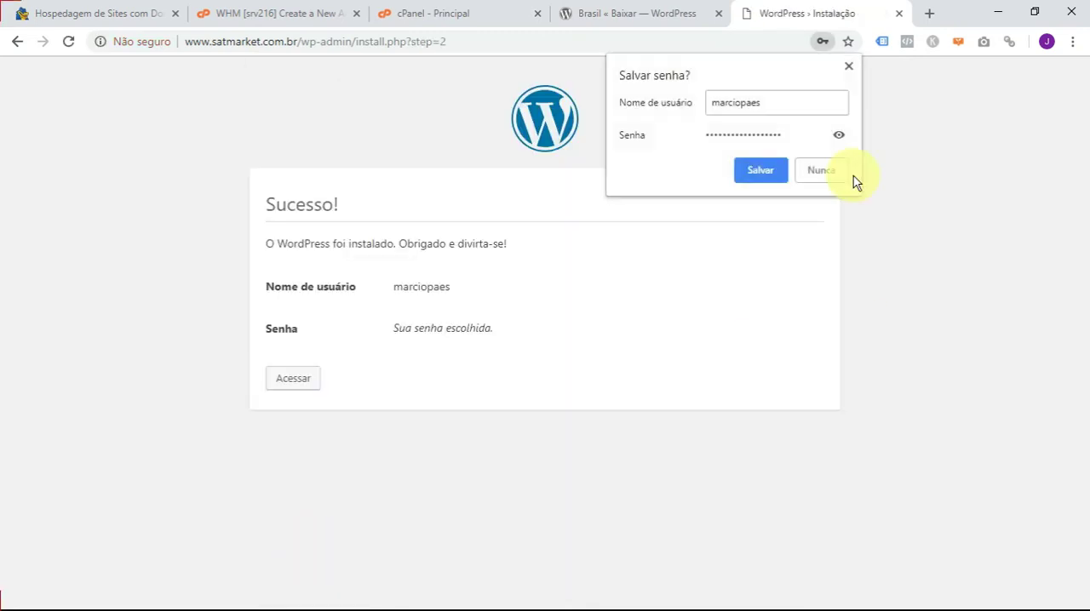
left_click(850, 63)
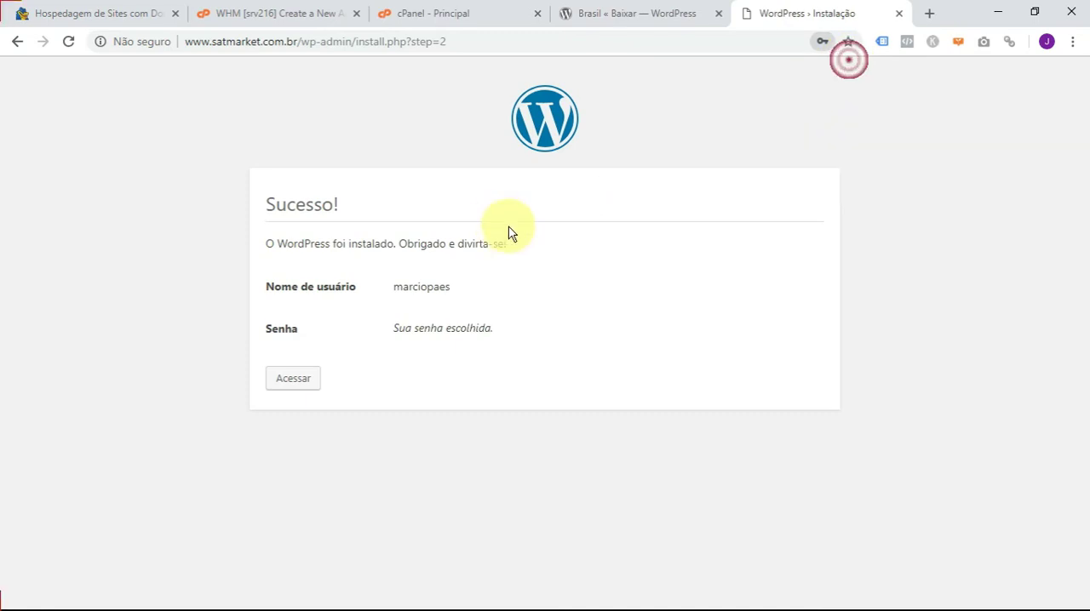
left_click(292, 381)
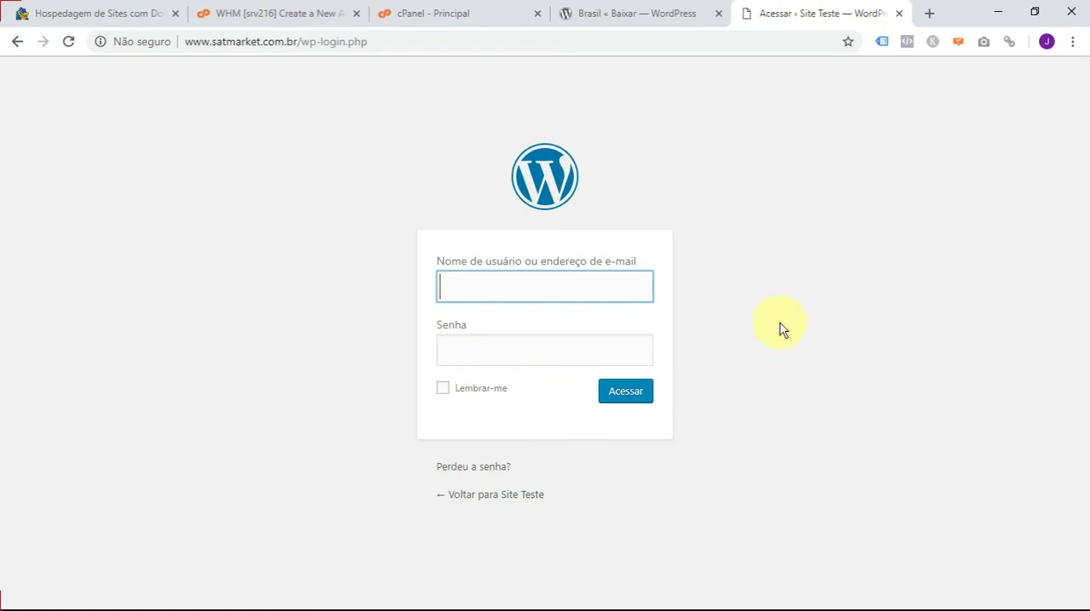
left_click_drag(302, 42, 406, 46)
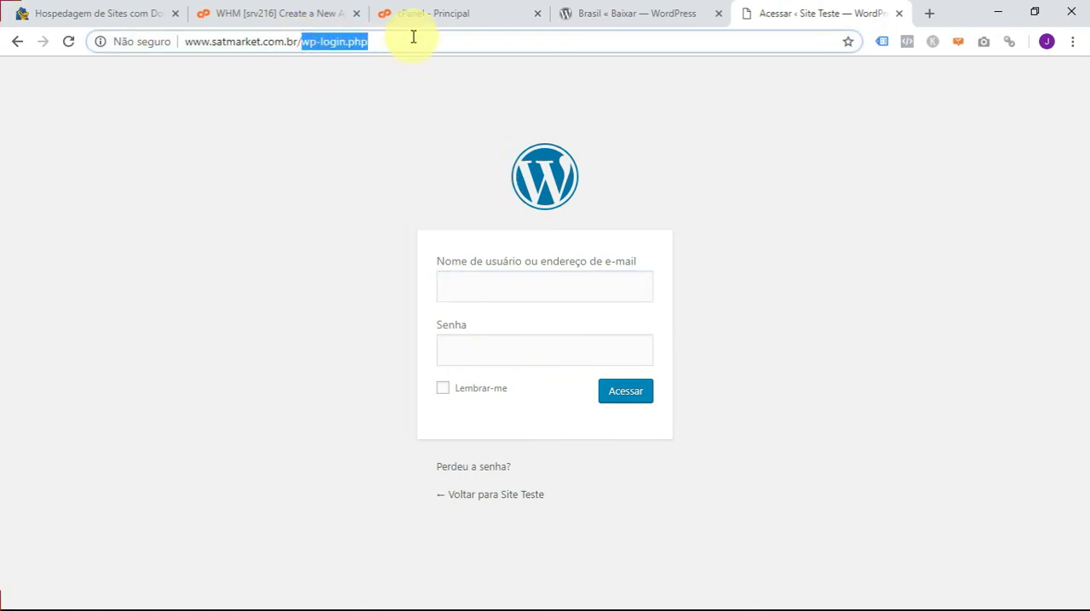
type("wo")
key("BackSpace")
type("p")
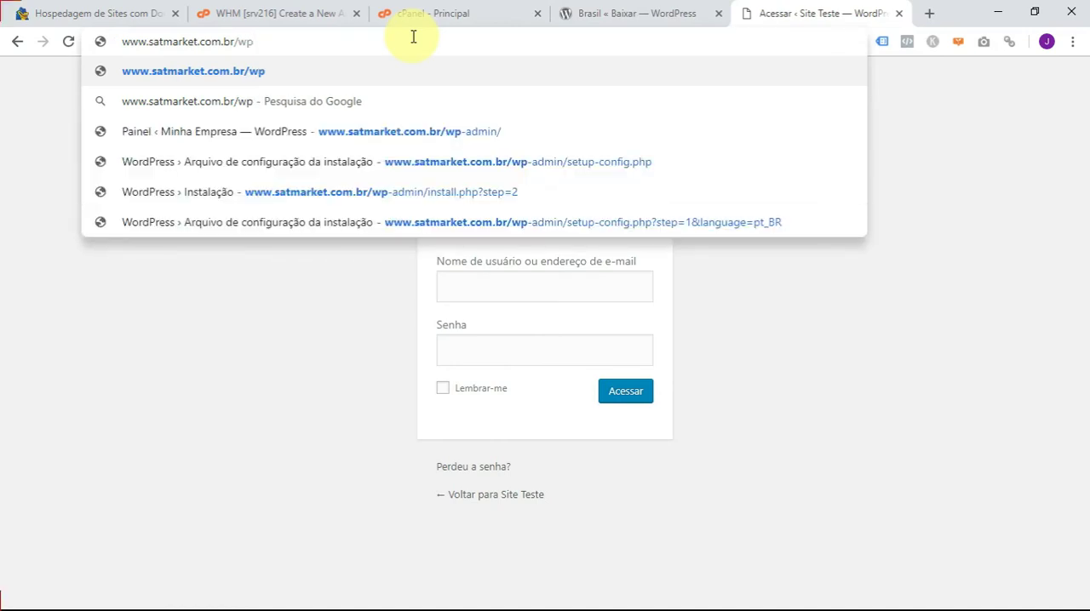
key("Escape")
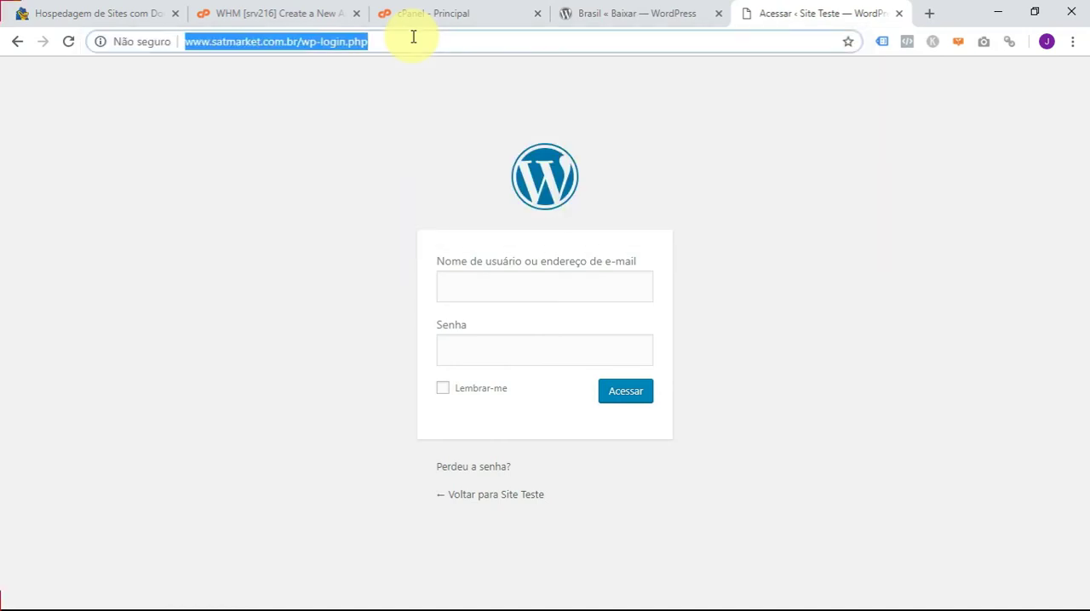
key("End")
key("shift+Left")
key("shift+Left")
key("shift+Left")
key("shift+Left")
key("shift+Left")
key("shift+Left")
key("shift+Left")
key("shift+Left")
key("shift+Left")
type("a")
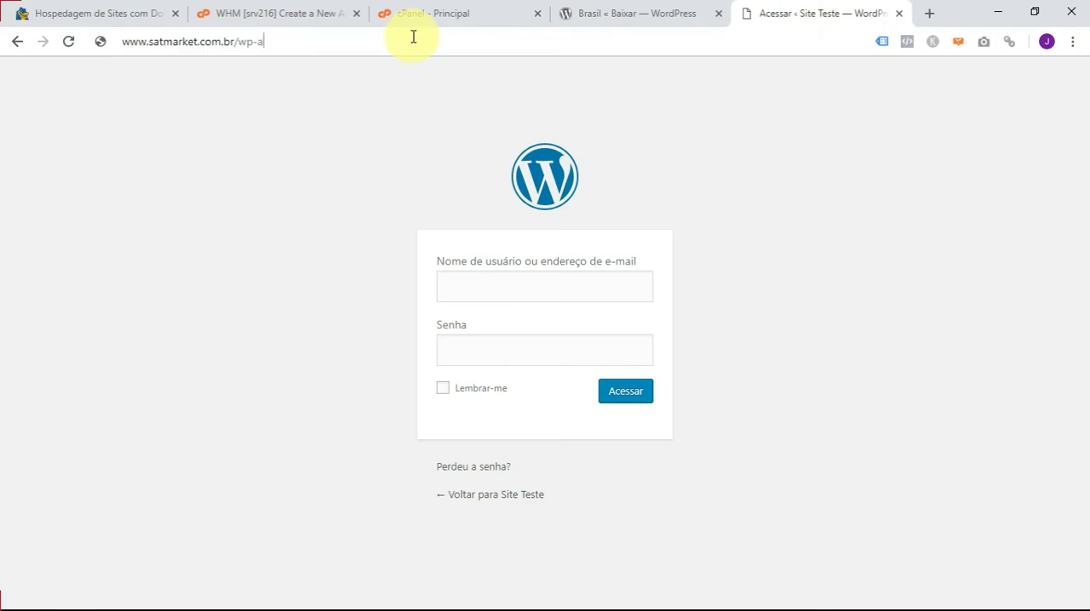
type("dmin")
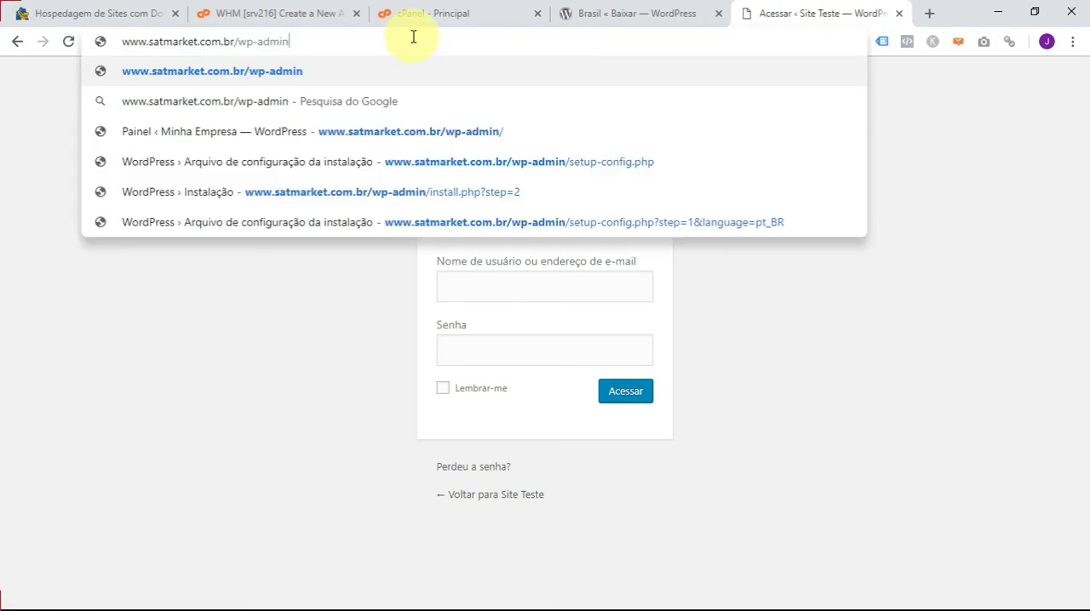
key("Return")
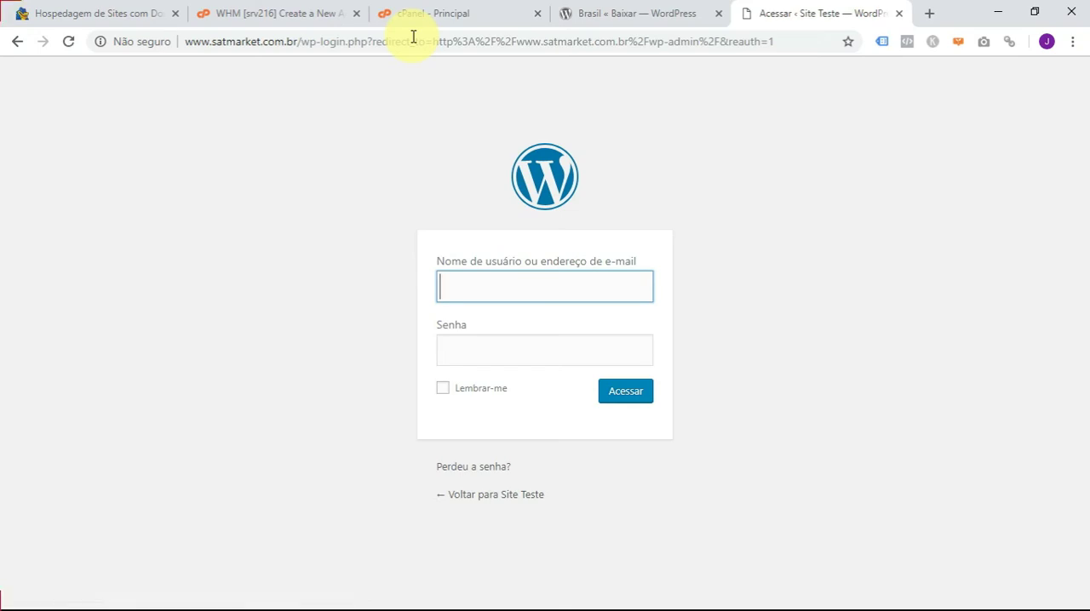
- Copy the administrator's username from the Notepad note into the username field of the WordPress login form in Chrome
key("alt+Tab")
double_click(175, 218)
key("alt+Tab")
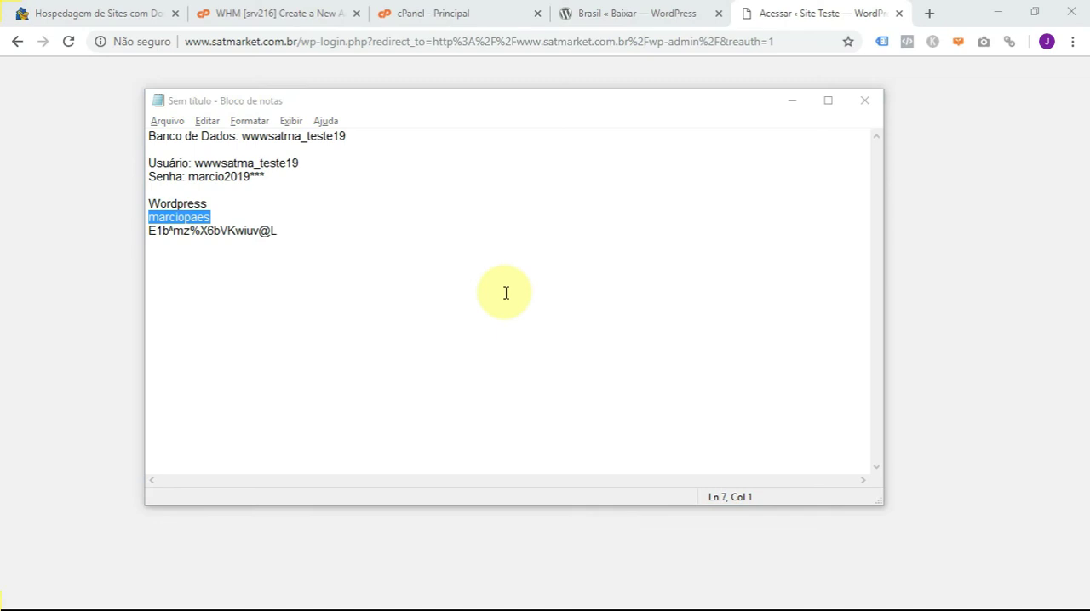
key("ctrl+v")
left_click(503, 348)
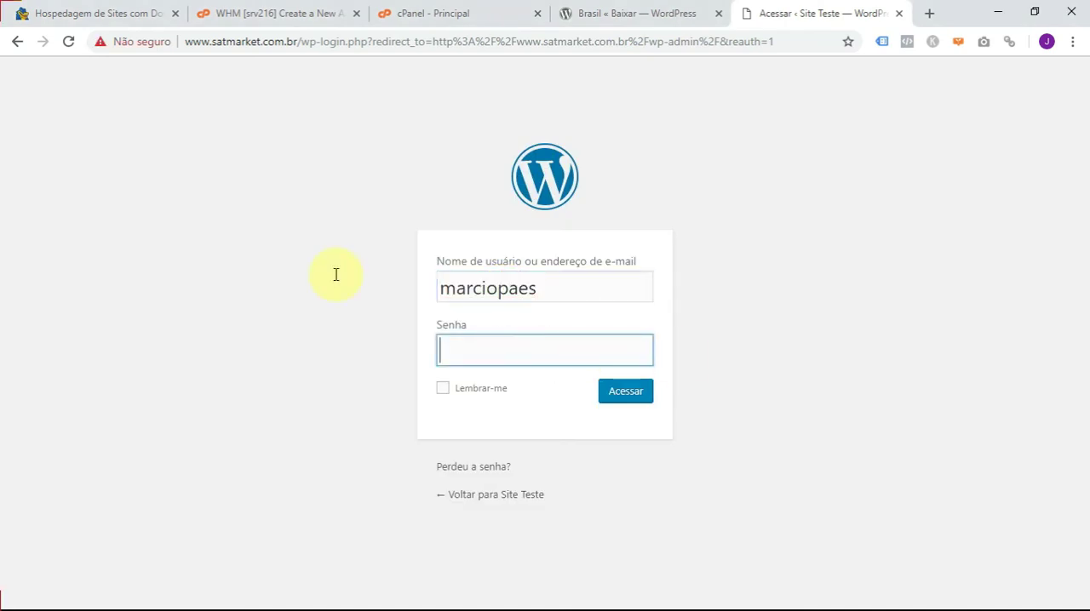
- Copy the administrator password from the Notepad note into the login form's password field in Chrome and log in
key("alt+Tab")
left_click_drag(275, 231, 138, 230)
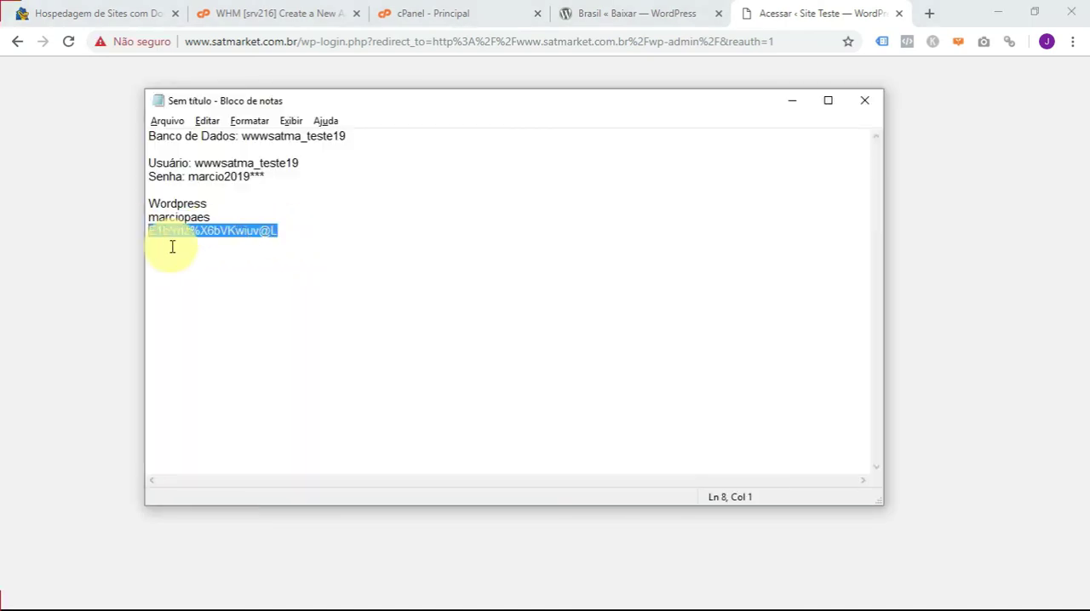
key("ctrl+c")
key("alt+Tab")
key("ctrl+v")
left_click(629, 397)
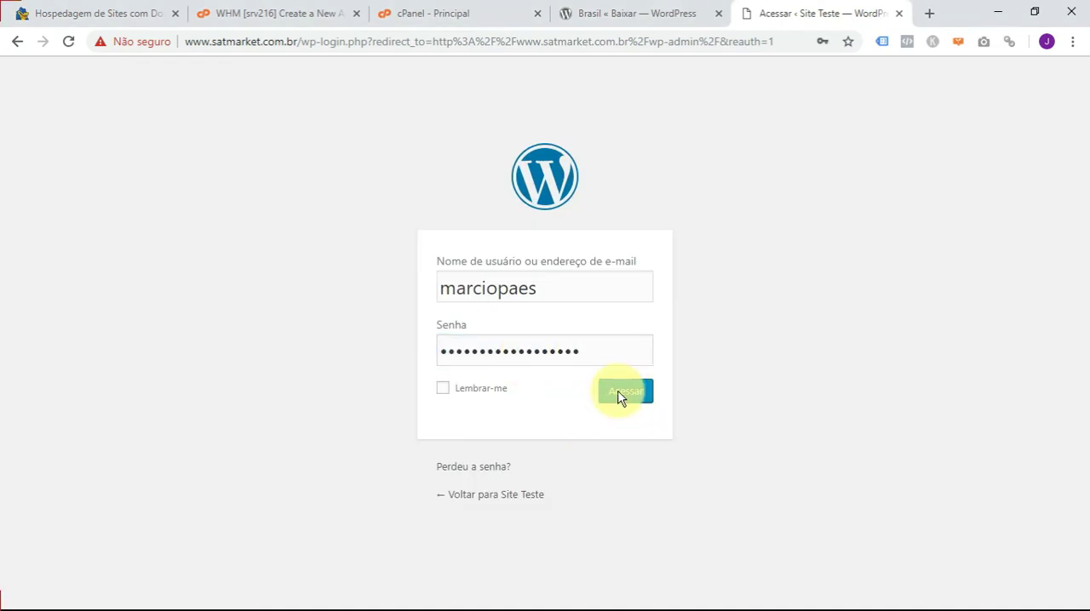
left_click(621, 397)
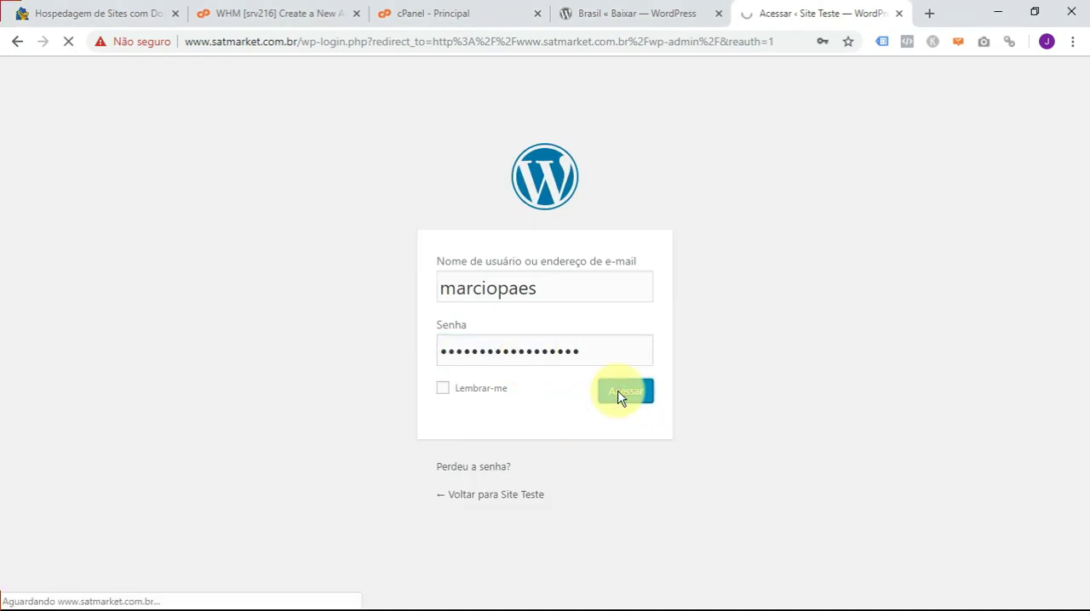